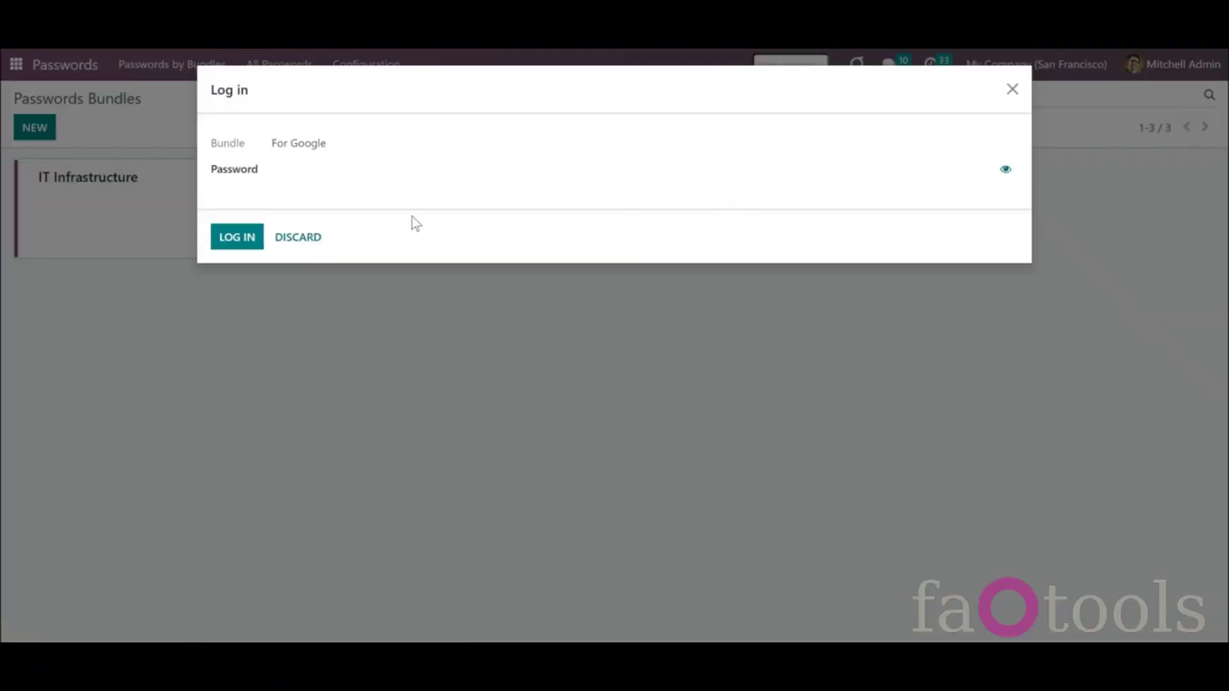
- Enter the For Google bundle password, then apply and clear the Odoo, Google and For Partners filters
{"action": "left_click", "coordinate": [365, 172]}
{"action": "type", "text": "*****"}
{"action": "left_click", "coordinate": [55, 361]}
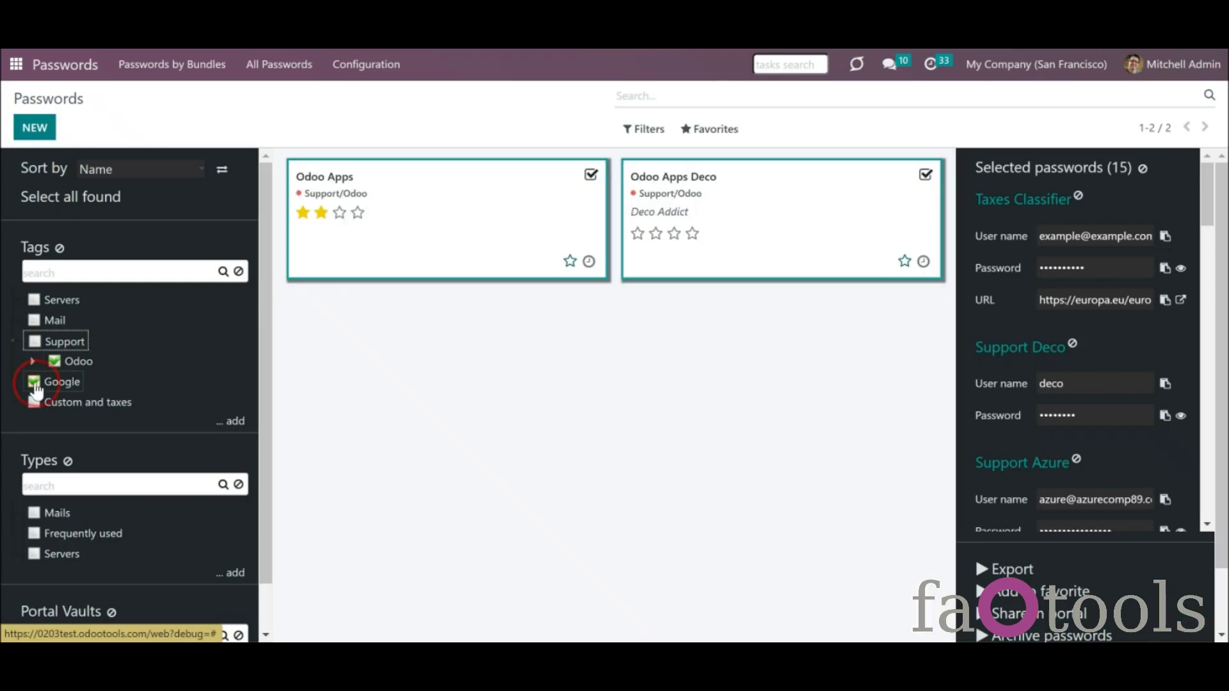
{"action": "left_click", "coordinate": [34, 383]}
{"action": "left_click", "coordinate": [59, 247]}
{"action": "left_click_drag", "start_coordinate": [263, 425], "coordinate": [263, 569]}
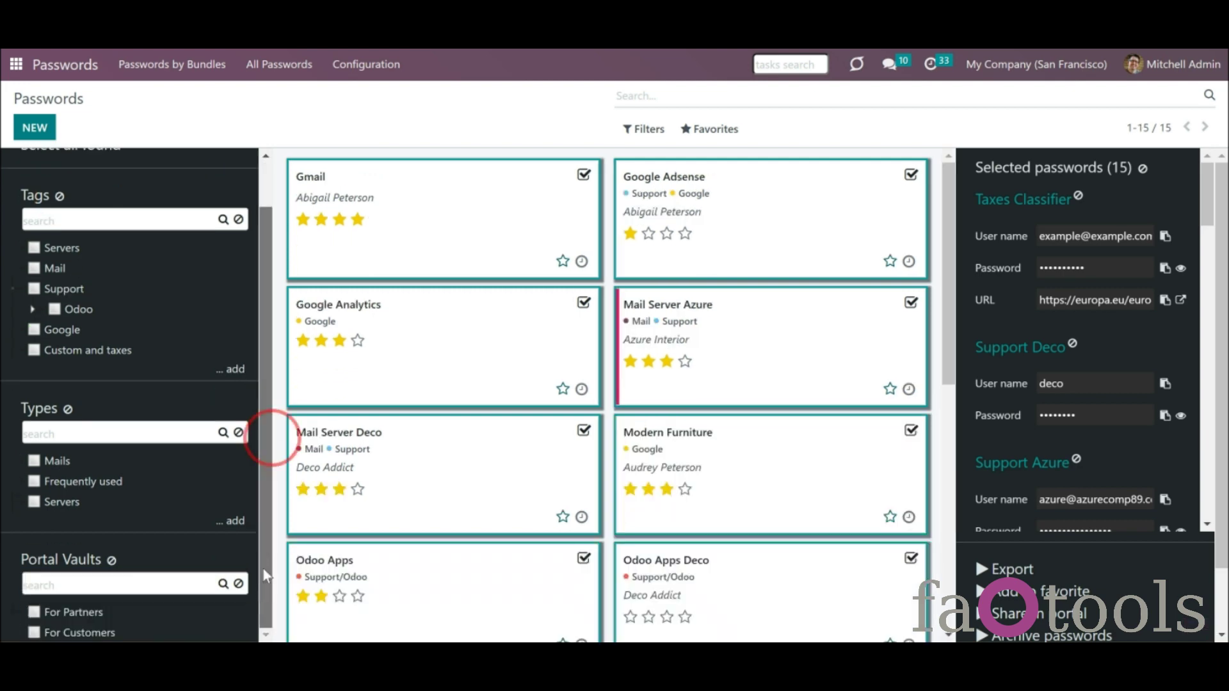
{"action": "left_click", "coordinate": [102, 613]}
{"action": "left_click", "coordinate": [102, 615]}
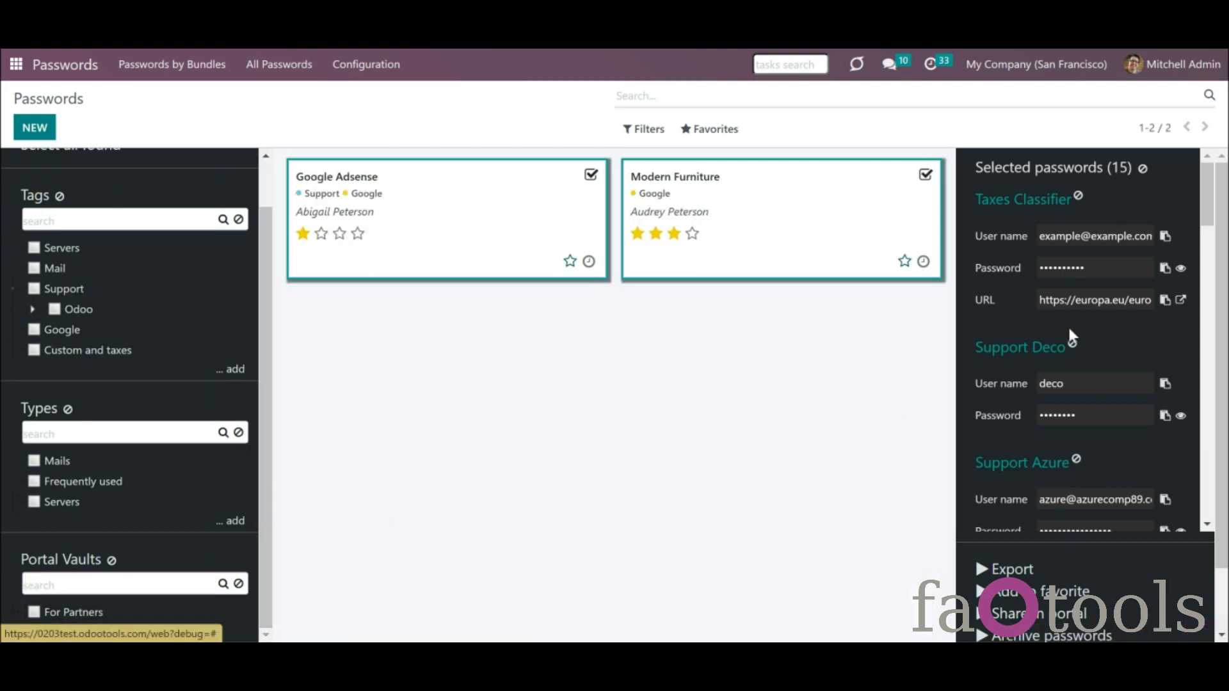
- Add the Mail tag to the Gmail and Google Adsense passwords, then go to Passwords by Bundles
{"action": "left_click", "coordinate": [1143, 168]}
{"action": "left_click", "coordinate": [571, 174]}
{"action": "left_click", "coordinate": [910, 174]}
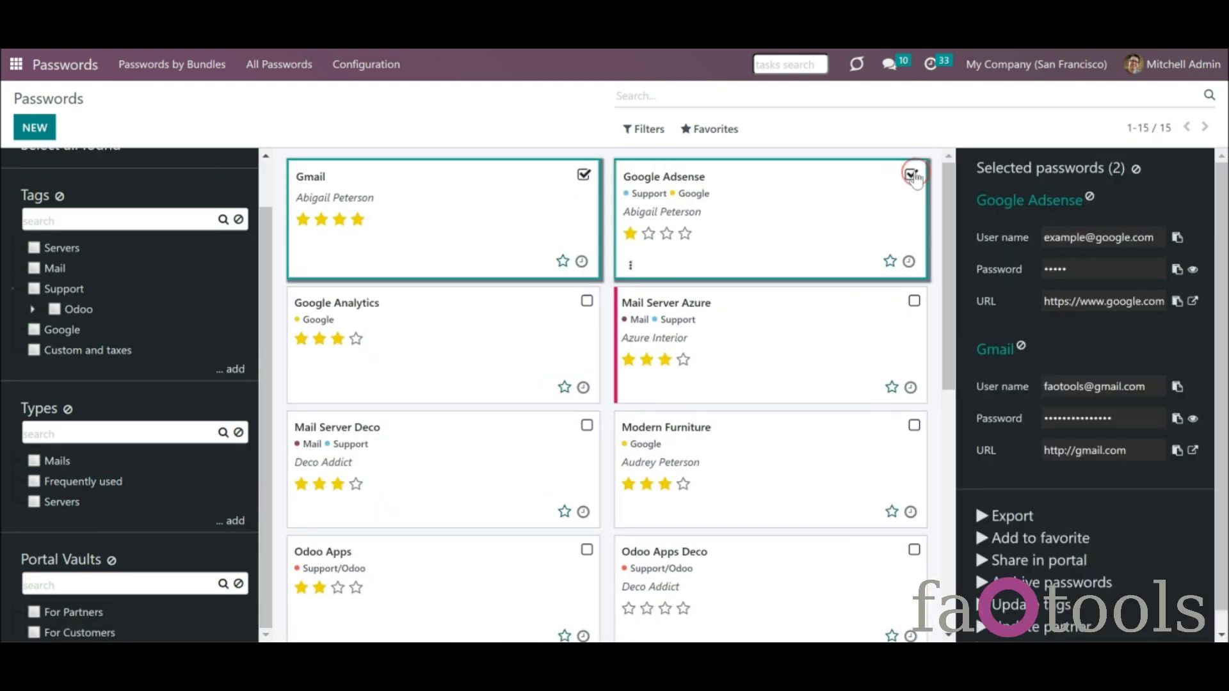
{"action": "scroll", "coordinate": [1043, 544], "scroll_direction": "down", "scroll_amount": 1}
{"action": "left_click", "coordinate": [1024, 585]}
{"action": "left_click", "coordinate": [453, 142]}
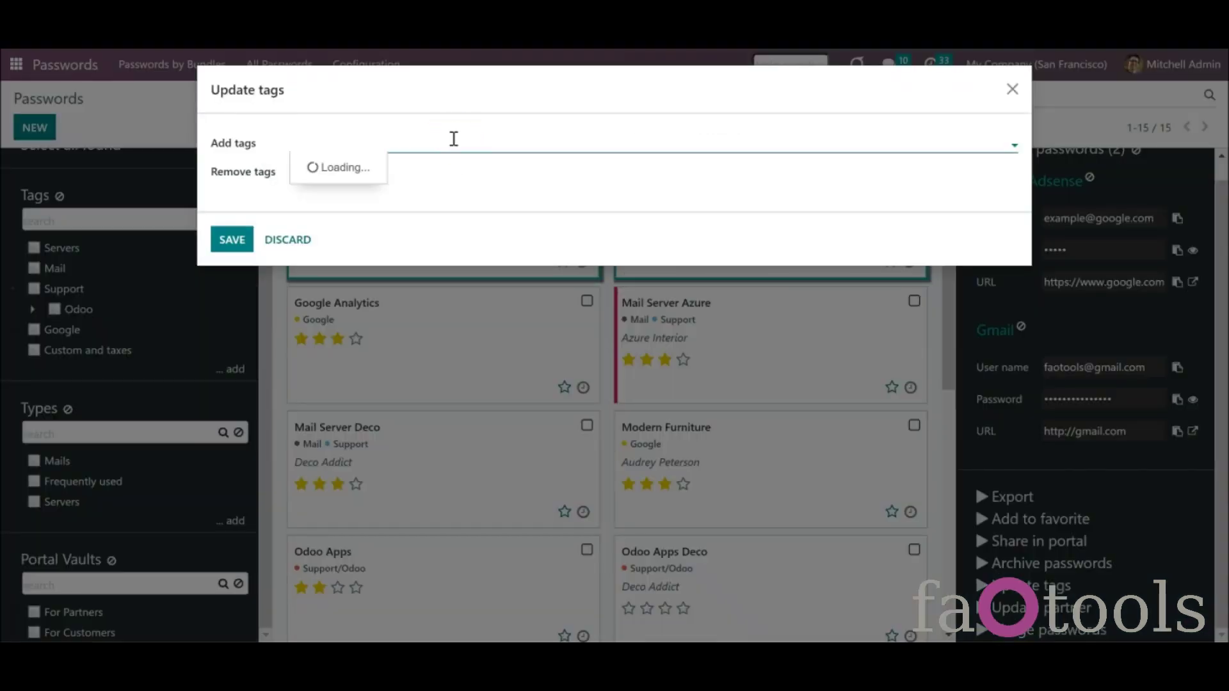
{"action": "left_click", "coordinate": [386, 210]}
{"action": "left_click", "coordinate": [232, 240]}
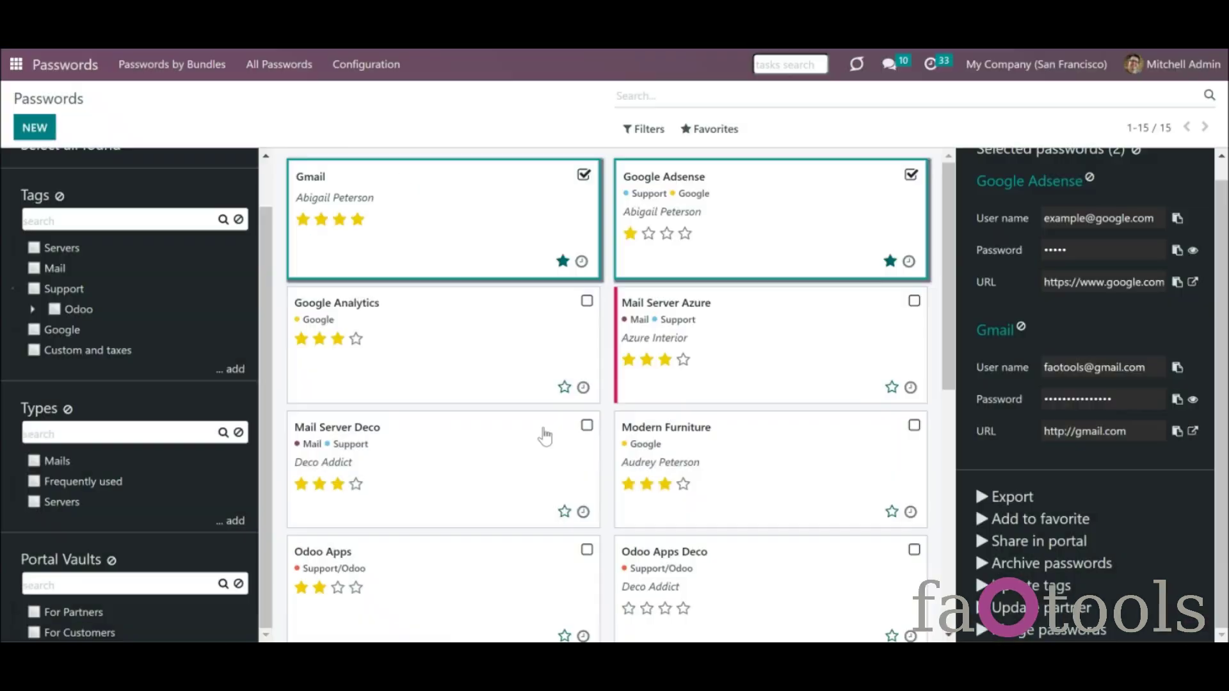
{"action": "left_click", "coordinate": [172, 64]}
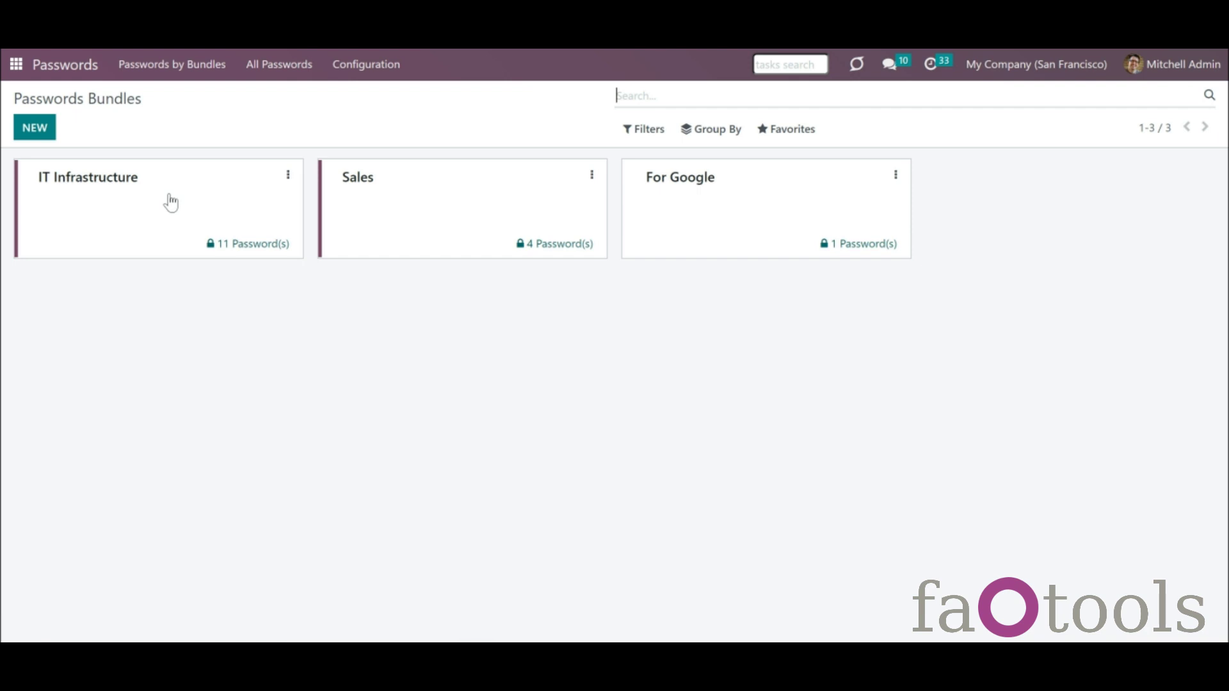
- Give Administration / Access Rights full rights on IT Infrastructure and require an extra password
{"action": "left_click", "coordinate": [171, 202]}
{"action": "left_click", "coordinate": [106, 401]}
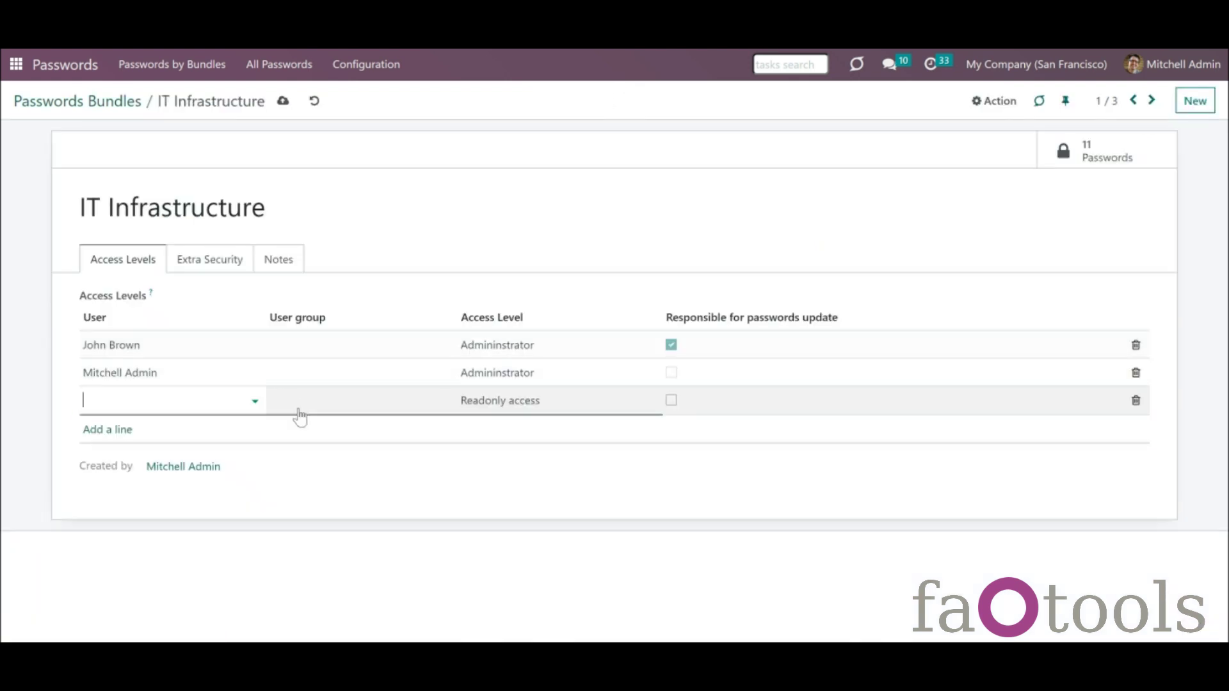
{"action": "left_click", "coordinate": [298, 406]}
{"action": "left_click", "coordinate": [301, 426]}
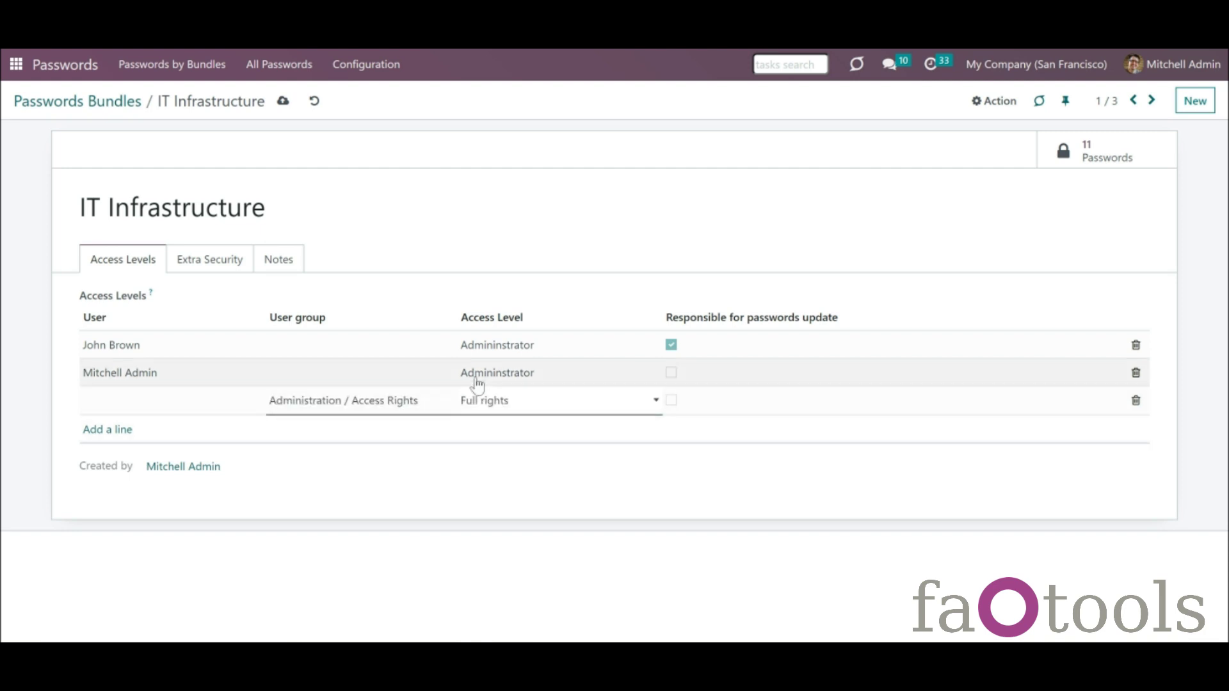
{"action": "left_click", "coordinate": [192, 266]}
{"action": "left_click", "coordinate": [226, 341]}
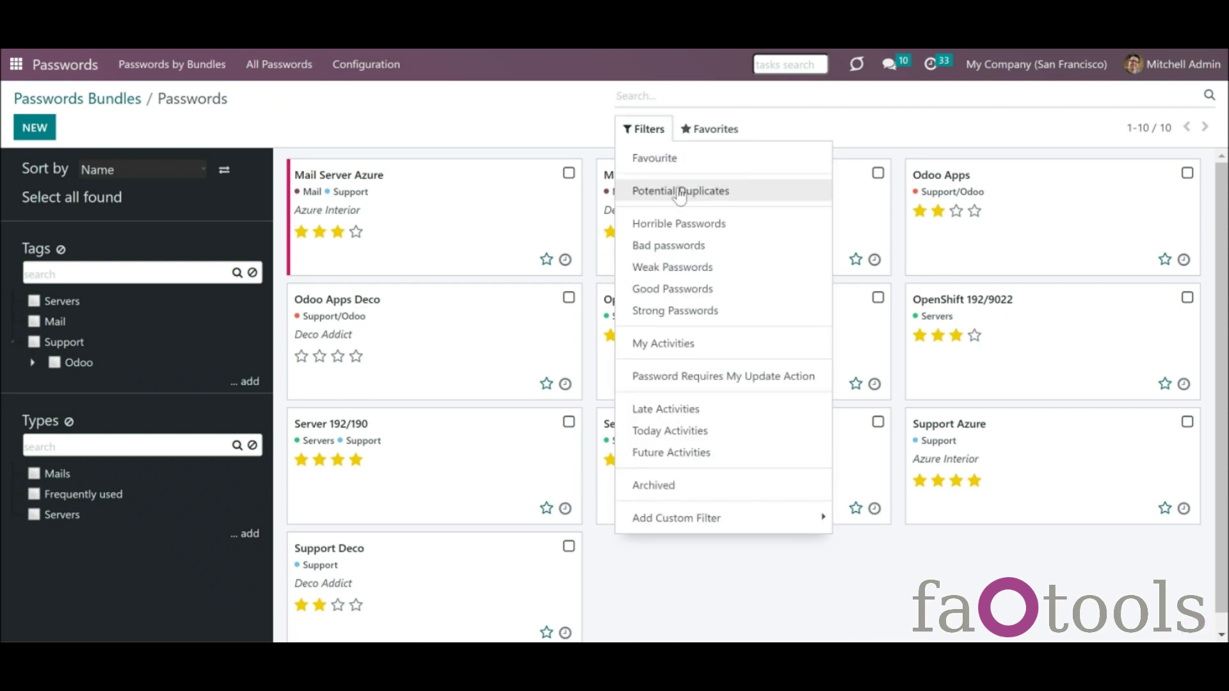
- Filter to potential duplicate passwords and open Mail Server Azure for editing
{"action": "left_click", "coordinate": [669, 192]}
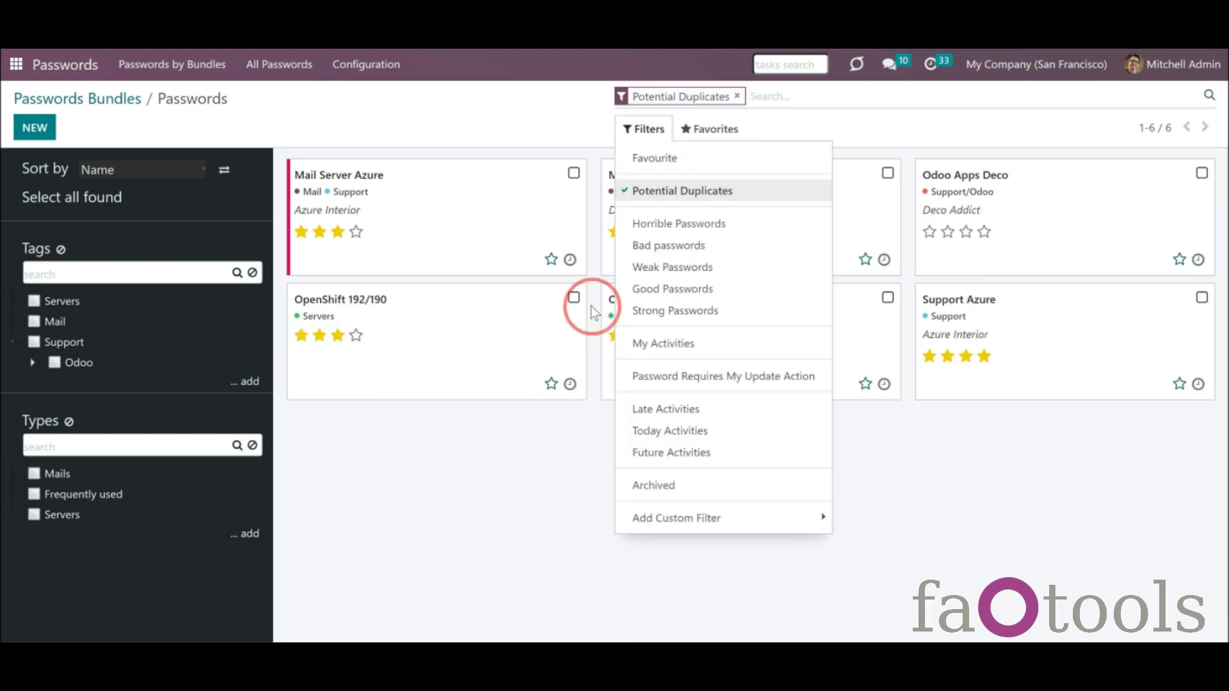
{"action": "left_click", "coordinate": [452, 214]}
{"action": "left_click", "coordinate": [340, 176]}
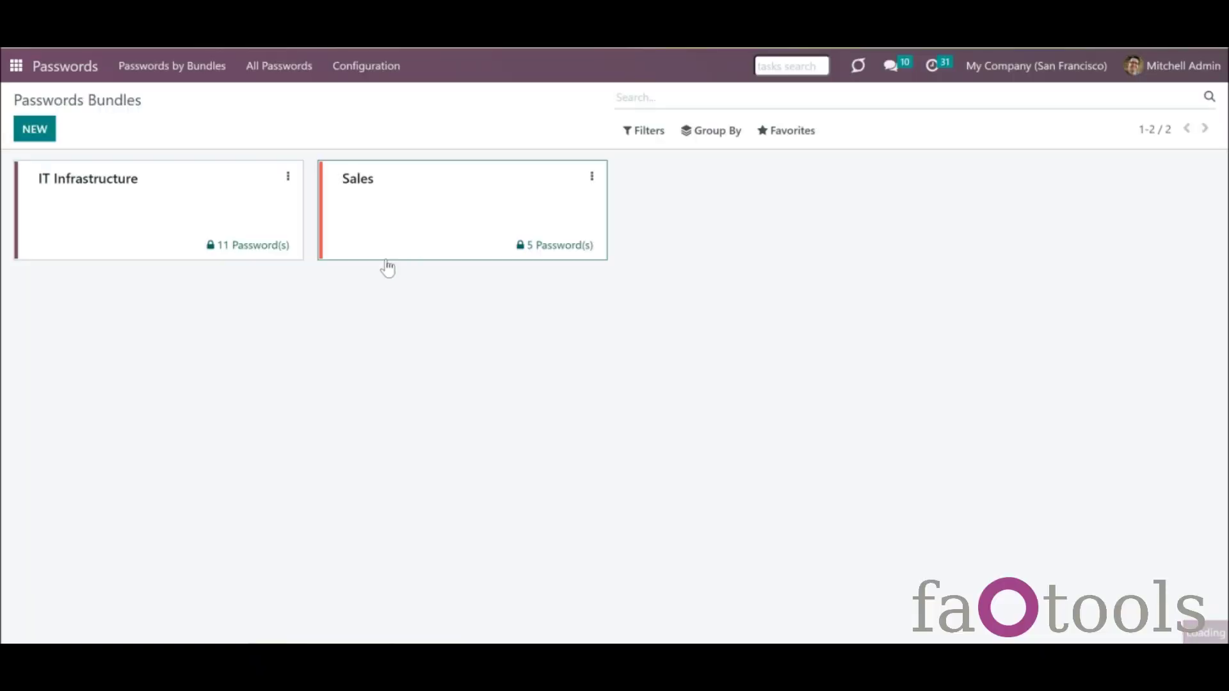
{"action": "left_click", "coordinate": [387, 259]}
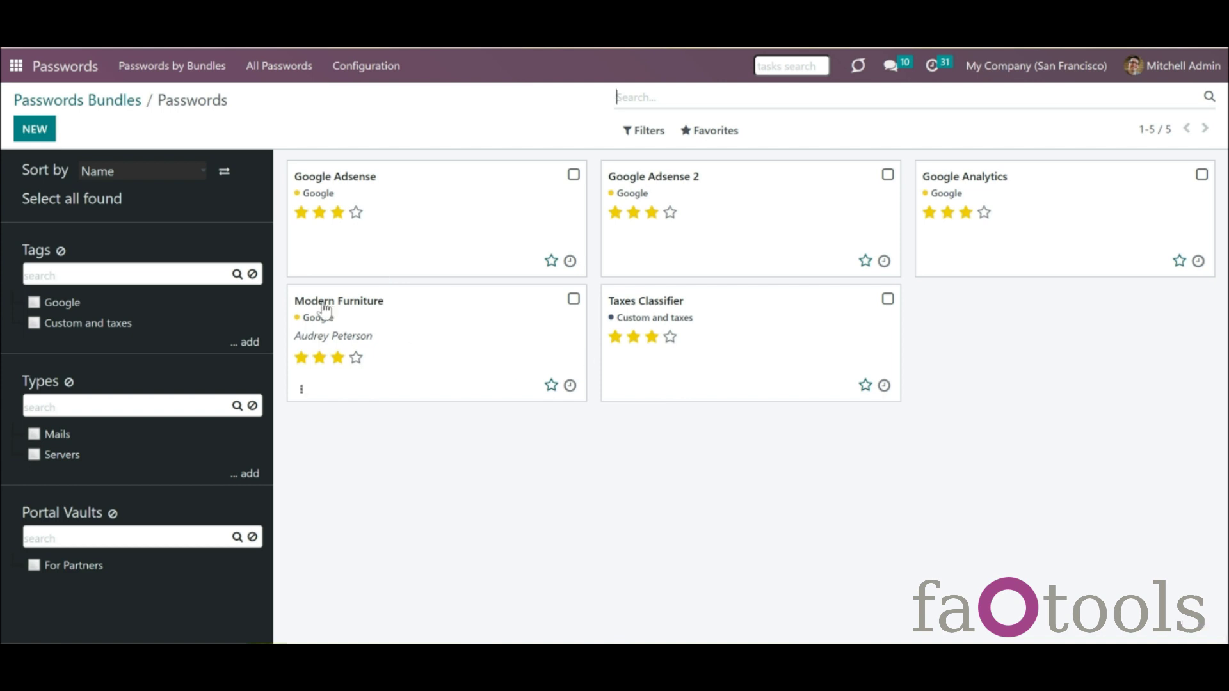
{"action": "left_click", "coordinate": [96, 109]}
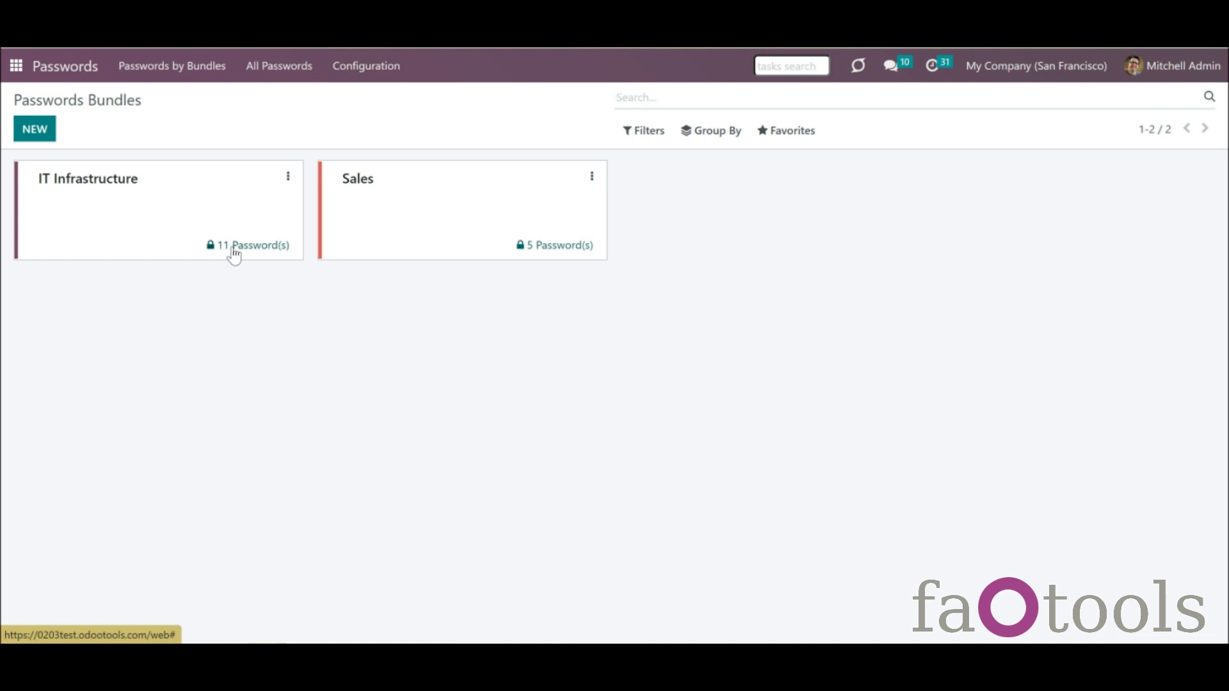
- Create a bundle with reference 'For Google' and review its Extra Security and Notes tabs
{"action": "left_click", "coordinate": [36, 132]}
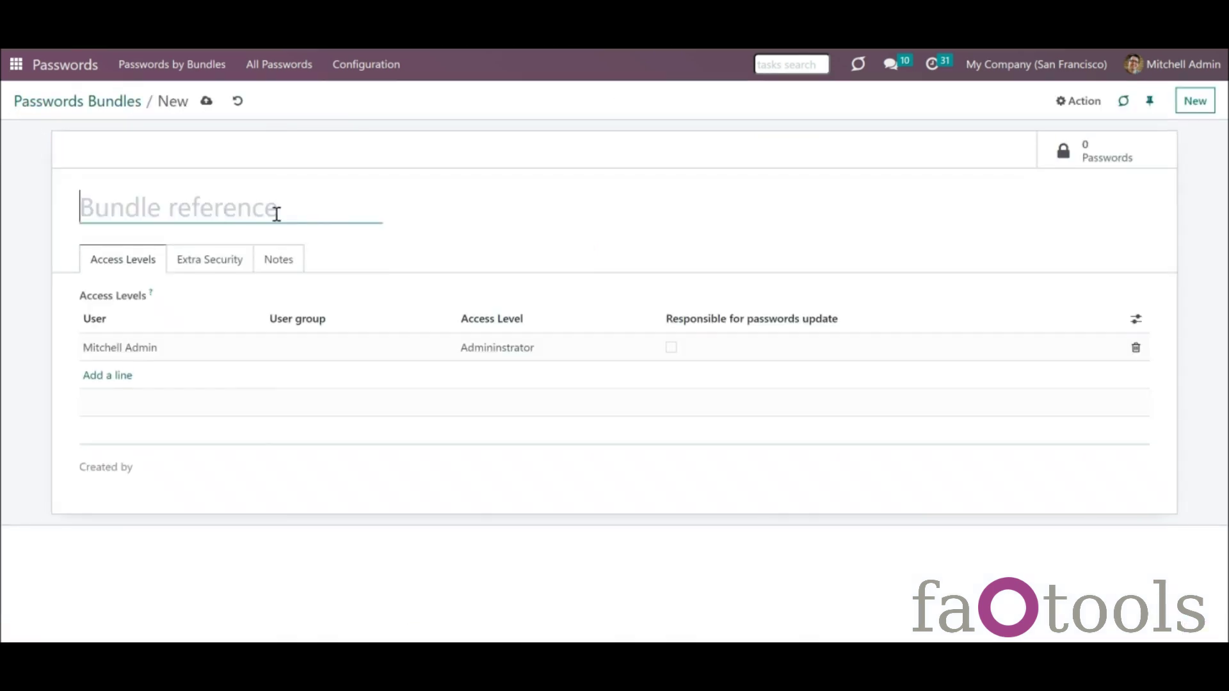
{"action": "type", "text": "For Google"}
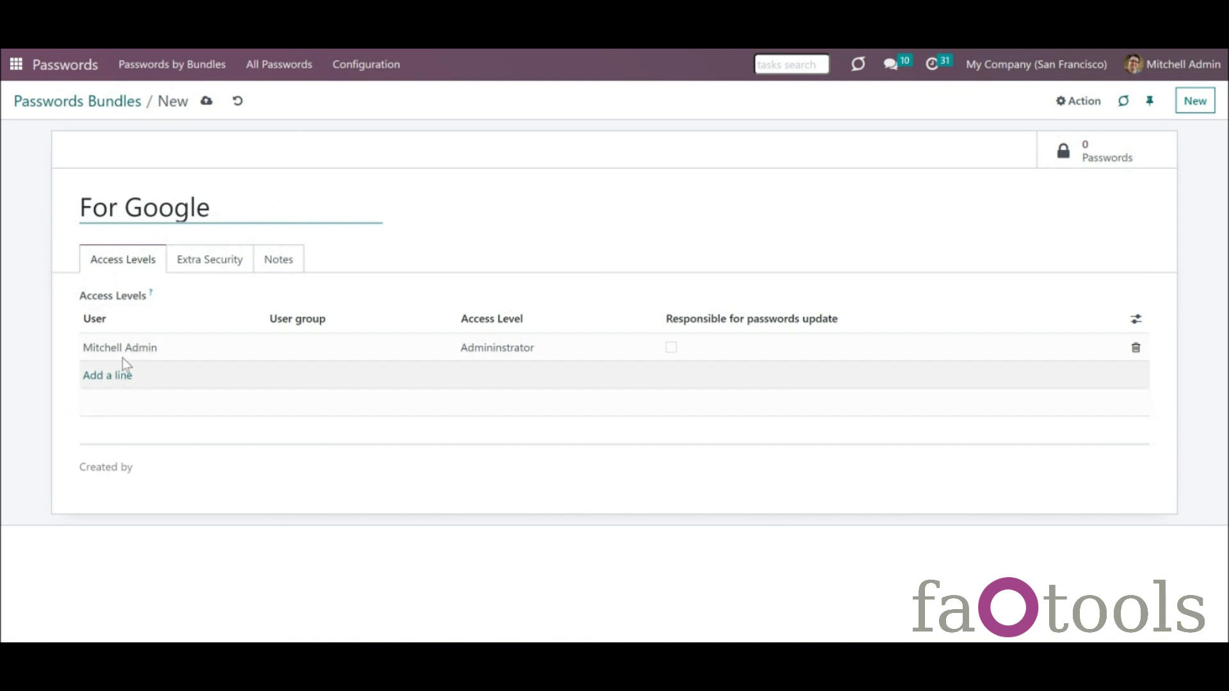
{"action": "left_click", "coordinate": [218, 276]}
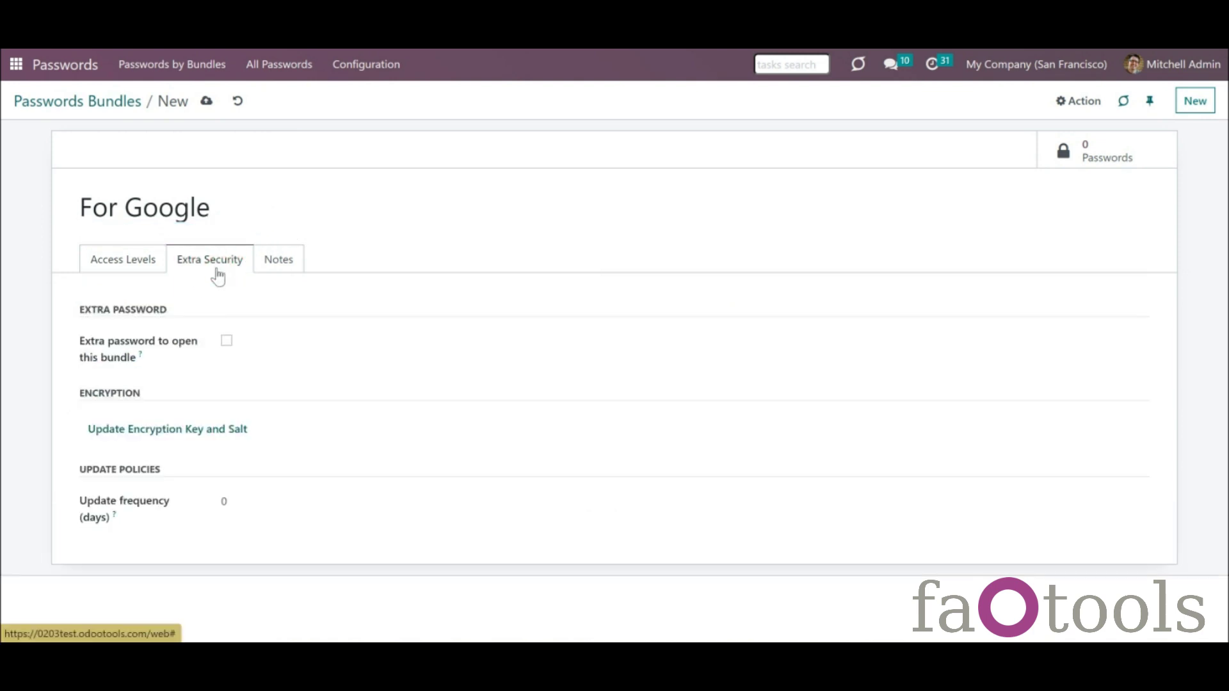
{"action": "left_click", "coordinate": [286, 265]}
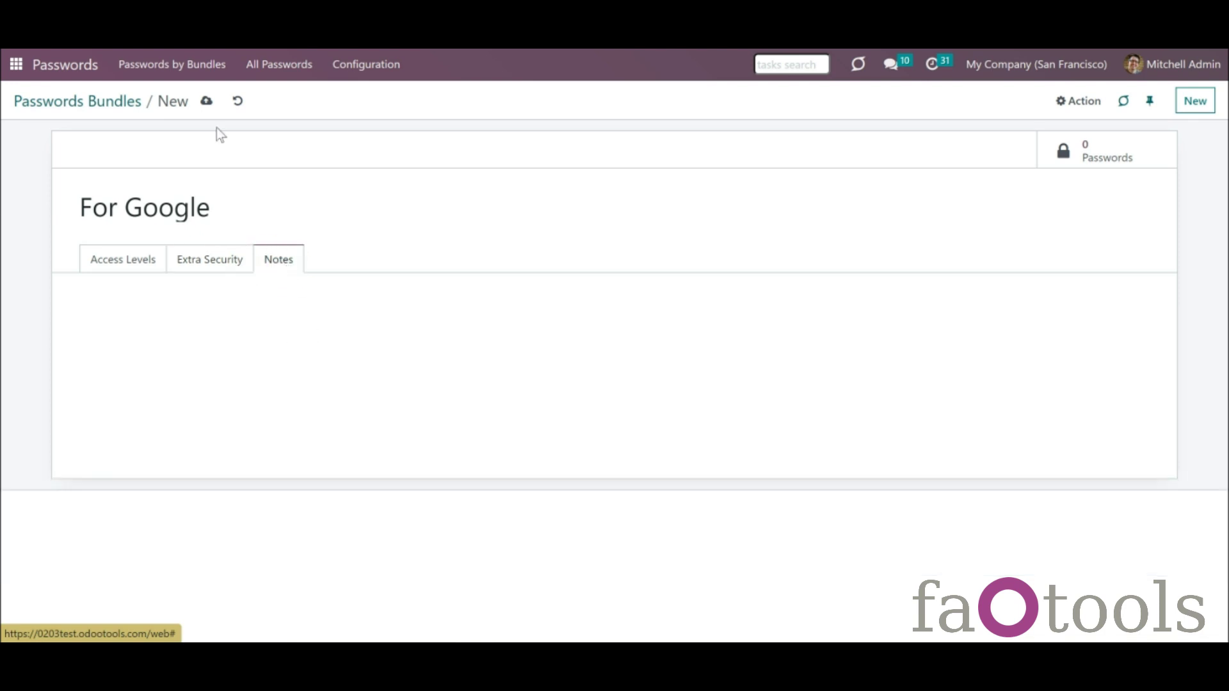
{"action": "left_click", "coordinate": [143, 266]}
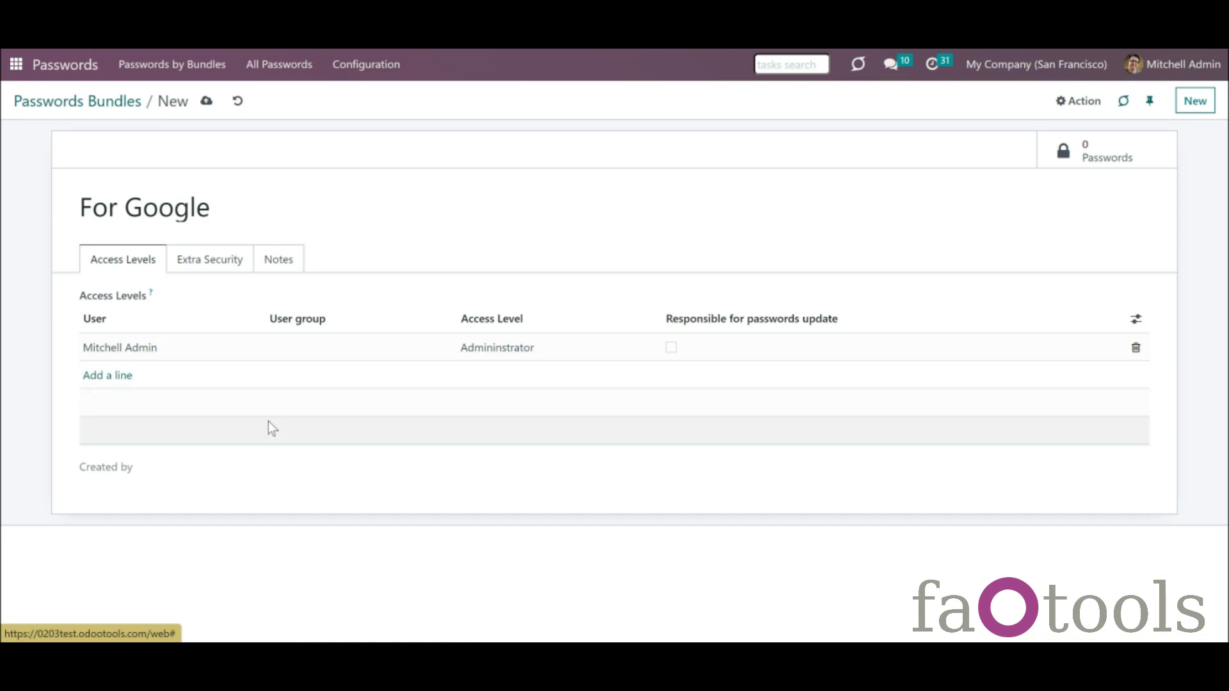
{"action": "left_click", "coordinate": [573, 356]}
{"action": "left_click", "coordinate": [573, 353]}
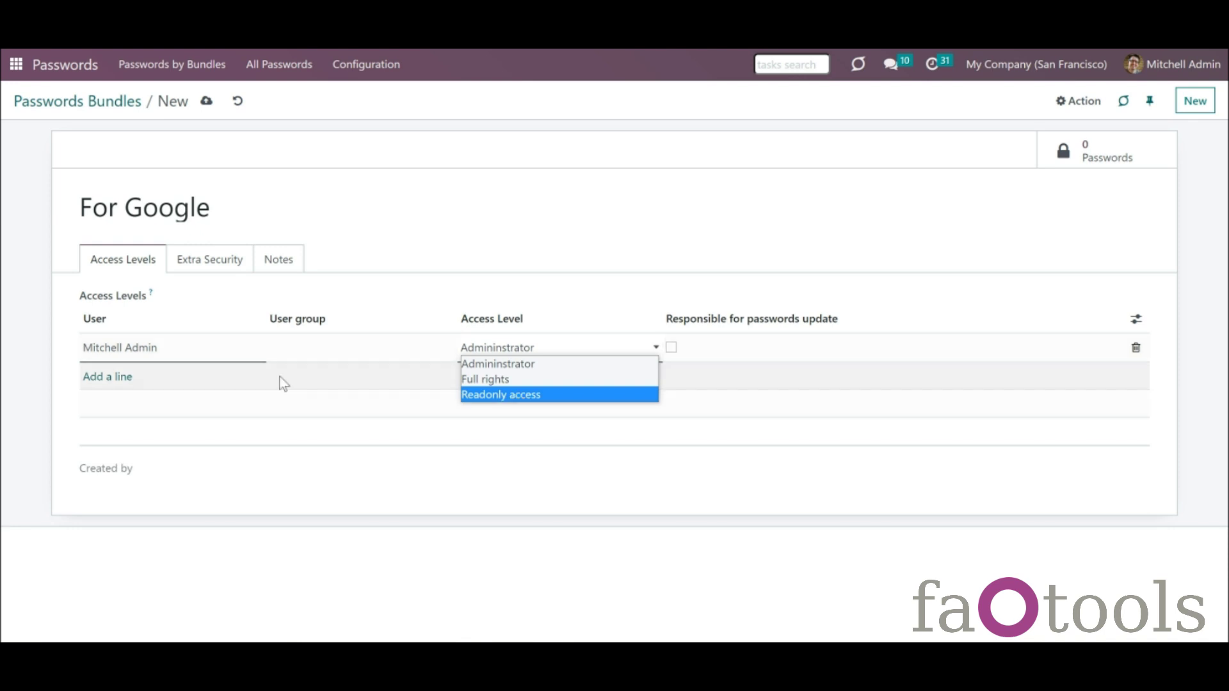
{"action": "left_click", "coordinate": [299, 441]}
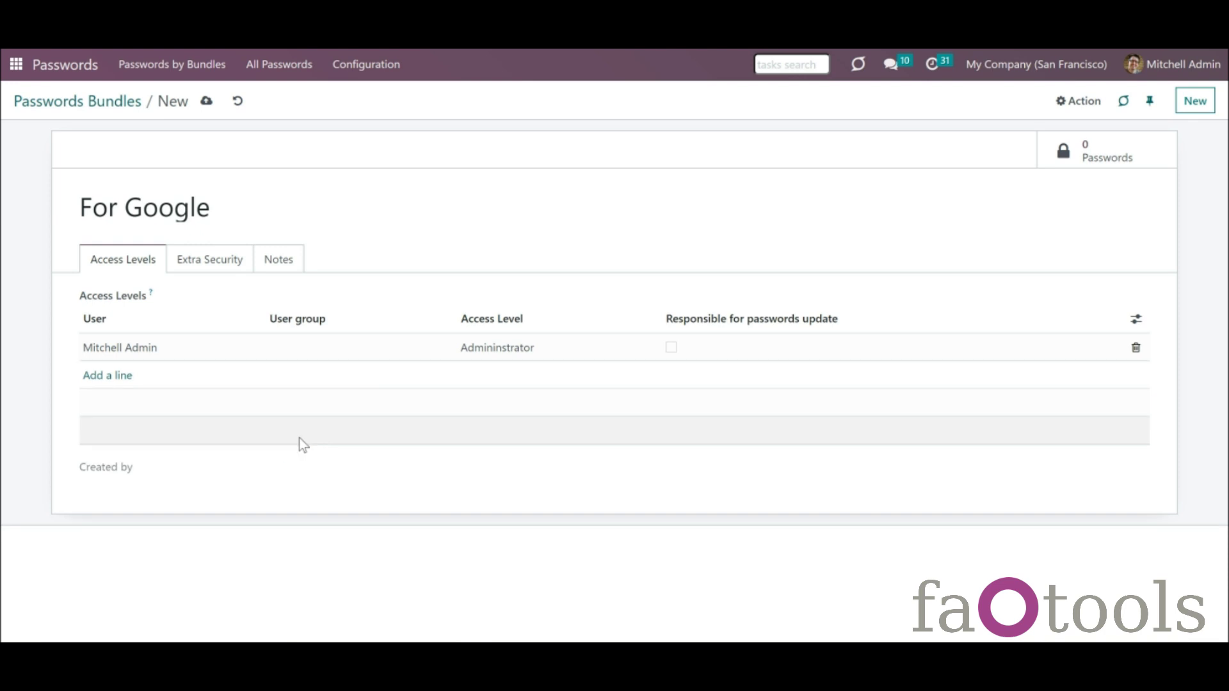
- Add a user with Readonly access to the For Google access levels
{"action": "left_click", "coordinate": [113, 382]}
{"action": "left_click", "coordinate": [217, 380]}
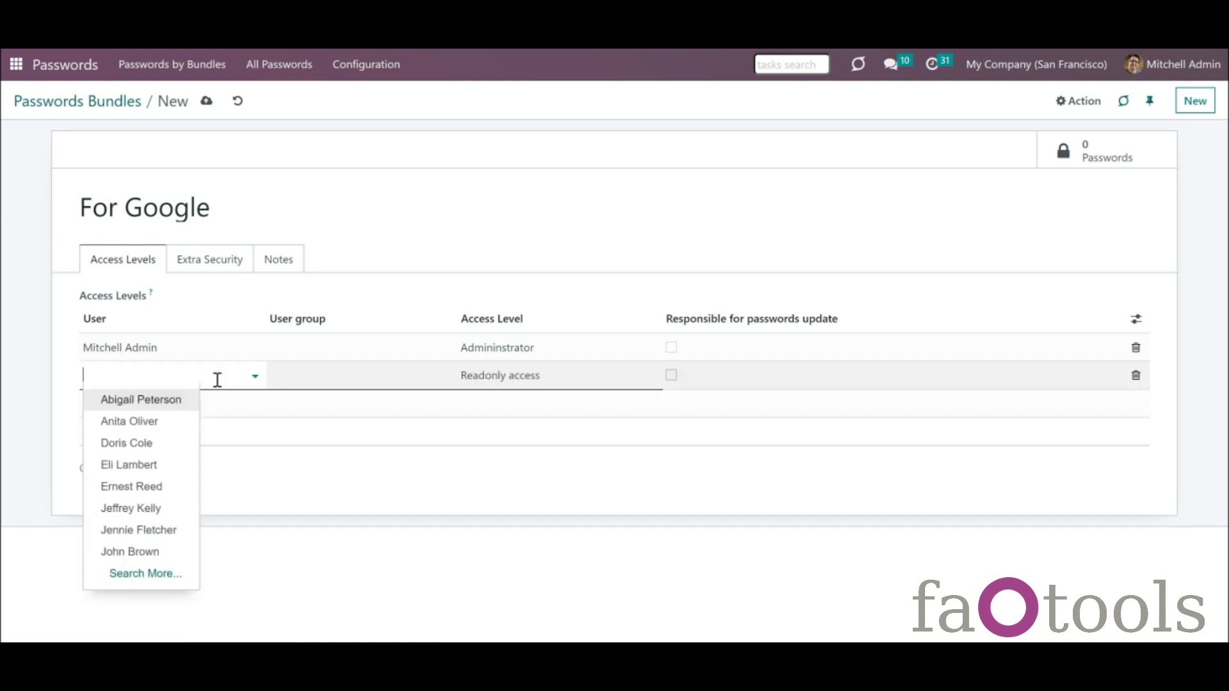
{"action": "left_click", "coordinate": [183, 400]}
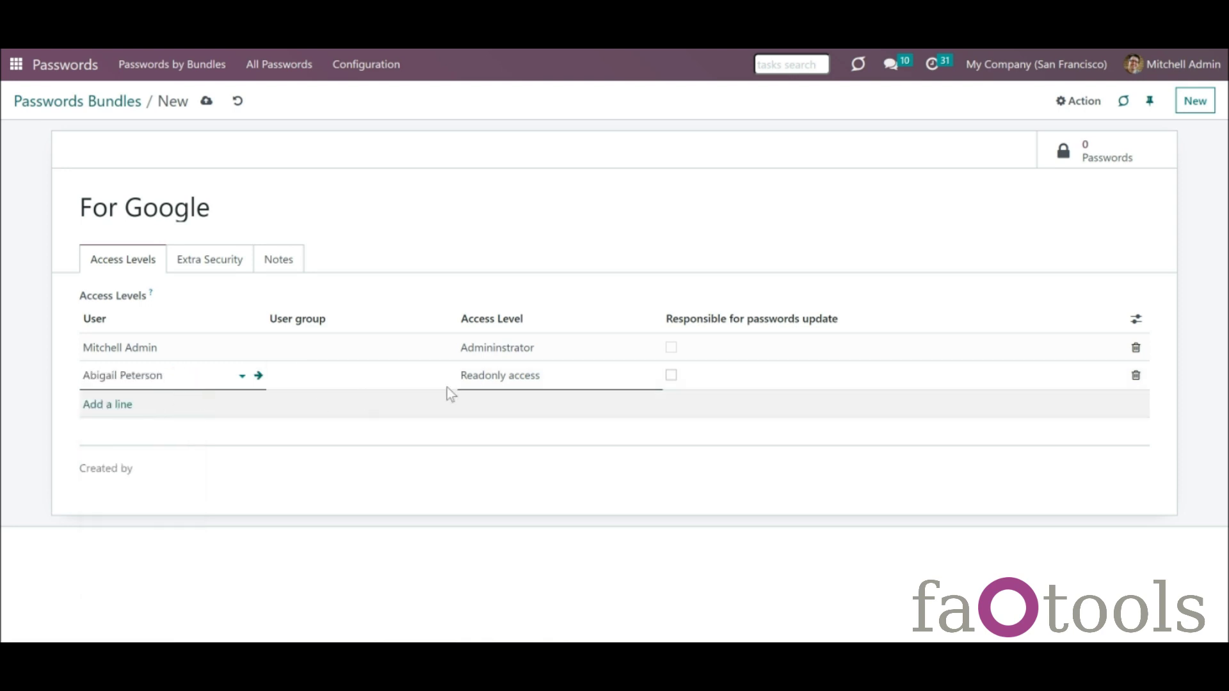
{"action": "left_click", "coordinate": [495, 387]}
{"action": "left_click", "coordinate": [498, 406]}
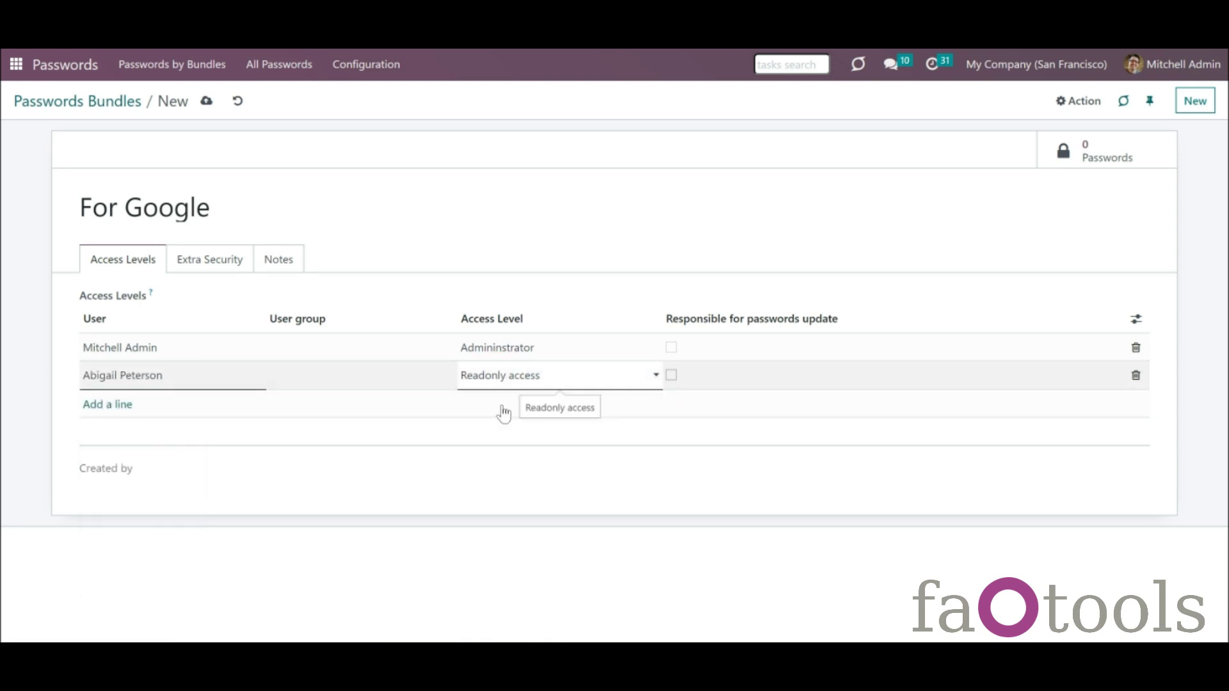
{"action": "left_click", "coordinate": [104, 403]}
{"action": "left_click", "coordinate": [119, 406]}
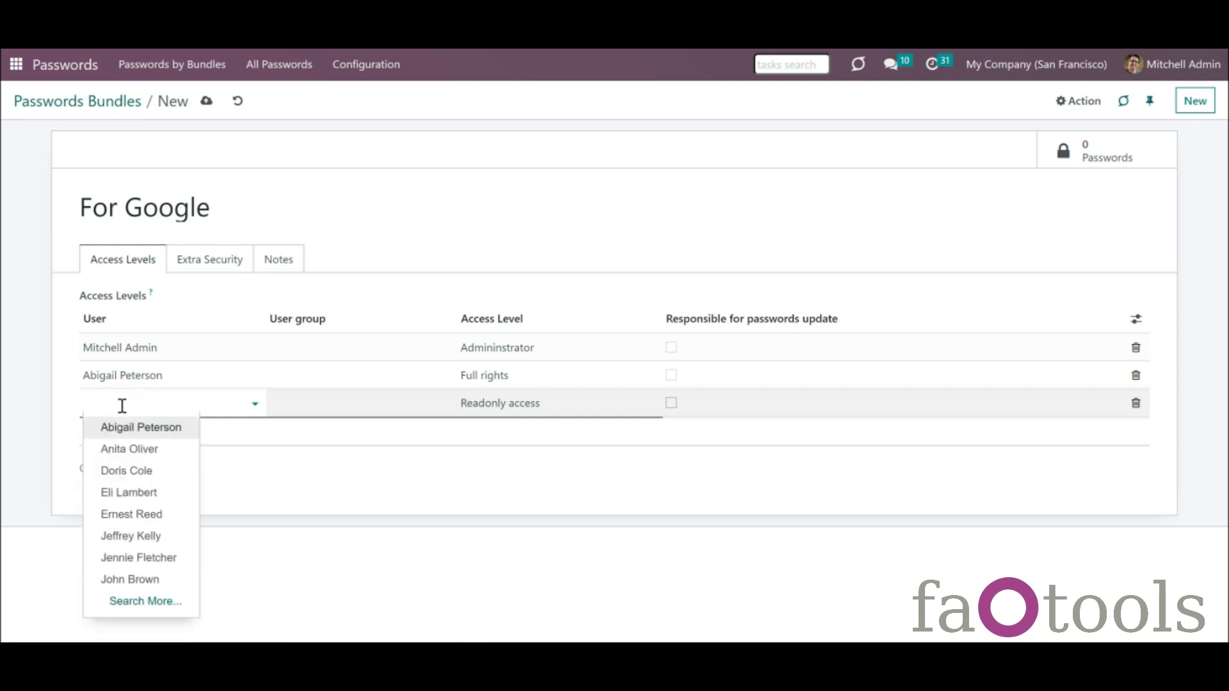
{"action": "left_click", "coordinate": [150, 448]}
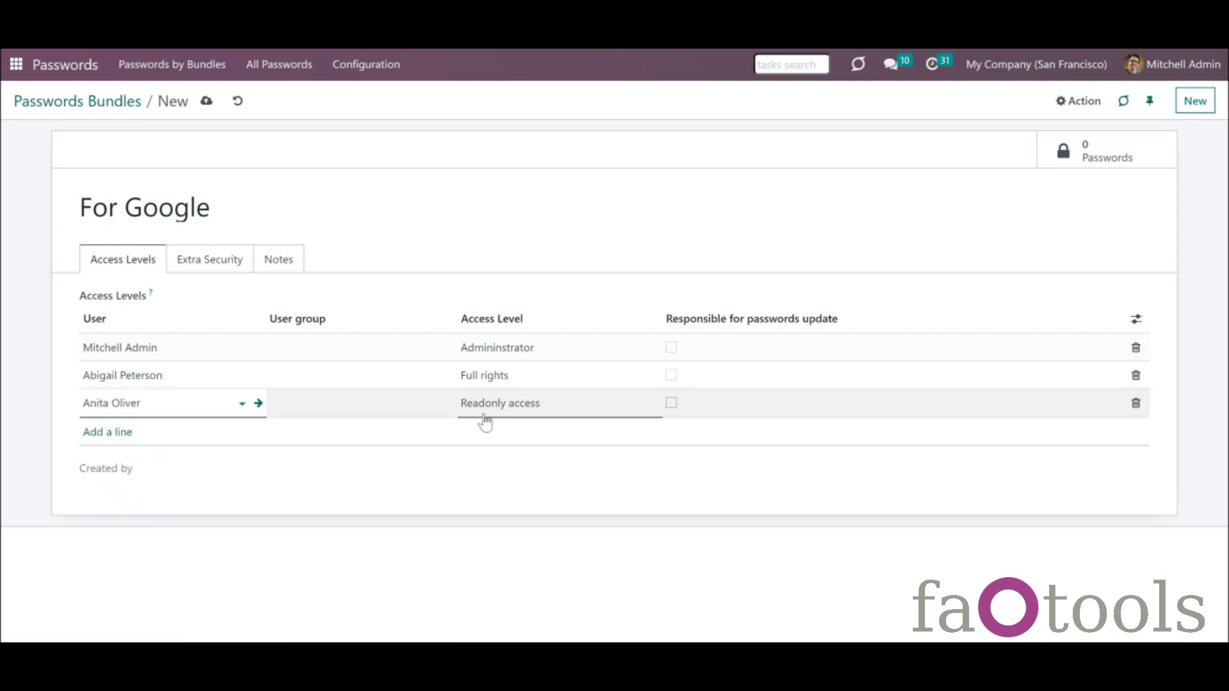
- Add Sales / Administrator and Sales / User: All Documents groups as access-level rows
{"action": "left_click", "coordinate": [122, 434]}
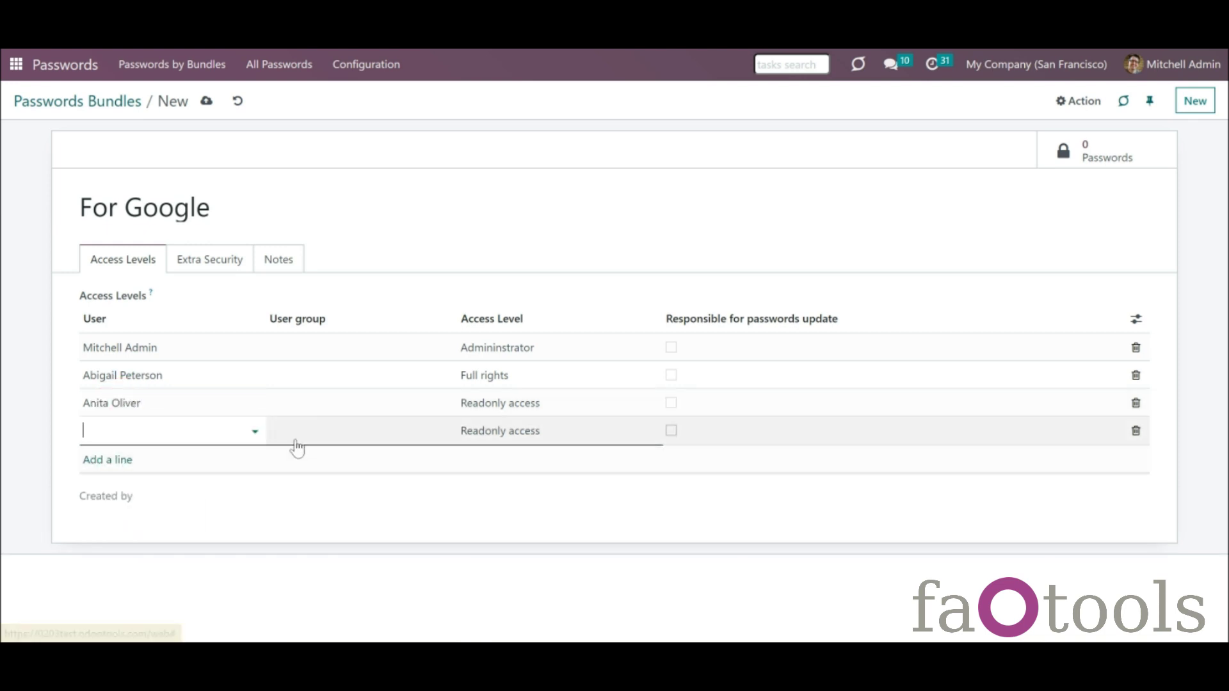
{"action": "left_click", "coordinate": [307, 432]}
{"action": "type", "text": "sa"}
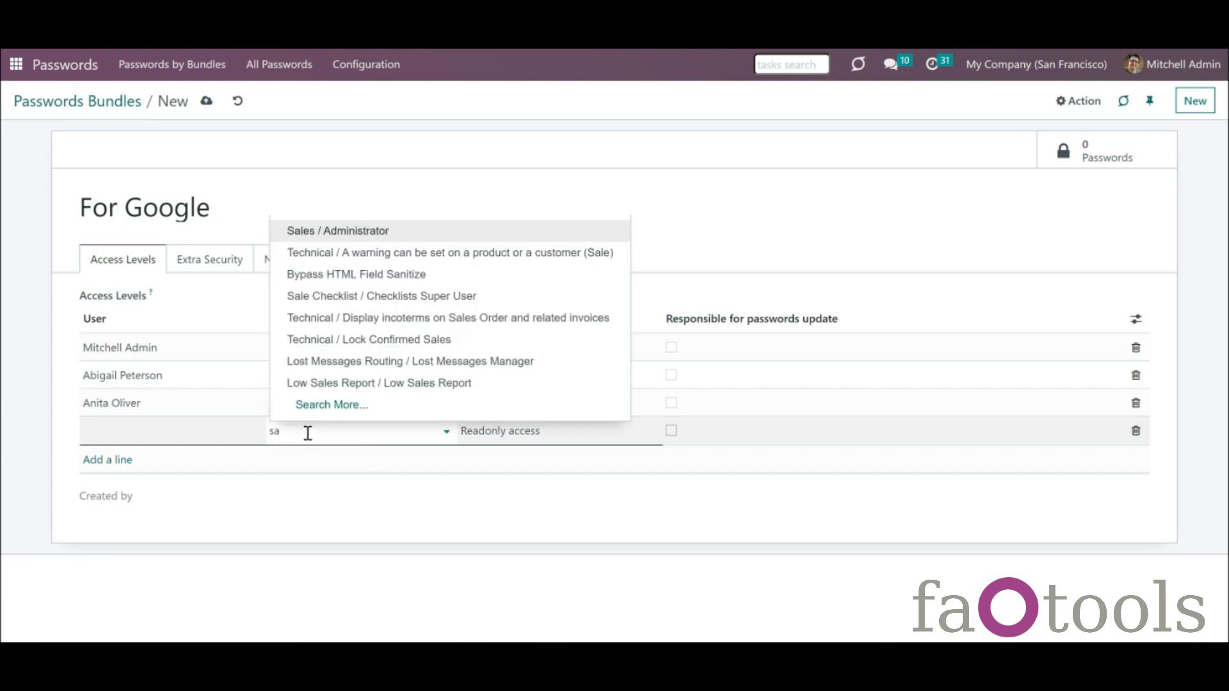
{"action": "left_click", "coordinate": [315, 233]}
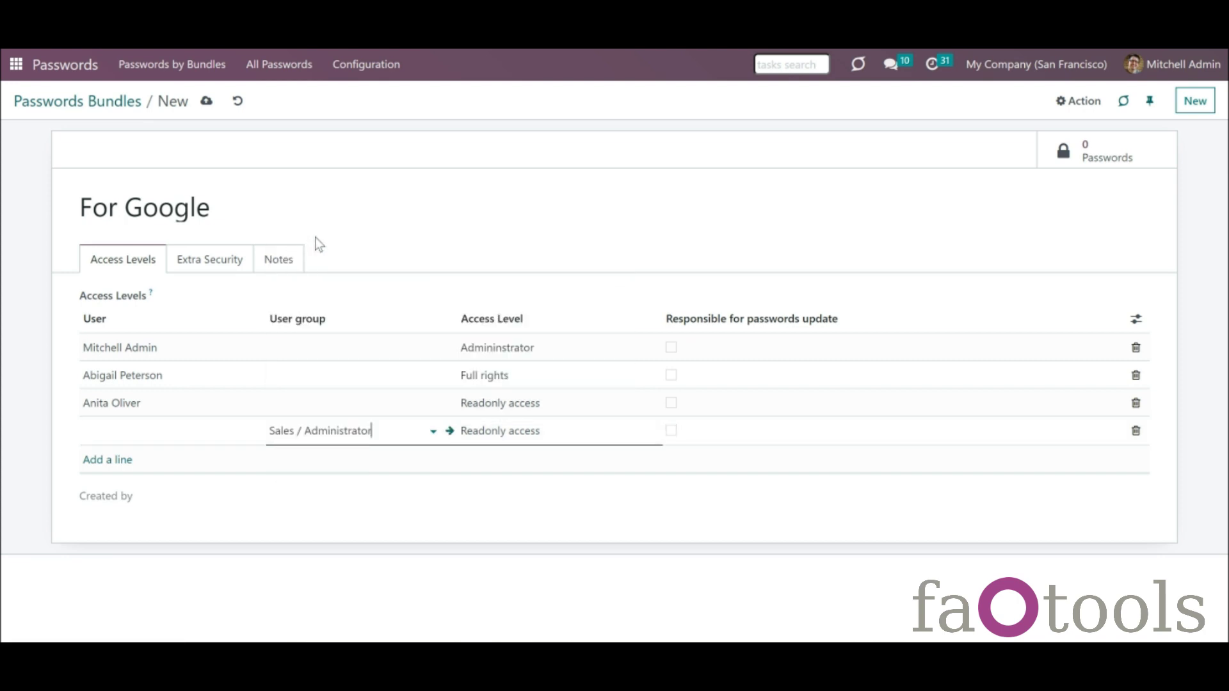
{"action": "left_click", "coordinate": [104, 459]}
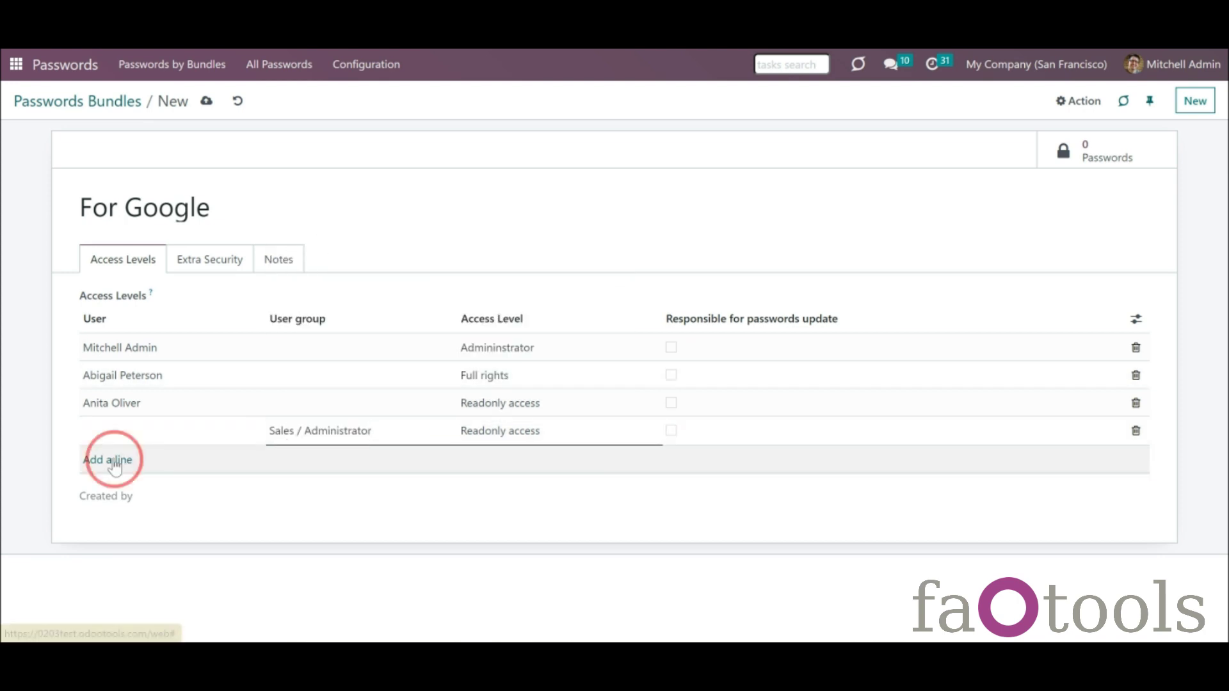
{"action": "left_click", "coordinate": [314, 460]}
{"action": "type", "text": "sales"}
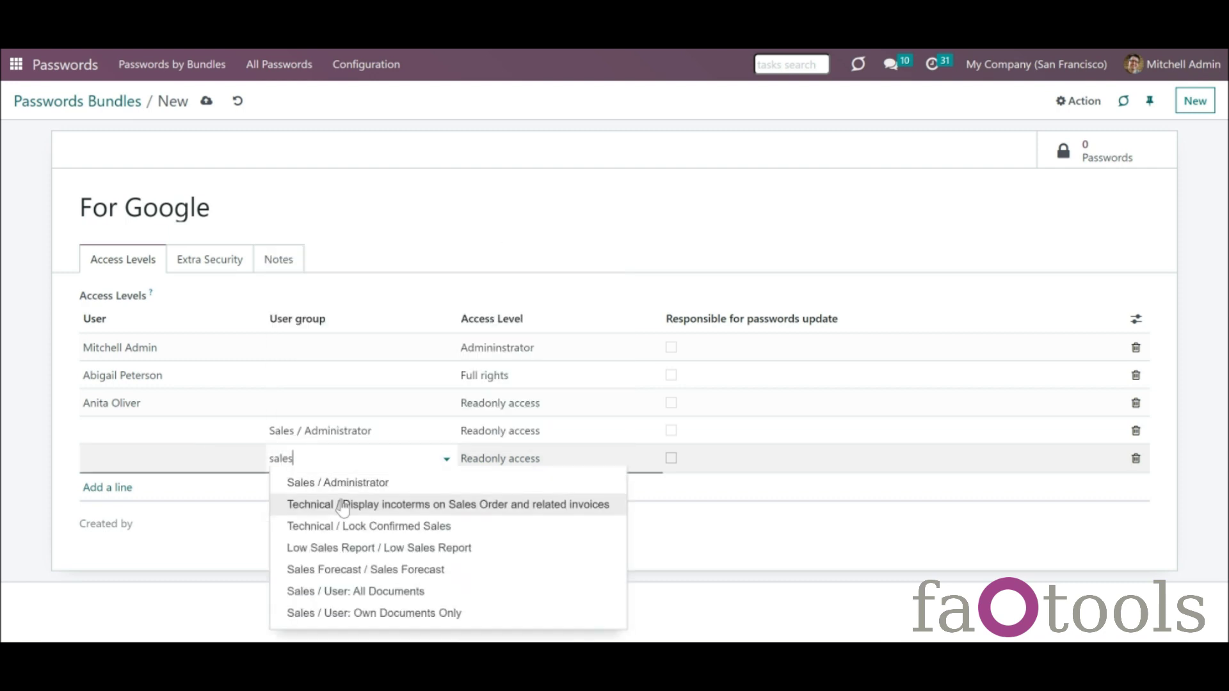
{"action": "left_click", "coordinate": [363, 600]}
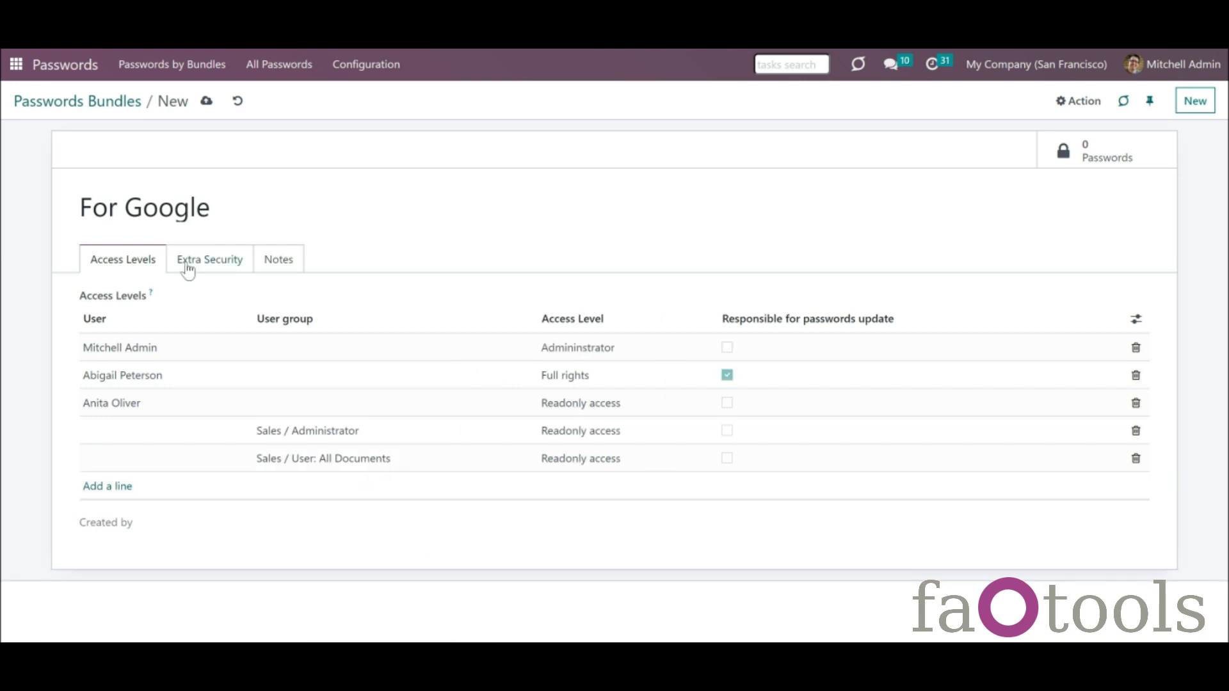
{"action": "left_click", "coordinate": [187, 270]}
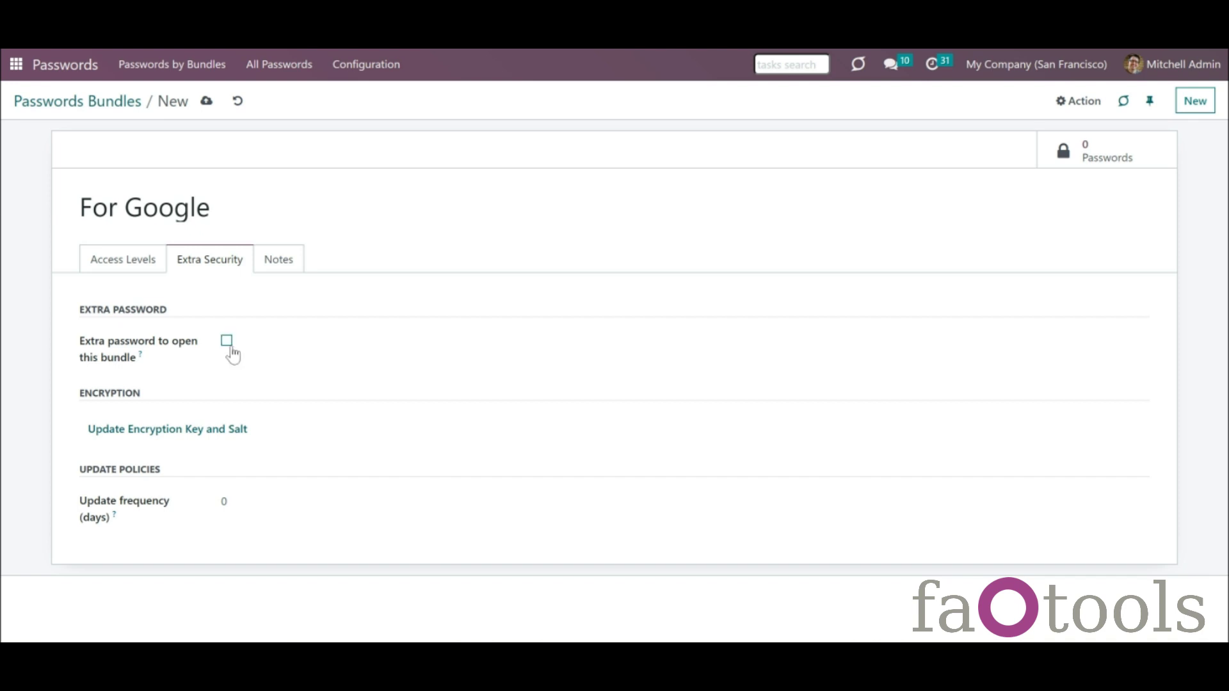
- Require a bundle password, enter and confirm it, and set a 5-minute maximum session length
{"action": "left_click", "coordinate": [228, 342]}
{"action": "left_click", "coordinate": [248, 379]}
{"action": "left_click", "coordinate": [249, 408]}
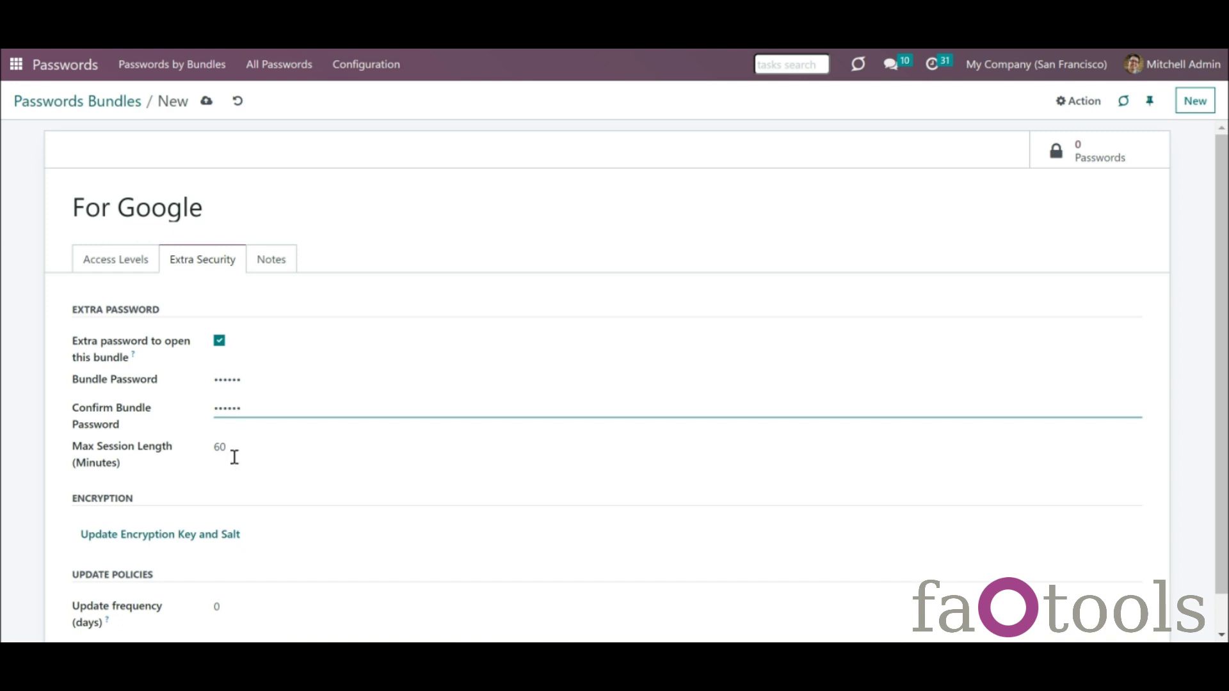
{"action": "left_click", "coordinate": [211, 452]}
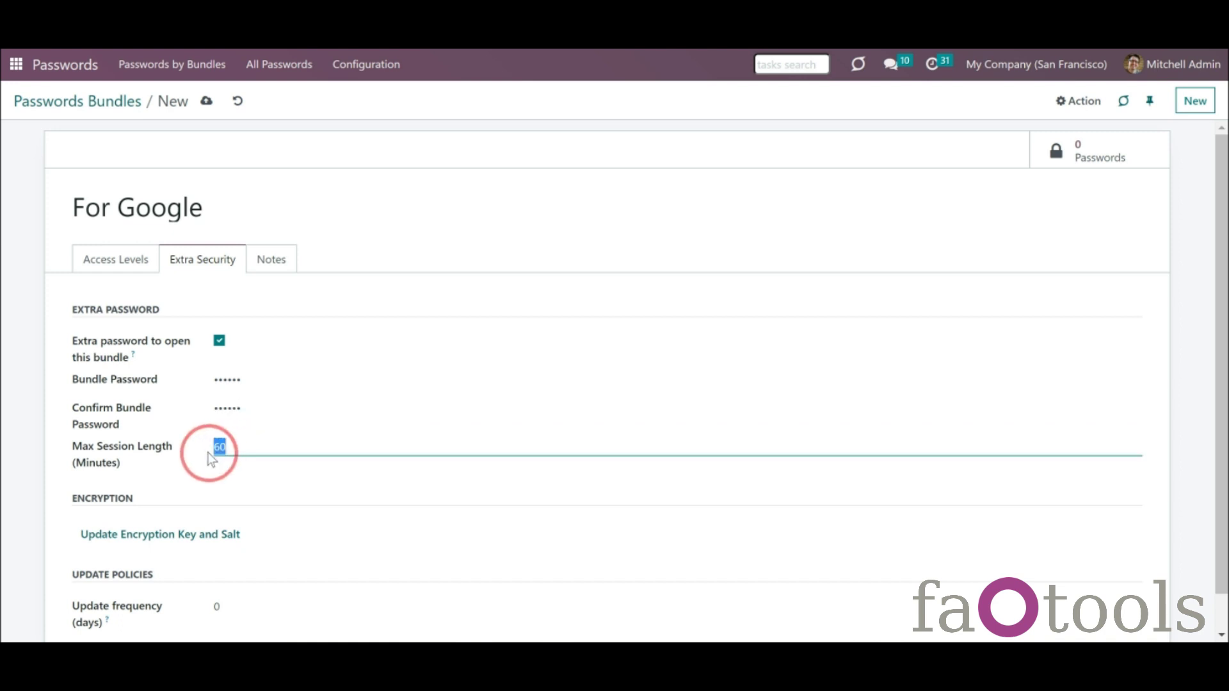
{"action": "type", "text": "5"}
{"action": "left_click", "coordinate": [252, 474]}
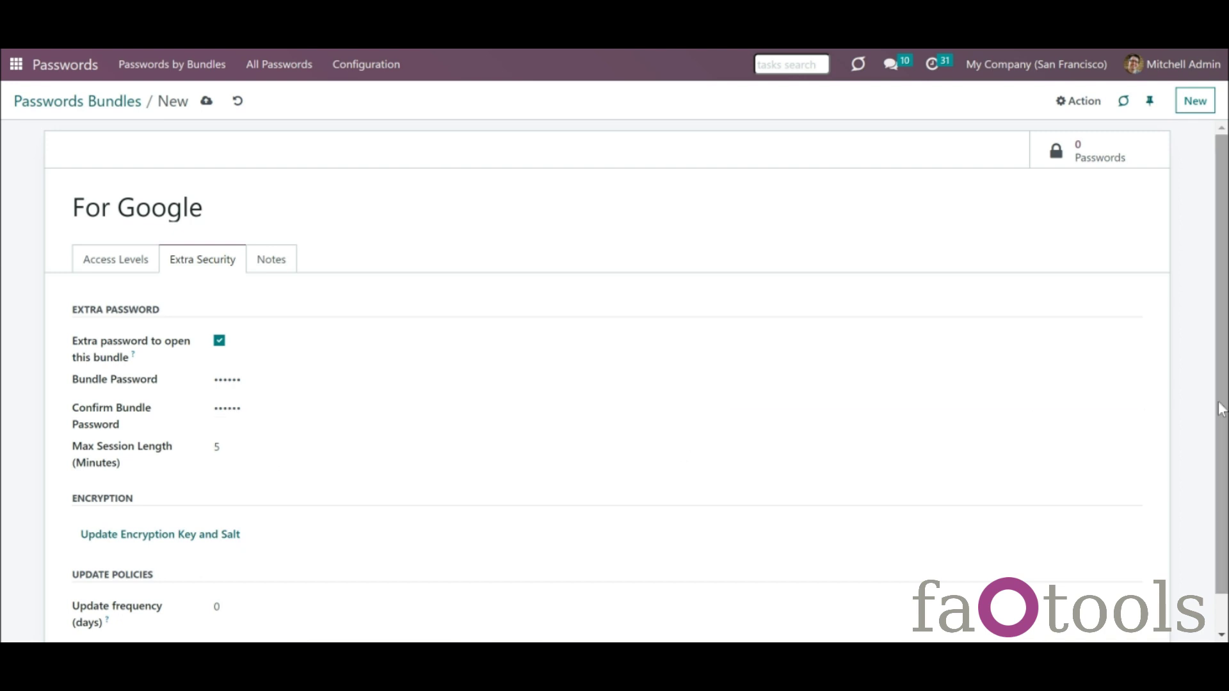
{"action": "left_click_drag", "start_coordinate": [1220, 402], "coordinate": [1220, 437]}
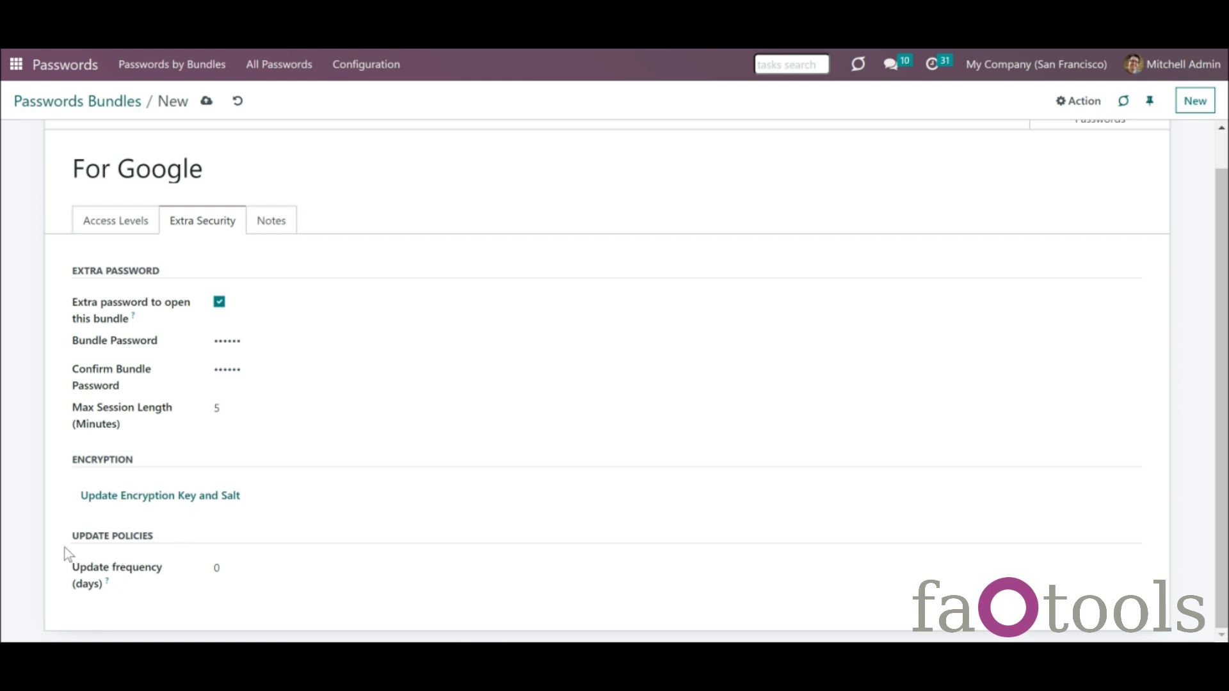
{"action": "left_click", "coordinate": [217, 568]}
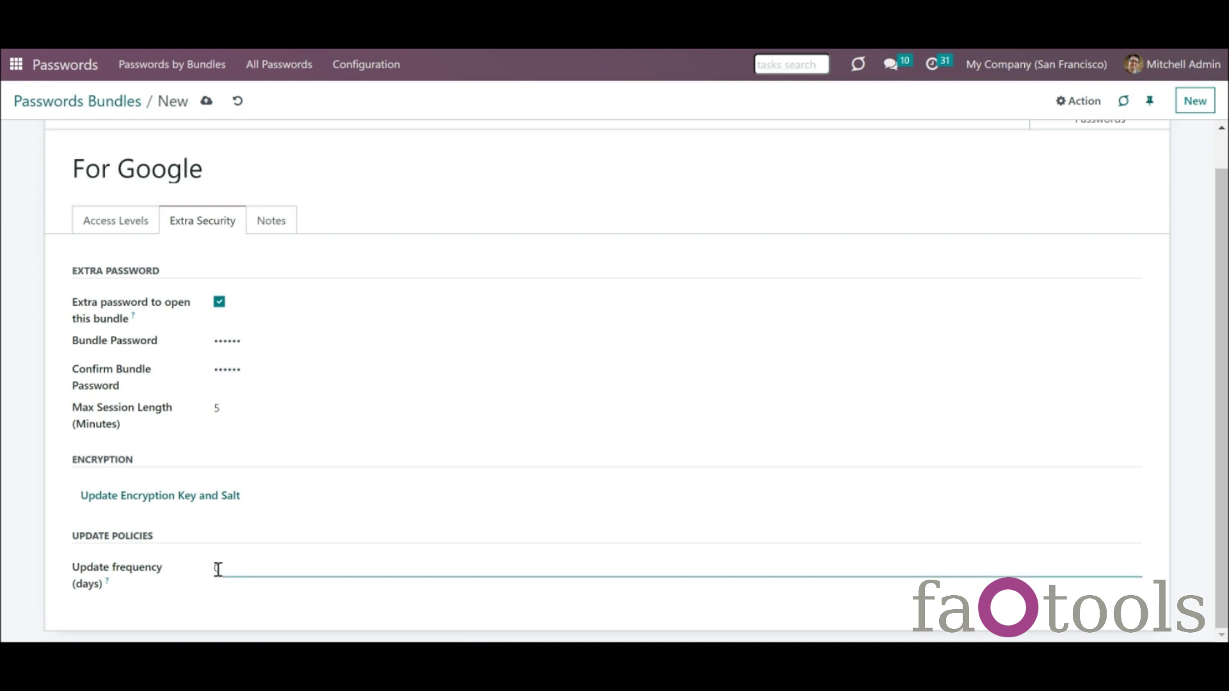
- Set a 30-day update frequency and make the full-rights user responsible for password updates
{"action": "type", "text": "30"}
{"action": "left_click", "coordinate": [290, 589]}
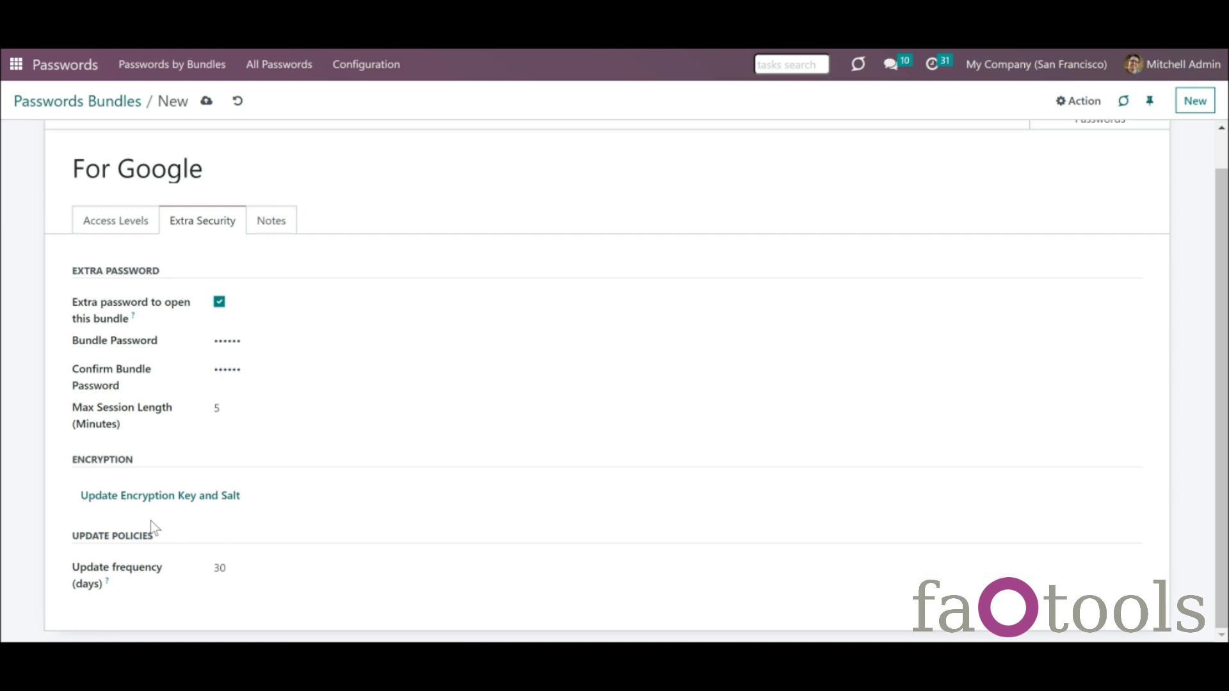
{"action": "left_click", "coordinate": [114, 229]}
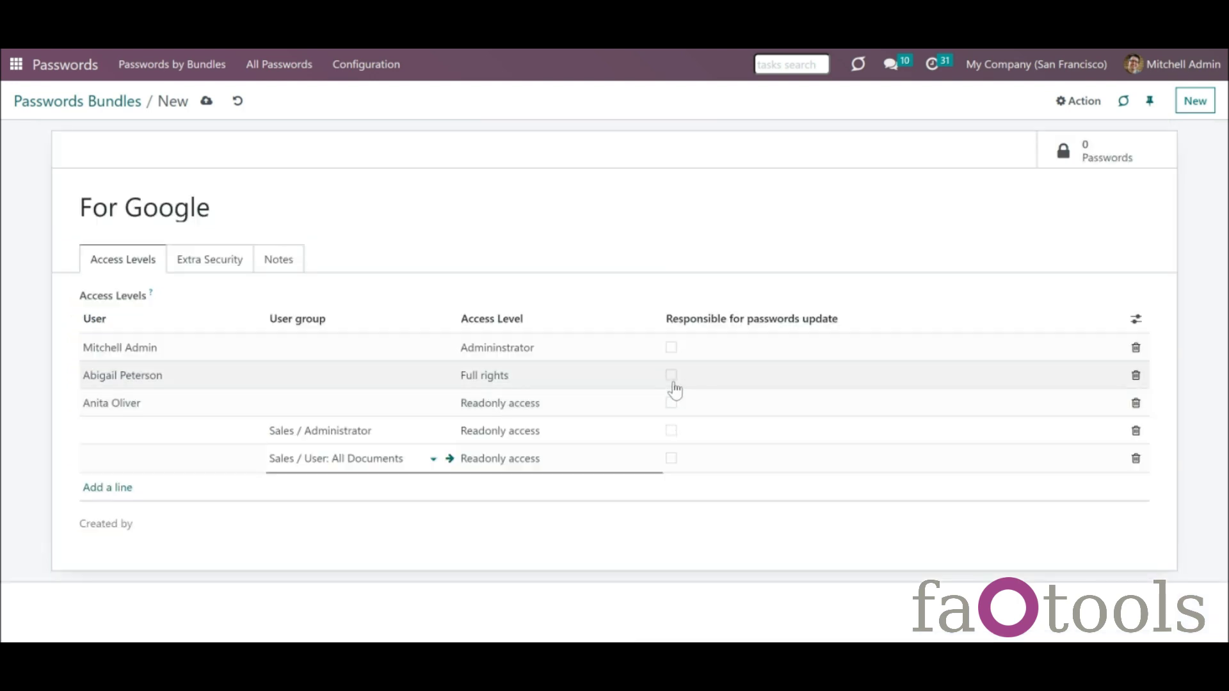
{"action": "left_click", "coordinate": [672, 378]}
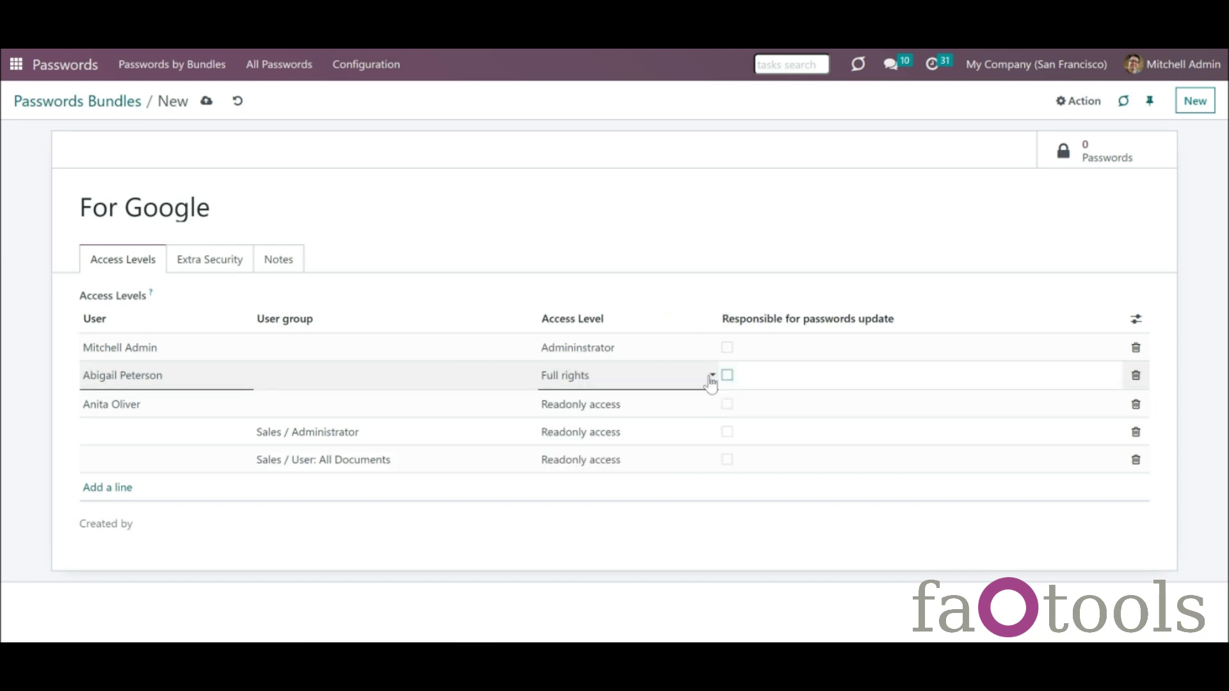
{"action": "left_click", "coordinate": [730, 379]}
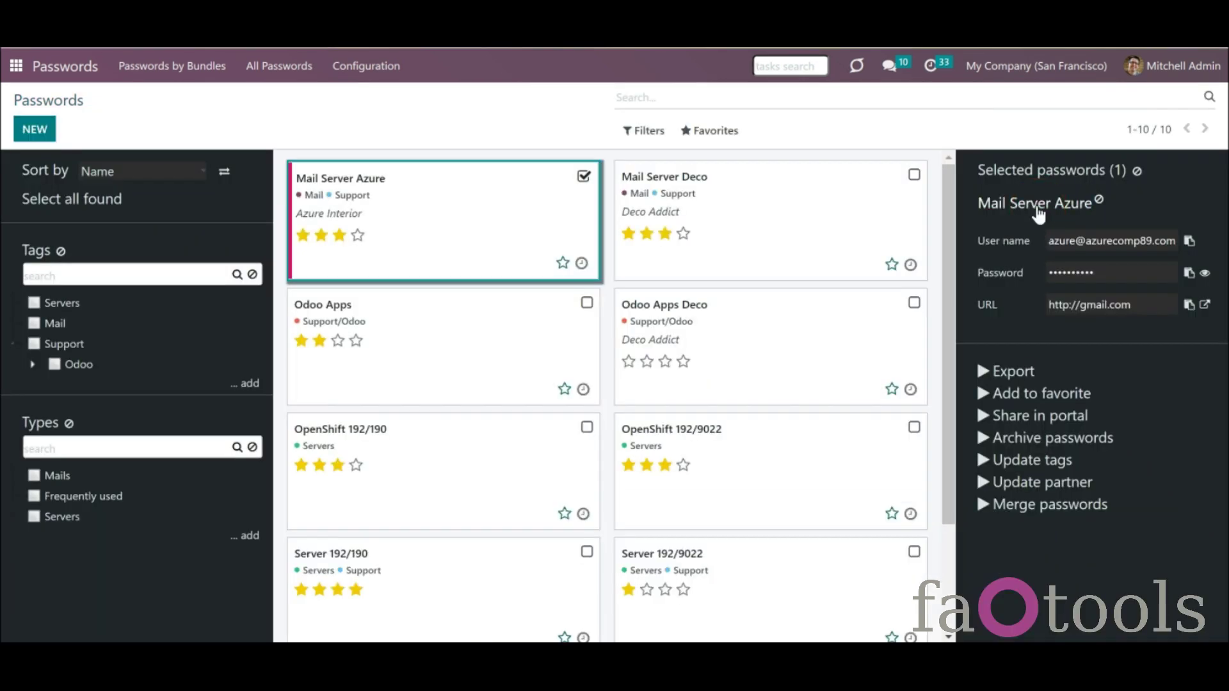
{"action": "left_click", "coordinate": [1038, 215]}
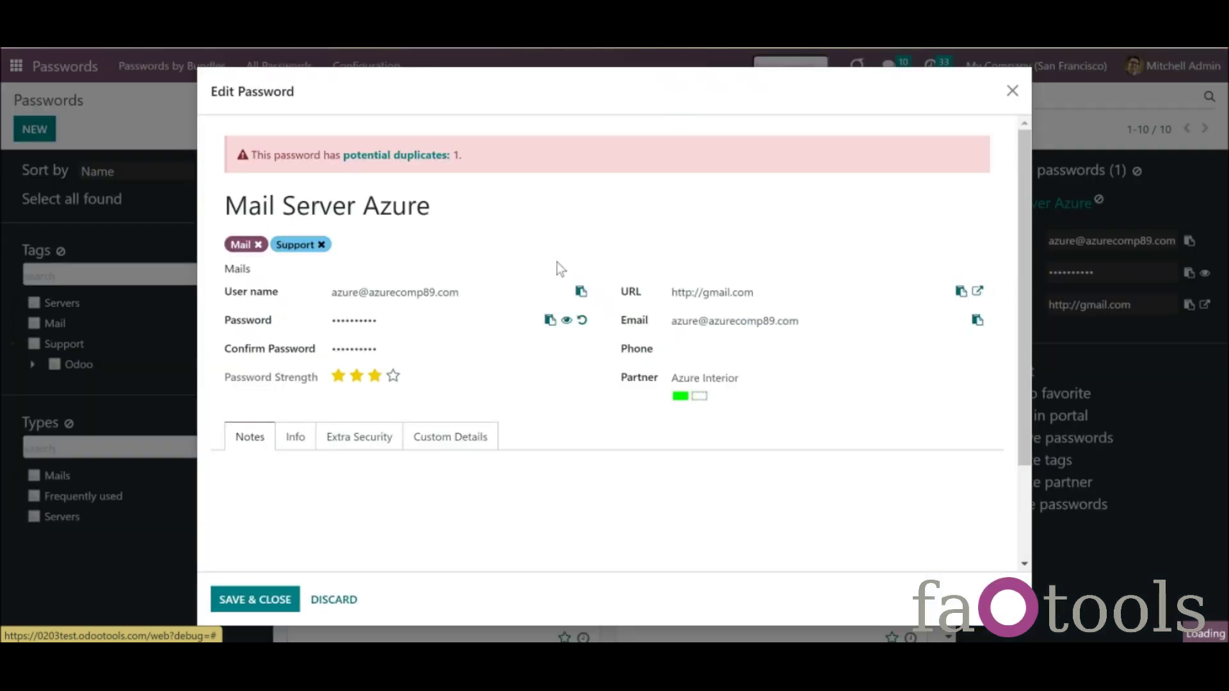
- Tick No Update Required on Mail Server Azure, save and close, then go to Passwords
{"action": "left_click", "coordinate": [298, 445]}
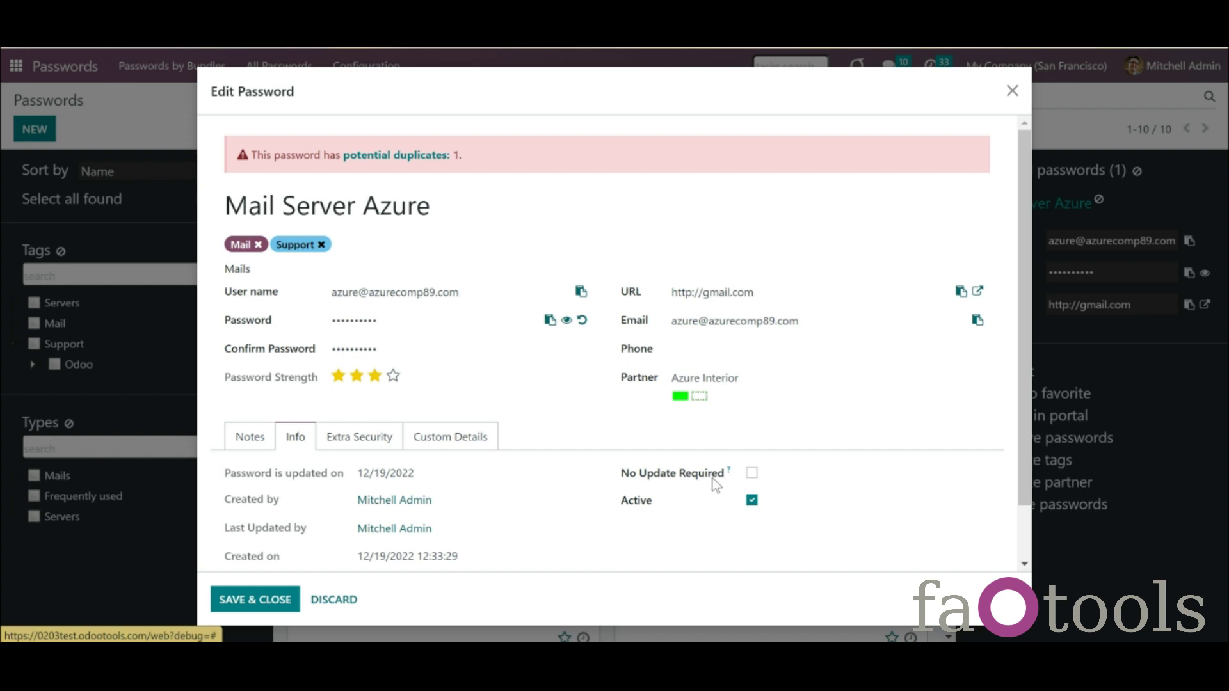
{"action": "left_click", "coordinate": [752, 473]}
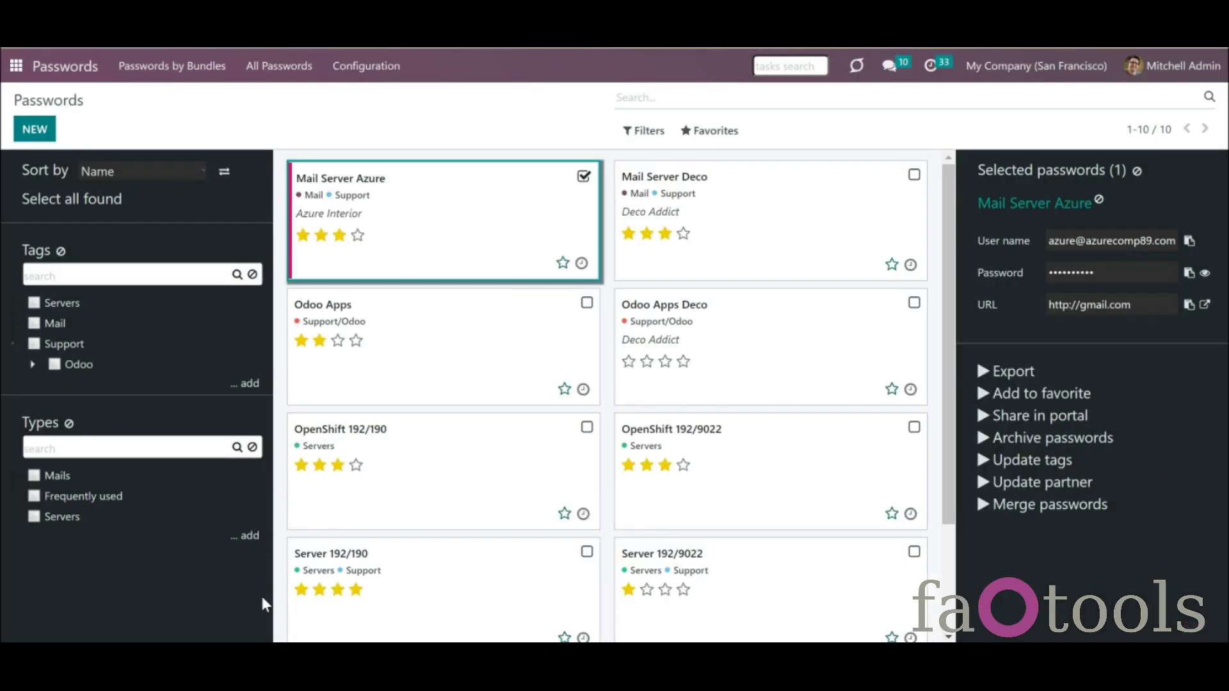
{"action": "left_click", "coordinate": [264, 599]}
{"action": "left_click", "coordinate": [67, 69]}
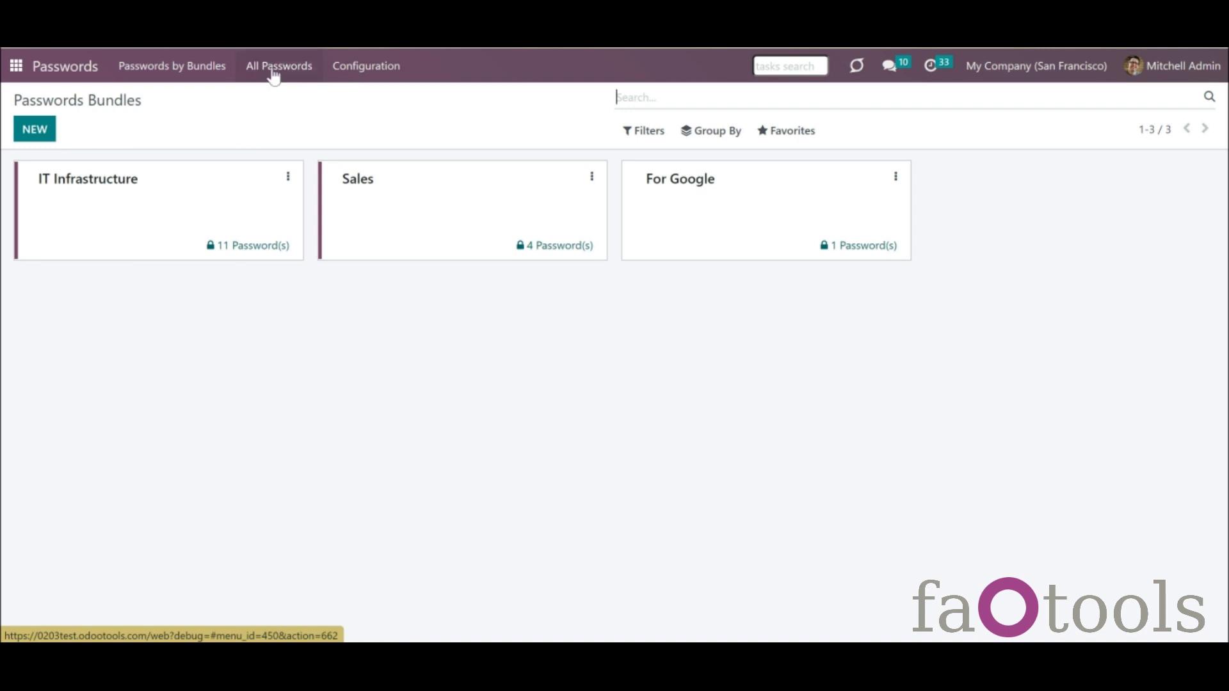
- Open All Passwords and unlock For Google by entering its bundle password
{"action": "left_click", "coordinate": [279, 74]}
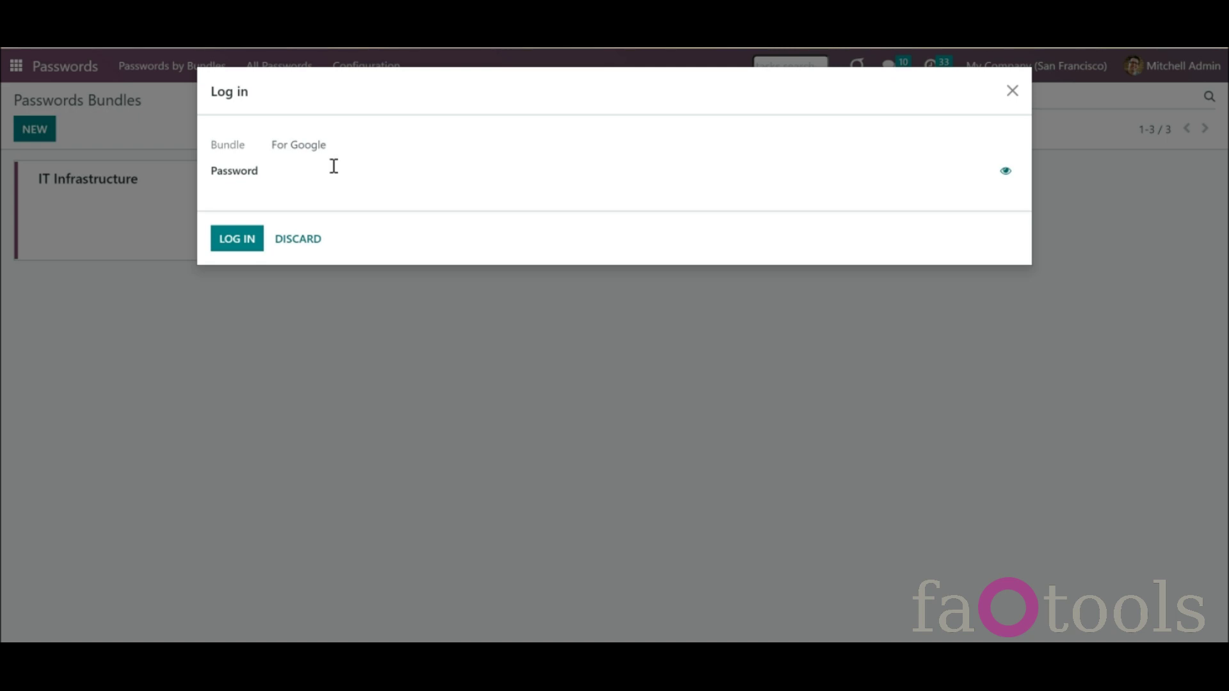
{"action": "left_click", "coordinate": [311, 179]}
{"action": "type", "text": "******"}
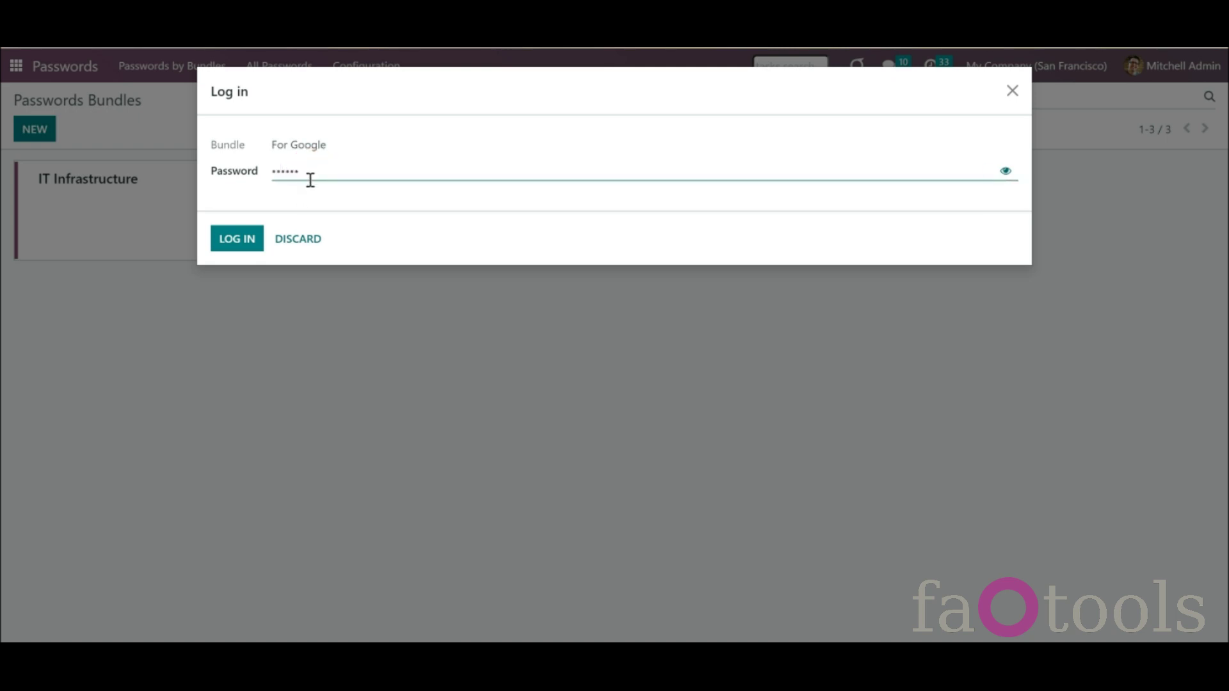
{"action": "left_click", "coordinate": [237, 238]}
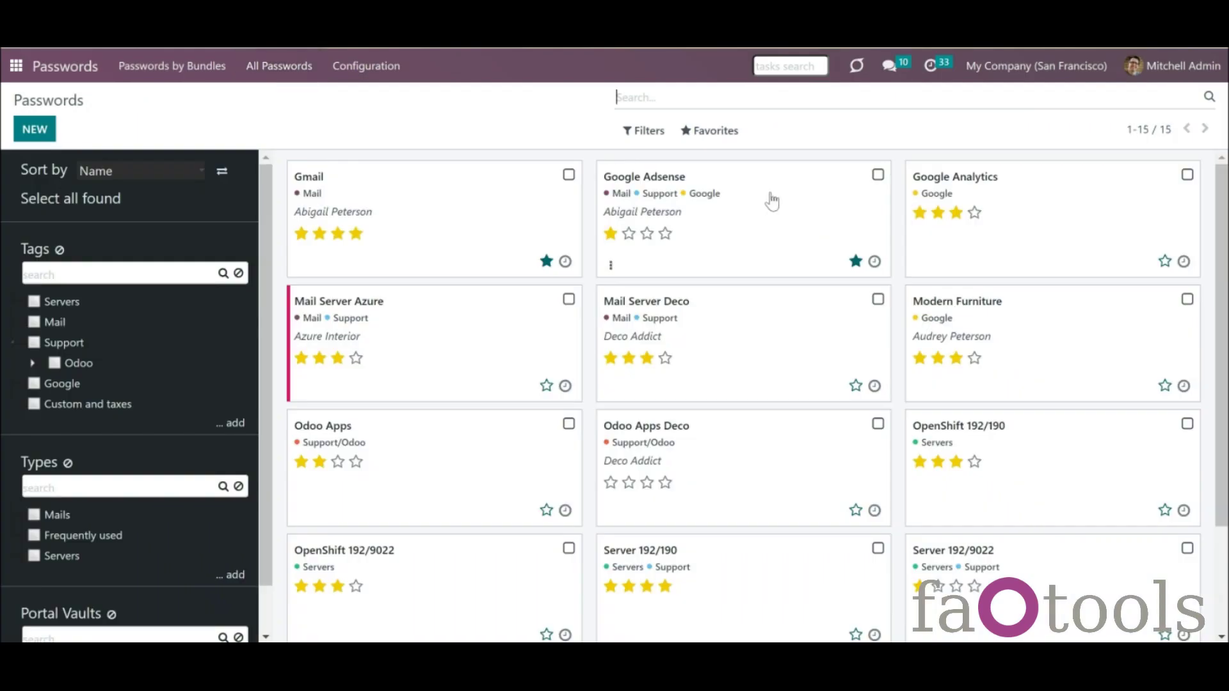
{"action": "mouse_move", "coordinate": [1219, 253]}
{"action": "left_mouse_down"}
{"action": "mouse_move", "coordinate": [1217, 323]}
{"action": "mouse_move", "coordinate": [1212, 253]}
{"action": "left_mouse_up"}
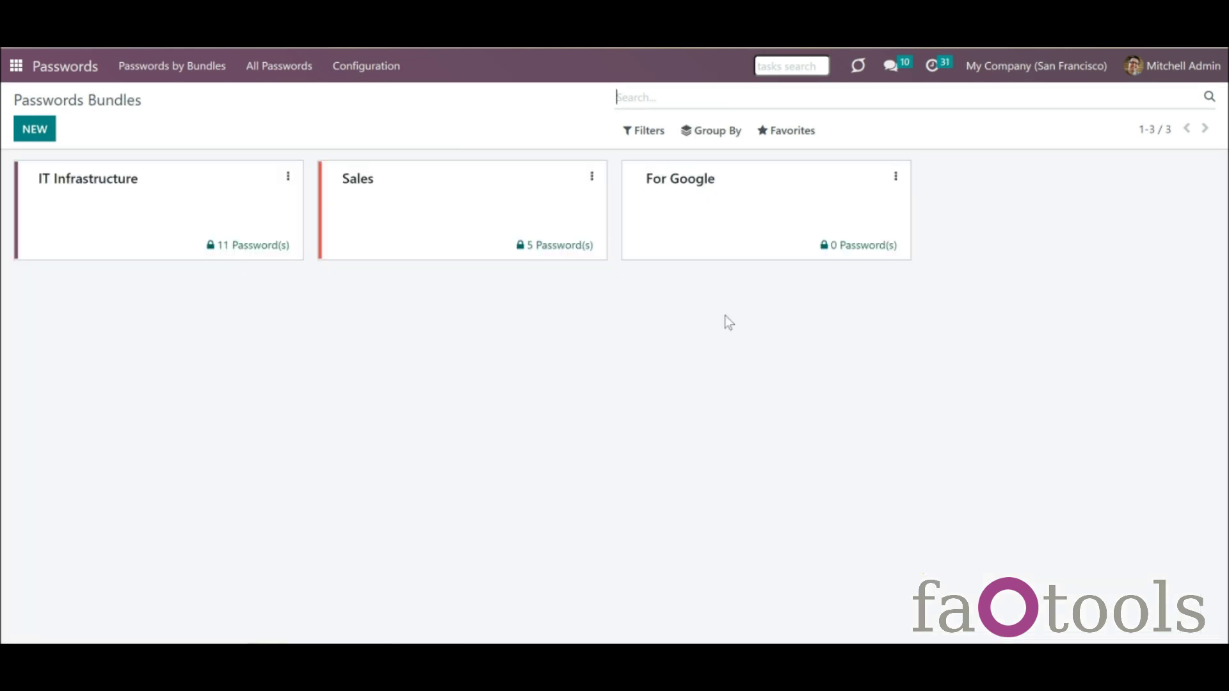
- Colour the Sales bundle purple and the For Google bundle light blue
{"action": "left_click", "coordinate": [594, 183]}
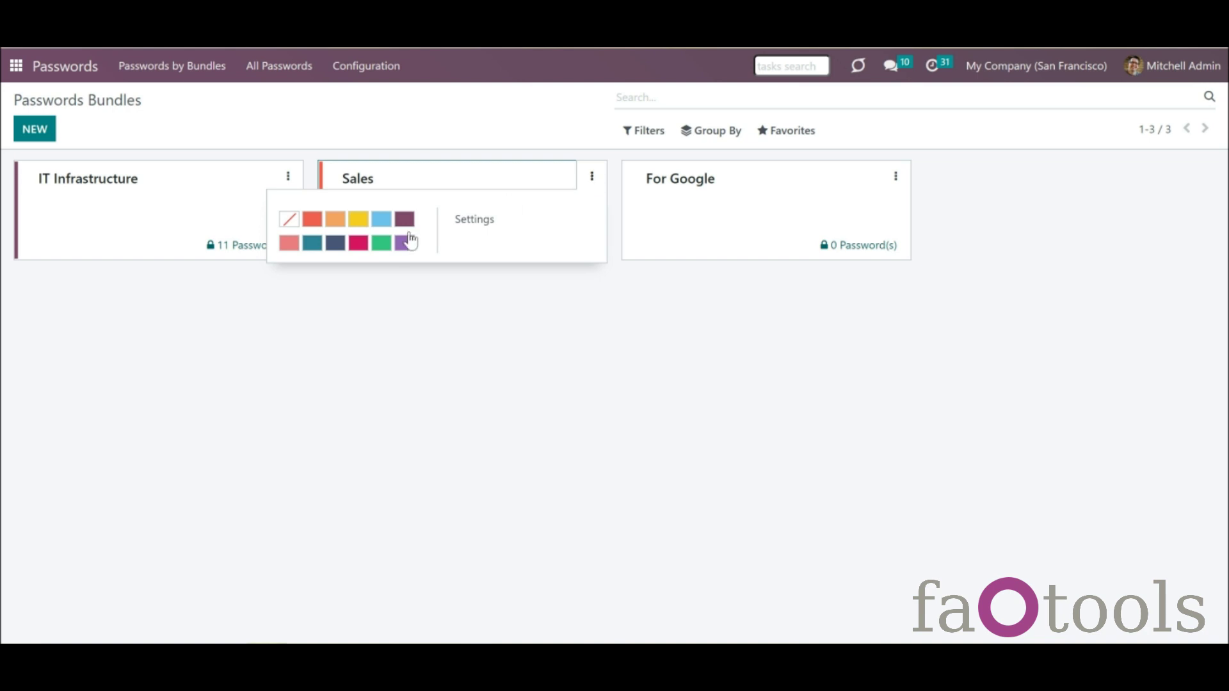
{"action": "left_click", "coordinate": [404, 222]}
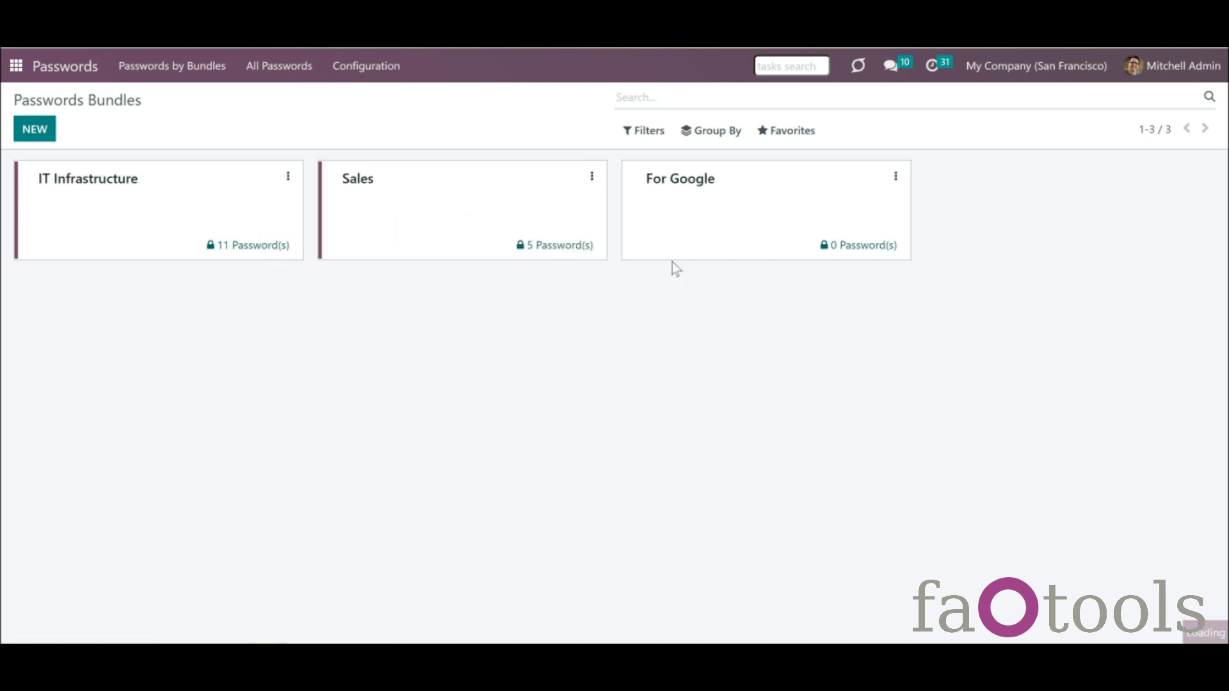
{"action": "left_click", "coordinate": [897, 179]}
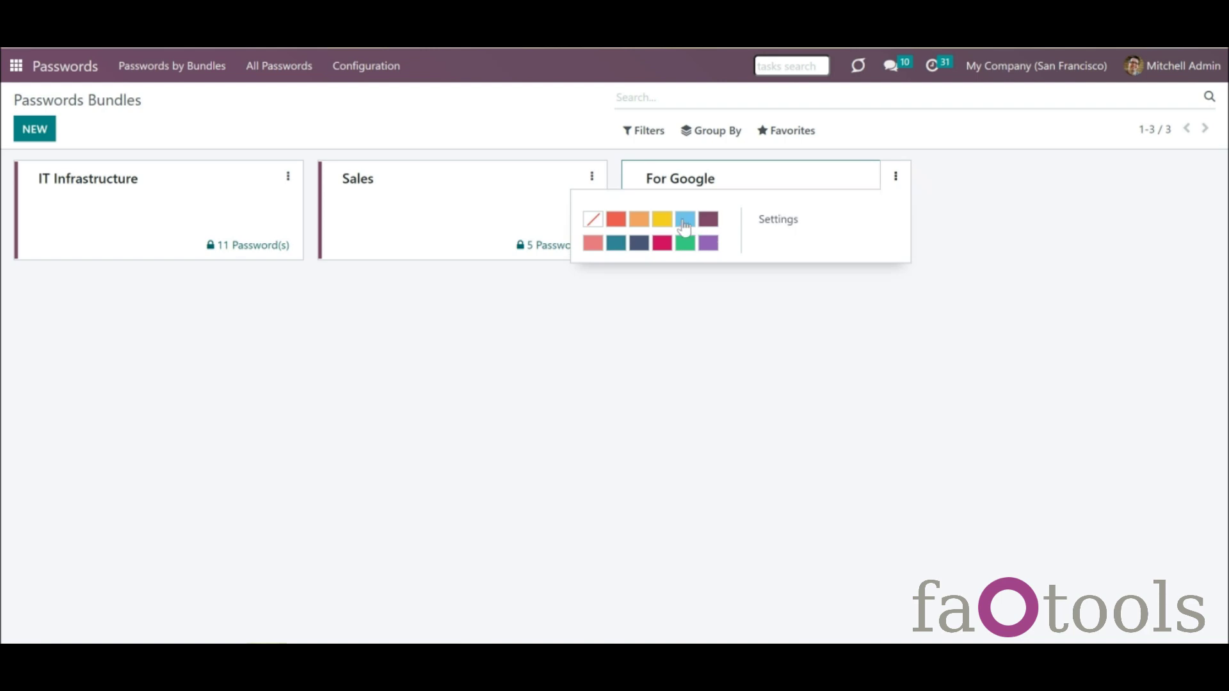
{"action": "left_click", "coordinate": [683, 221]}
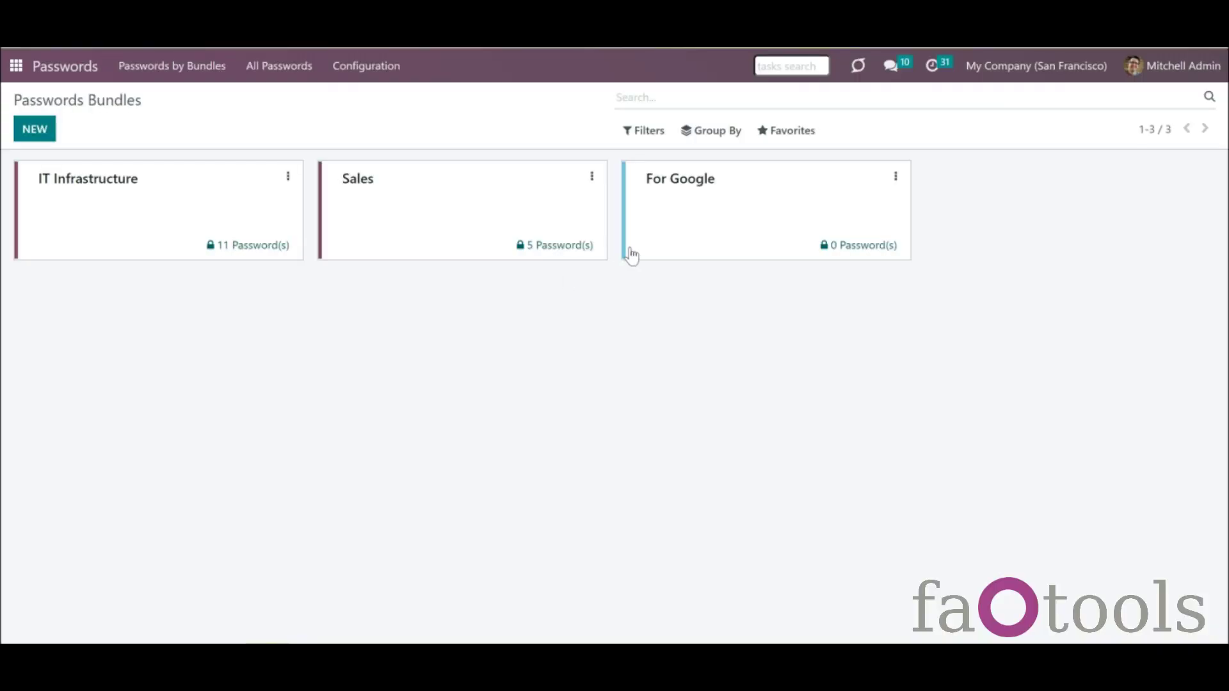
{"action": "left_click", "coordinate": [668, 235]}
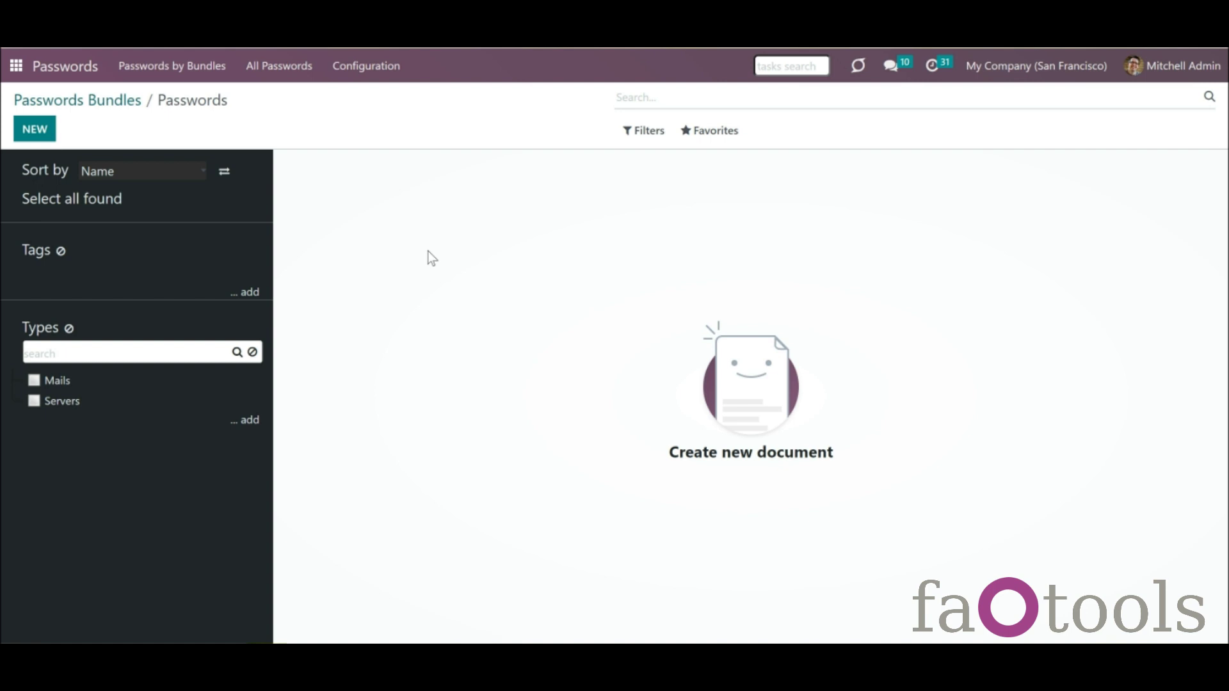
- Open the For Google bundle's password list and create a blank password entry
{"action": "left_click", "coordinate": [35, 128]}
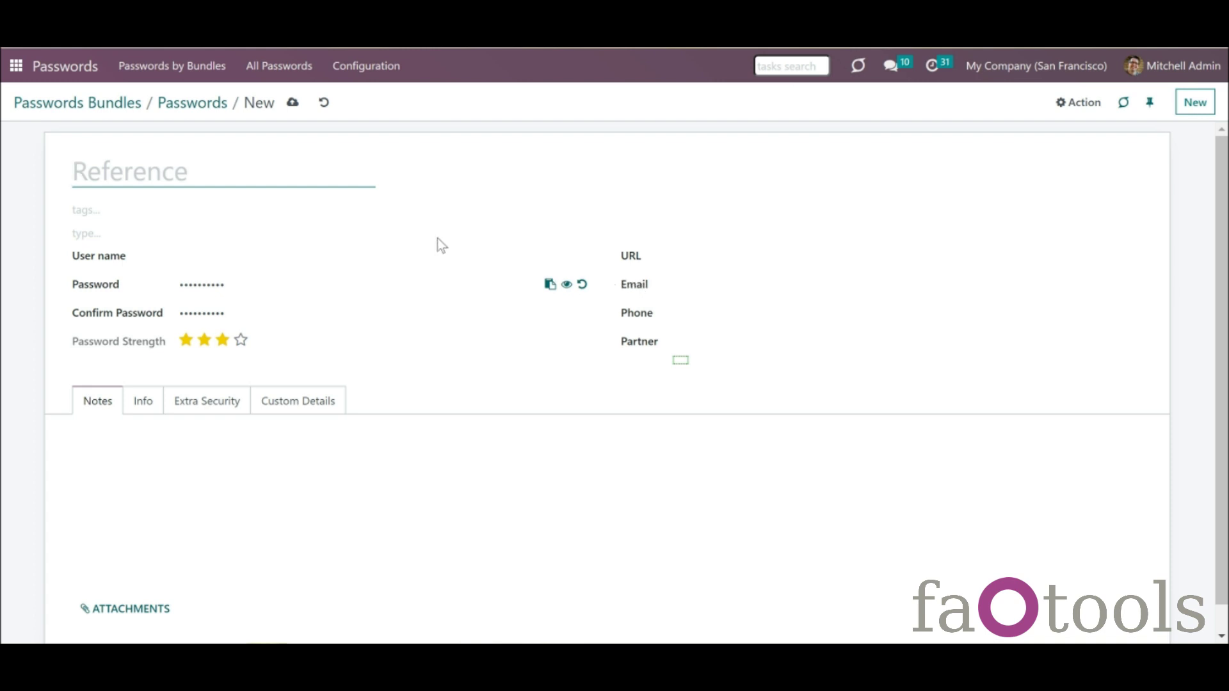
{"action": "left_click", "coordinate": [108, 104]}
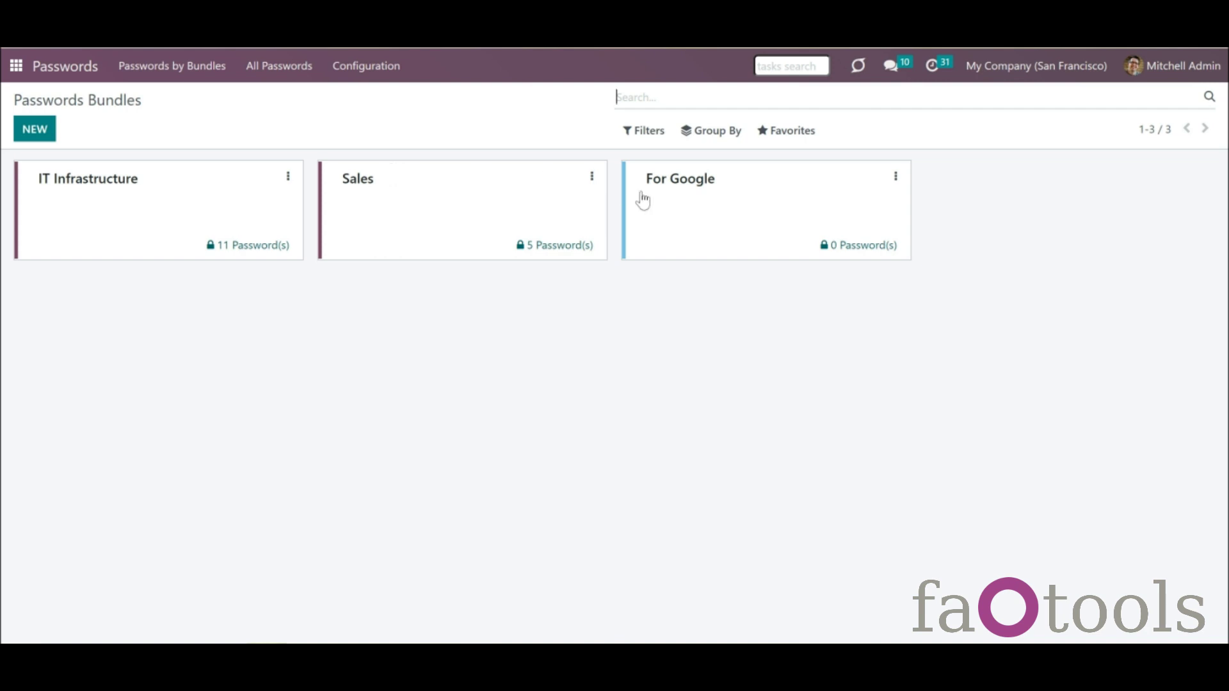
{"action": "left_click", "coordinate": [734, 206]}
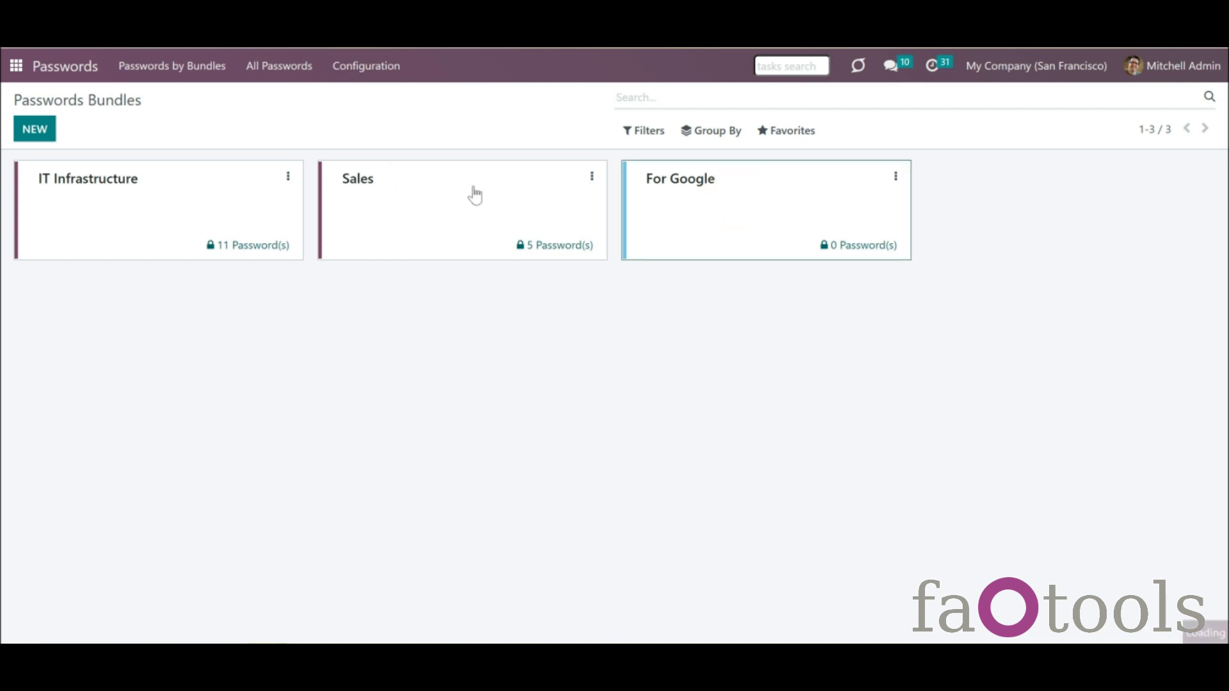
{"action": "left_click", "coordinate": [43, 137]}
{"action": "left_click", "coordinate": [35, 128]}
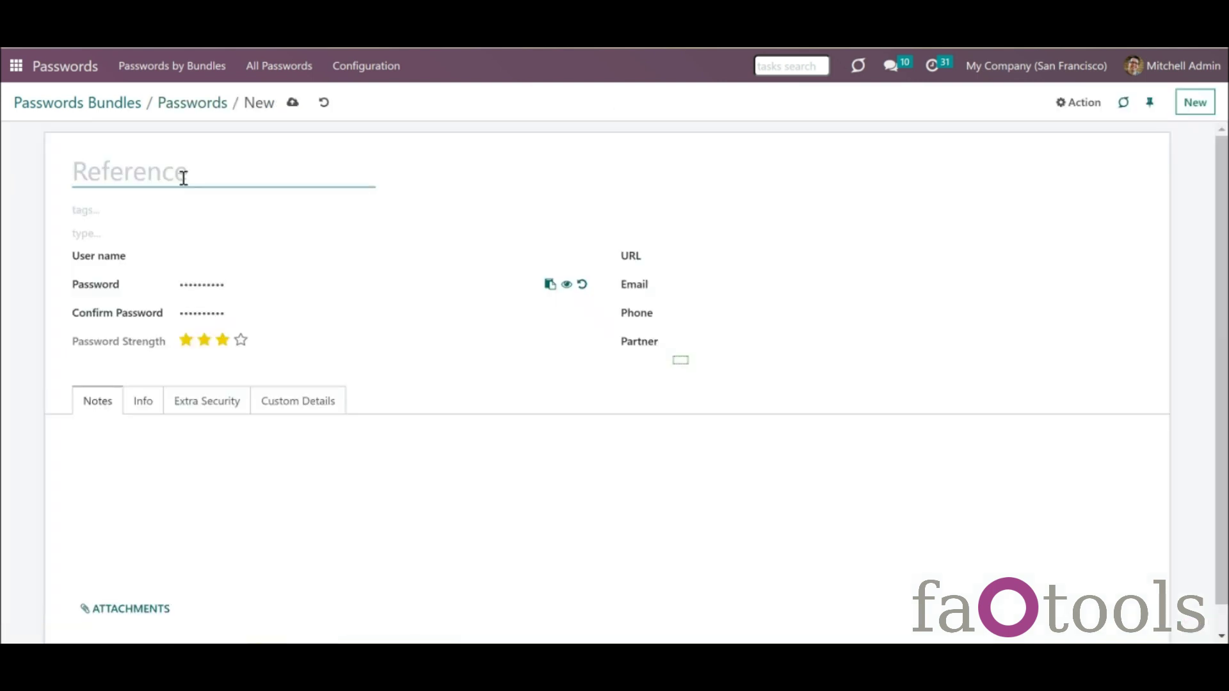
- Name the entry Gmail, tag it google, set type Mails, and enter the account's e-mail as user name
{"action": "type", "text": "Gmail"}
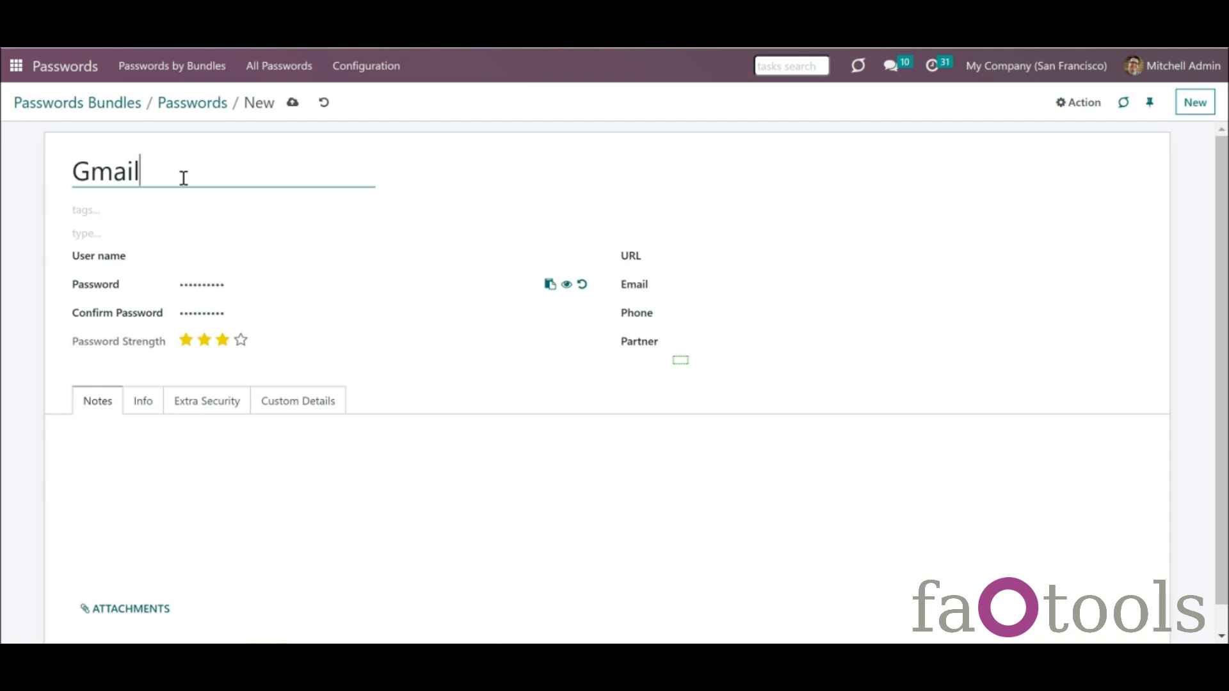
{"action": "left_click", "coordinate": [143, 213]}
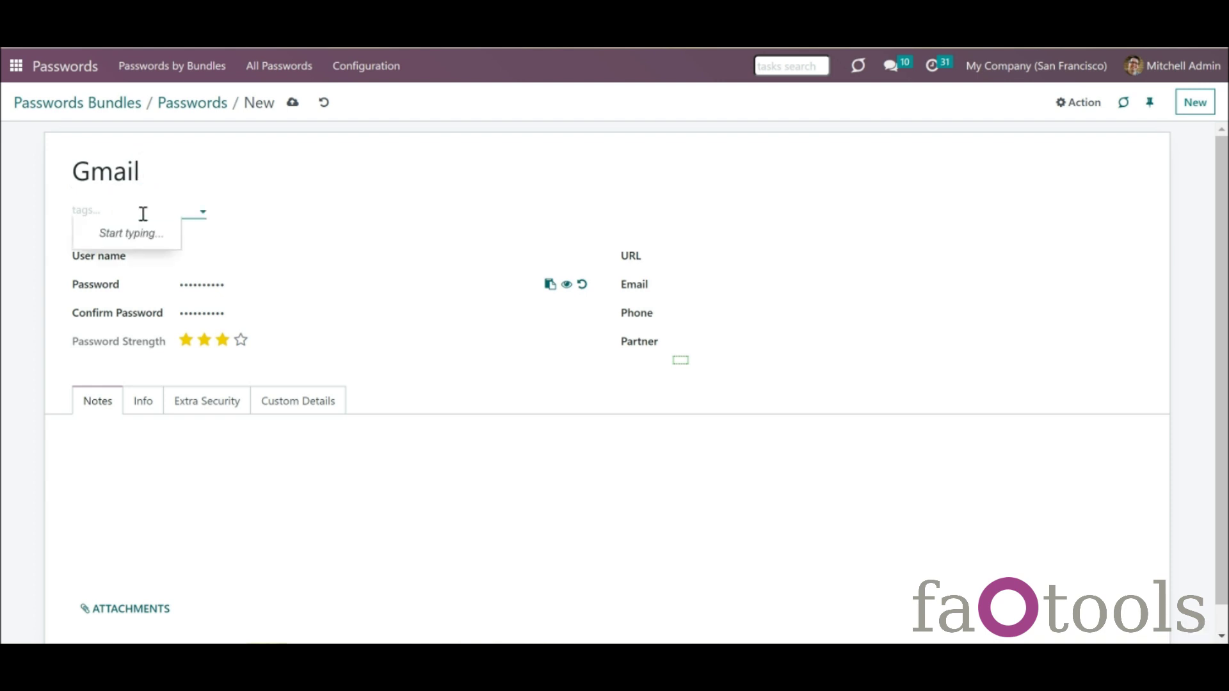
{"action": "type", "text": "google"}
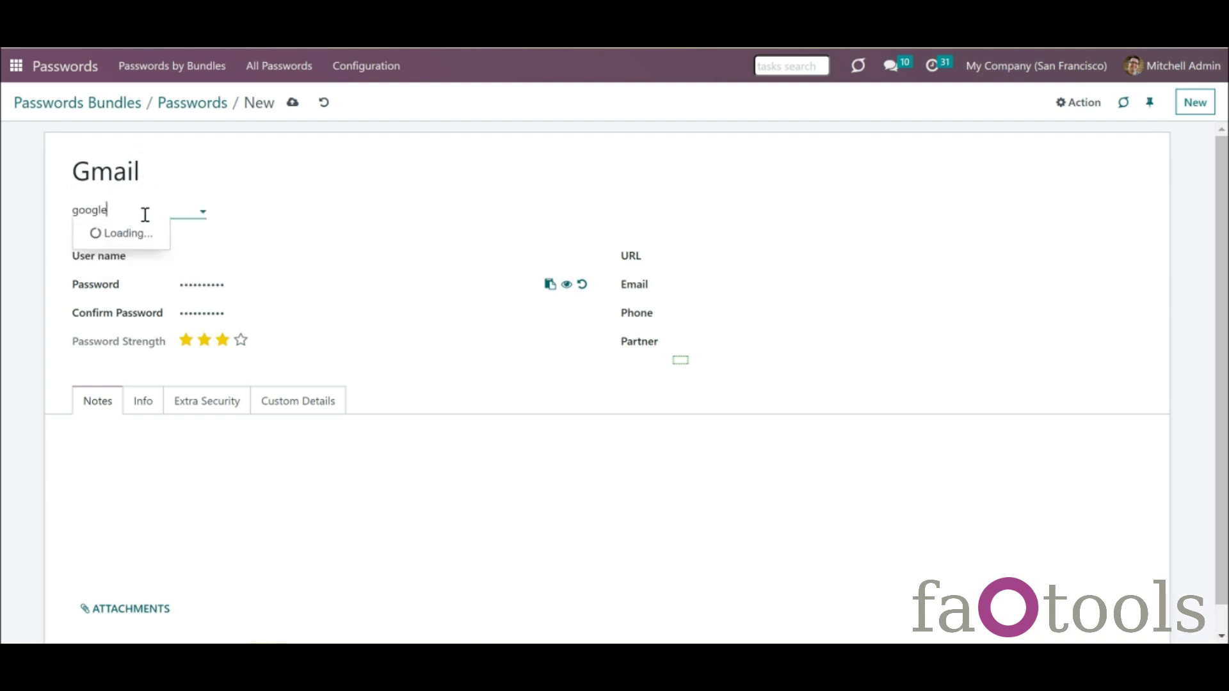
{"action": "key", "text": "Return"}
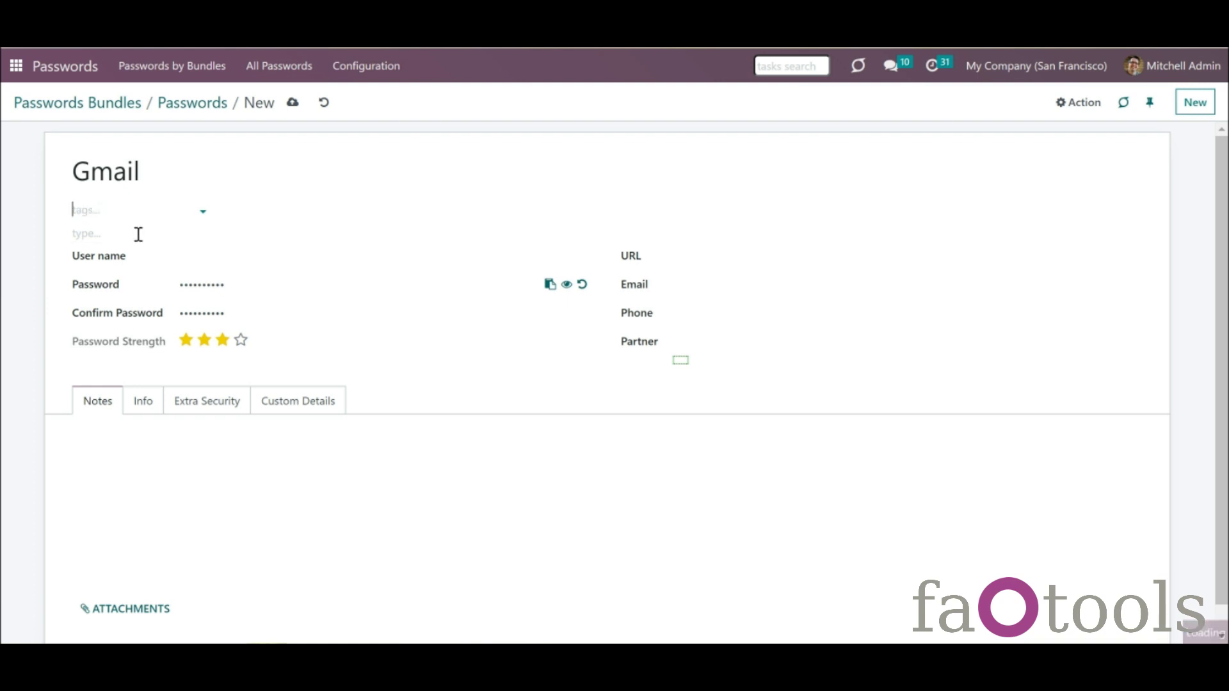
{"action": "left_click", "coordinate": [138, 237]}
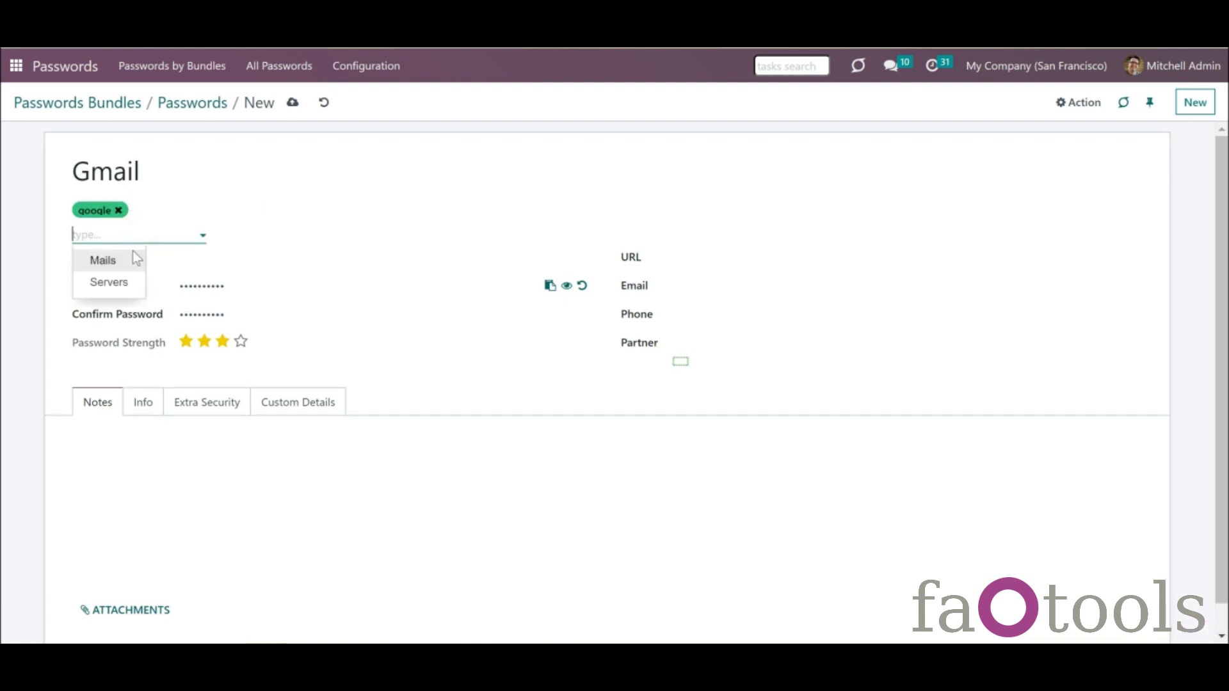
{"action": "left_click", "coordinate": [132, 260]}
{"action": "left_click", "coordinate": [243, 266]}
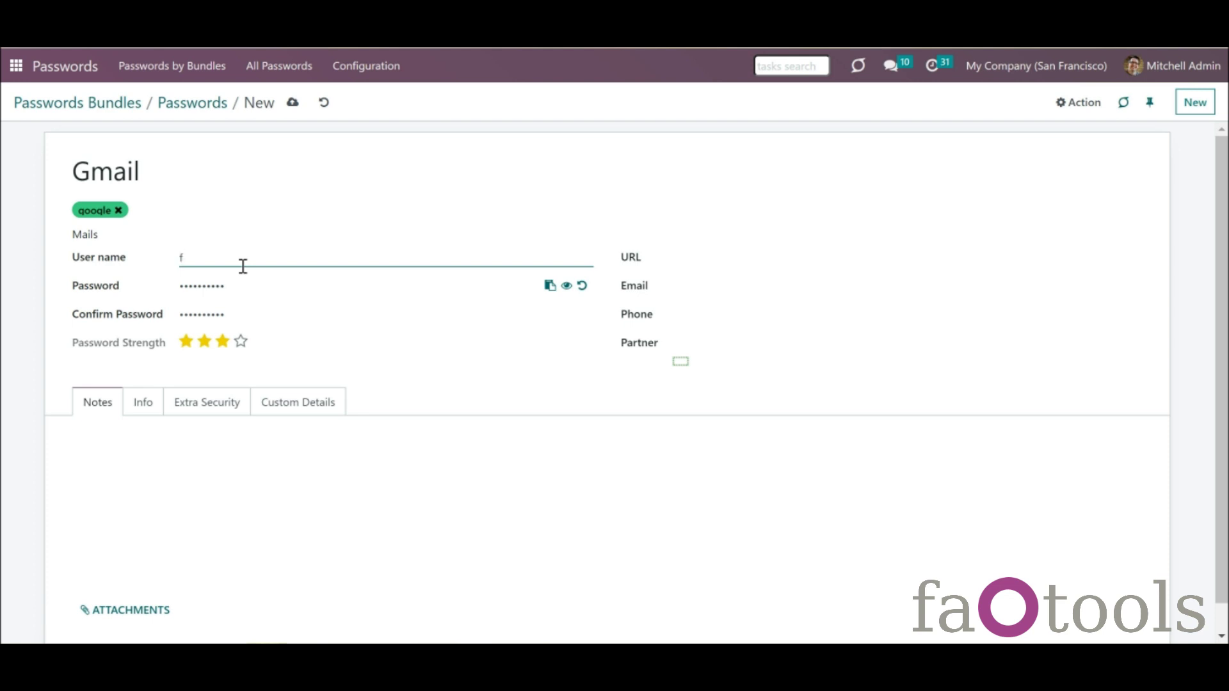
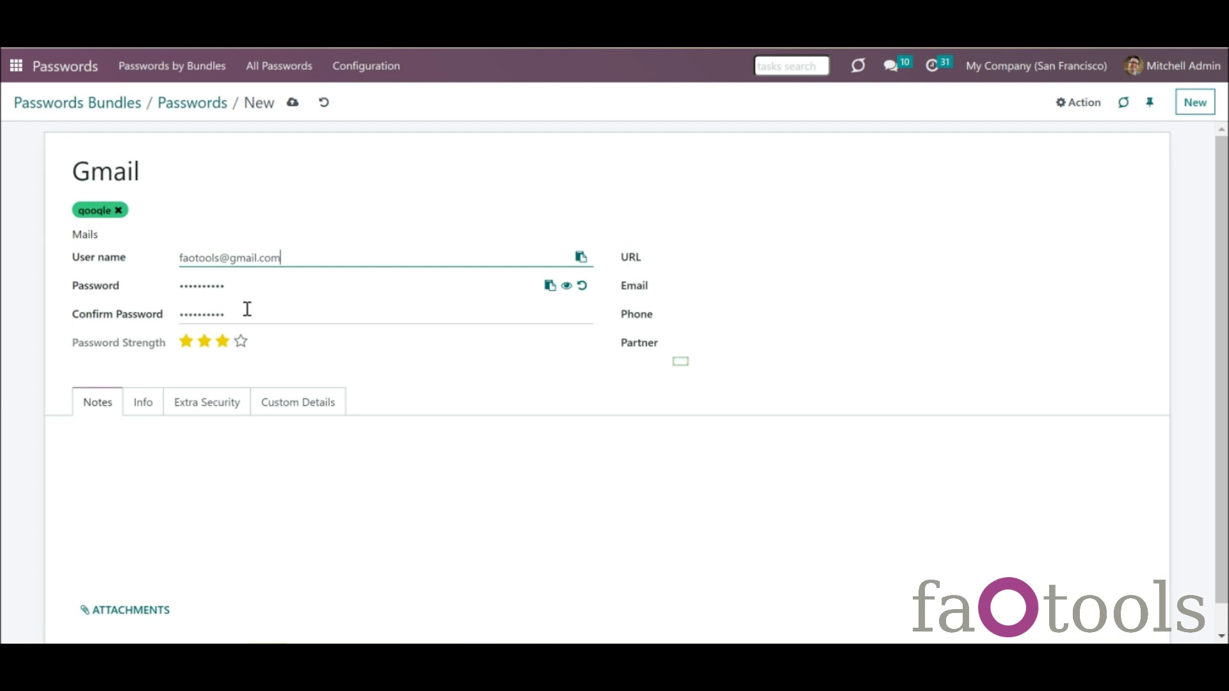
- Regenerate the password with a complexity that includes punctuation and save it
{"action": "left_click", "coordinate": [262, 289]}
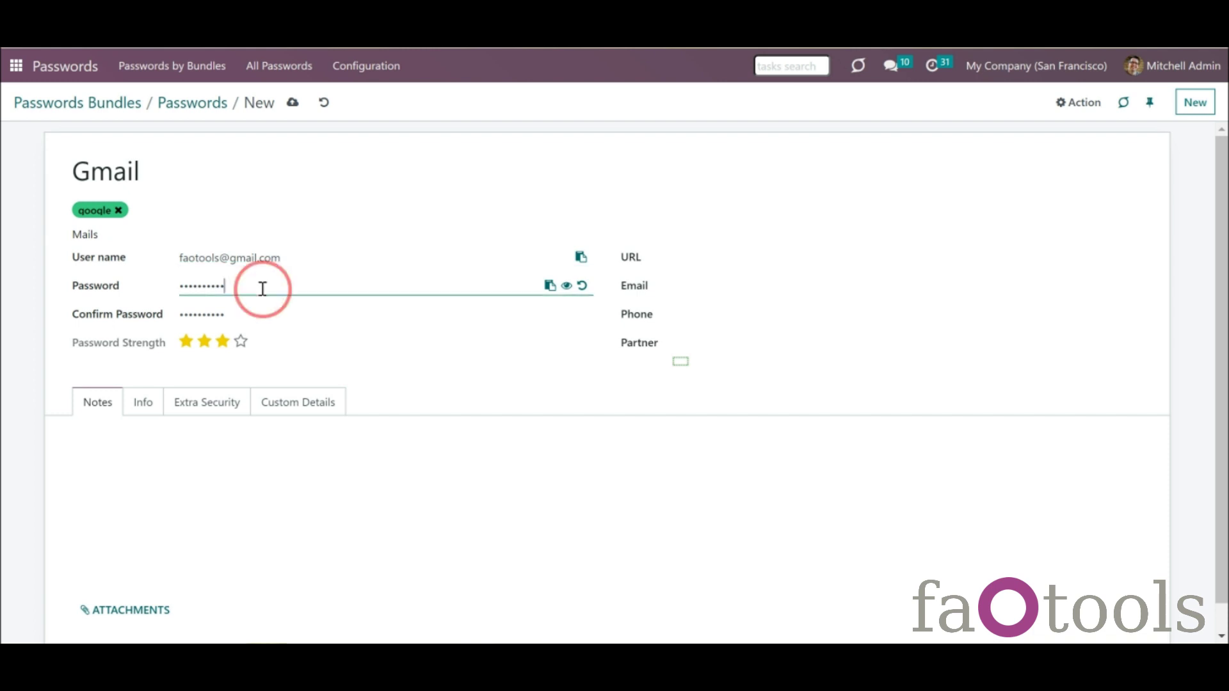
{"action": "left_click", "coordinate": [582, 288]}
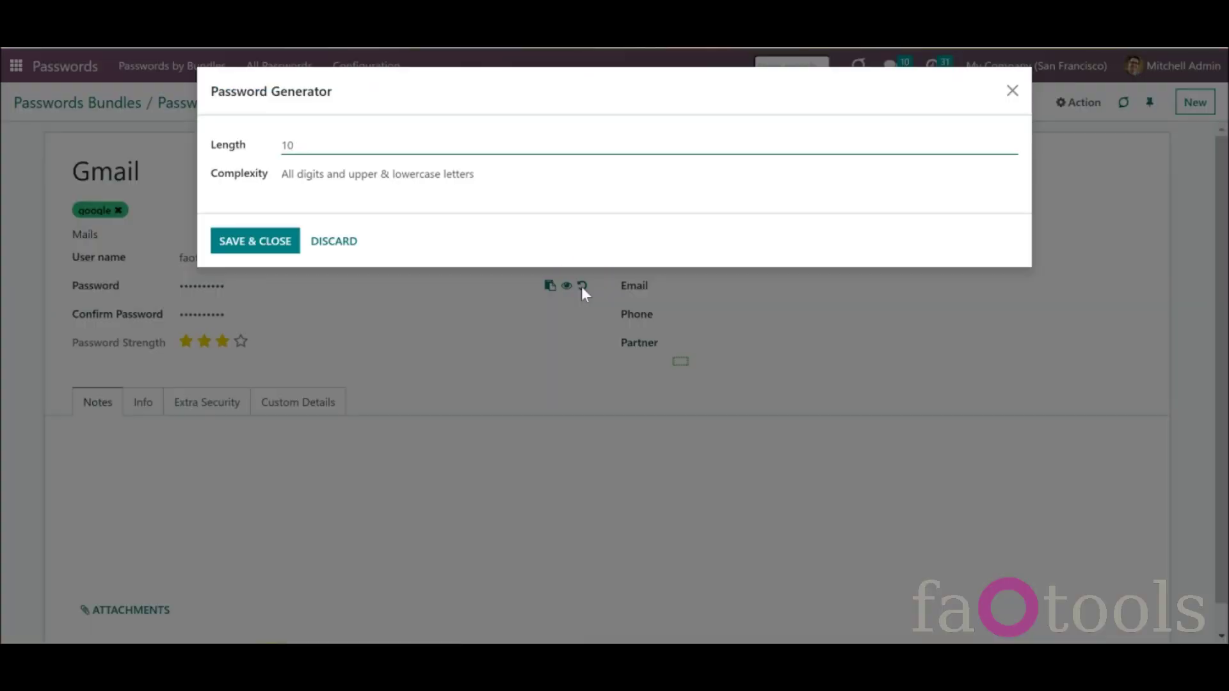
{"action": "left_click", "coordinate": [430, 175]}
{"action": "left_click", "coordinate": [450, 223]}
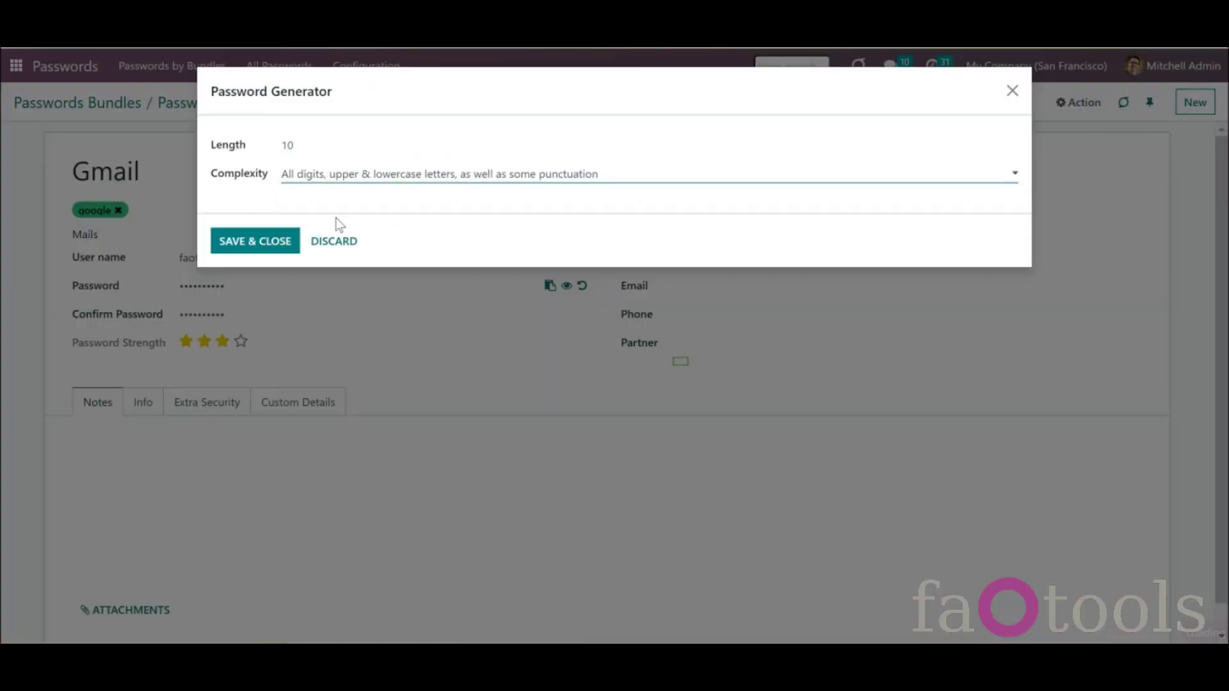
{"action": "left_click", "coordinate": [294, 239]}
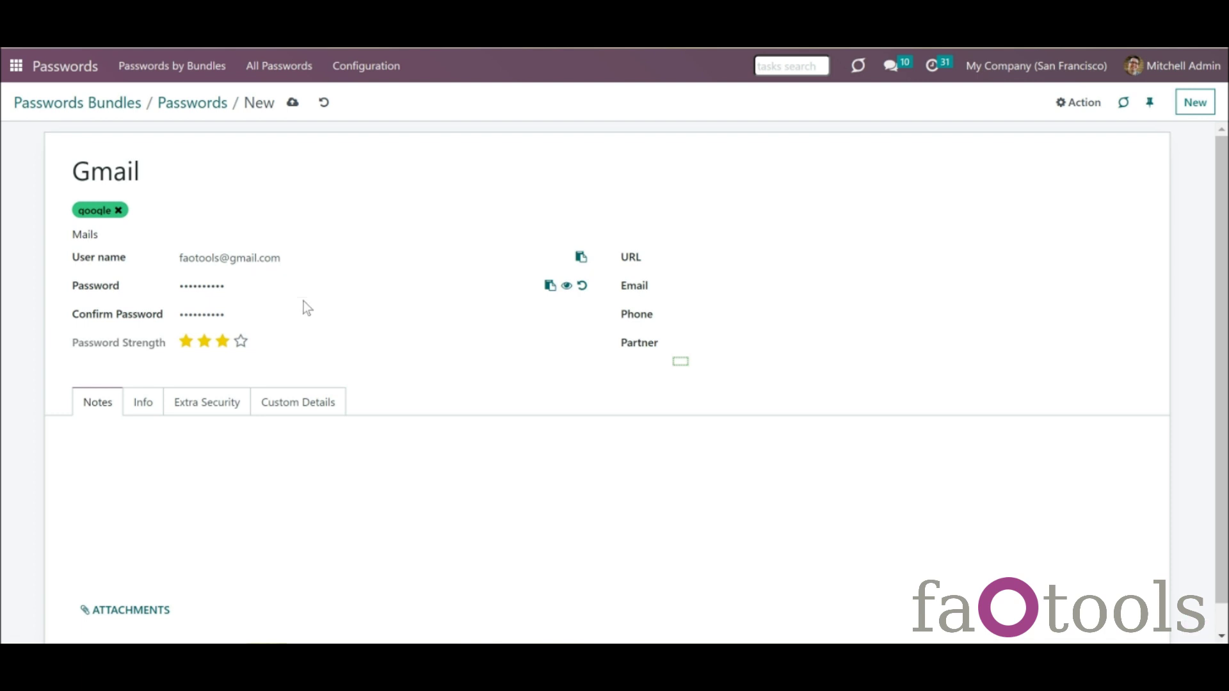
- Set URL gmail.com, fill in the contact e-mail and phone number, and link a partner
{"action": "left_click", "coordinate": [702, 258]}
{"action": "type", "text": "gmail.com"}
{"action": "left_click", "coordinate": [709, 288]}
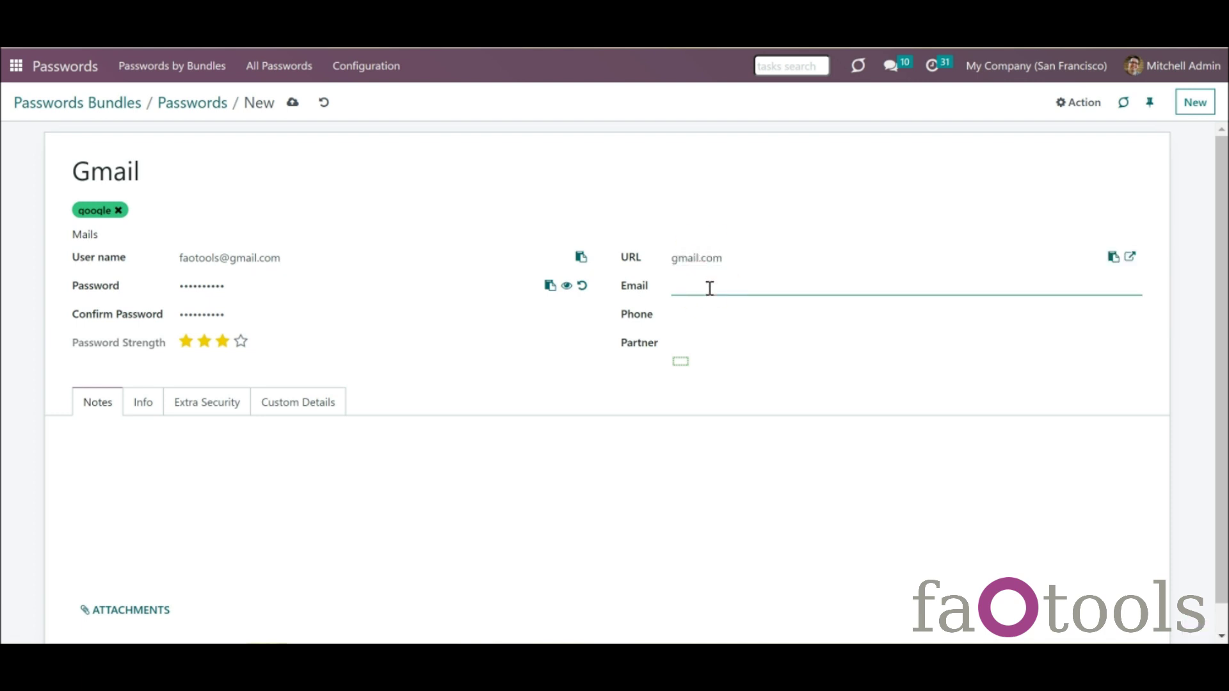
{"action": "left_click", "coordinate": [731, 315]}
{"action": "left_click", "coordinate": [714, 343]}
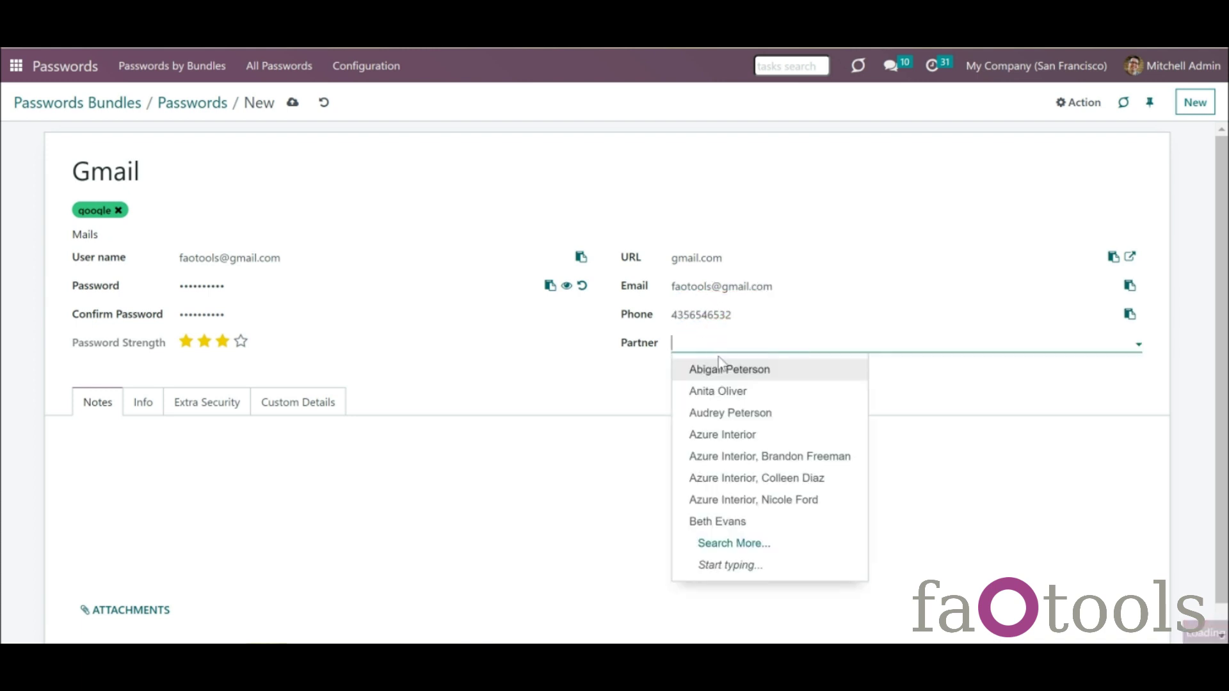
{"action": "left_click", "coordinate": [722, 367]}
{"action": "scroll", "coordinate": [647, 542], "scroll_direction": "down", "scroll_amount": 1}
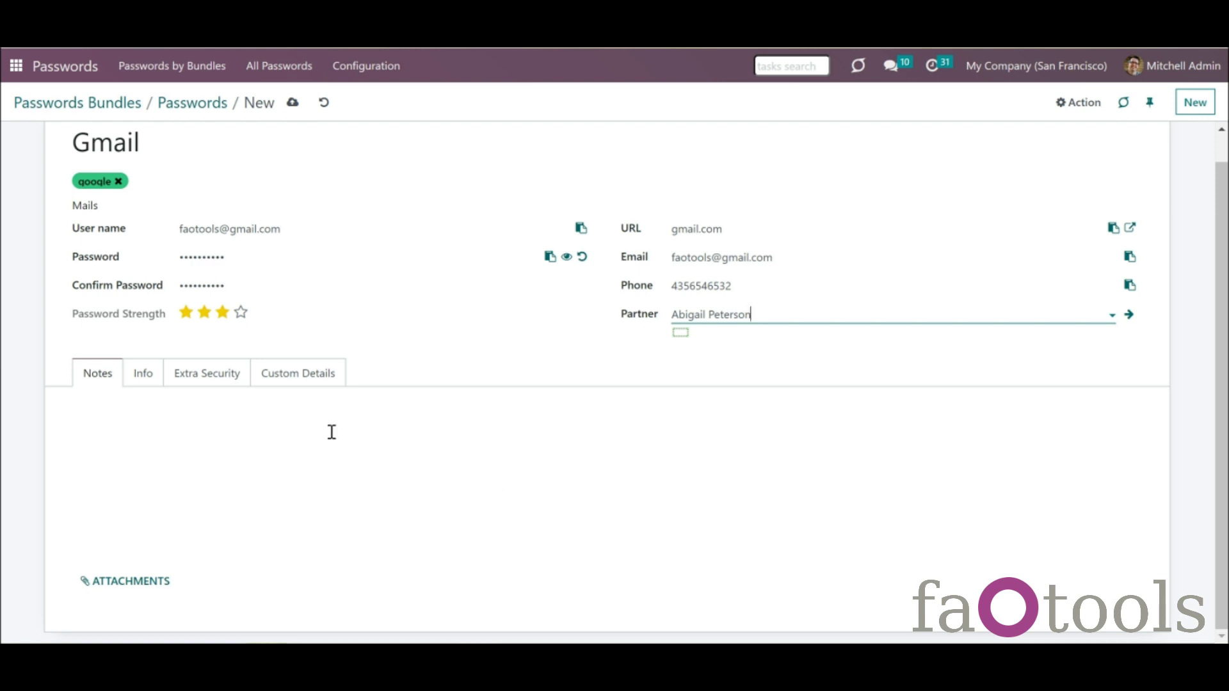
- Add Administration / Access Rights and Sales / Administrator as the Gmail password's access groups
{"action": "left_click", "coordinate": [211, 381]}
{"action": "left_click", "coordinate": [258, 442]}
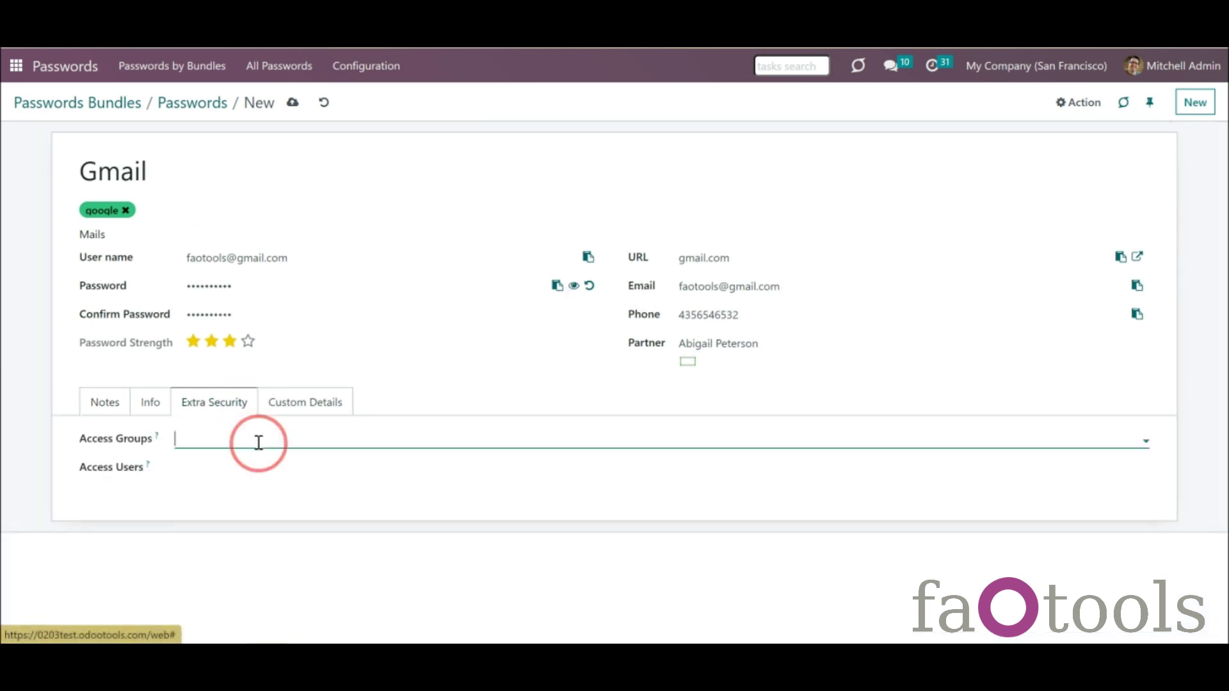
{"action": "left_click", "coordinate": [256, 240]}
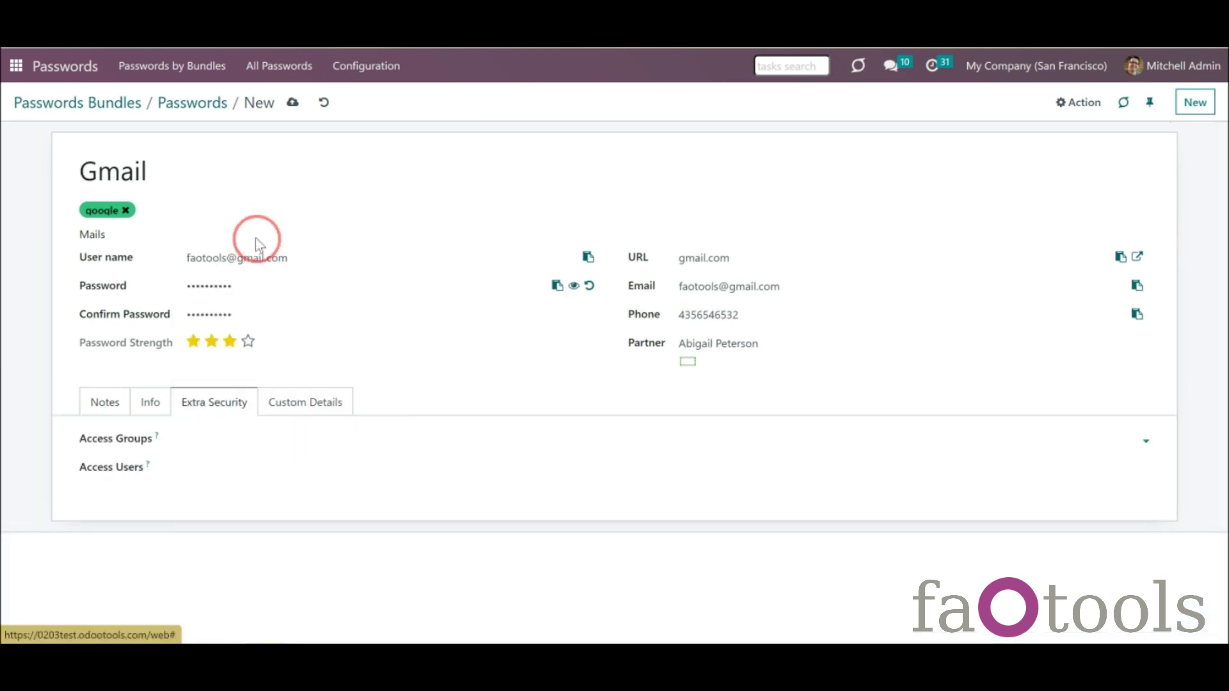
{"action": "type", "text": "sa"}
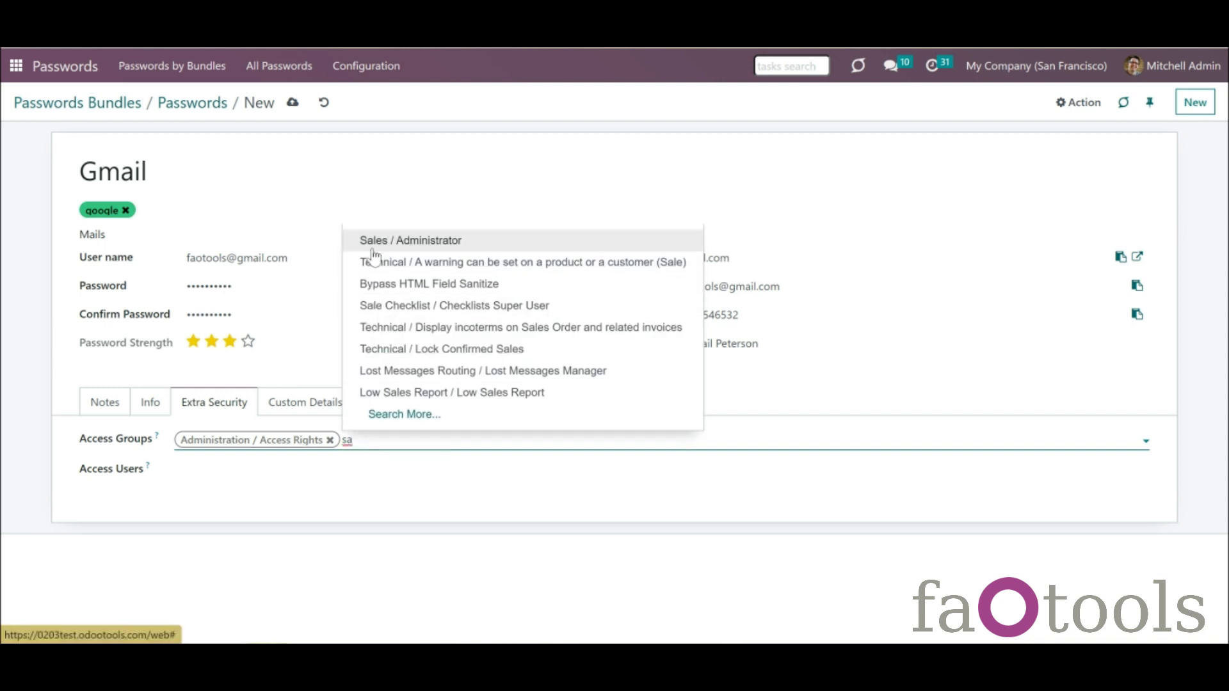
{"action": "left_click", "coordinate": [369, 240]}
- Add one matching user to the Gmail password's Access Users
{"action": "left_click", "coordinate": [318, 471]}
{"action": "type", "text": "ab"}
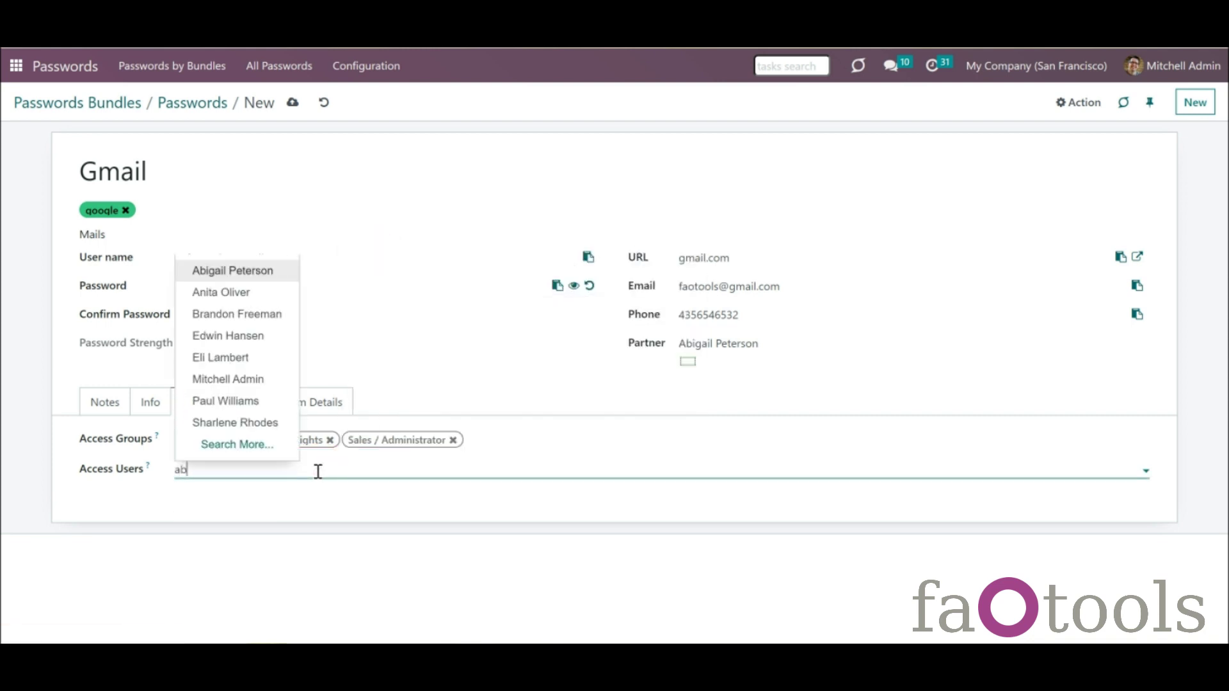
{"action": "left_click", "coordinate": [261, 494]}
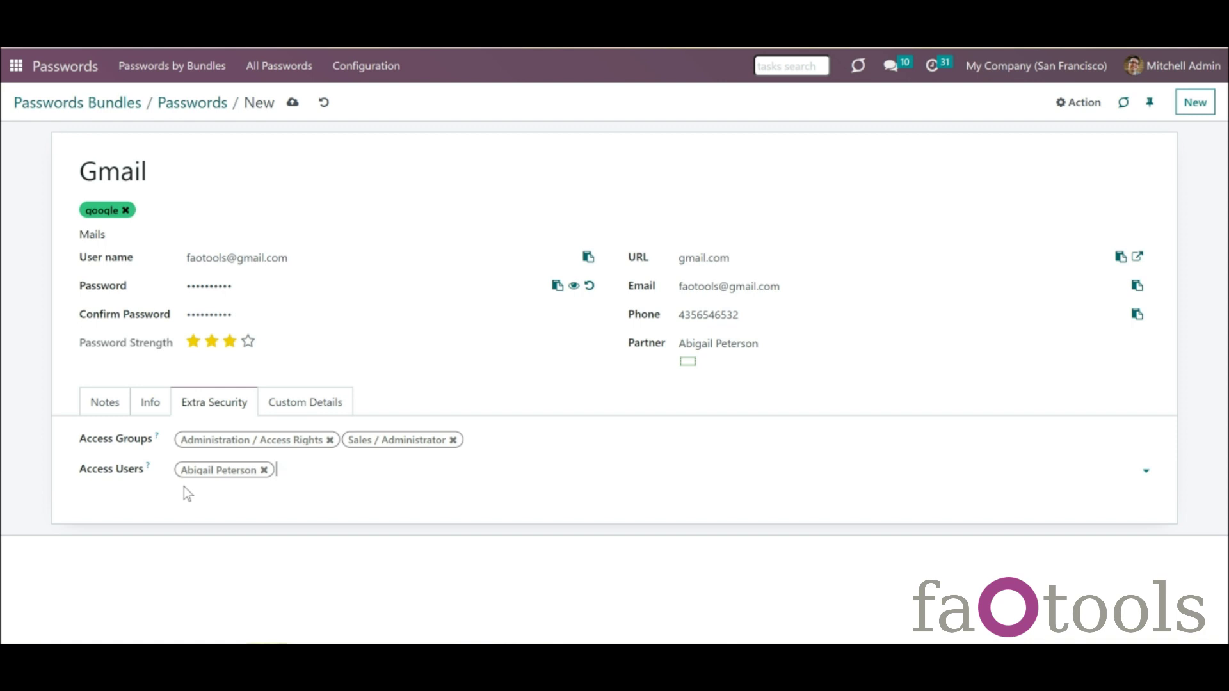
{"action": "left_click", "coordinate": [152, 403]}
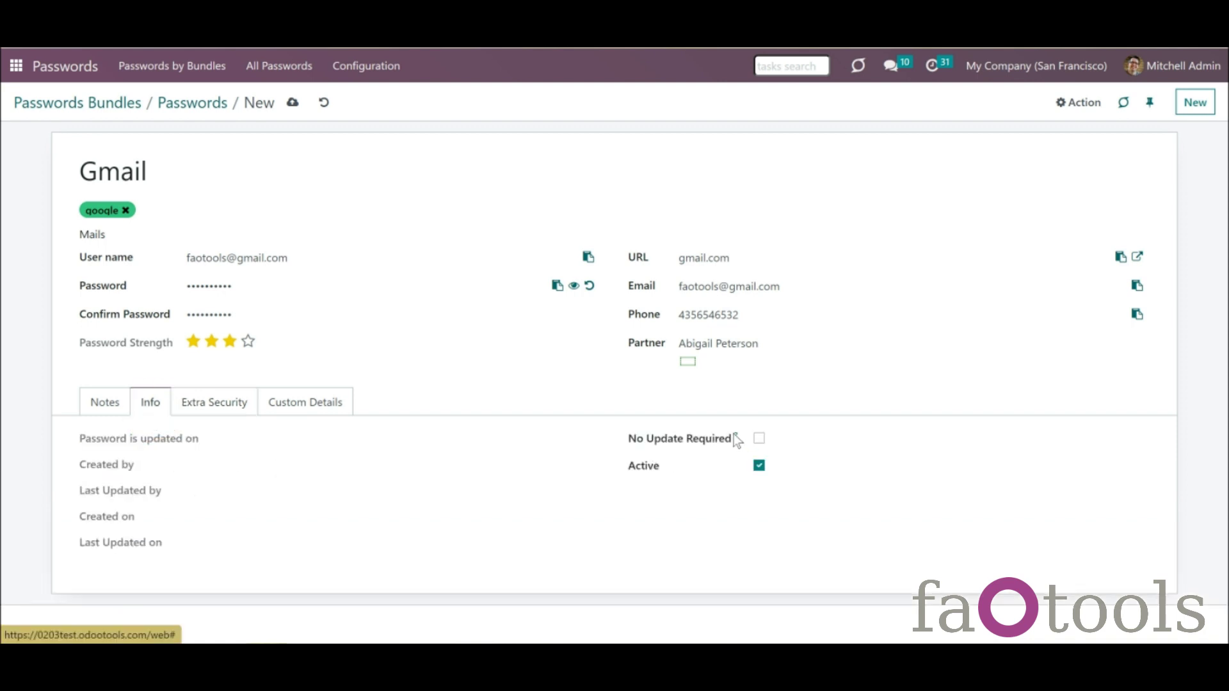
- Tick No Update Required on the Gmail password and toggle Active off and back on
{"action": "mouse_move", "coordinate": [735, 436]}
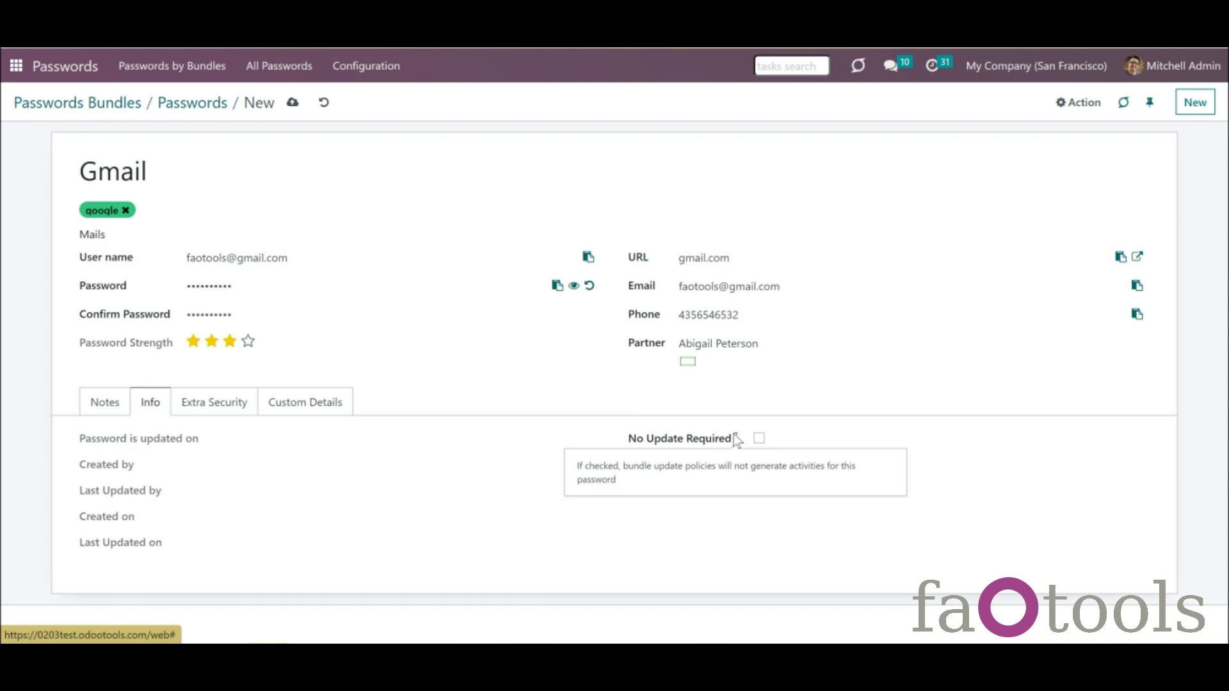
{"action": "left_click", "coordinate": [759, 439]}
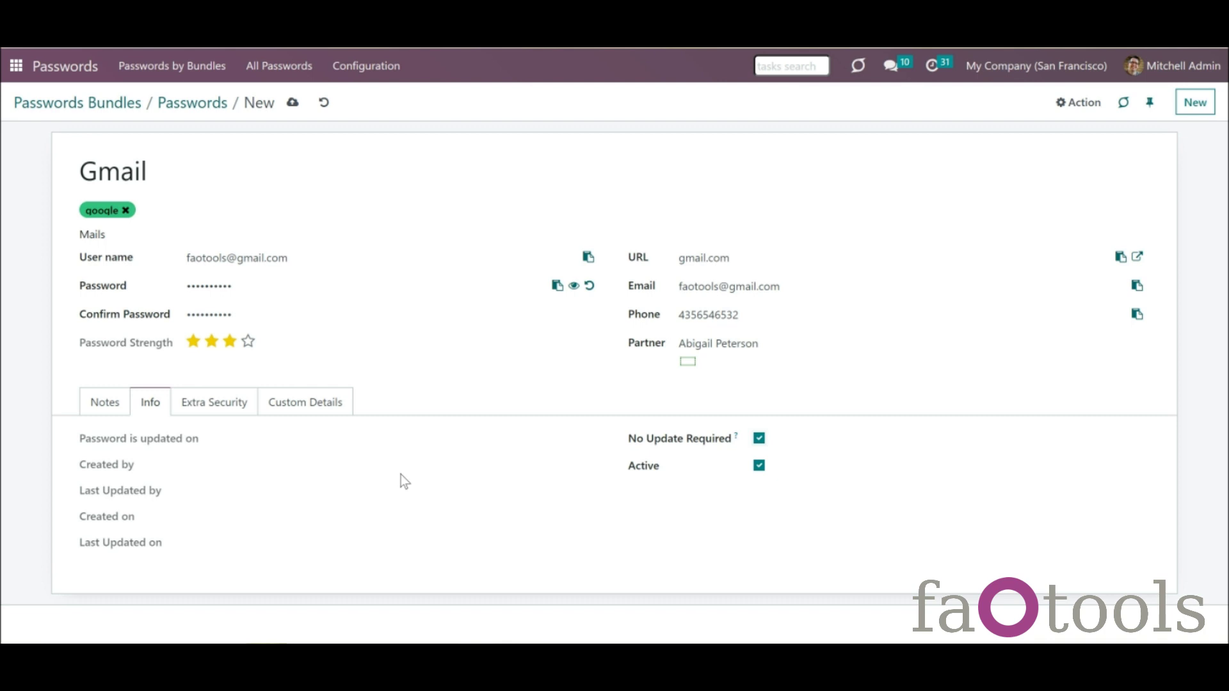
{"action": "left_click", "coordinate": [760, 469]}
{"action": "left_click", "coordinate": [759, 467]}
{"action": "left_click", "coordinate": [97, 407]}
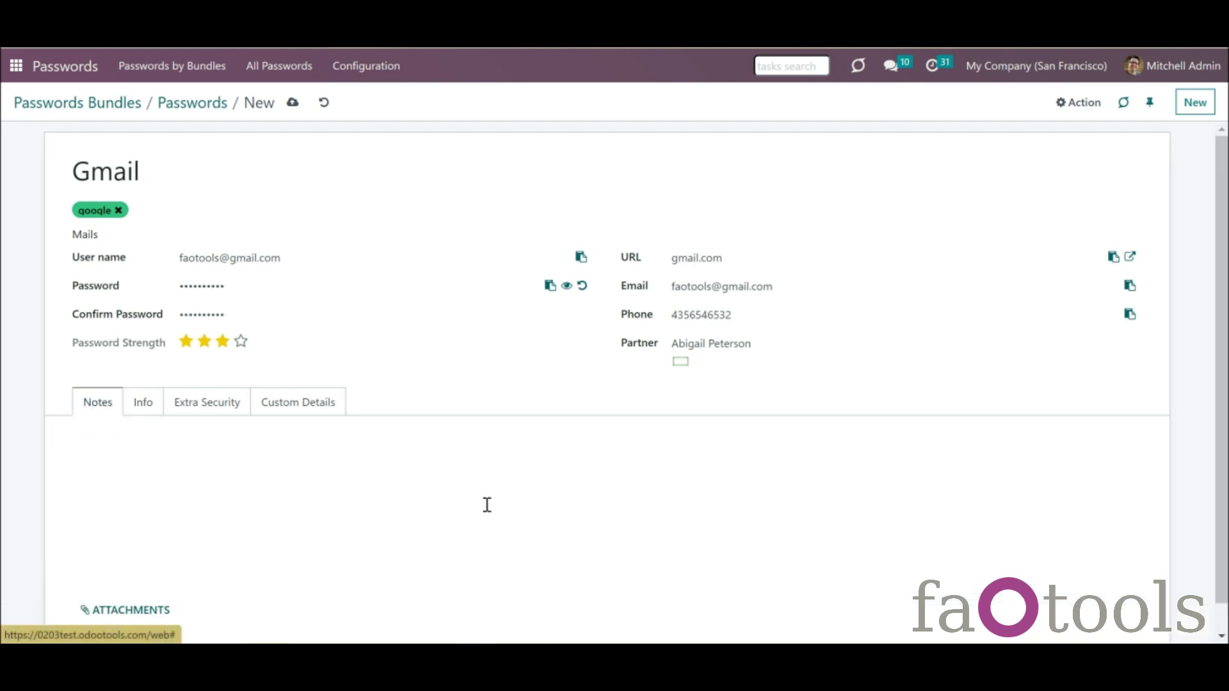
- Save the Gmail password through the Passwords breadcrumb and return to the kanban overview
{"action": "left_click_drag", "start_coordinate": [1220, 500], "coordinate": [1219, 527]}
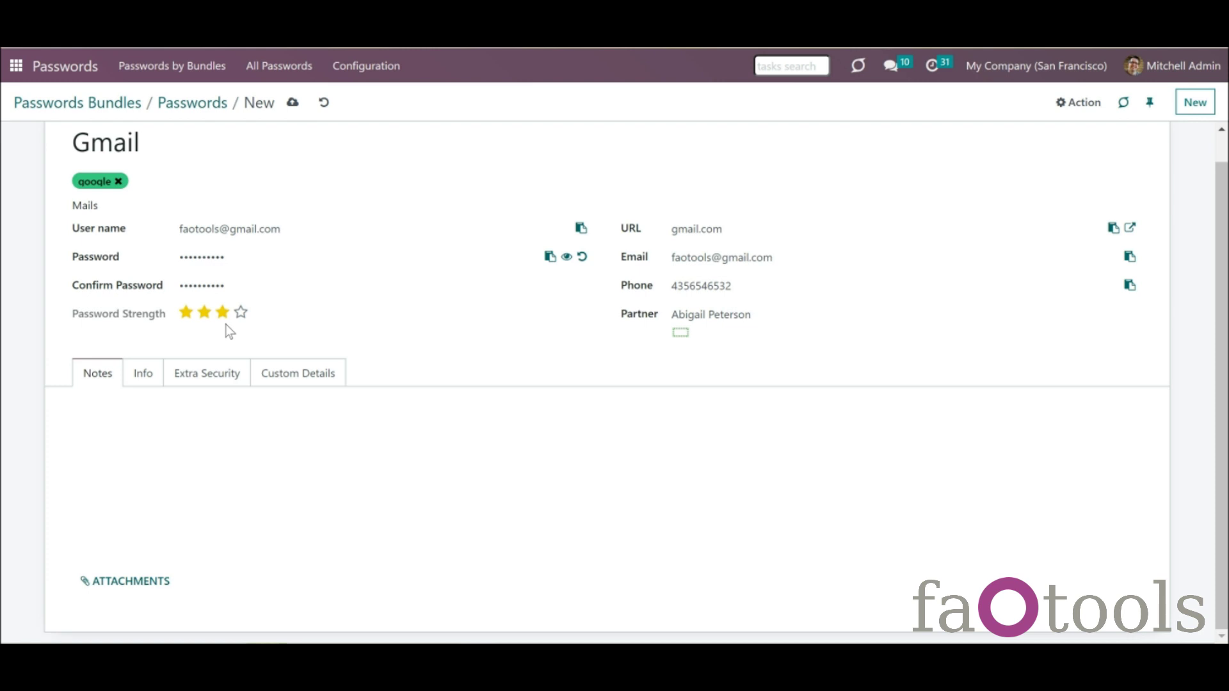
{"action": "left_click", "coordinate": [229, 331]}
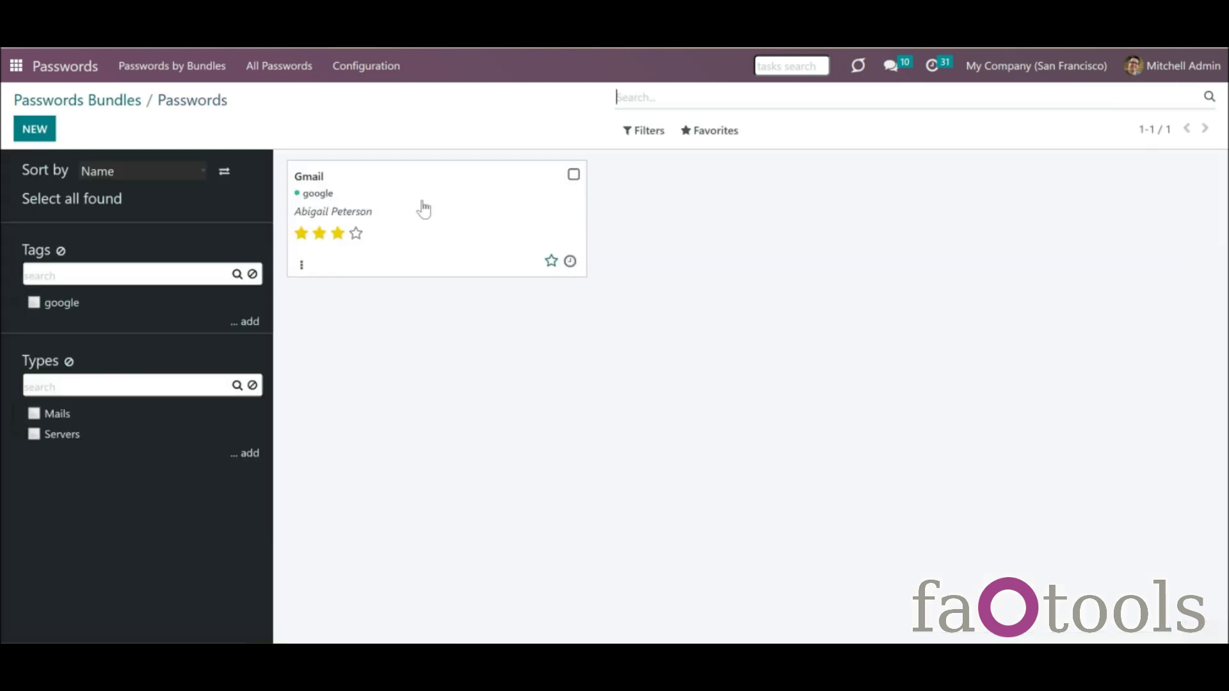
{"action": "left_click", "coordinate": [419, 206]}
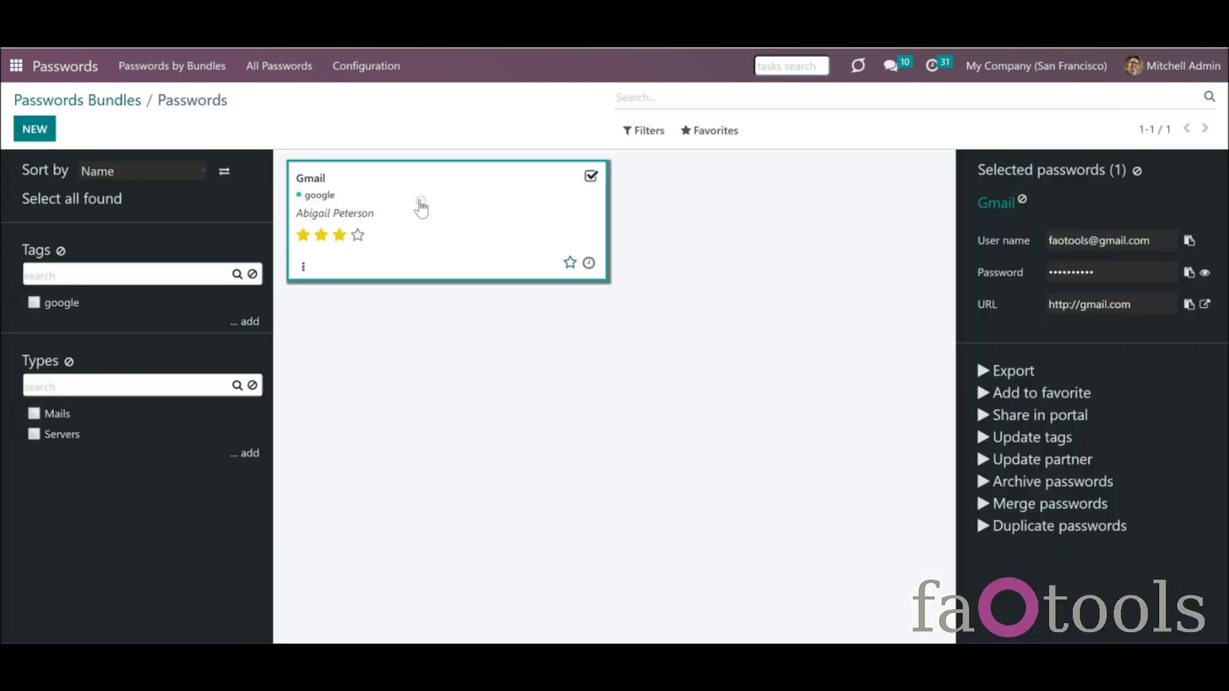
- Regenerate the Gmail password at length 15 without visually similar characters, and save it
{"action": "left_click", "coordinate": [978, 203]}
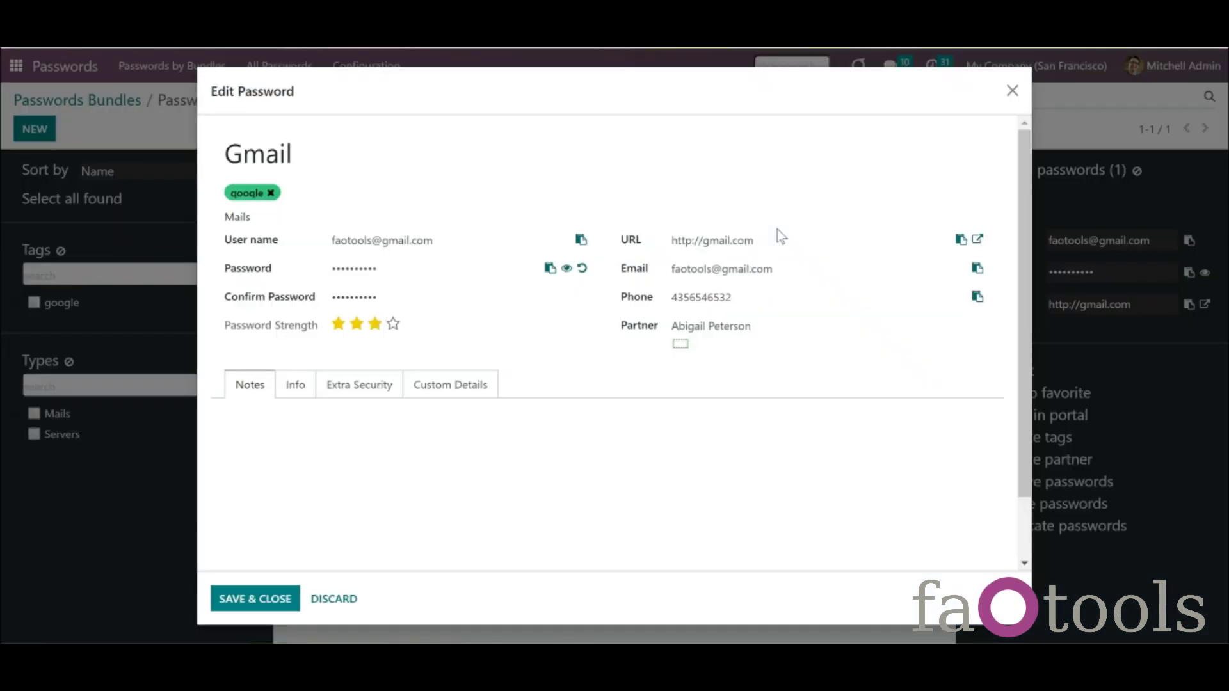
{"action": "left_click", "coordinate": [582, 268]}
{"action": "key", "text": "BackSpace"}
{"action": "type", "text": "5"}
{"action": "left_click", "coordinate": [524, 174]}
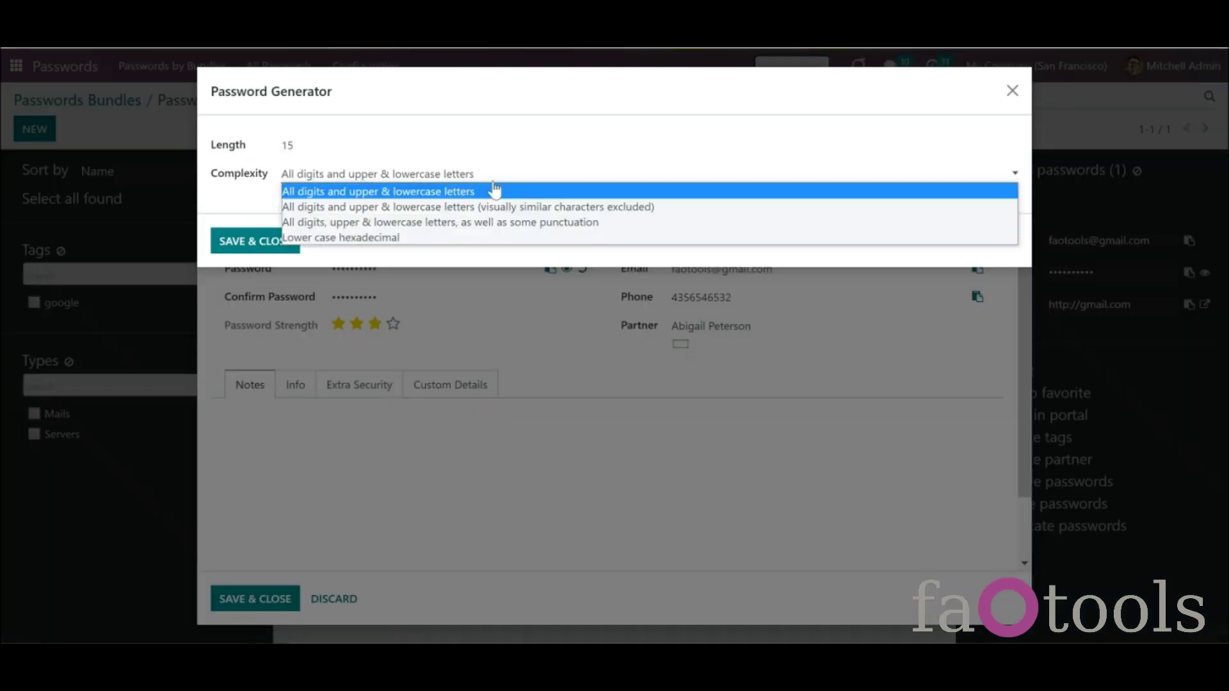
{"action": "left_click", "coordinate": [509, 204]}
{"action": "left_click", "coordinate": [279, 250]}
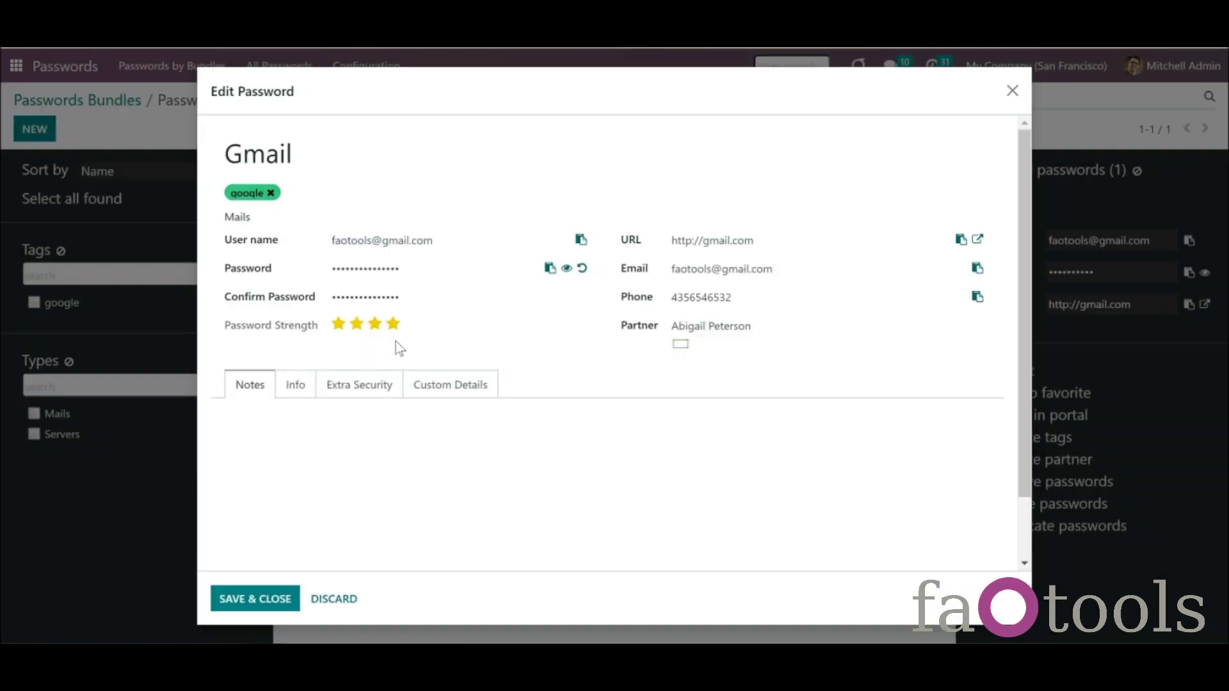
{"action": "left_click", "coordinate": [256, 600]}
- Reopen the Gmail password generator and review the complexity options without changing them
{"action": "left_click", "coordinate": [583, 270]}
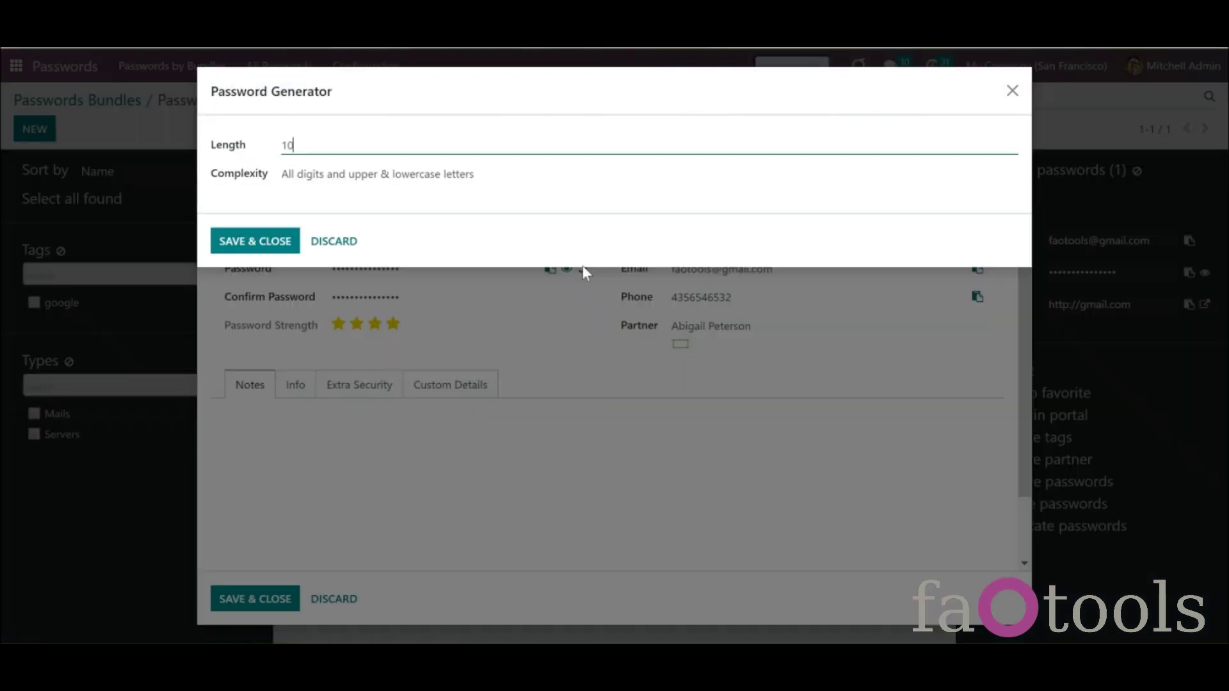
{"action": "left_click", "coordinate": [507, 175]}
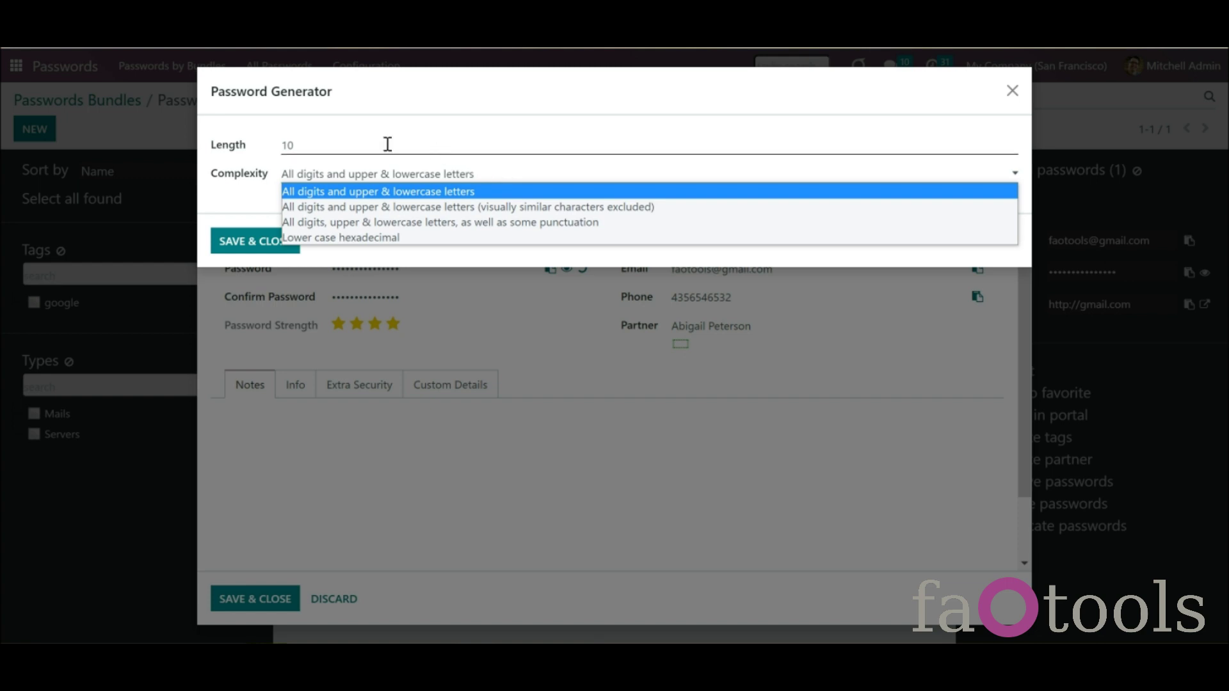
{"action": "left_click", "coordinate": [462, 252]}
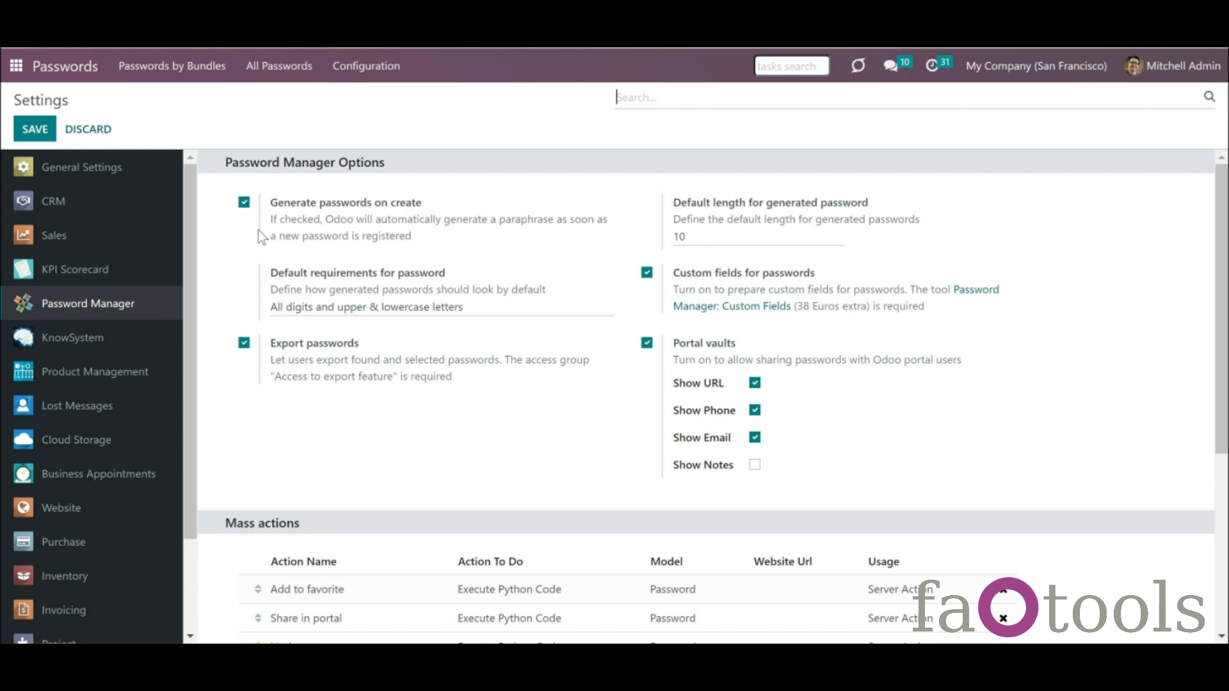
- Set the default generated-password length to 15, exclude visually similar characters, and save
{"action": "left_click", "coordinate": [709, 238]}
{"action": "key", "text": "BackSpace"}
{"action": "type", "text": "5"}
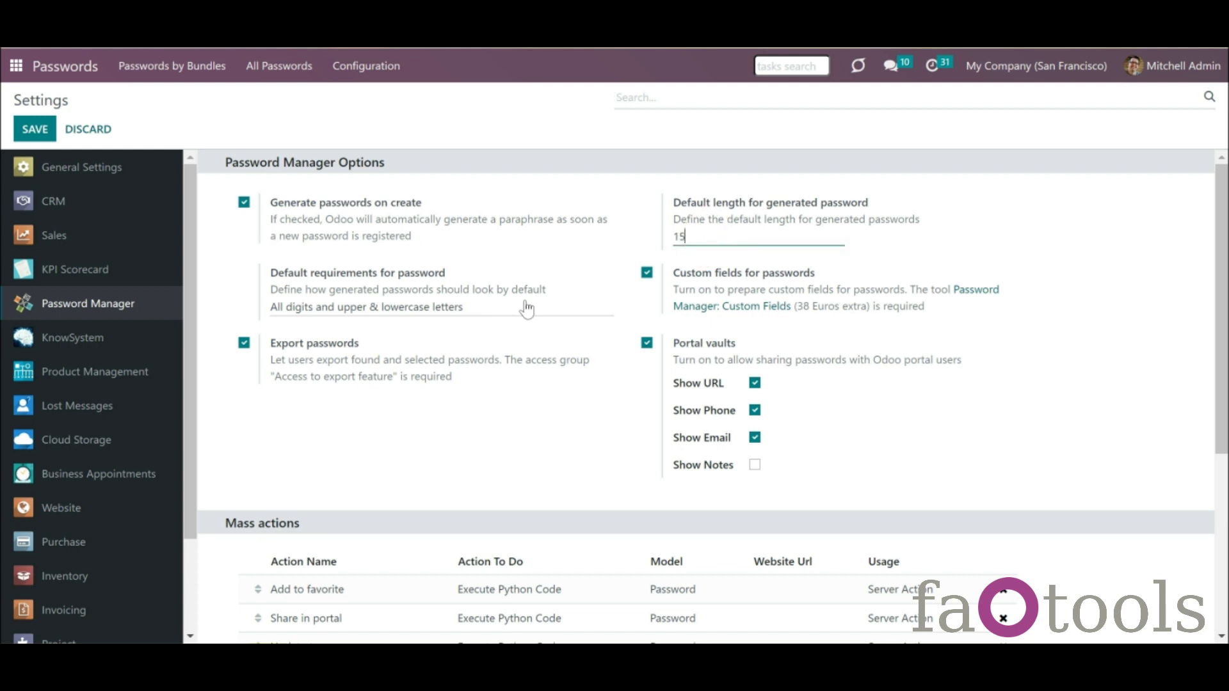
{"action": "left_click", "coordinate": [491, 308]}
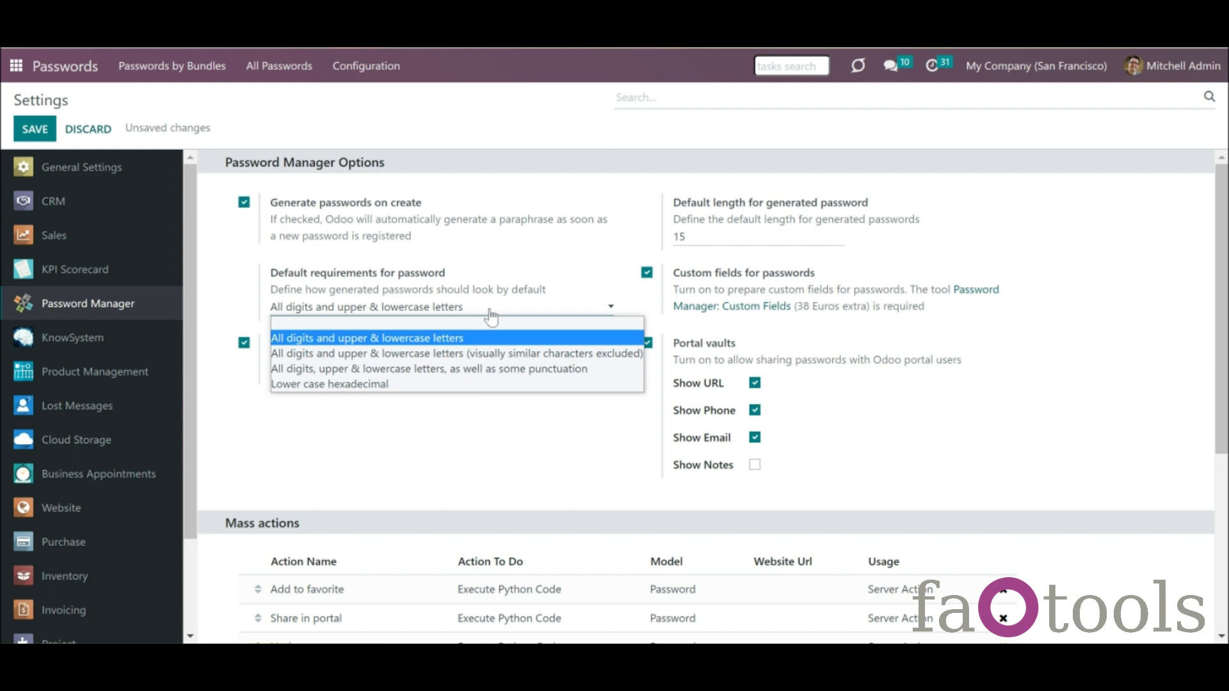
{"action": "left_click", "coordinate": [497, 357]}
{"action": "left_click", "coordinate": [51, 136]}
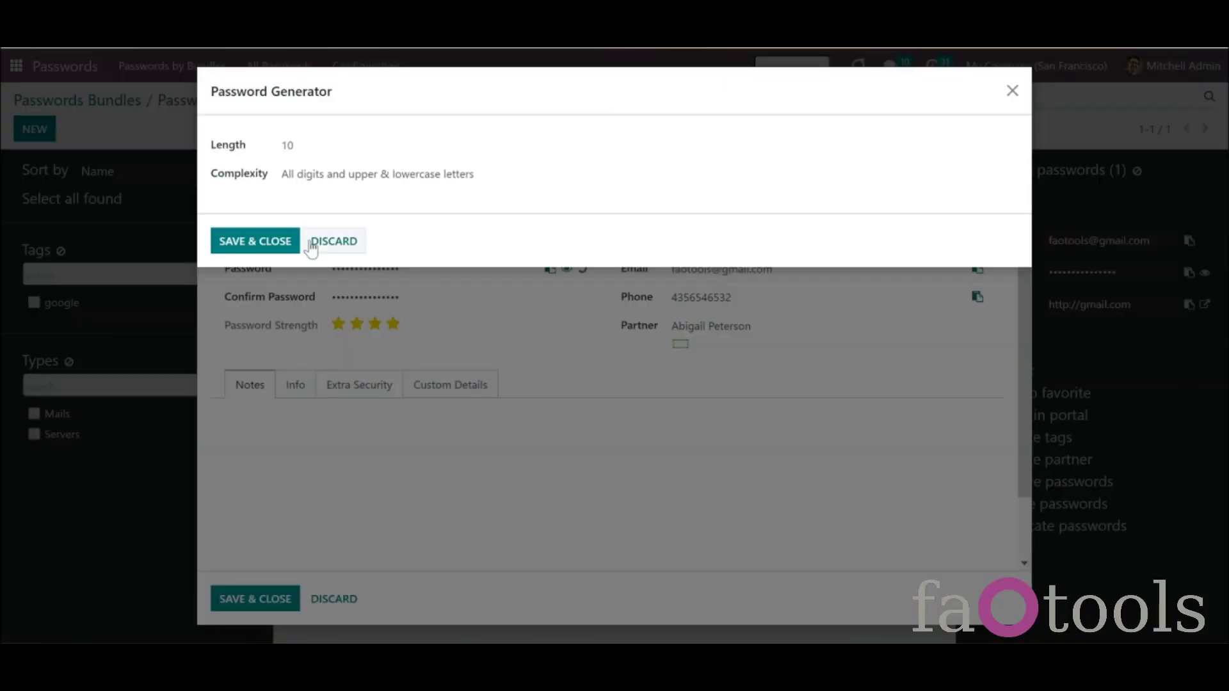
{"action": "left_click", "coordinate": [311, 244]}
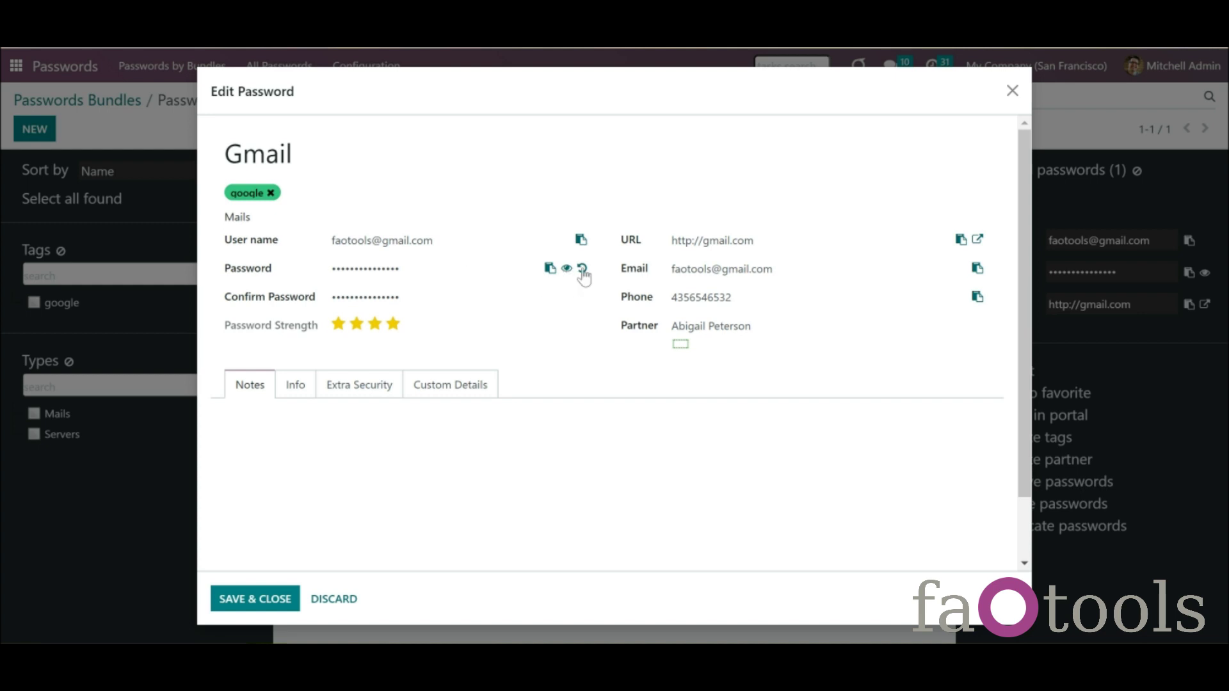
- Start a new password record and reveal its auto-generated password
{"action": "key", "text": "Escape"}
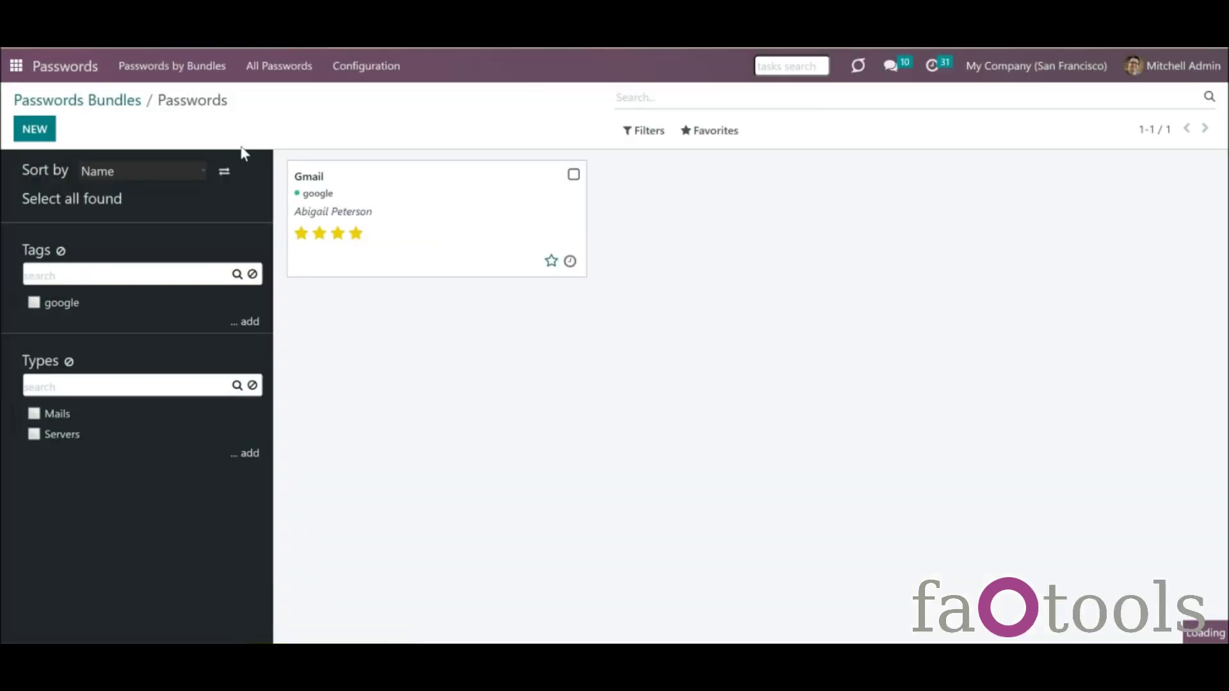
{"action": "left_click", "coordinate": [31, 130]}
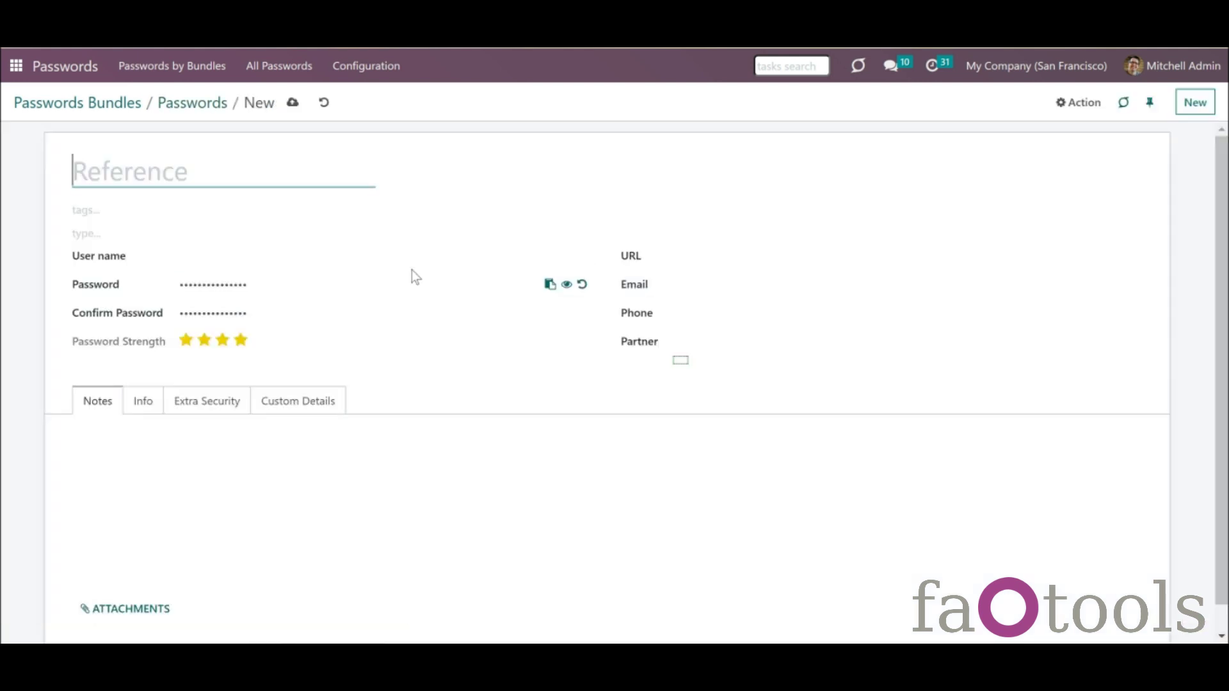
{"action": "left_click", "coordinate": [566, 285]}
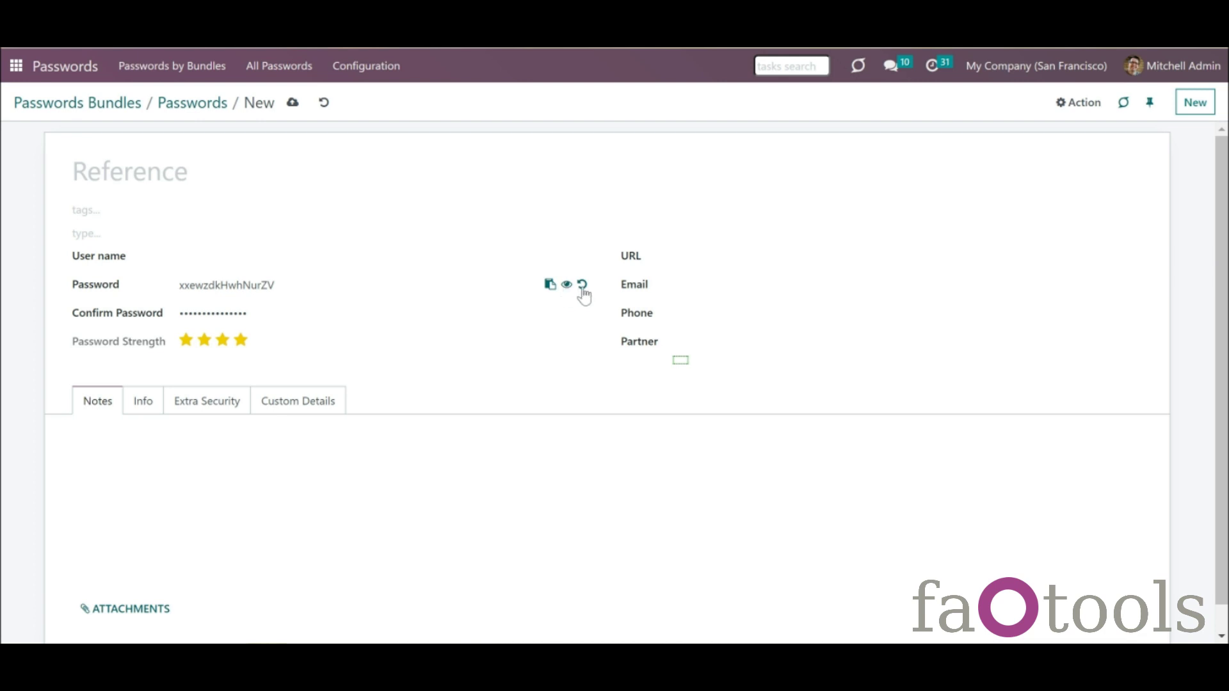
- Regenerate the new password with the complexity level that allows punctuation
{"action": "left_click", "coordinate": [582, 288]}
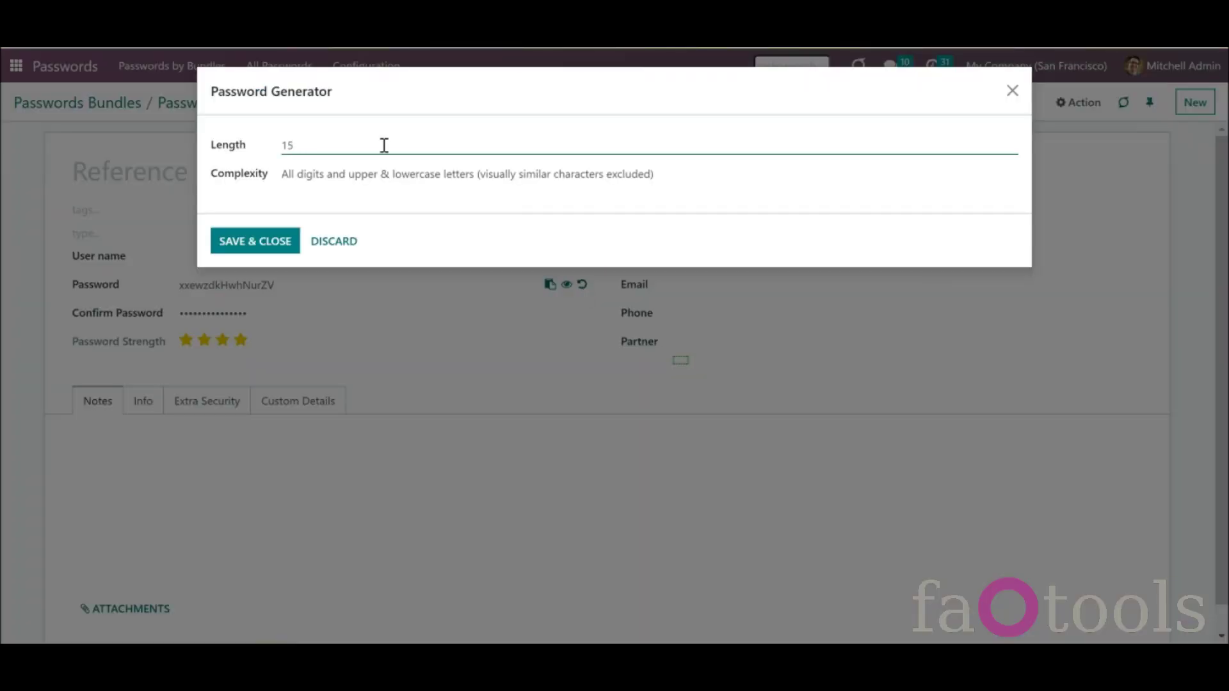
{"action": "left_click", "coordinate": [401, 178]}
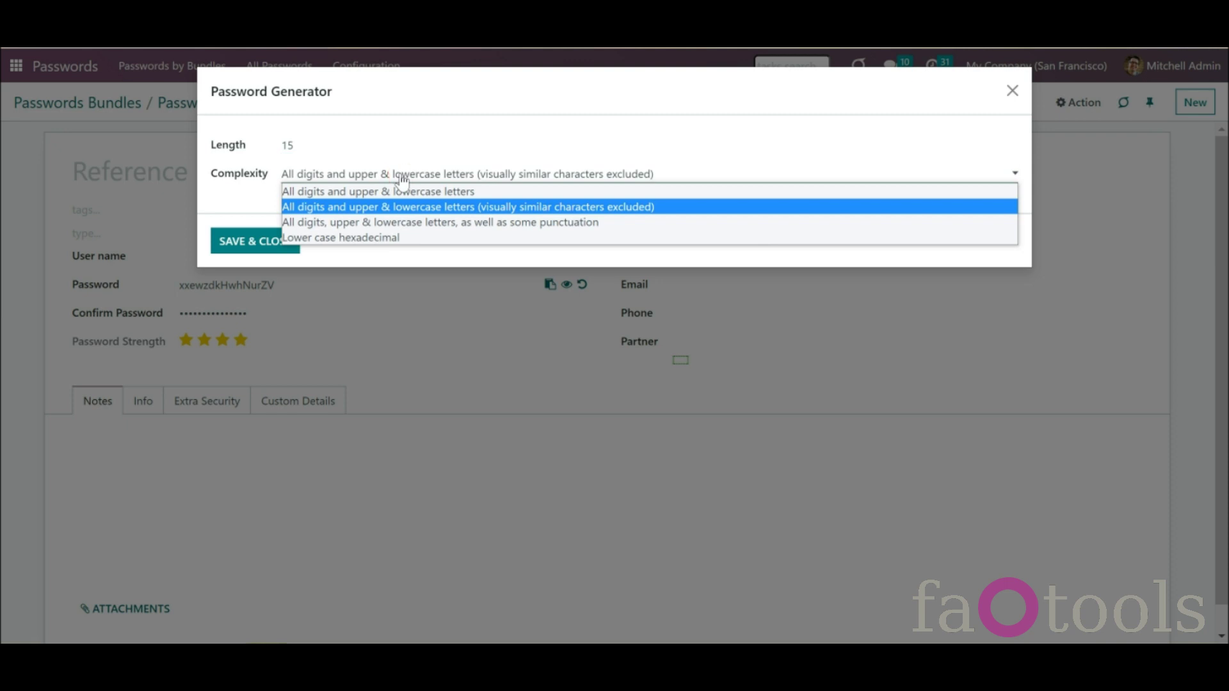
{"action": "left_click", "coordinate": [419, 223]}
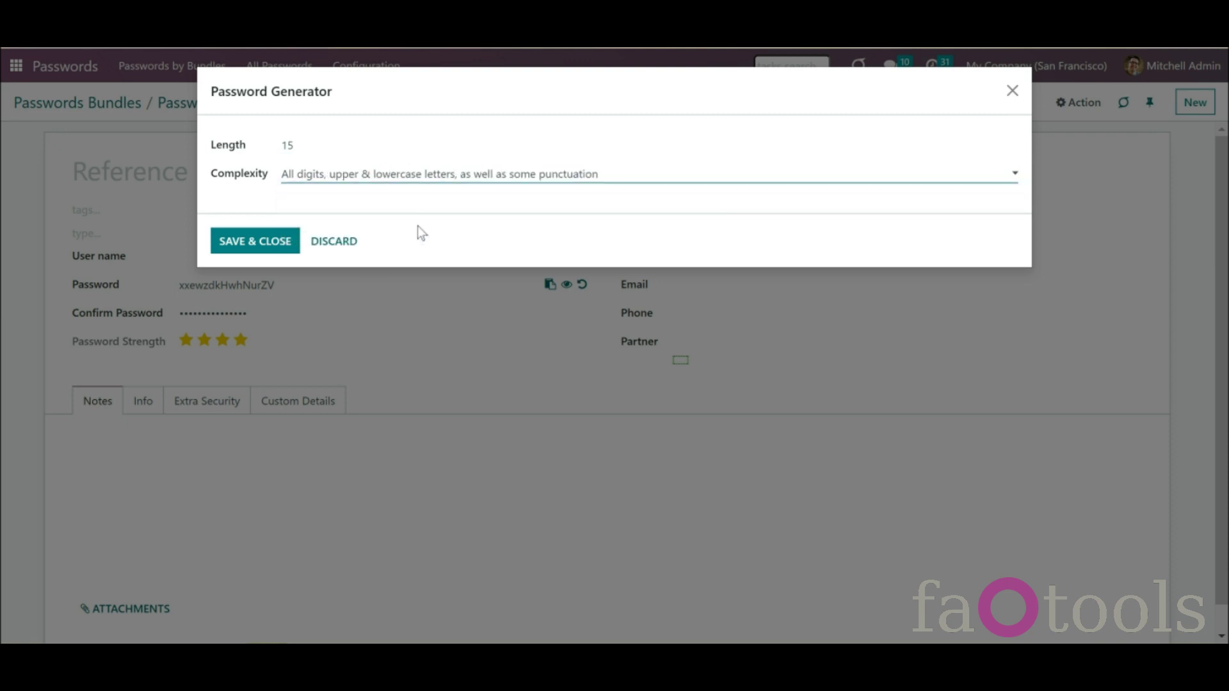
{"action": "left_click", "coordinate": [235, 251]}
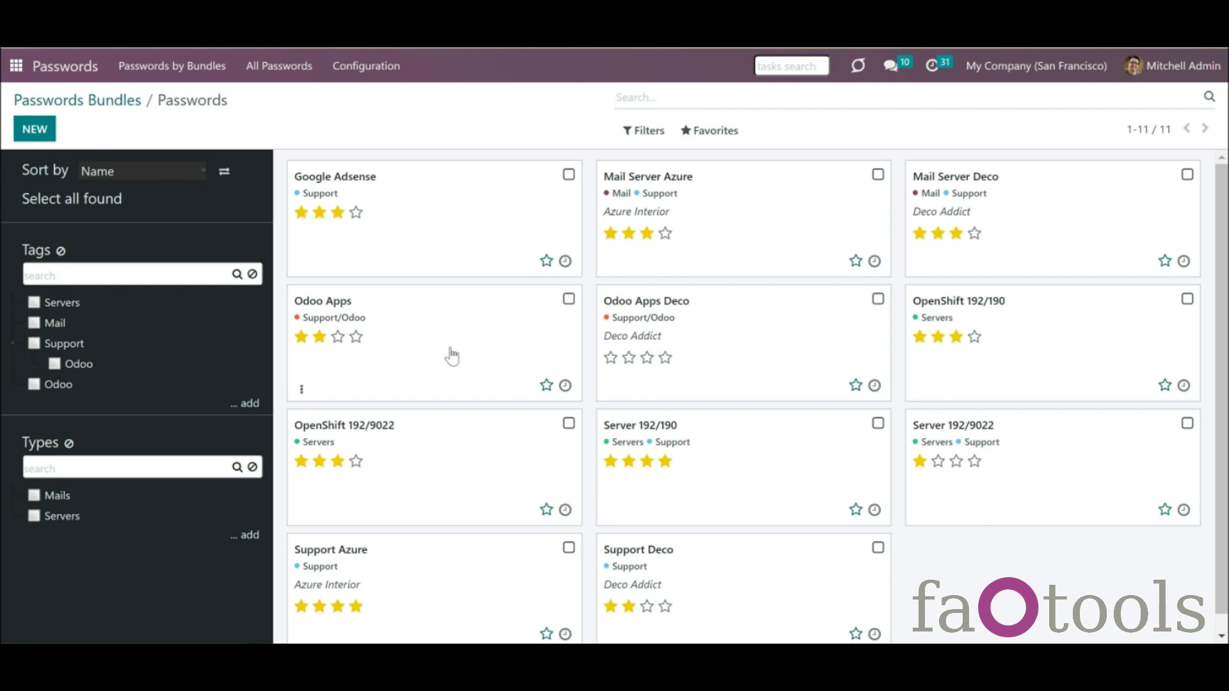
- Sort the password cards by Partner in reversed order
{"action": "left_click", "coordinate": [455, 249]}
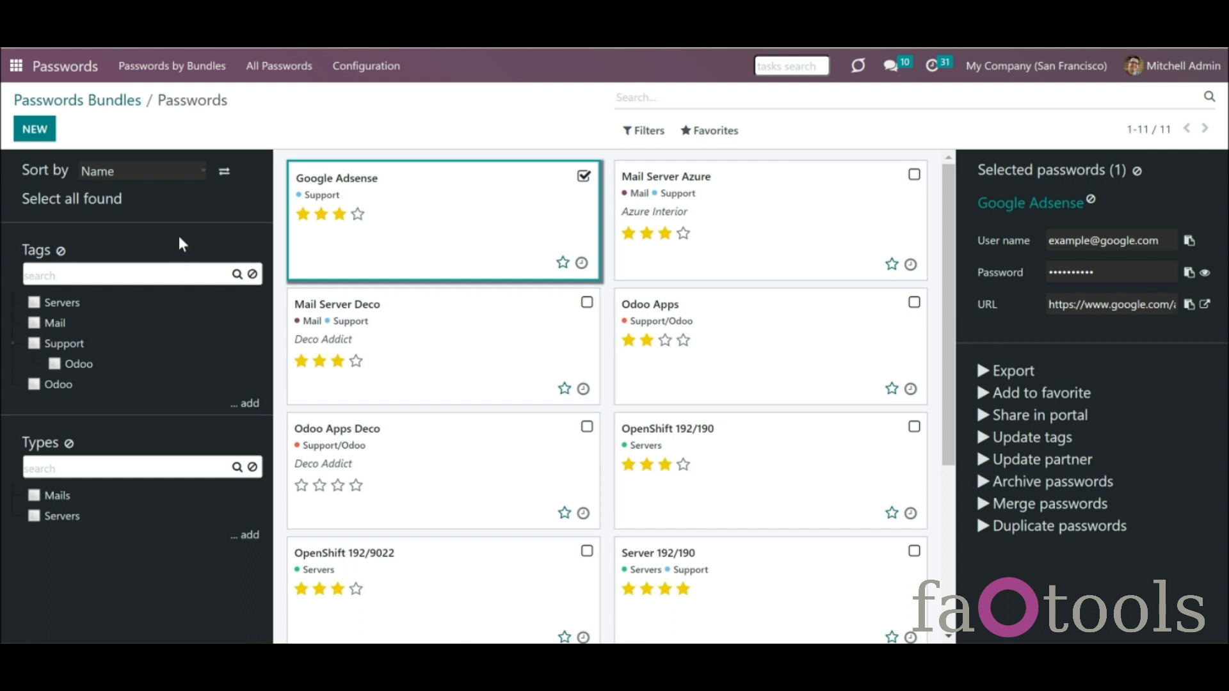
{"action": "left_click", "coordinate": [158, 173]}
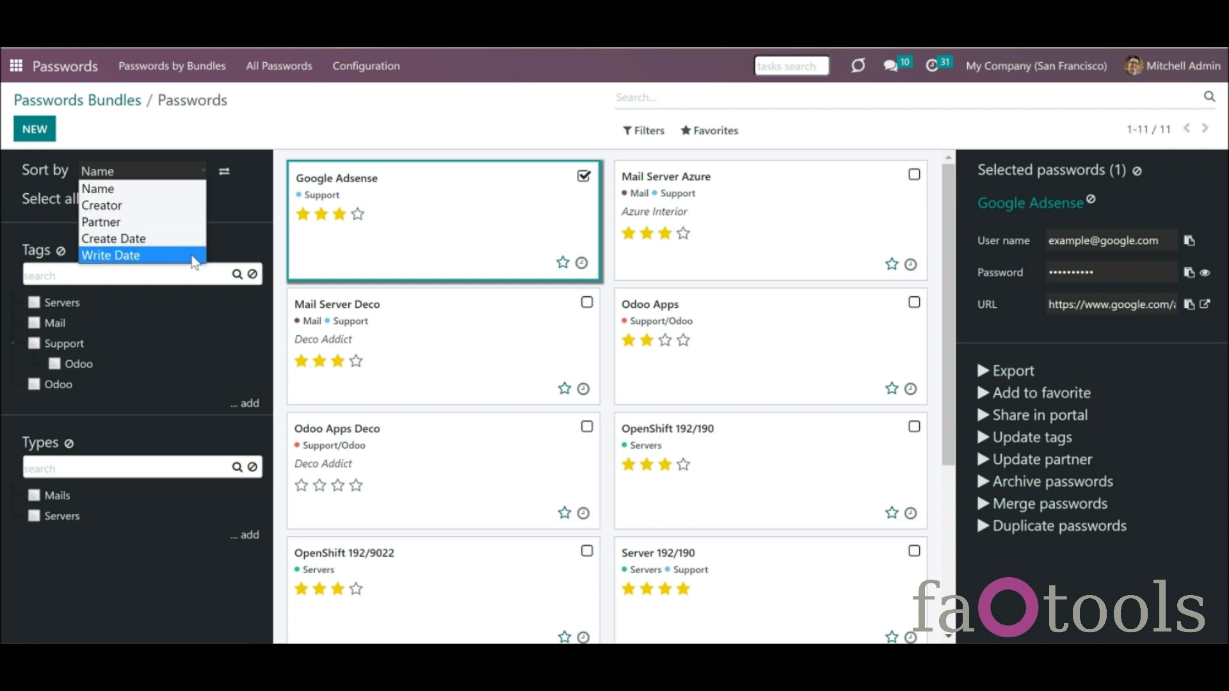
{"action": "left_click", "coordinate": [176, 222]}
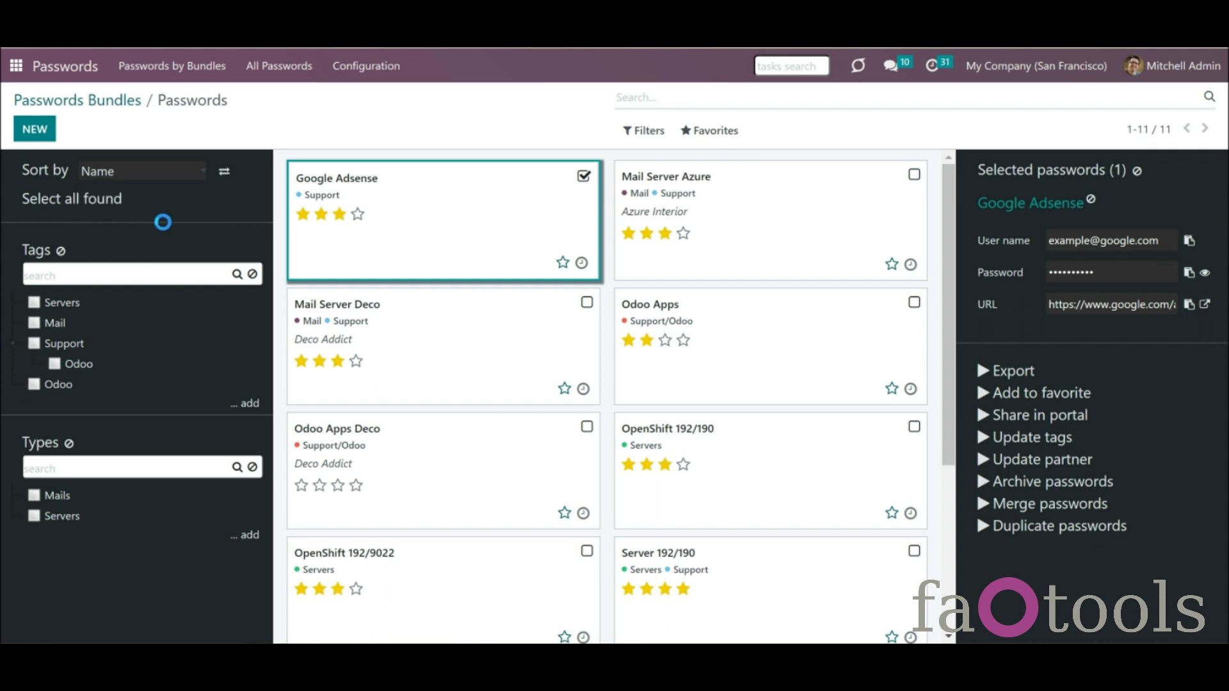
{"action": "left_click", "coordinate": [224, 175]}
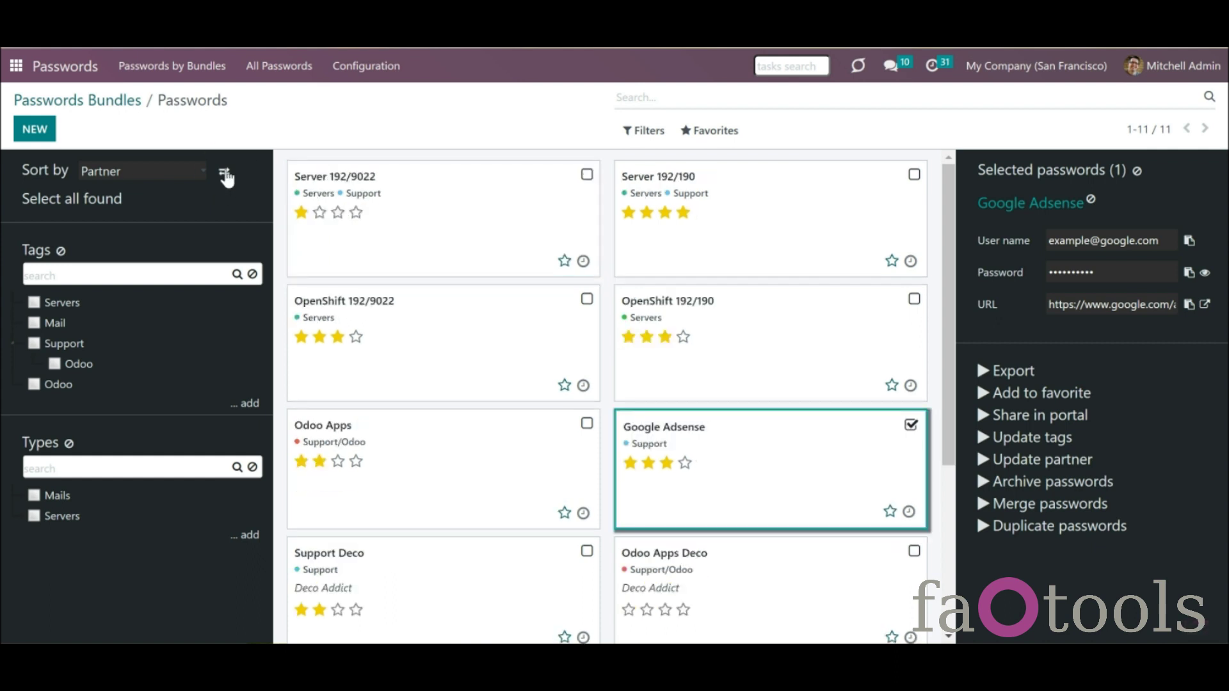
- Select all 11 found passwords, then deselect them all
{"action": "left_click", "coordinate": [87, 200]}
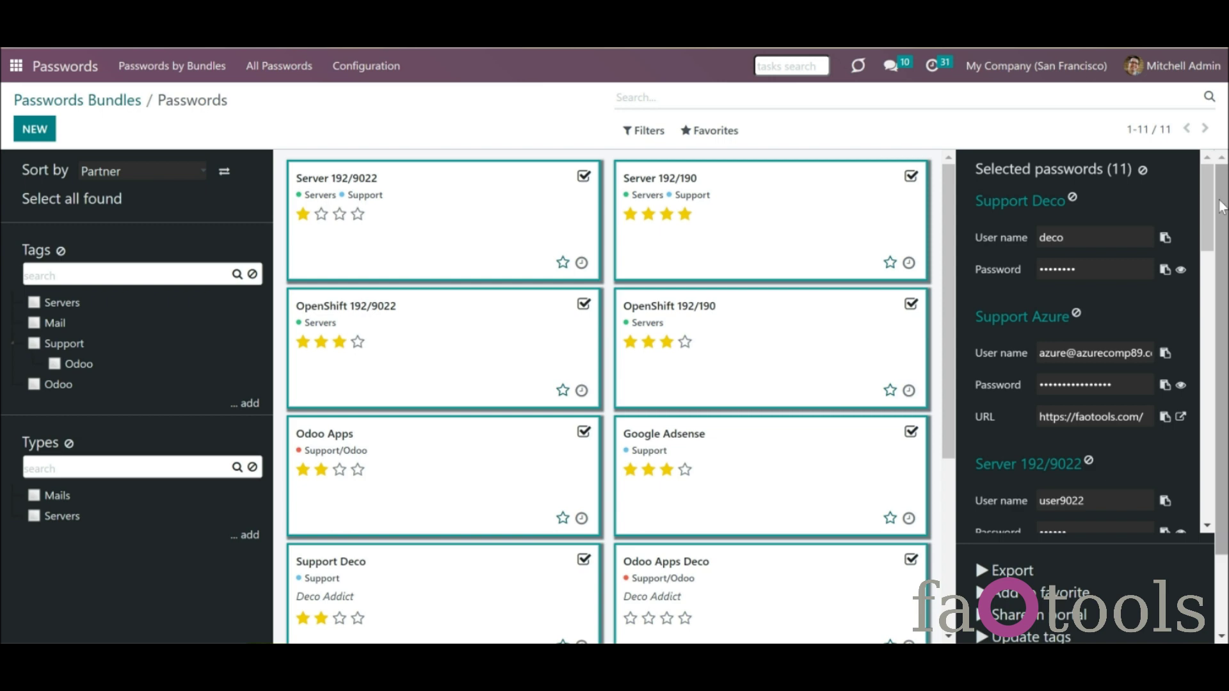
{"action": "mouse_move", "coordinate": [1207, 203]}
{"action": "left_mouse_down"}
{"action": "mouse_move", "coordinate": [1209, 465]}
{"action": "mouse_move", "coordinate": [1209, 212]}
{"action": "left_mouse_up"}
{"action": "left_click", "coordinate": [1143, 172]}
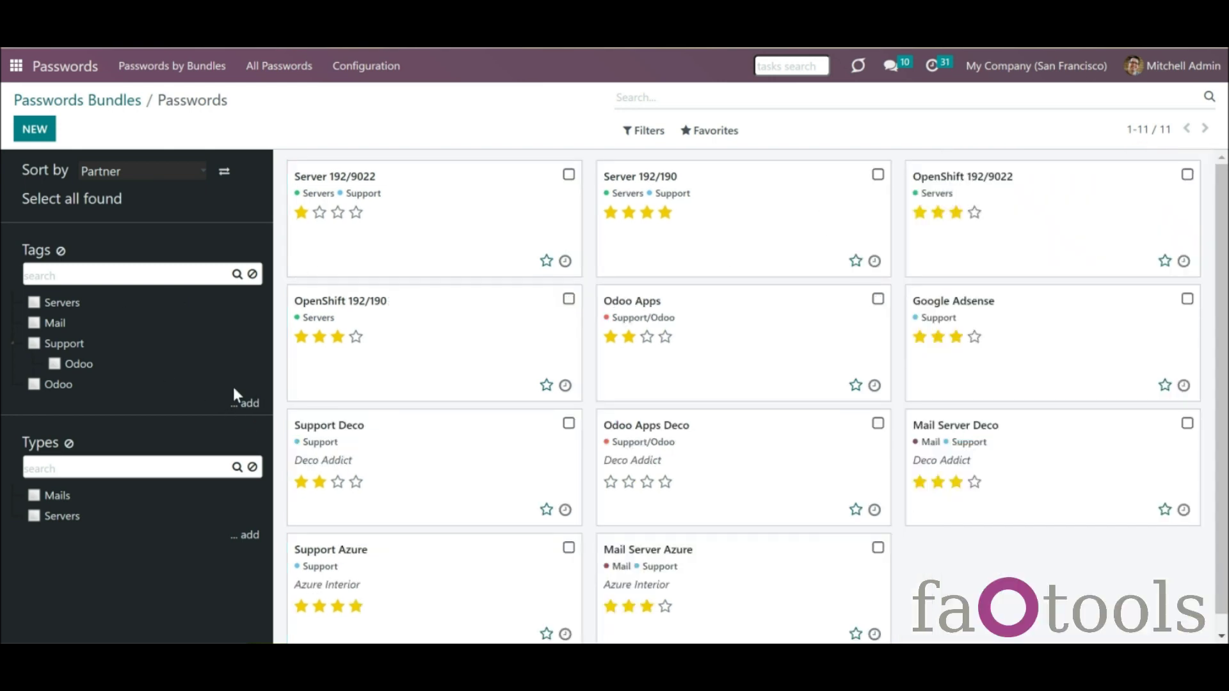
- Create a new Extra tag and archive the top-level Odoo tag
{"action": "left_click", "coordinate": [249, 404]}
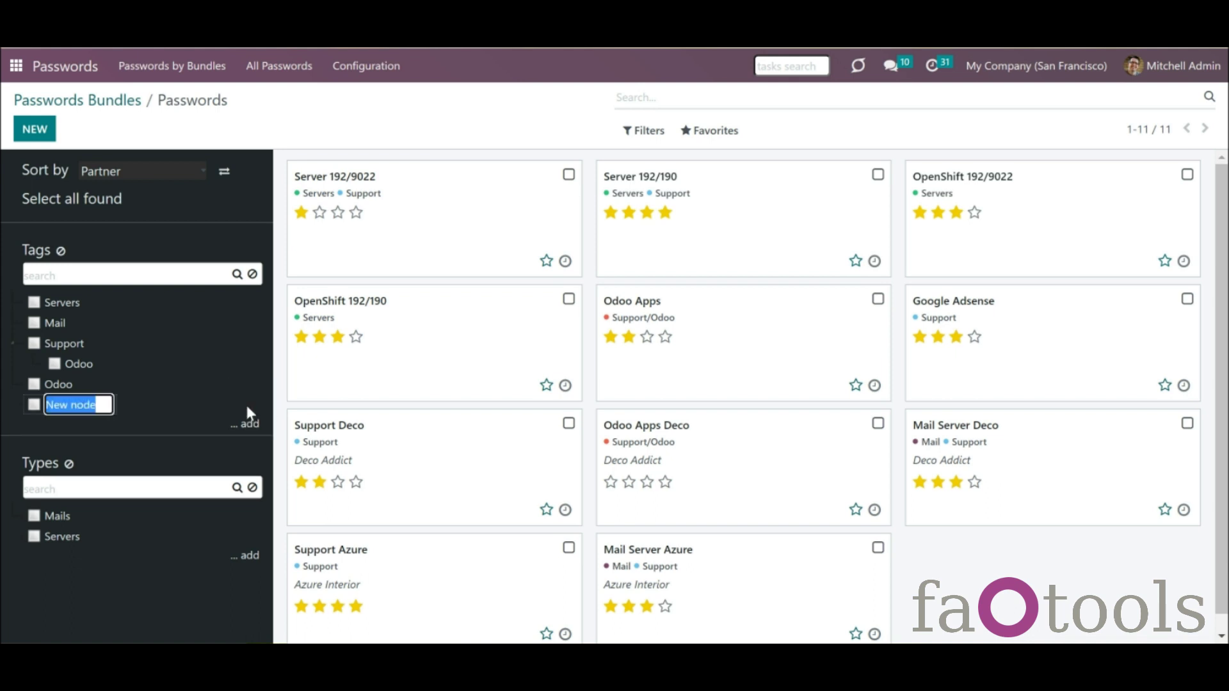
{"action": "type", "text": "Extra"}
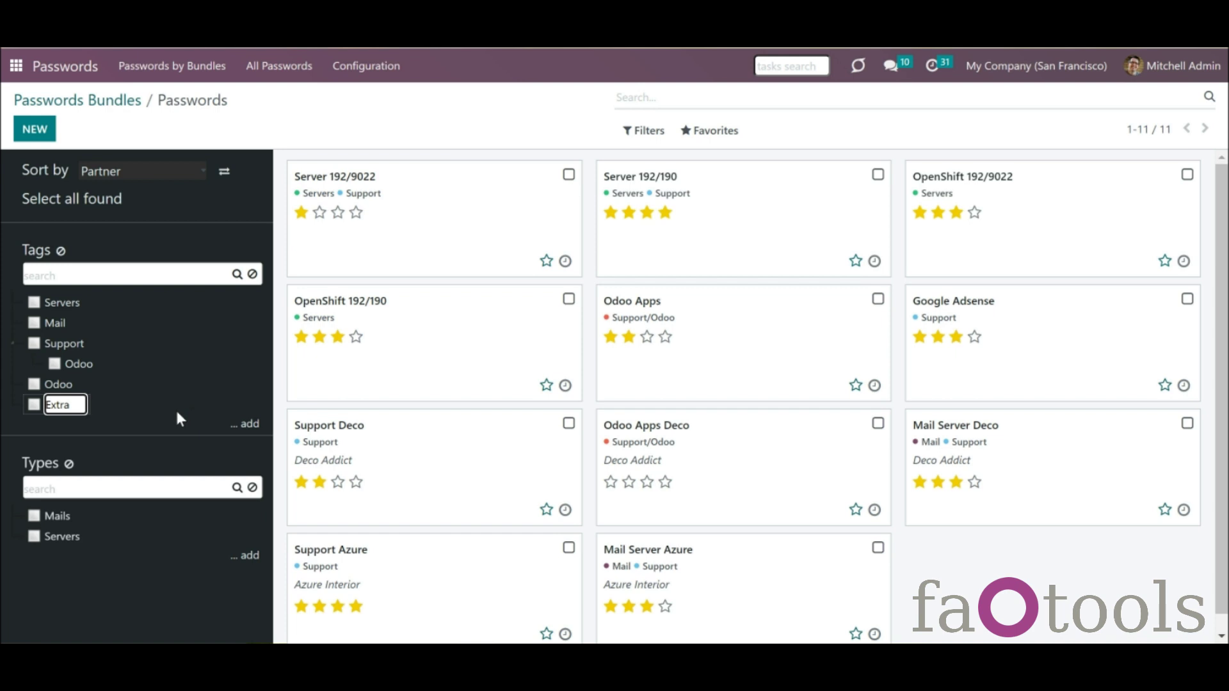
{"action": "key", "text": "Return"}
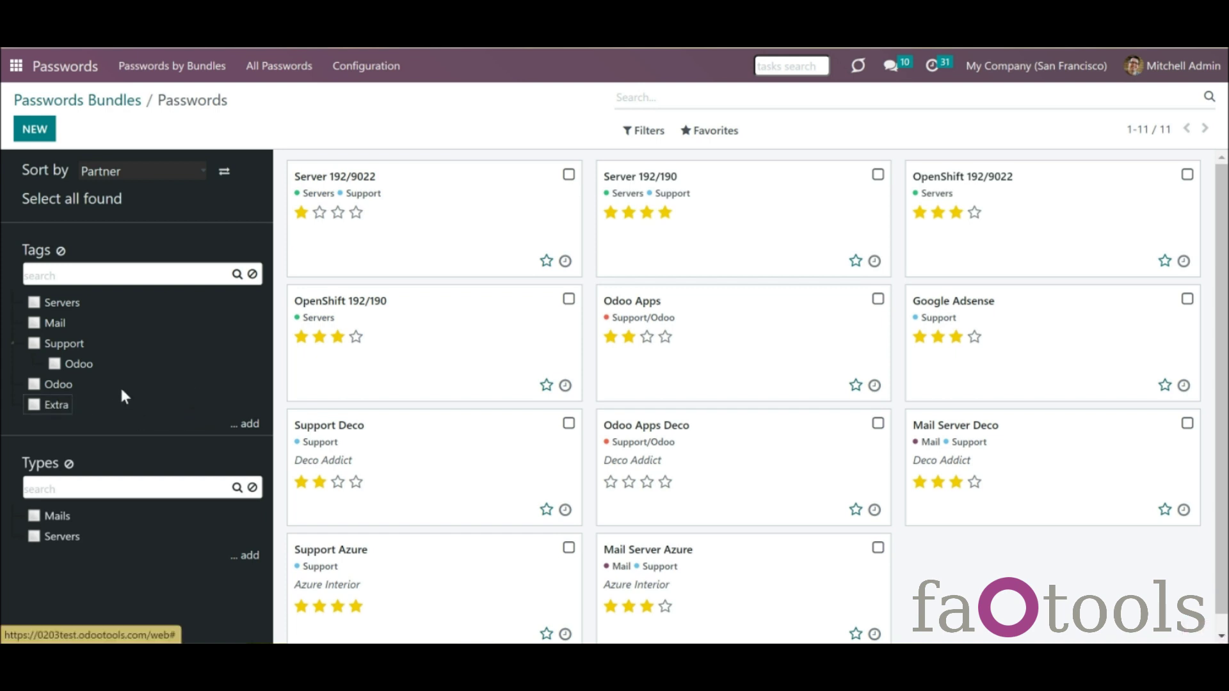
{"action": "right_click", "coordinate": [55, 389]}
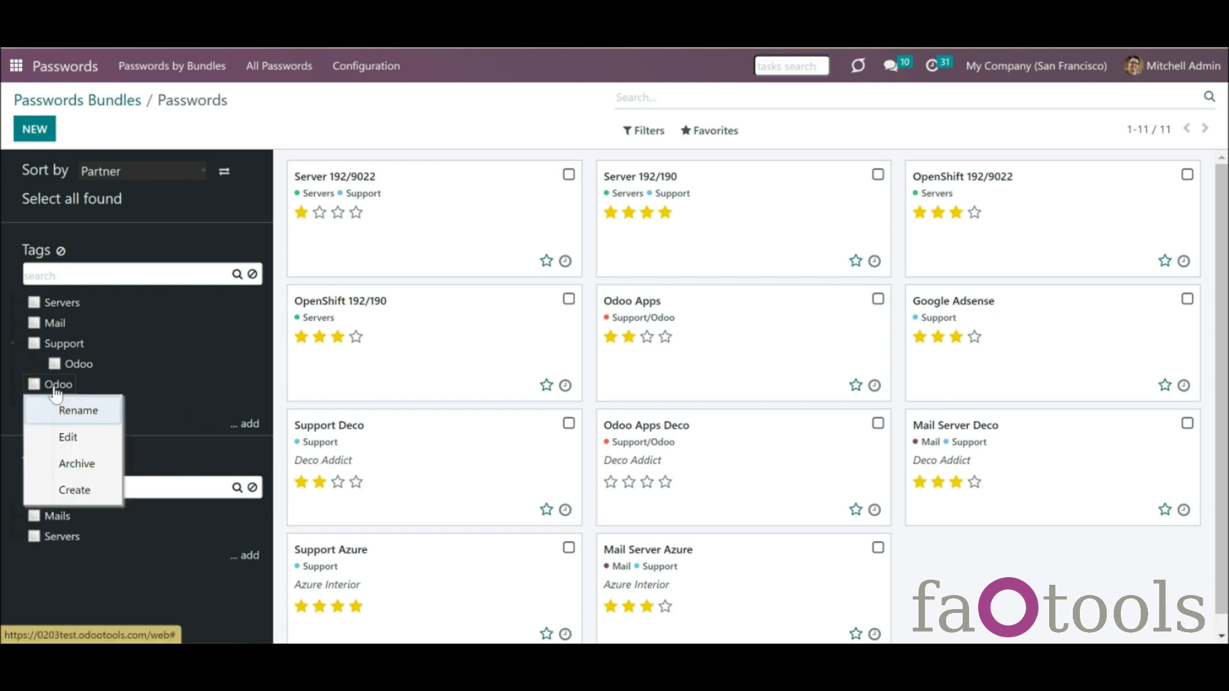
{"action": "left_click", "coordinate": [80, 464]}
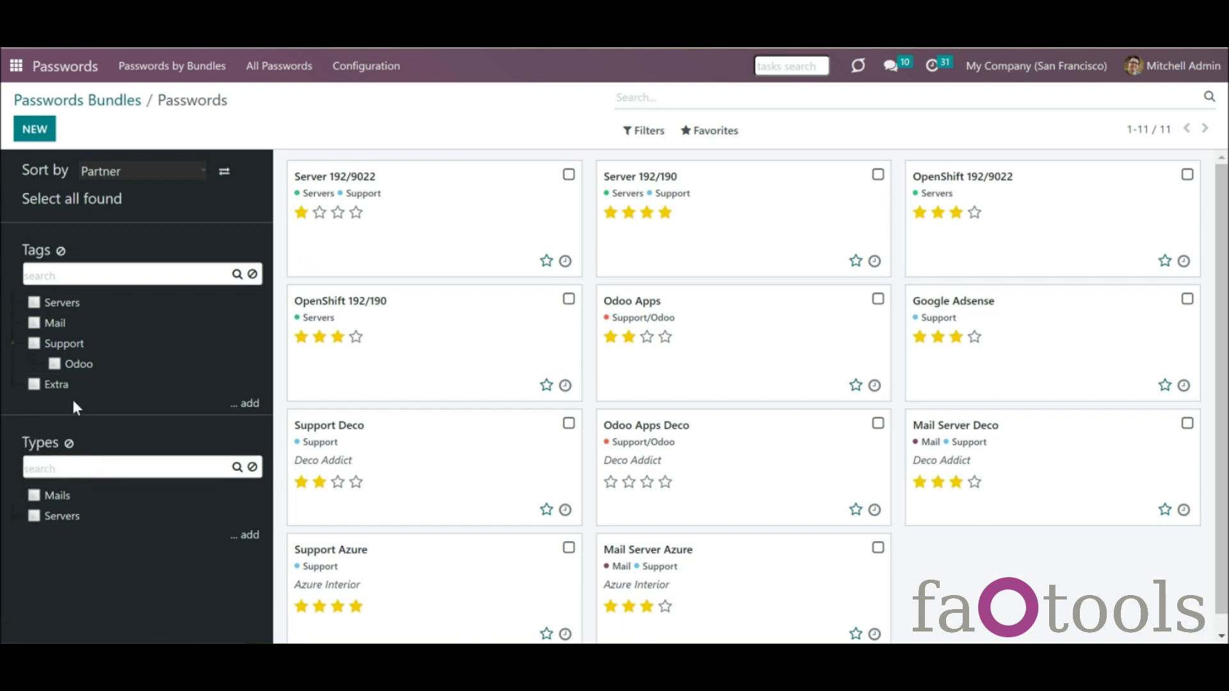
- Nest Extra under Support's Odoo tag and filter passwords by Support
{"action": "left_click_drag", "start_coordinate": [58, 388], "coordinate": [84, 370]}
{"action": "left_click", "coordinate": [78, 385]}
{"action": "left_click", "coordinate": [34, 344]}
{"action": "left_click", "coordinate": [34, 365]}
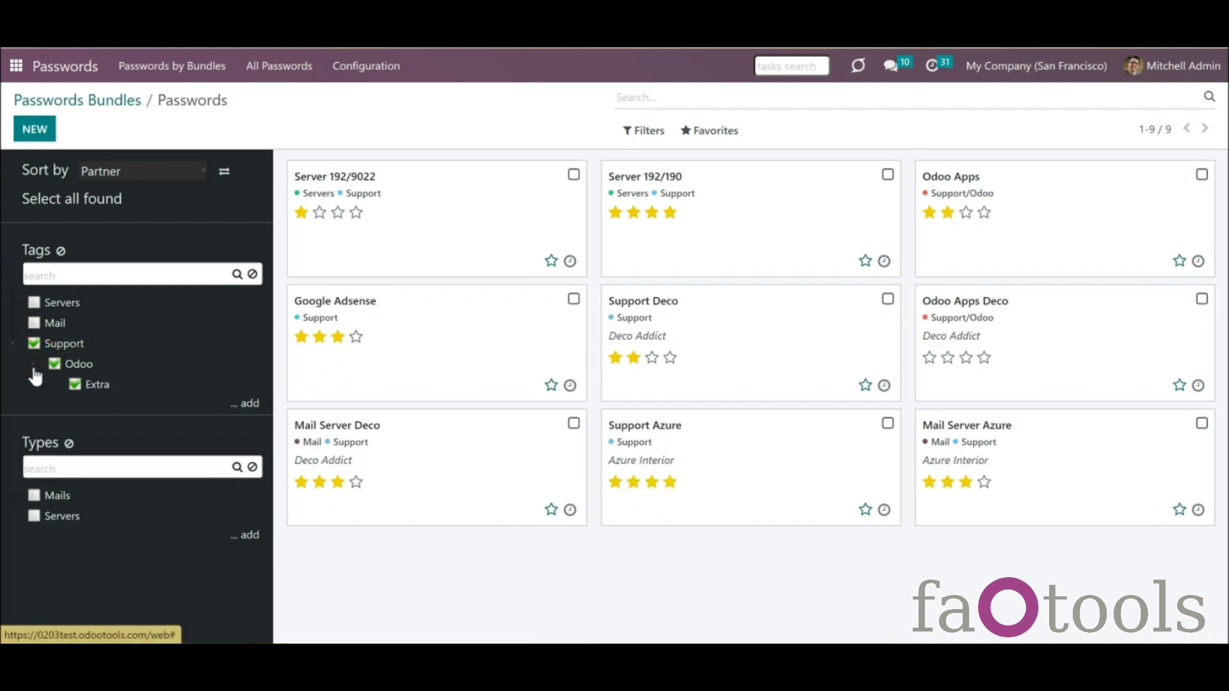
- Browse the Tags list under Configuration, then reopen the IT Infrastructure bundle's passwords
{"action": "left_click", "coordinate": [32, 365]}
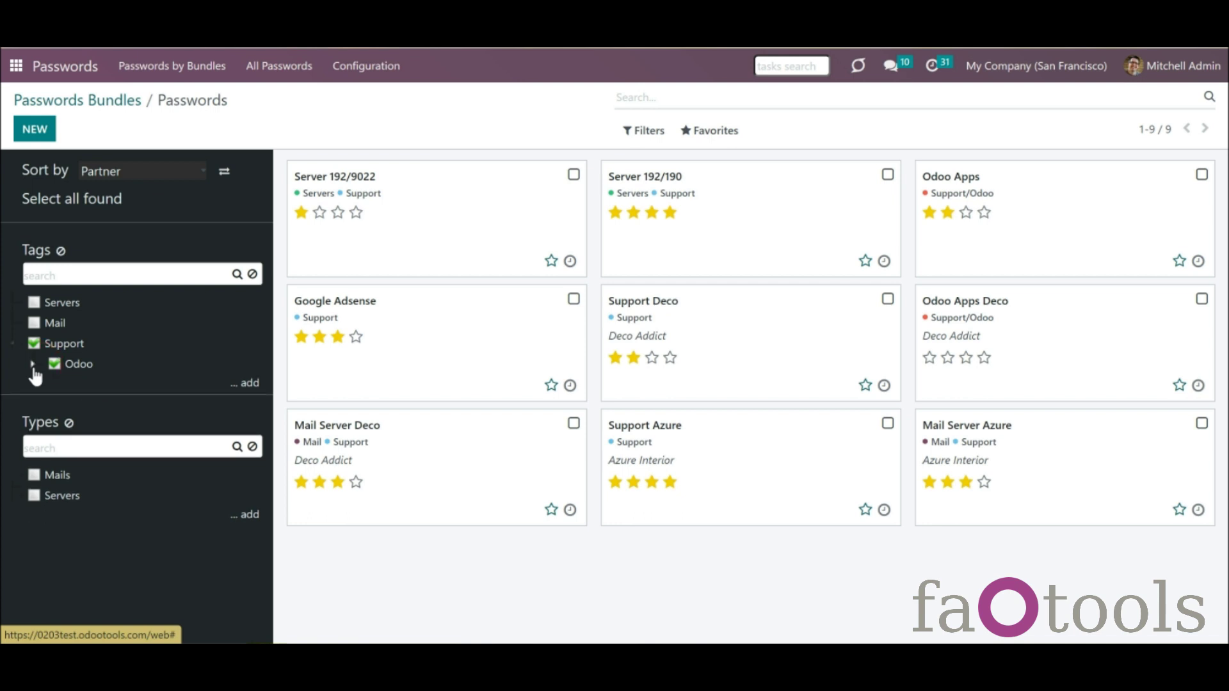
{"action": "left_click", "coordinate": [362, 68]}
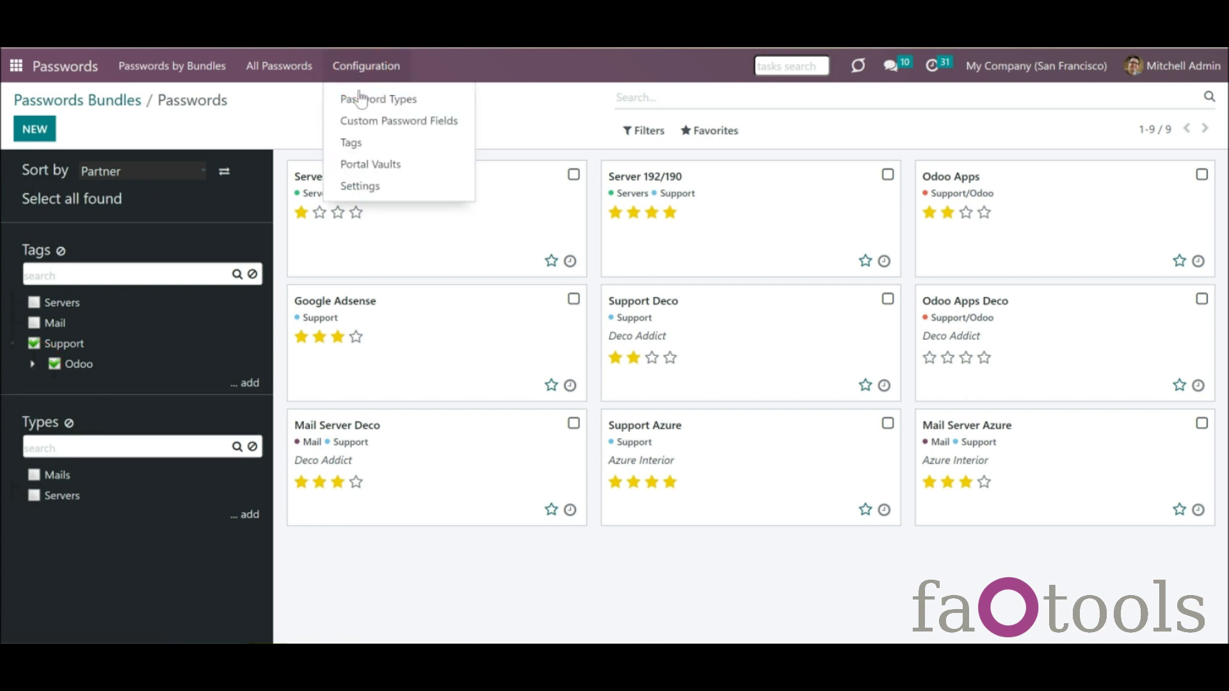
{"action": "left_click", "coordinate": [359, 144]}
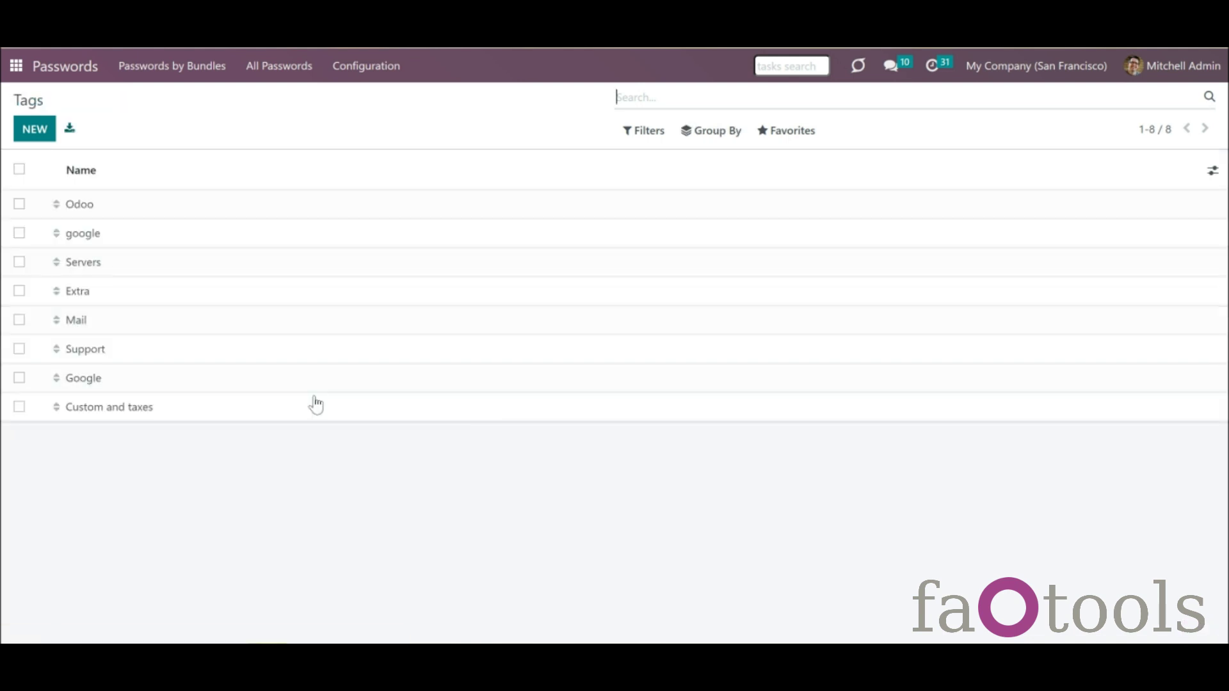
{"action": "left_click", "coordinate": [71, 74]}
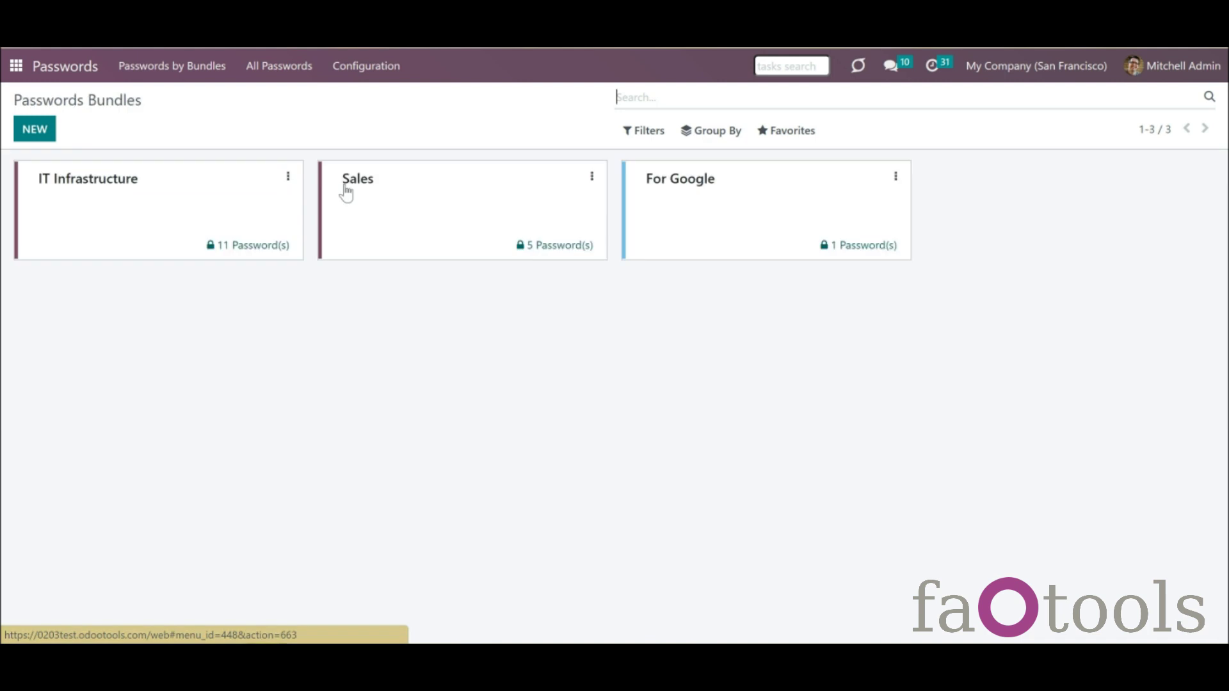
{"action": "left_click", "coordinate": [262, 219]}
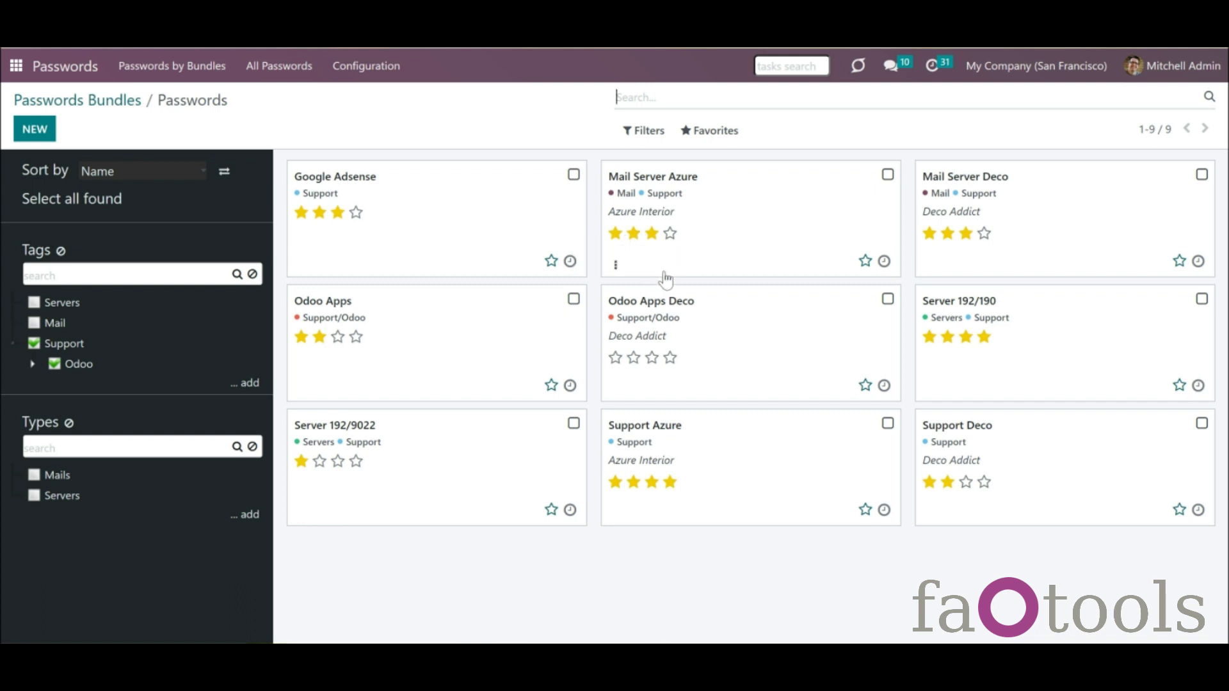
- Star and unstar Mail Server Azure, colour its card pink, and select it with Google Adsense
{"action": "left_click", "coordinate": [865, 263]}
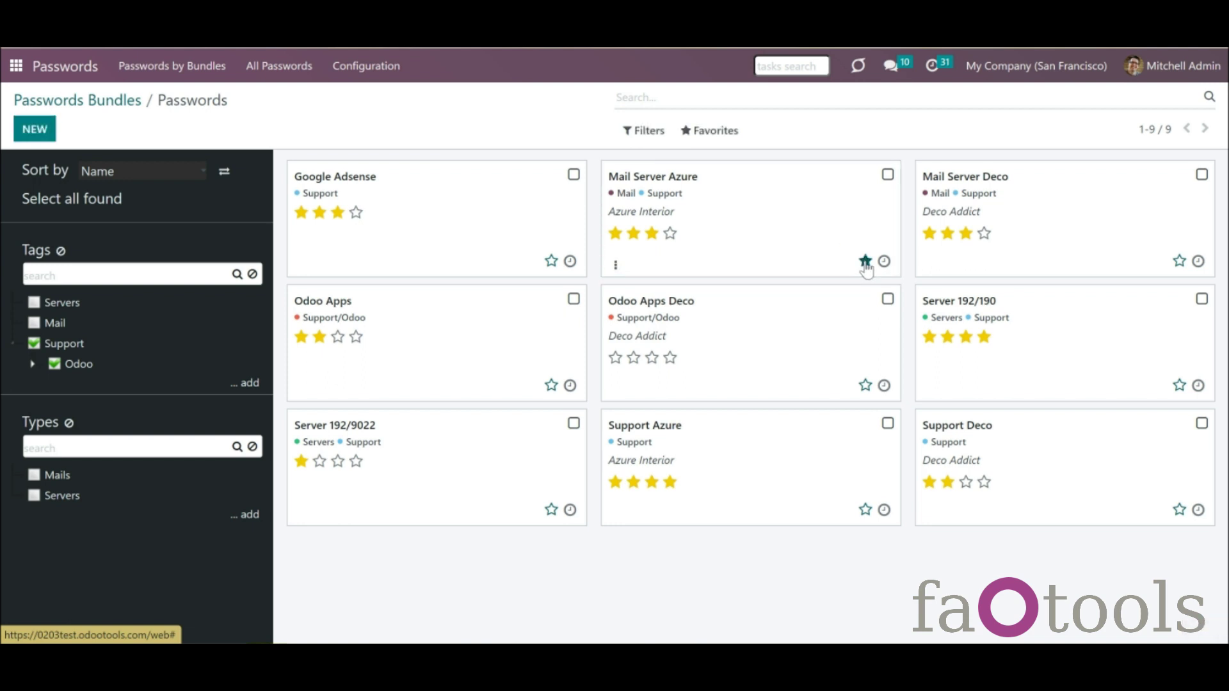
{"action": "left_click", "coordinate": [865, 263]}
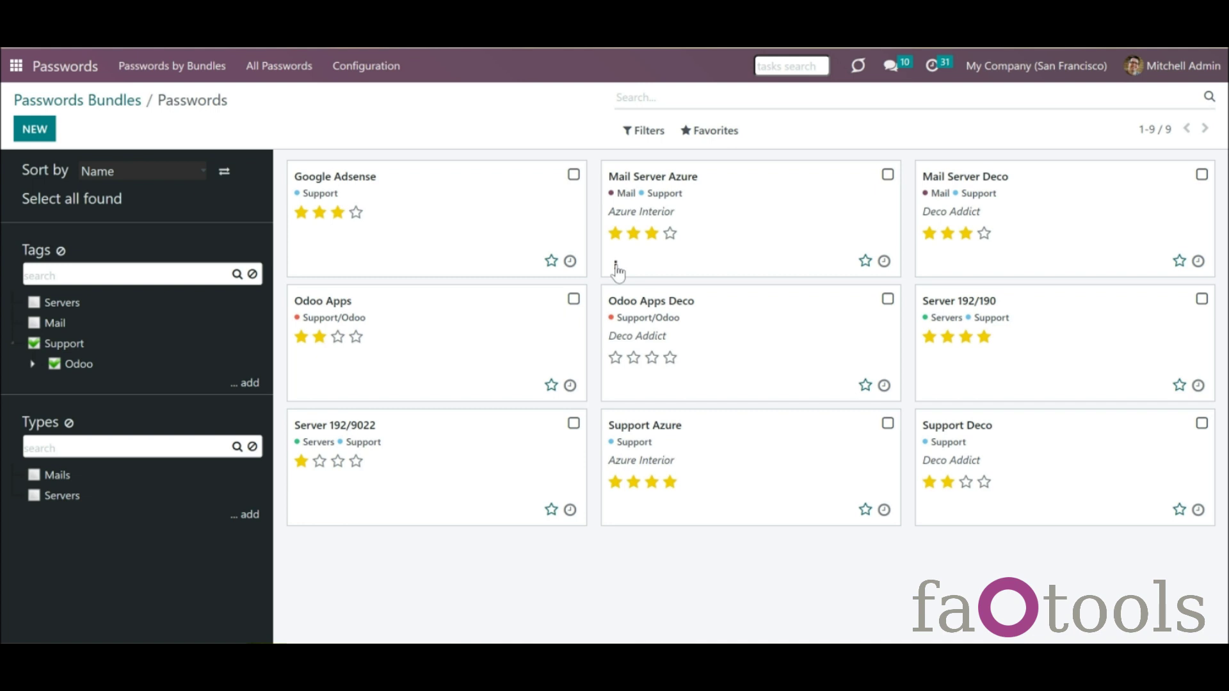
{"action": "left_click", "coordinate": [615, 267]}
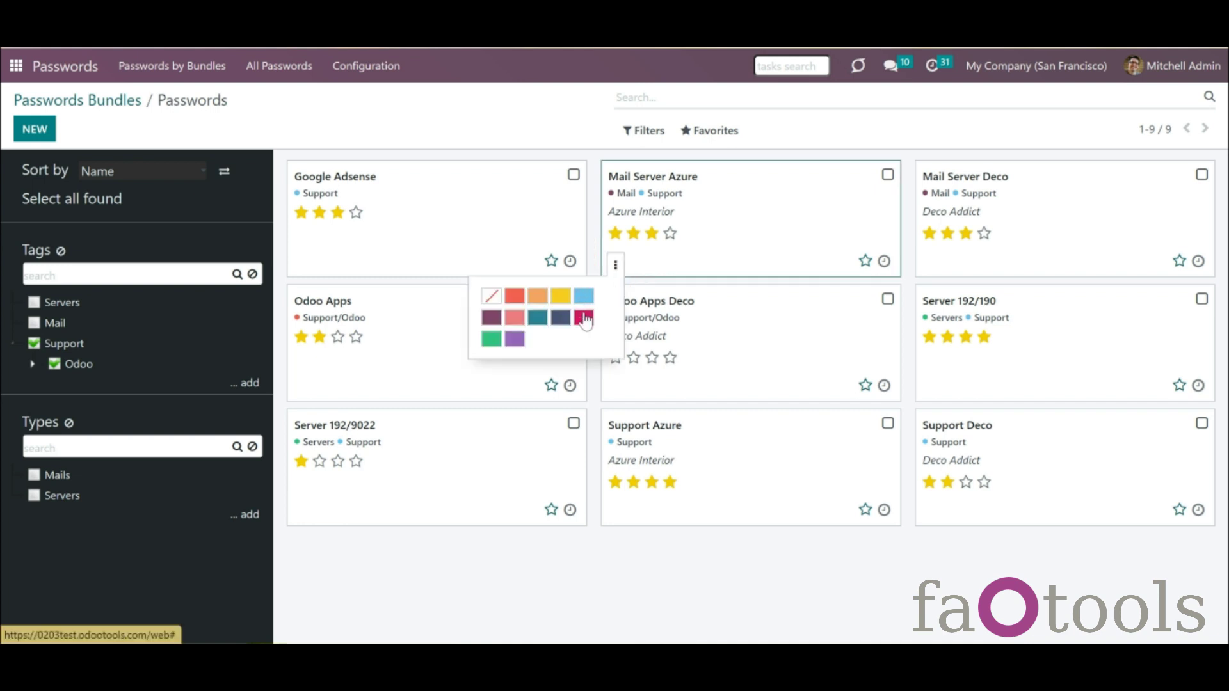
{"action": "left_click", "coordinate": [584, 317]}
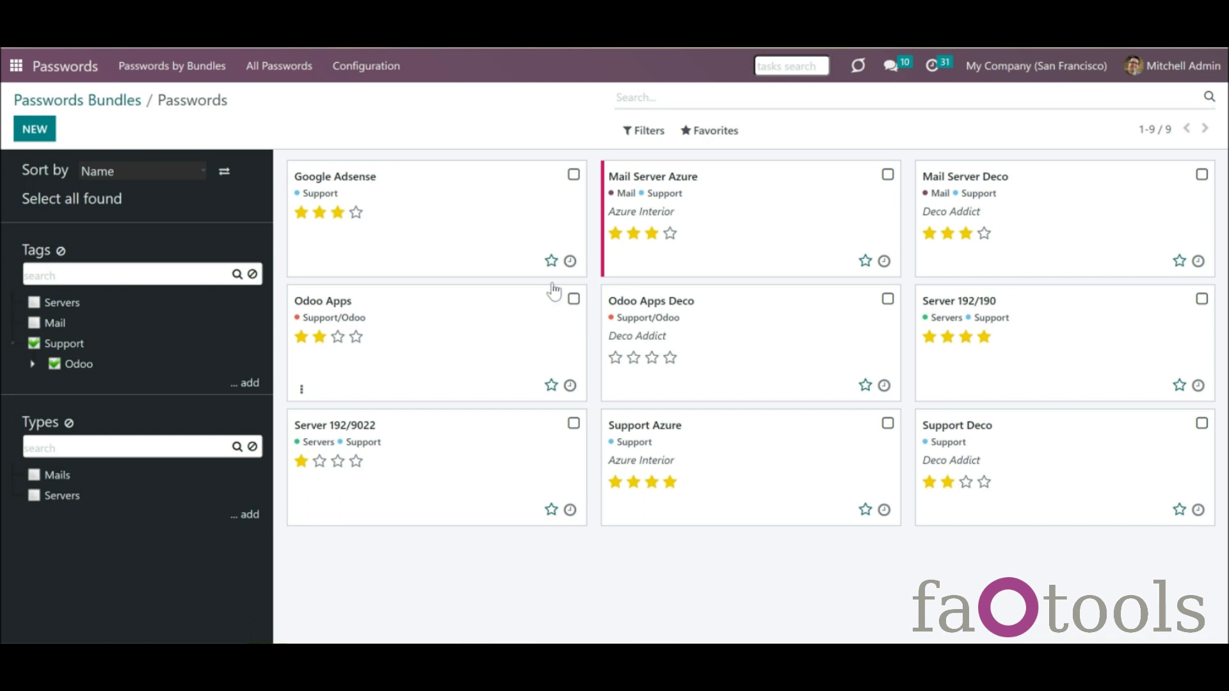
{"action": "left_click", "coordinate": [512, 236]}
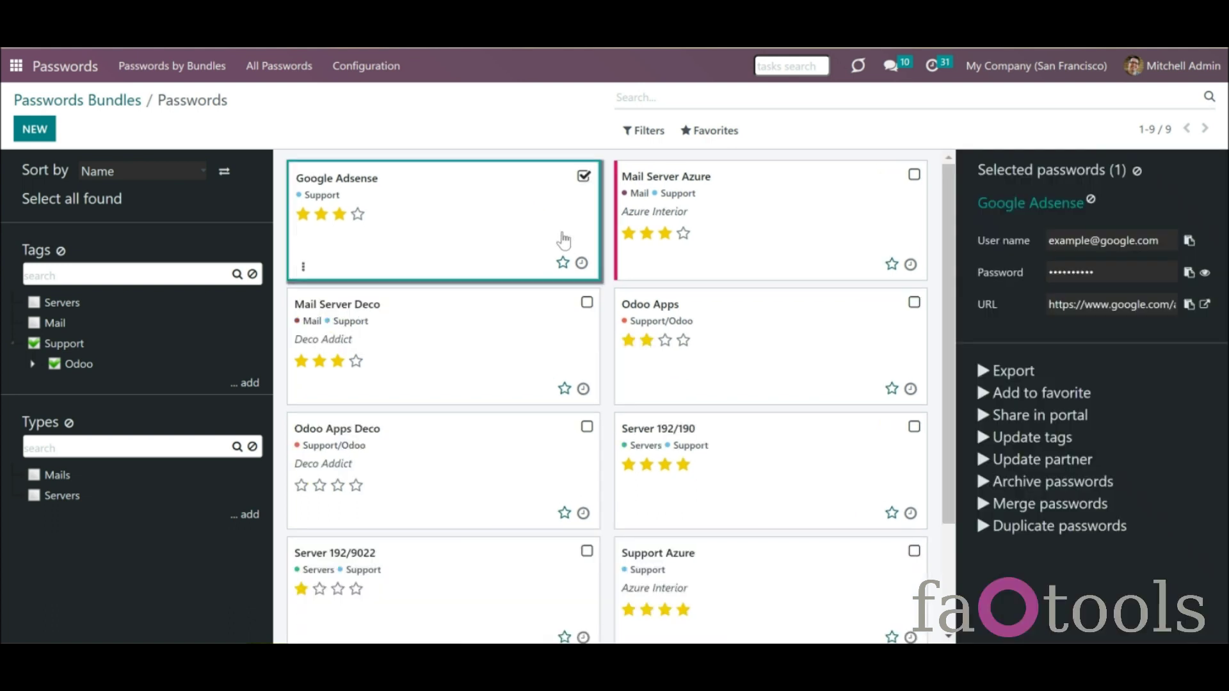
{"action": "left_click", "coordinate": [725, 264]}
- Toggle the Mail and Support tag filters off so all 11 passwords are listed
{"action": "left_click", "coordinate": [35, 323]}
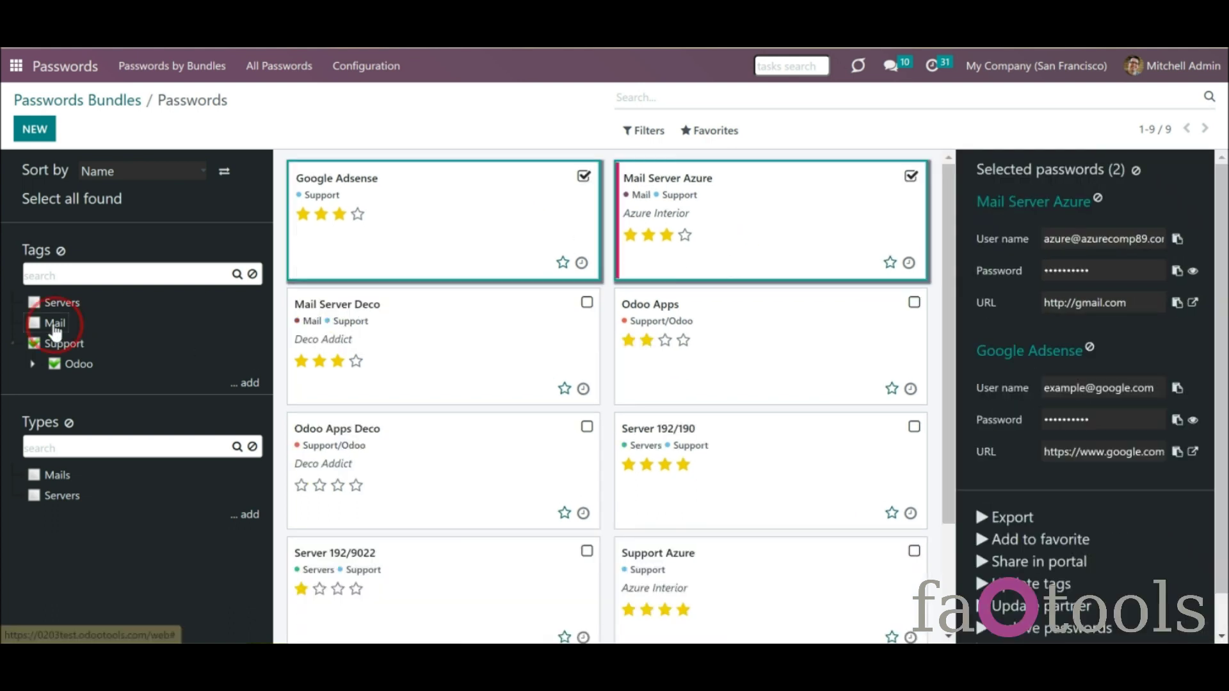
{"action": "left_click", "coordinate": [35, 345]}
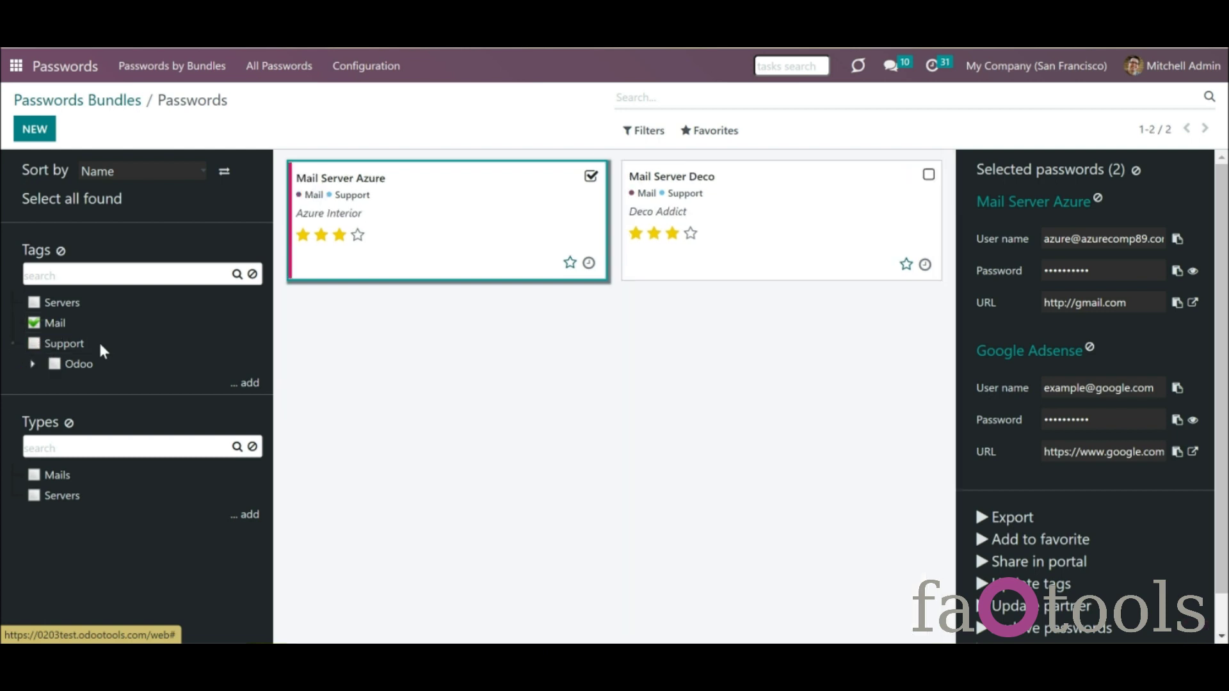
{"action": "left_click", "coordinate": [48, 324]}
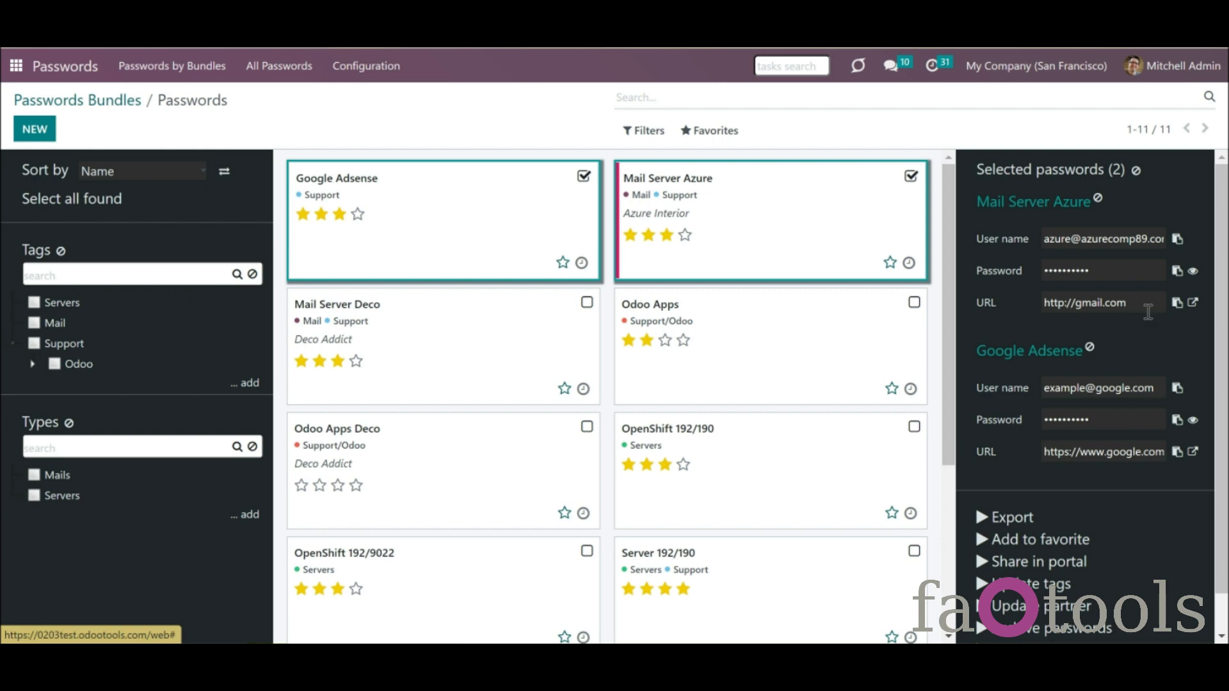
- Copy Google Adsense's user name, reveal its password and open its website
{"action": "scroll", "coordinate": [1221, 301], "scroll_direction": "down", "scroll_amount": 1}
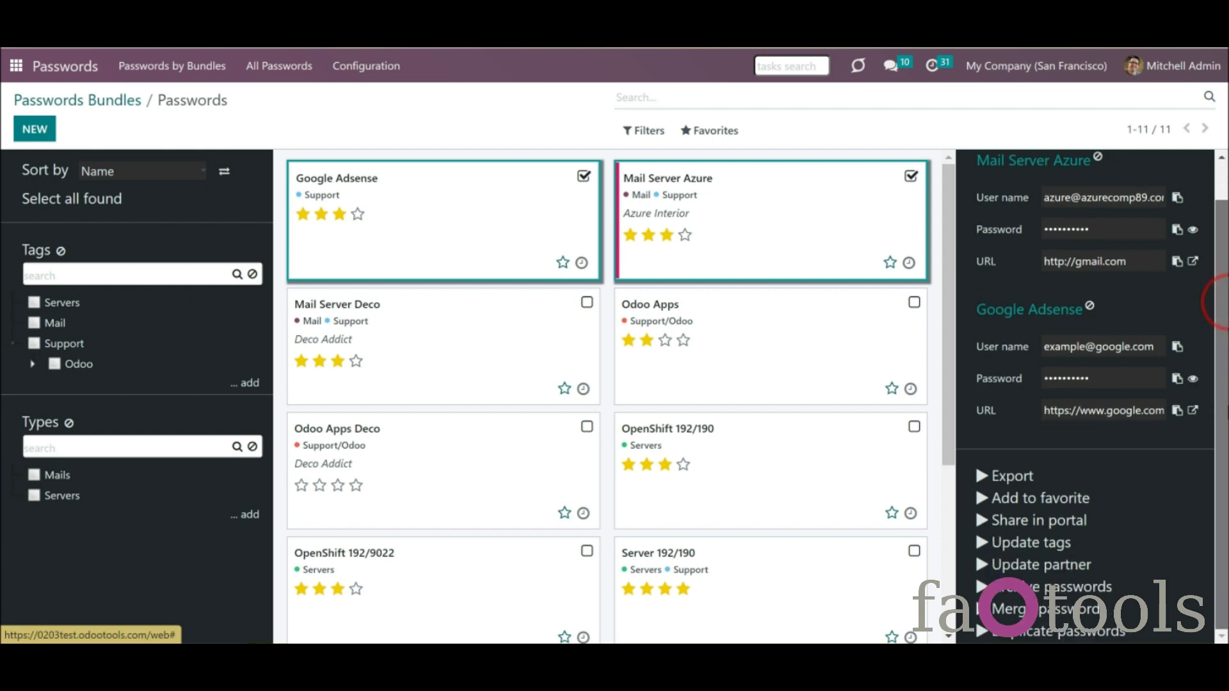
{"action": "left_click", "coordinate": [1177, 349]}
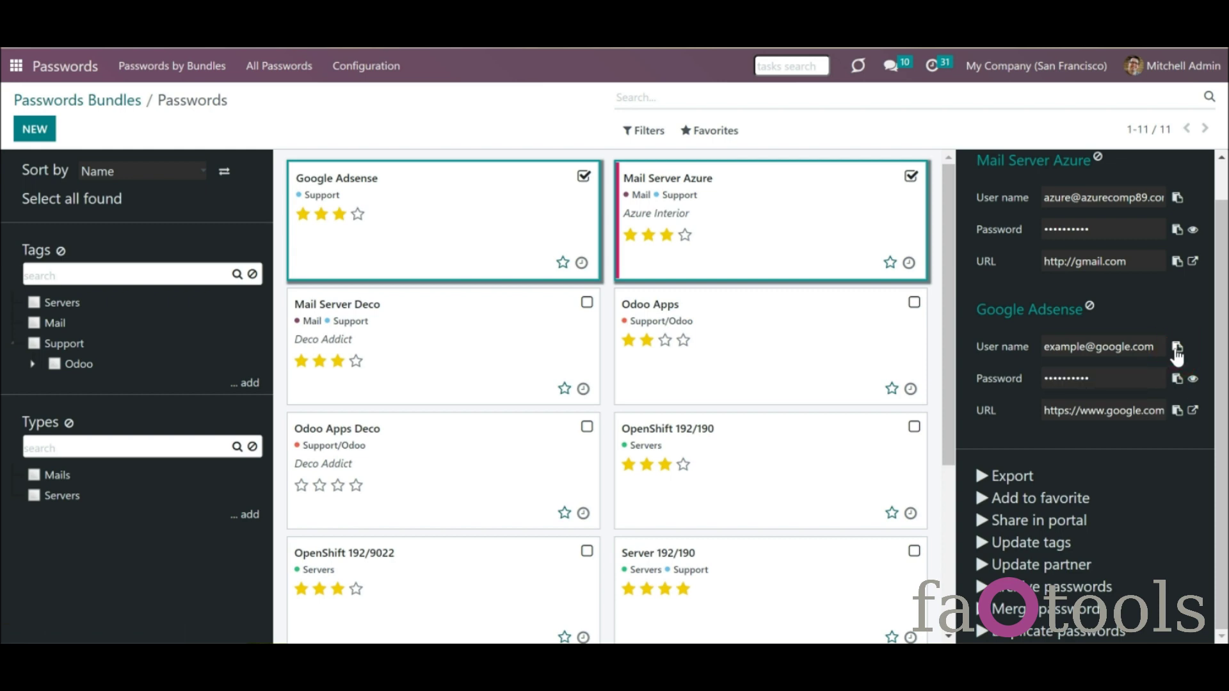
{"action": "left_click", "coordinate": [1192, 381]}
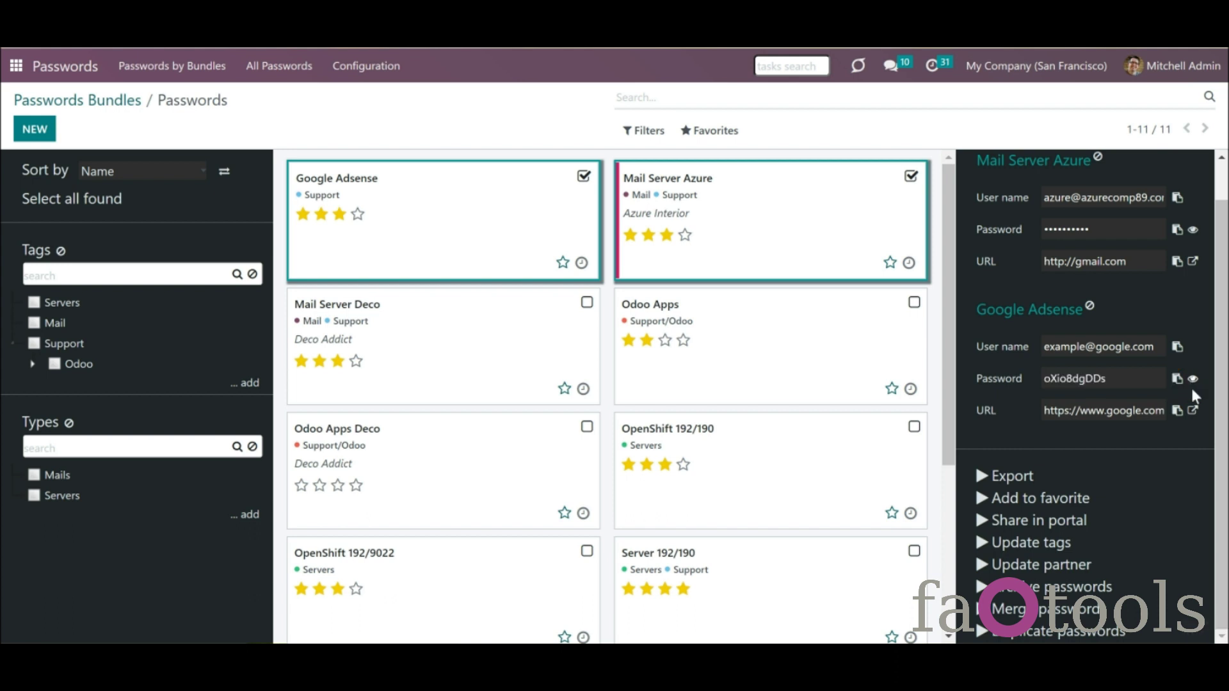
{"action": "left_click", "coordinate": [1192, 412]}
{"action": "left_click", "coordinate": [377, 70]}
- In the settings, delete the Duplicate passwords mass action, put Archive passwords third, and save
{"action": "left_click", "coordinate": [398, 185]}
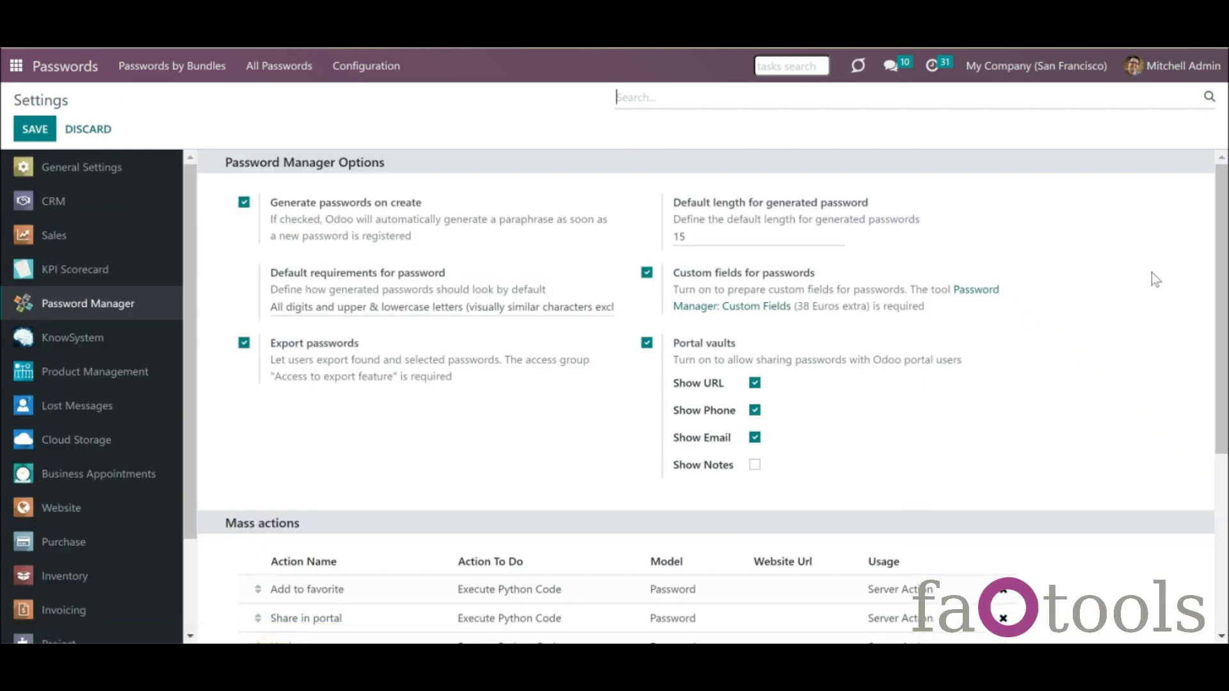
{"action": "scroll", "coordinate": [1221, 327], "scroll_direction": "down", "scroll_amount": 2}
{"action": "scroll", "coordinate": [1222, 327], "scroll_direction": "down", "scroll_amount": 3}
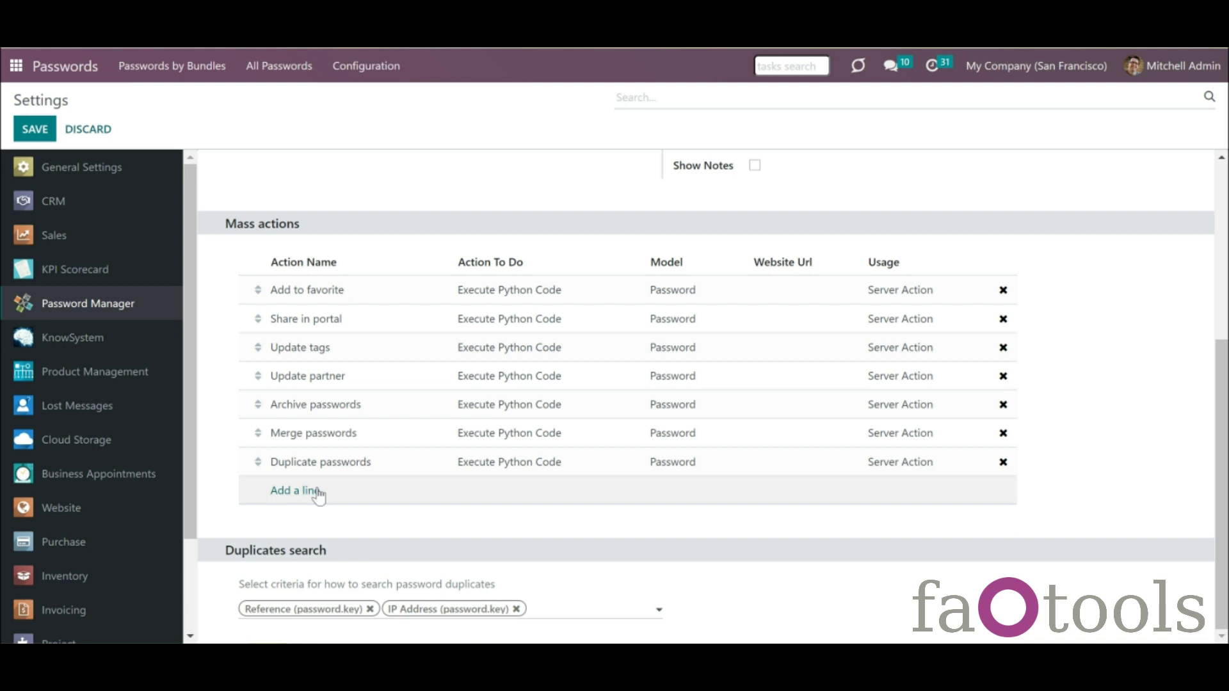
{"action": "left_click", "coordinate": [1003, 462]}
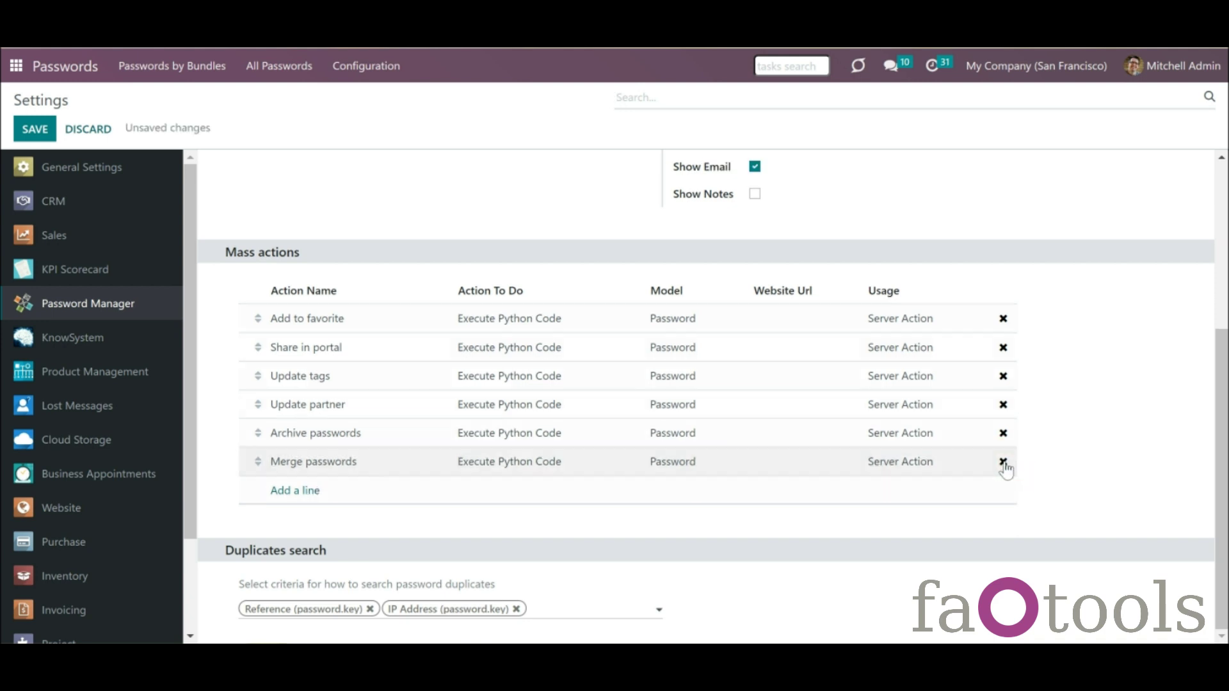
{"action": "left_click_drag", "start_coordinate": [253, 432], "coordinate": [261, 370]}
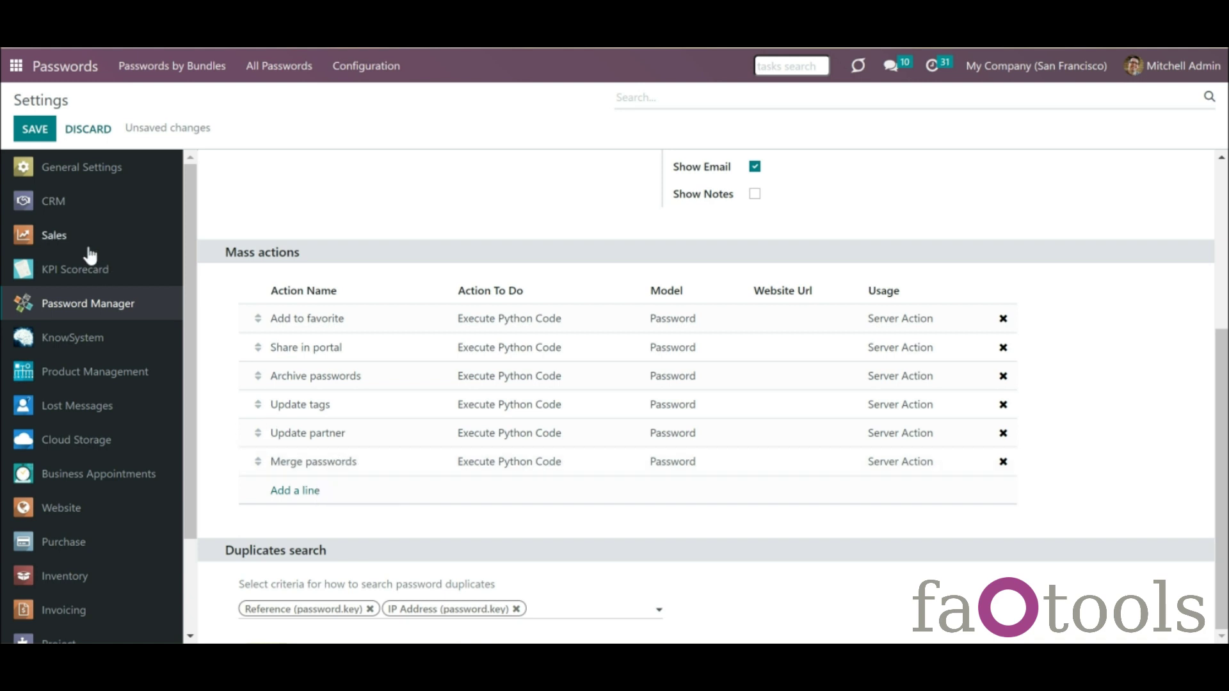
{"action": "left_click", "coordinate": [37, 137]}
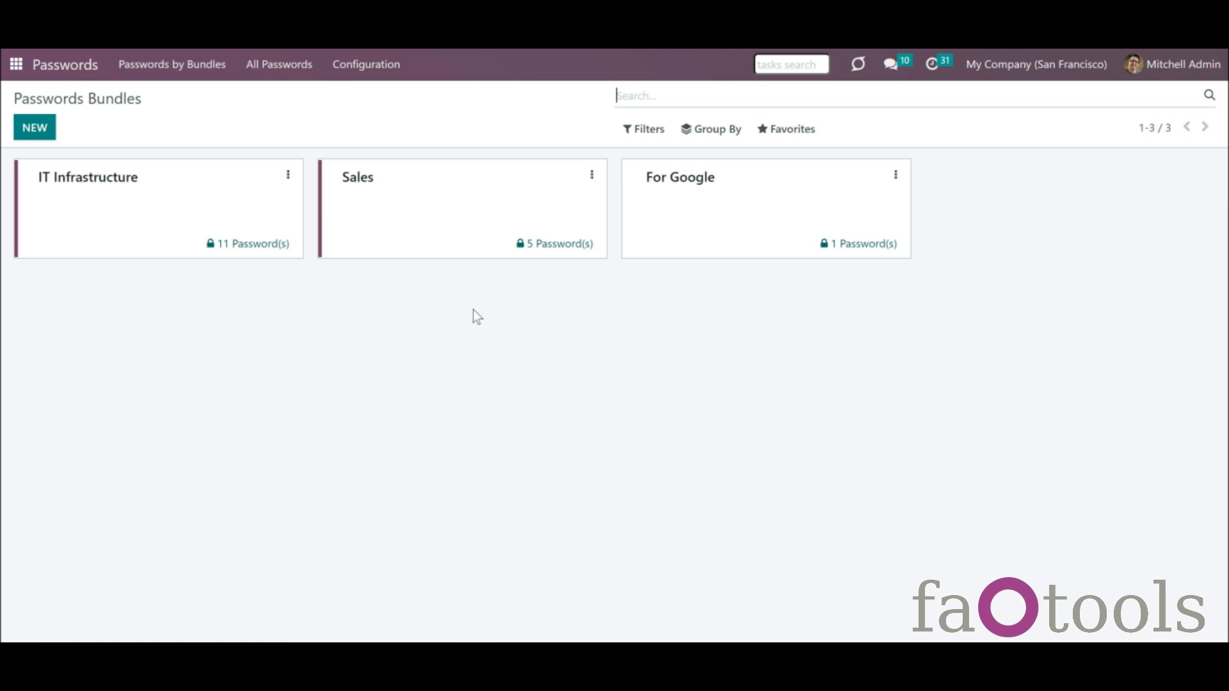
- Enable portal vaults in the settings, showing URL, phone and email
{"action": "left_click", "coordinate": [391, 69]}
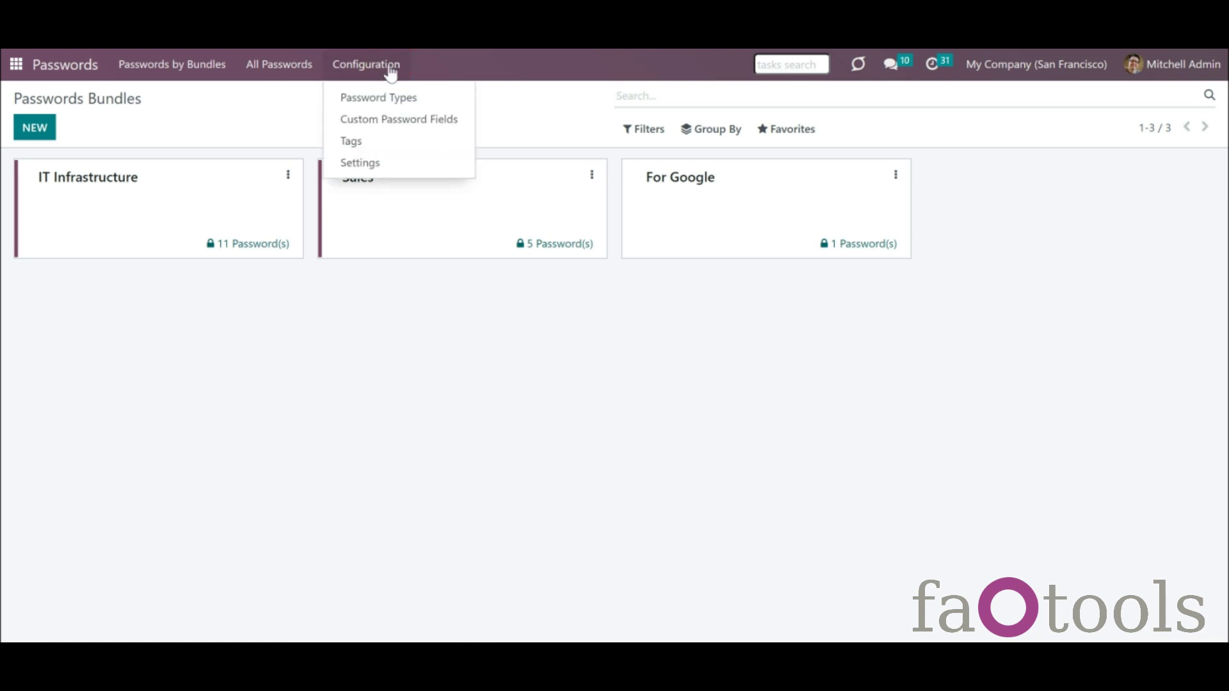
{"action": "left_click", "coordinate": [417, 168]}
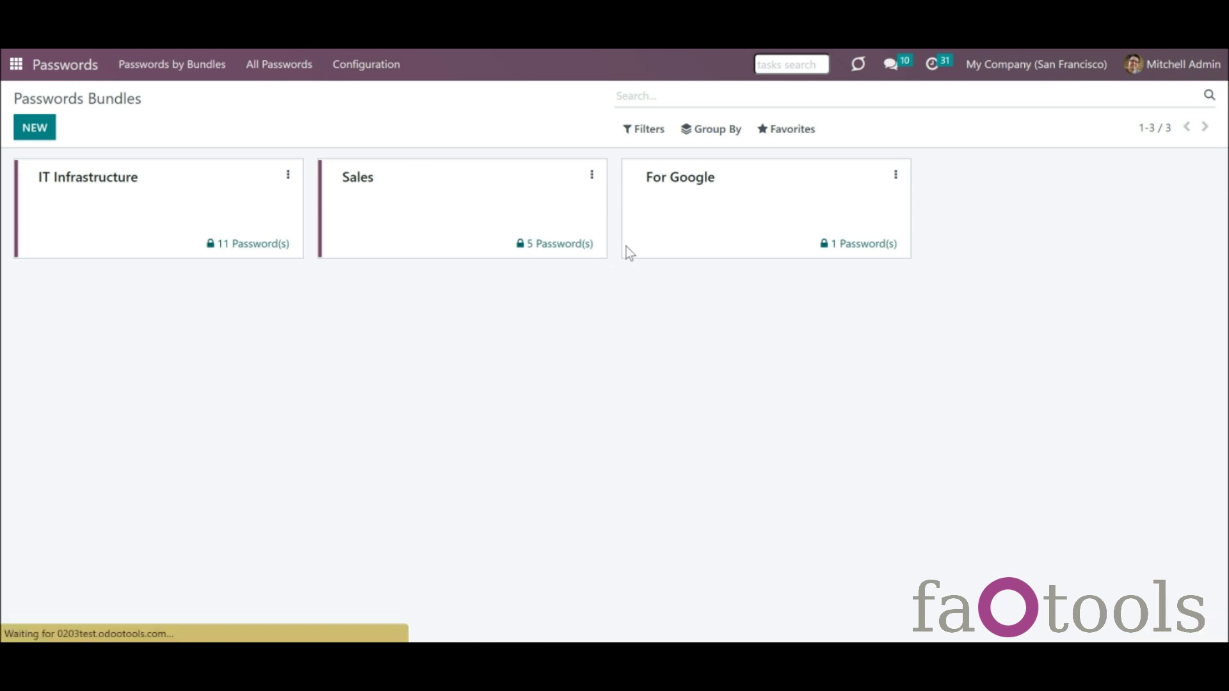
{"action": "left_click", "coordinate": [647, 342]}
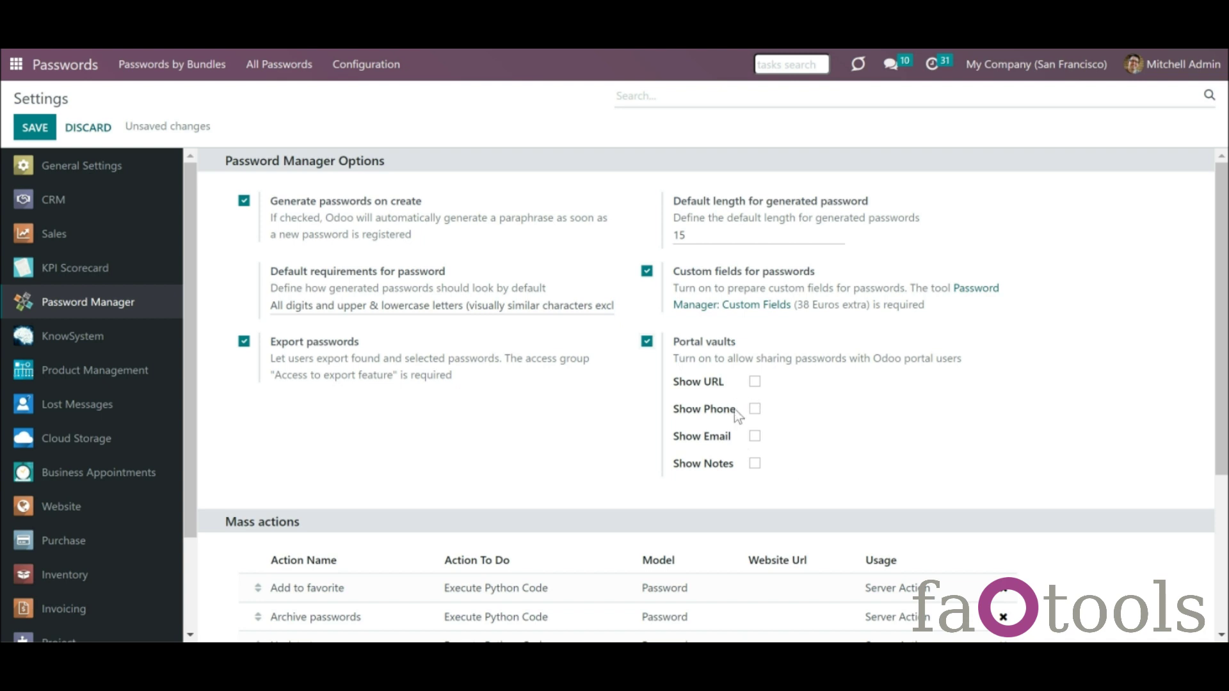
{"action": "left_click", "coordinate": [755, 382]}
{"action": "left_click", "coordinate": [755, 410]}
{"action": "left_click", "coordinate": [756, 436]}
- Add Share in portal as a mass action and save the settings
{"action": "scroll", "coordinate": [1216, 445], "scroll_direction": "down", "scroll_amount": 3}
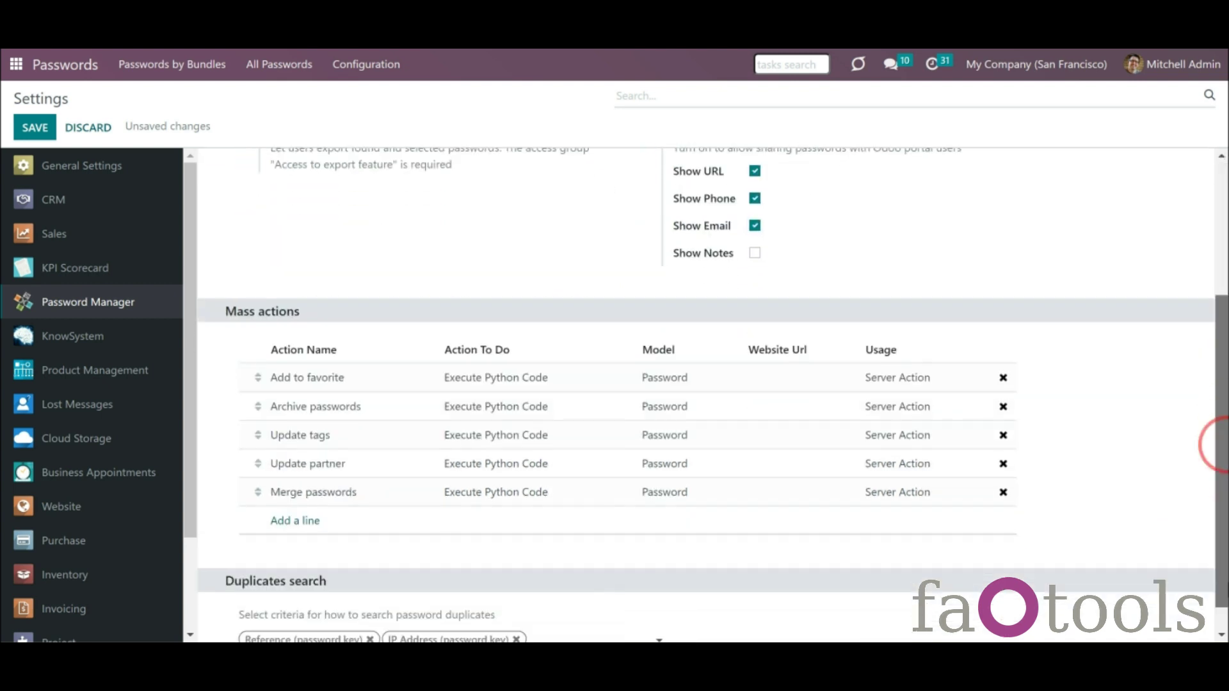
{"action": "left_click", "coordinate": [306, 509]}
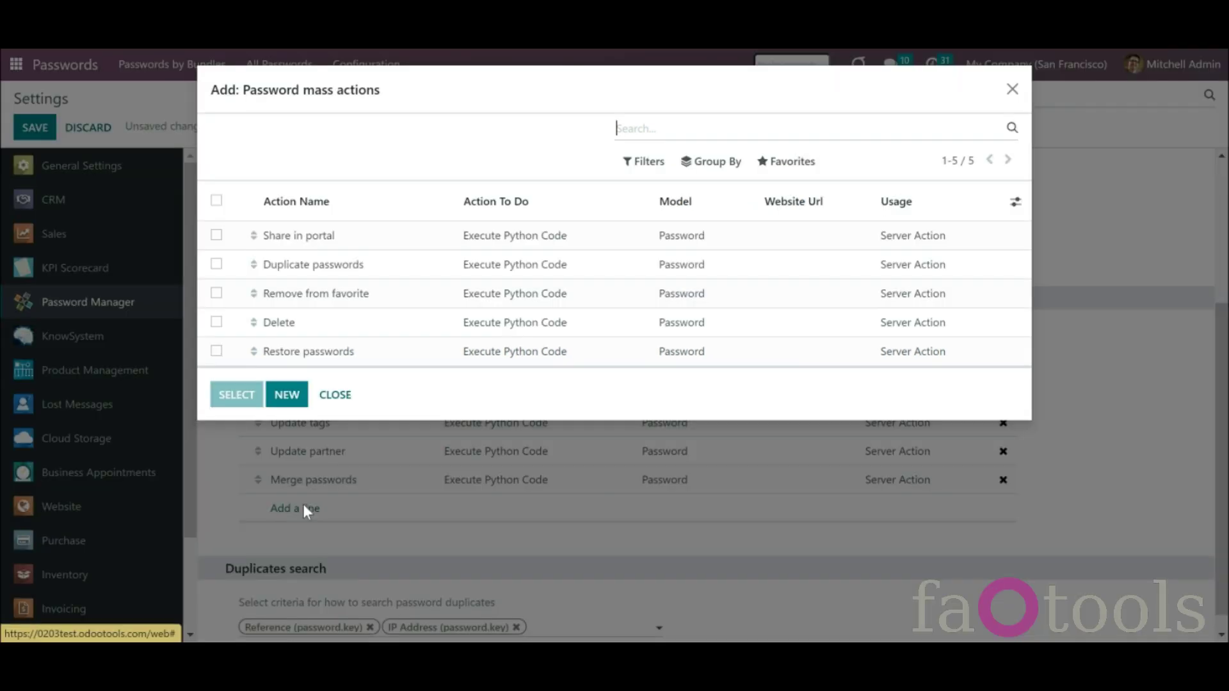
{"action": "left_click", "coordinate": [217, 237]}
{"action": "left_click", "coordinate": [234, 395]}
{"action": "left_click", "coordinate": [35, 127]}
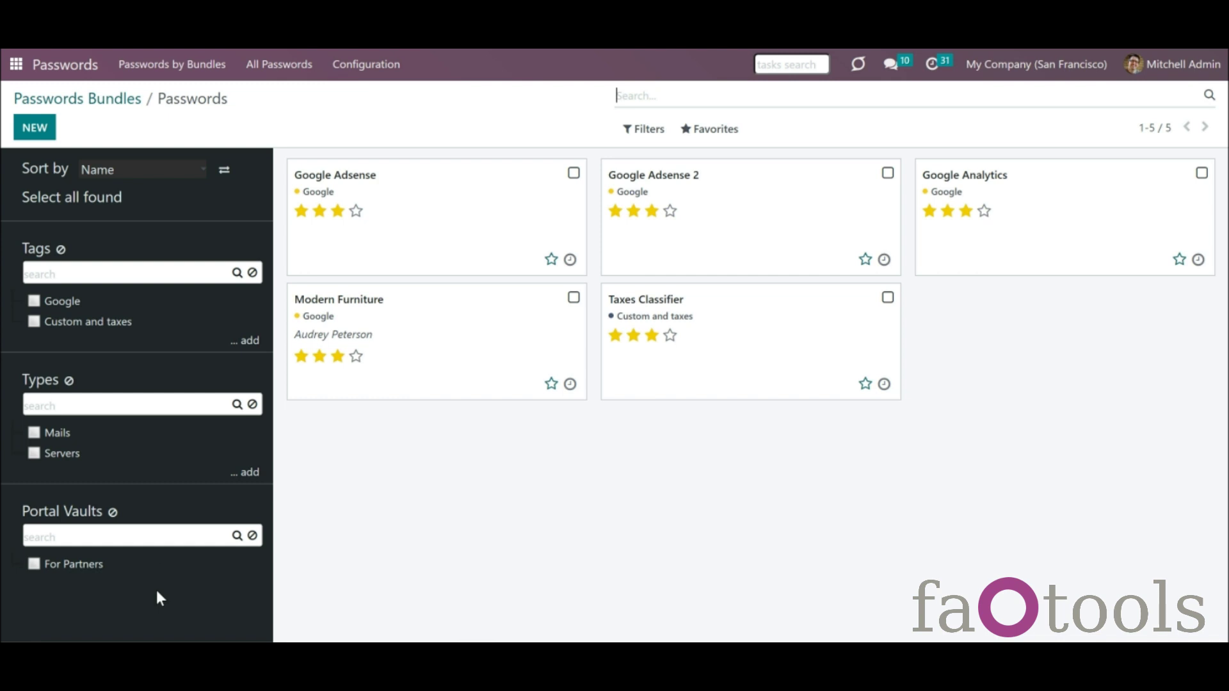
{"action": "left_click", "coordinate": [389, 64]}
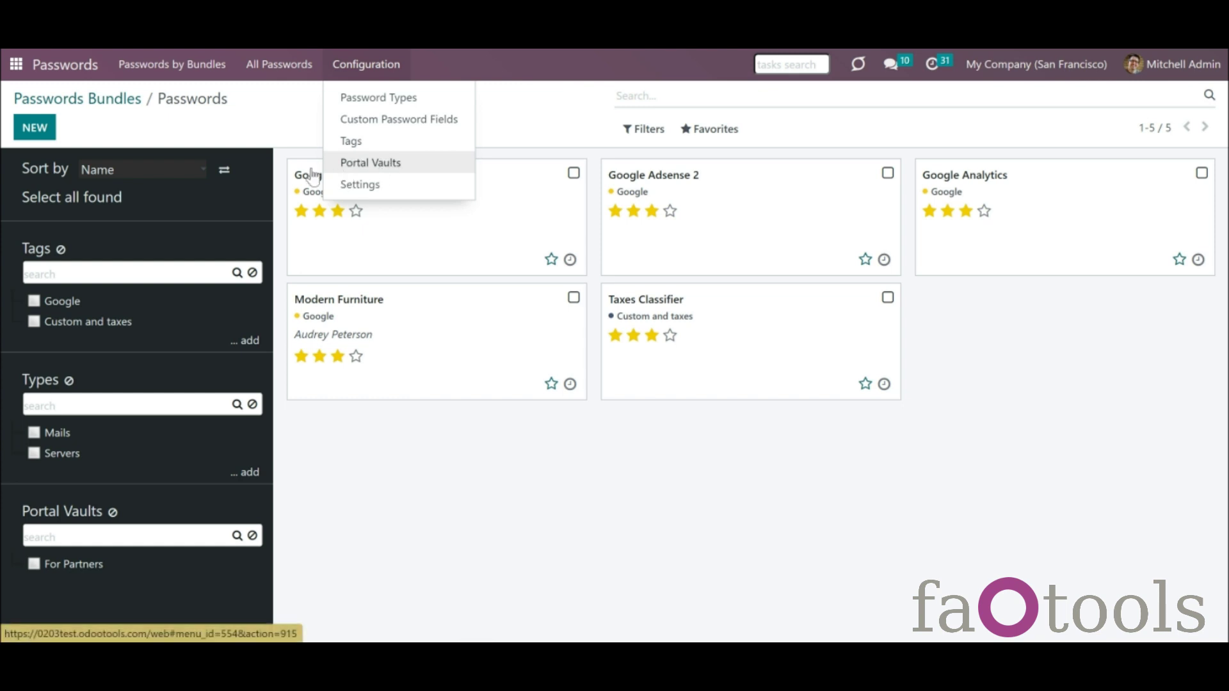
- Select the Modern Furniture password to see its Share in portal action, then deselect it
{"action": "key", "text": "Escape"}
{"action": "left_click", "coordinate": [455, 217]}
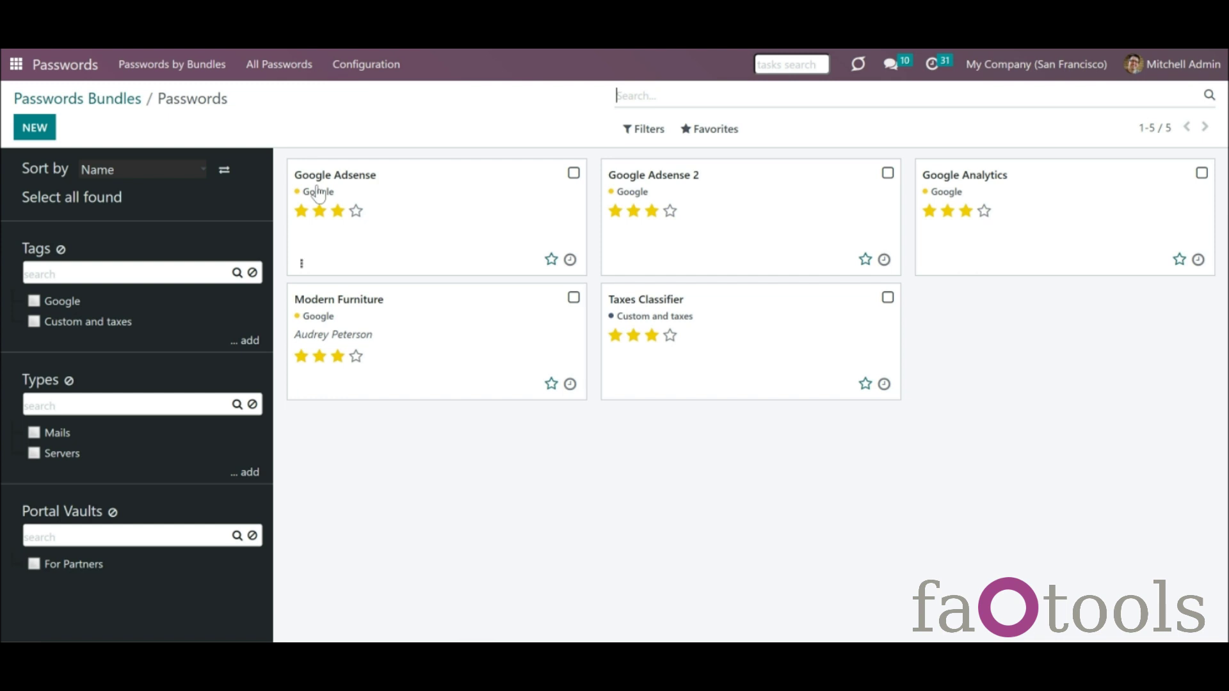
{"action": "left_click", "coordinate": [382, 66]}
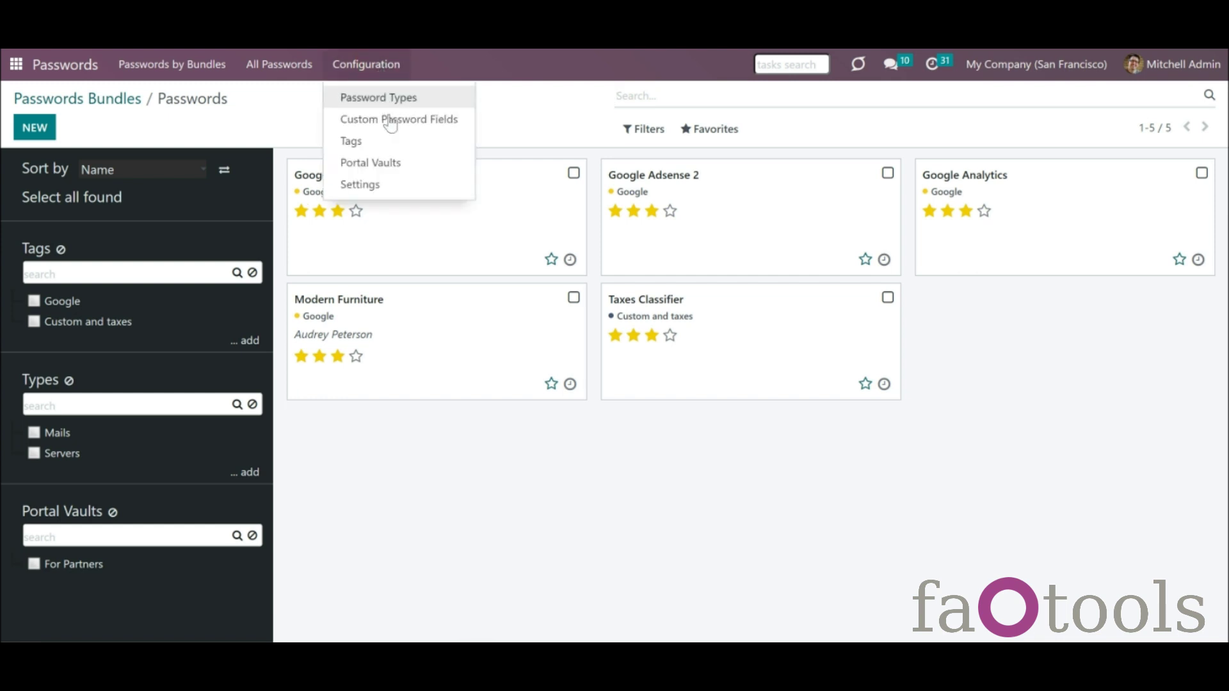
{"action": "left_click", "coordinate": [554, 482]}
{"action": "left_click", "coordinate": [574, 298]}
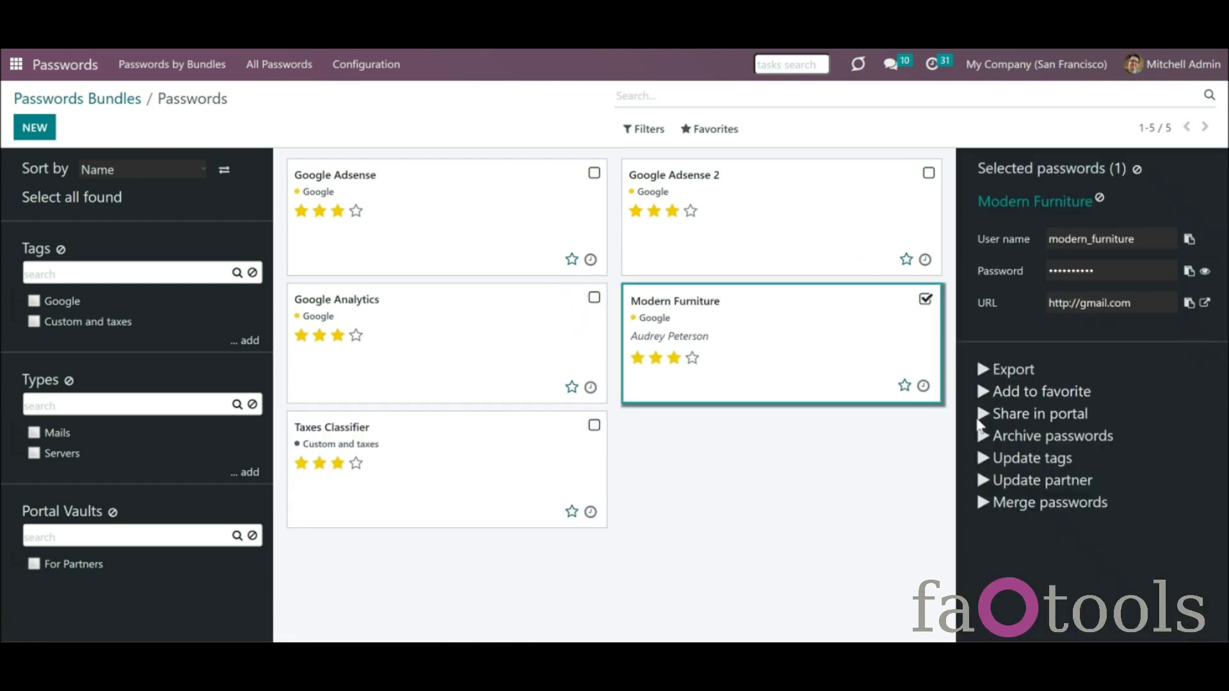
{"action": "left_click", "coordinate": [926, 300]}
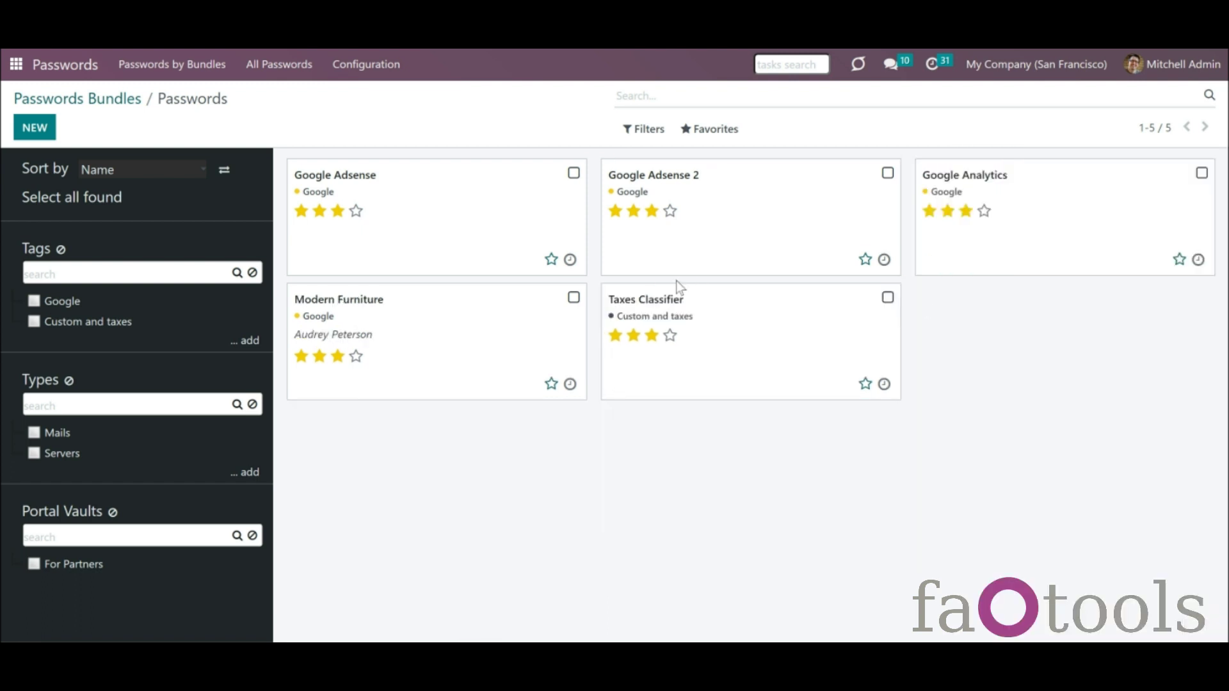
- Go to the Portal Vaults list and start a new portal vault
{"action": "left_click", "coordinate": [389, 64]}
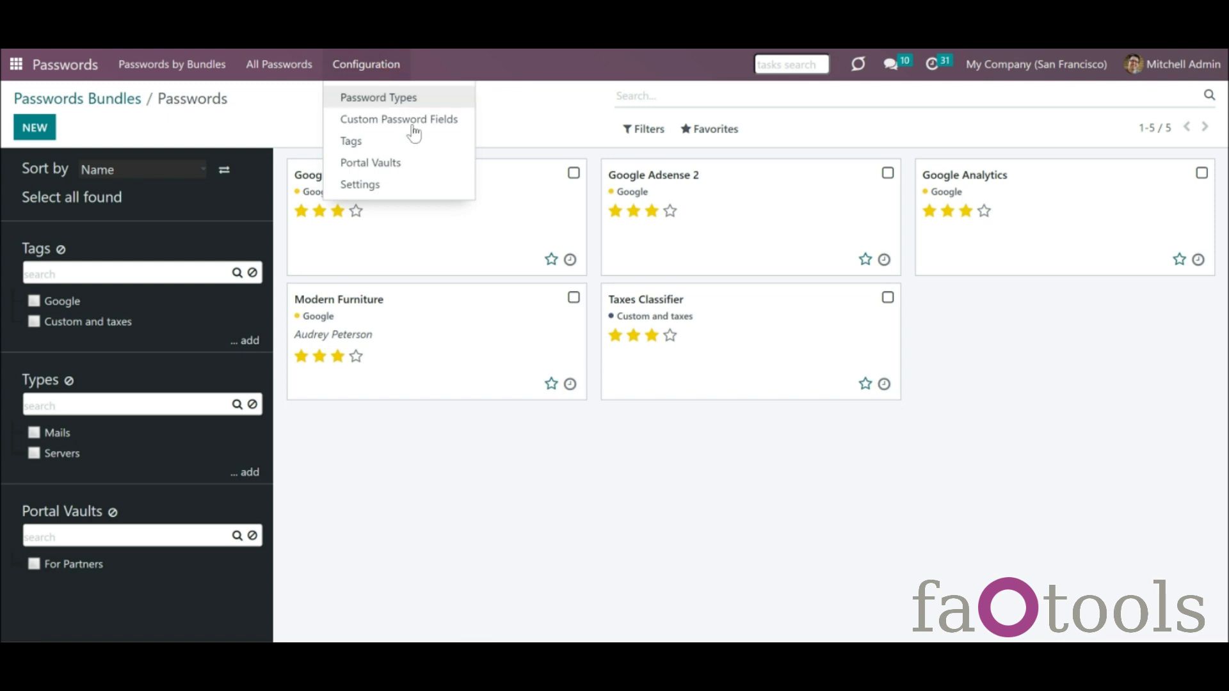
{"action": "left_click", "coordinate": [417, 165]}
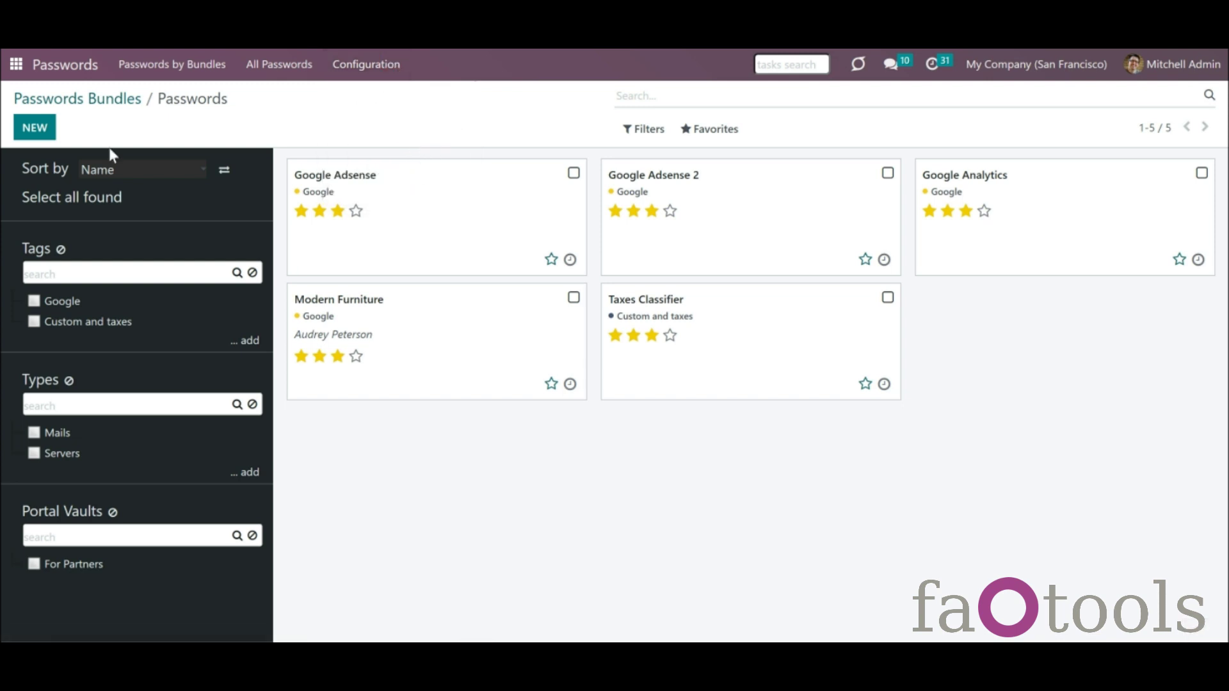
{"action": "left_click", "coordinate": [27, 135]}
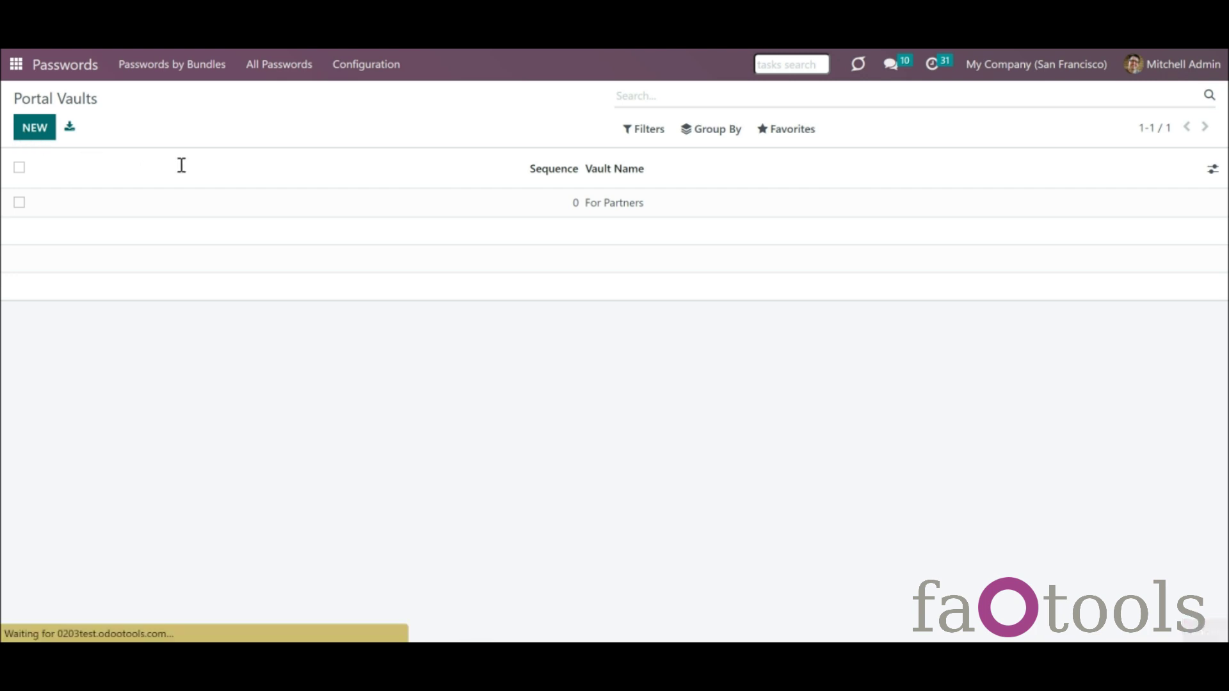
- Name the vault 'For Customers', assign the Sales bundle, and generate a visible vault password
{"action": "type", "text": "For "}
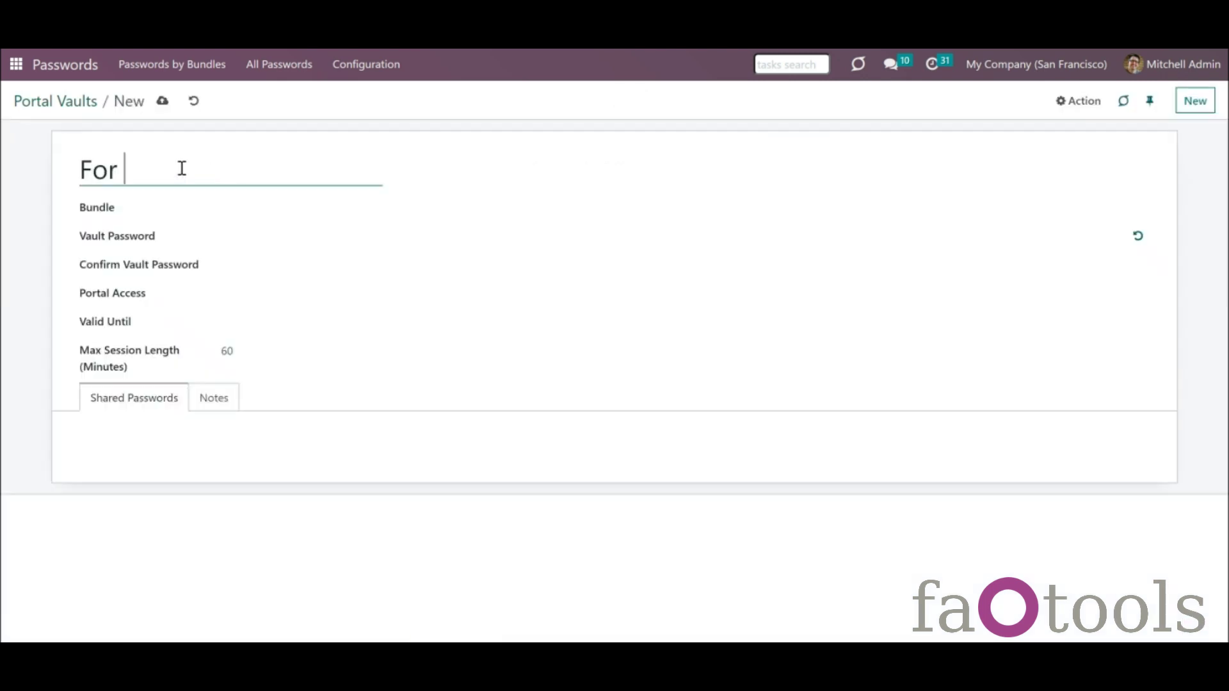
{"action": "type", "text": "Custome"}
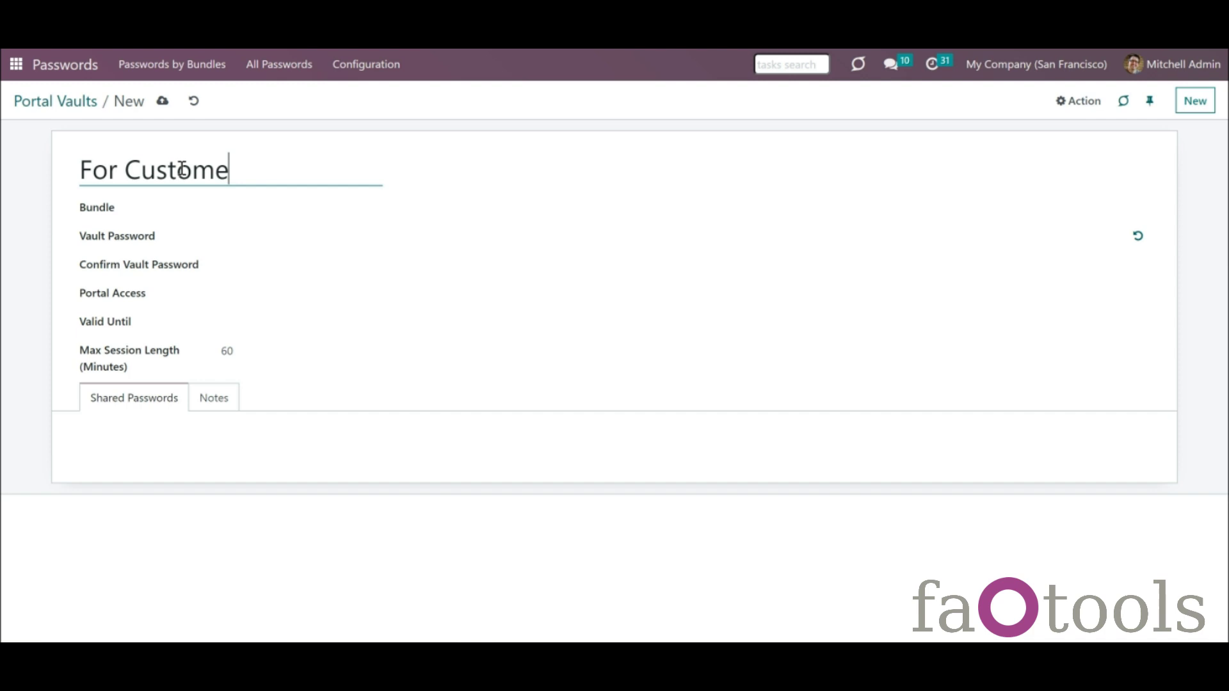
{"action": "type", "text": "rs"}
{"action": "left_click", "coordinate": [266, 215]}
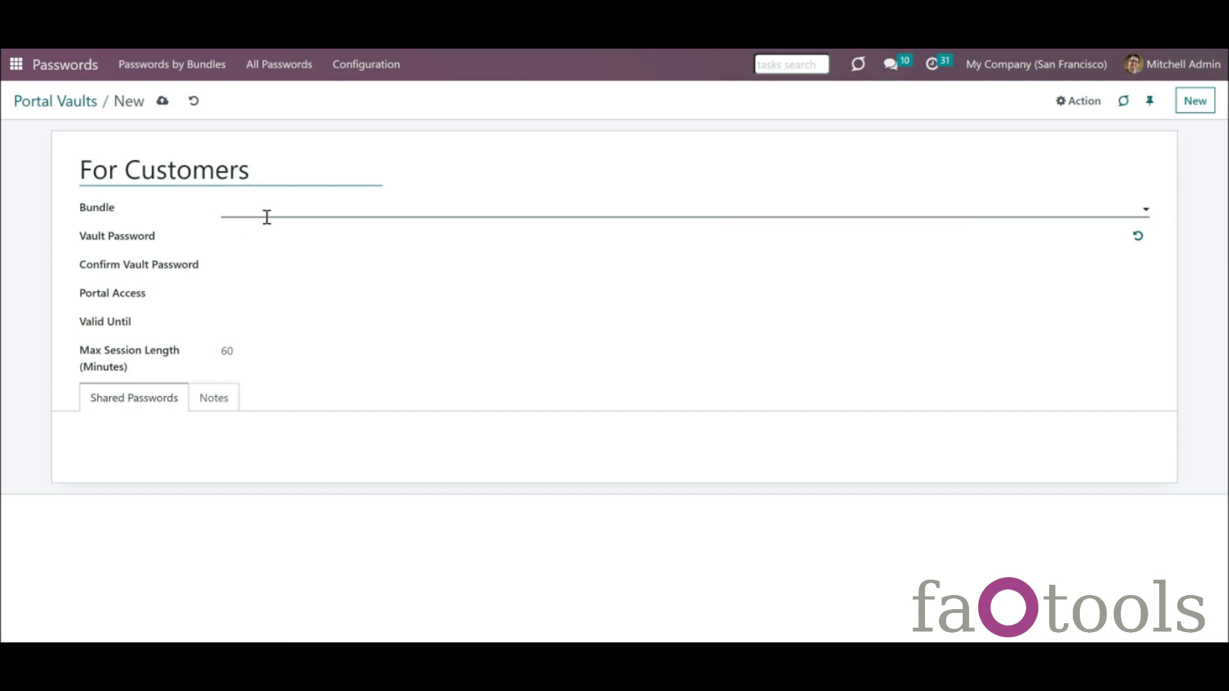
{"action": "left_click", "coordinate": [281, 263]}
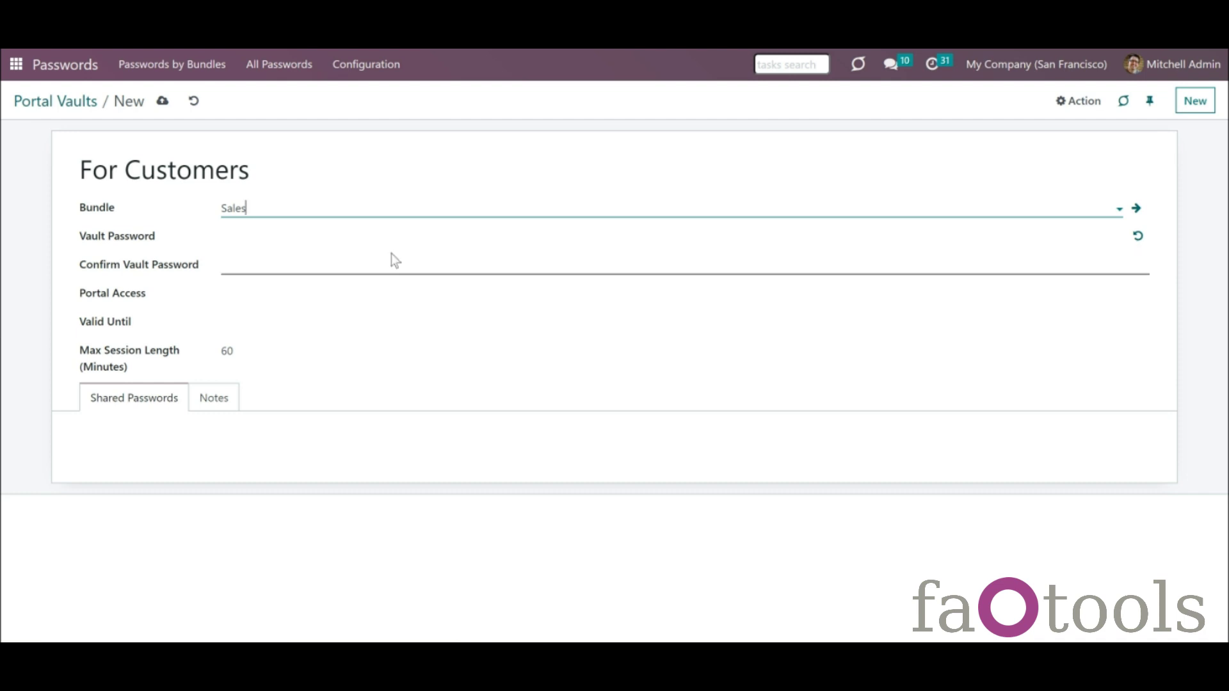
{"action": "left_click", "coordinate": [1140, 240]}
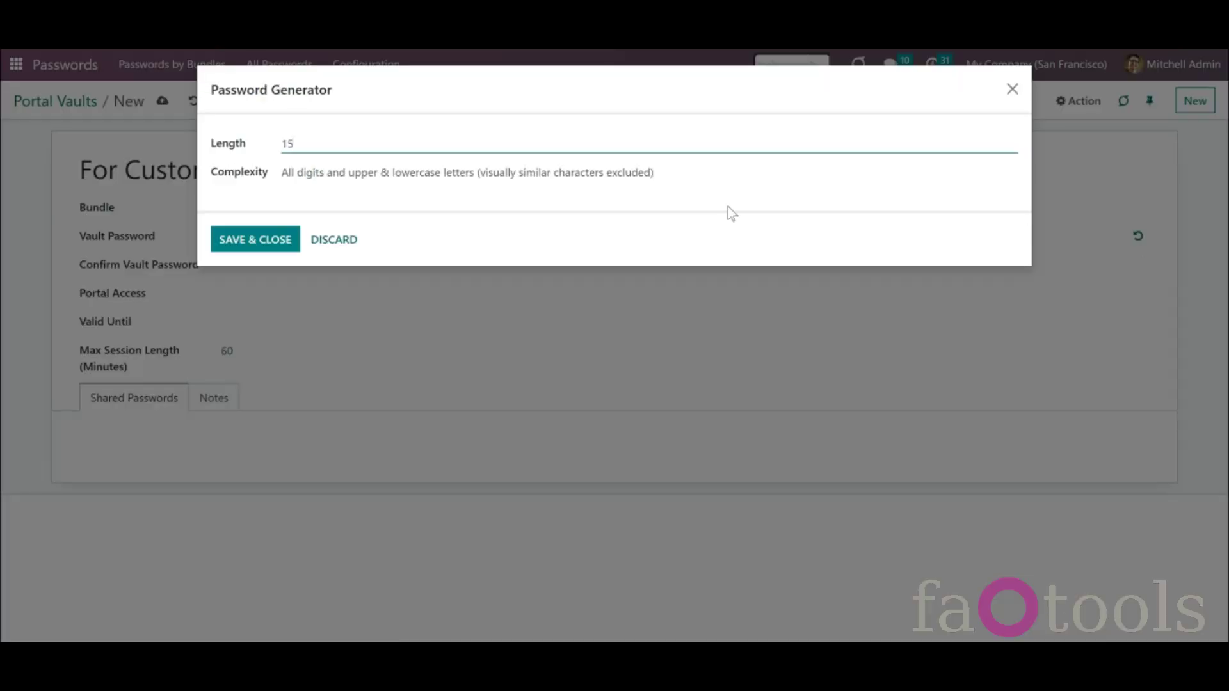
{"action": "left_click", "coordinate": [247, 239]}
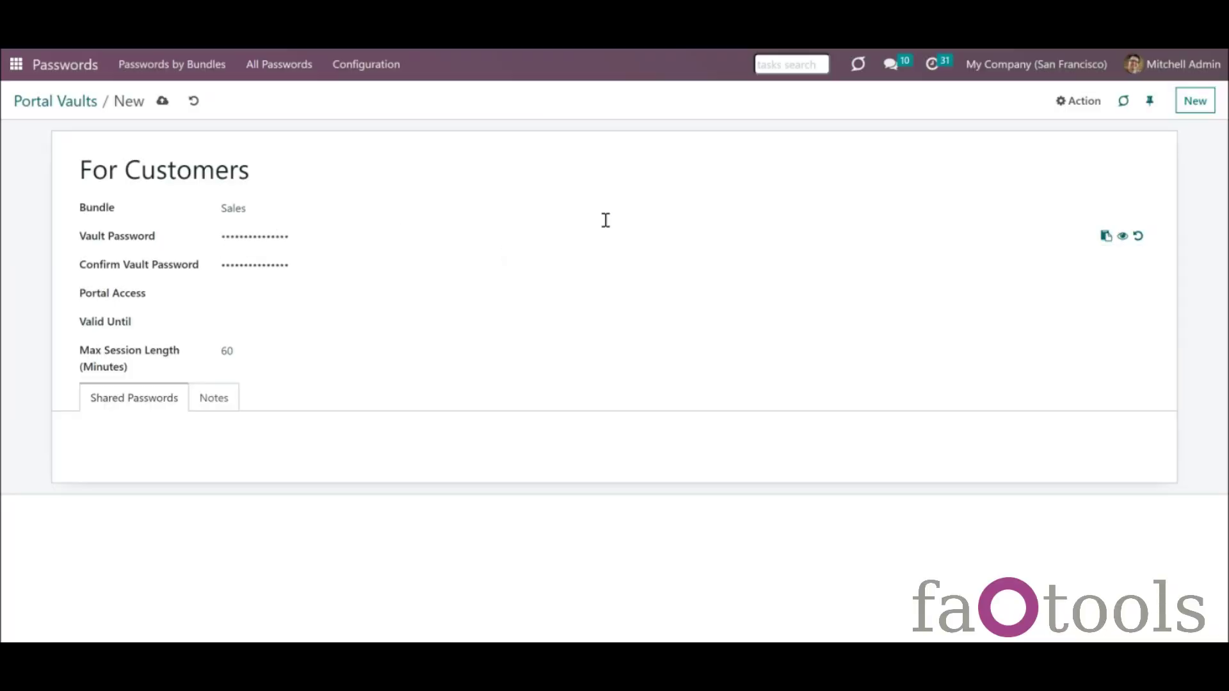
{"action": "left_click", "coordinate": [1122, 238]}
- Grant portal access to three contacts including Azure Interior and Deco Addict, valid until 03/31/2023
{"action": "left_click", "coordinate": [346, 295]}
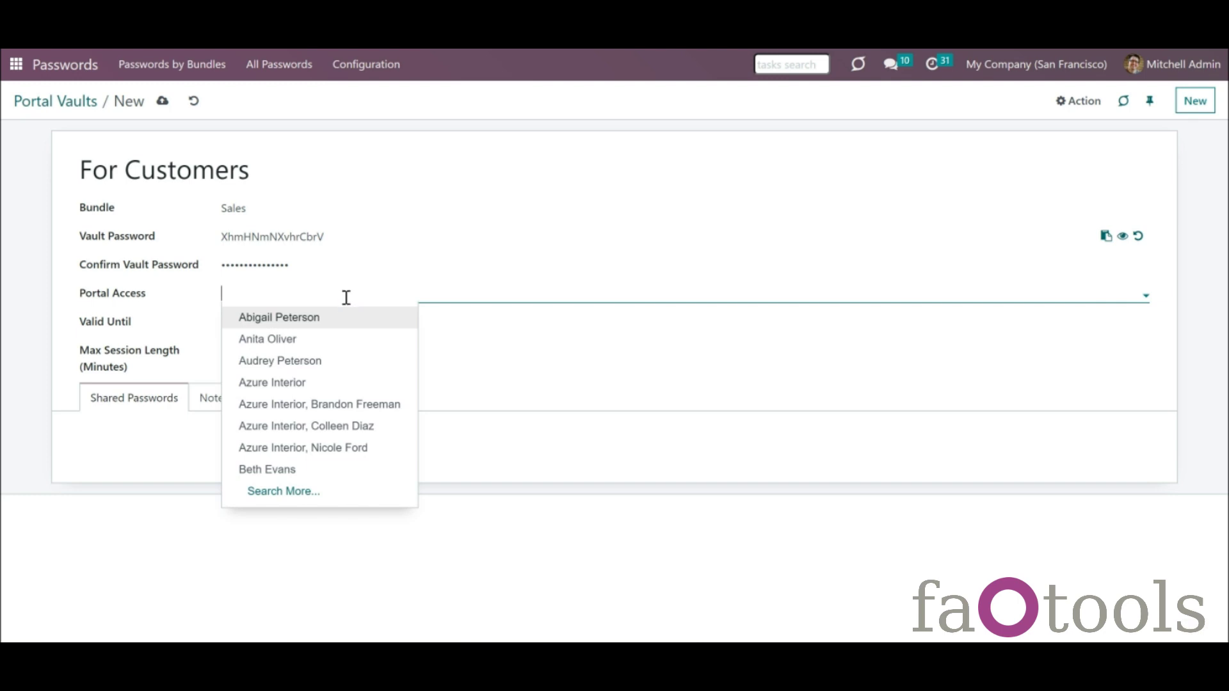
{"action": "left_click", "coordinate": [348, 320]}
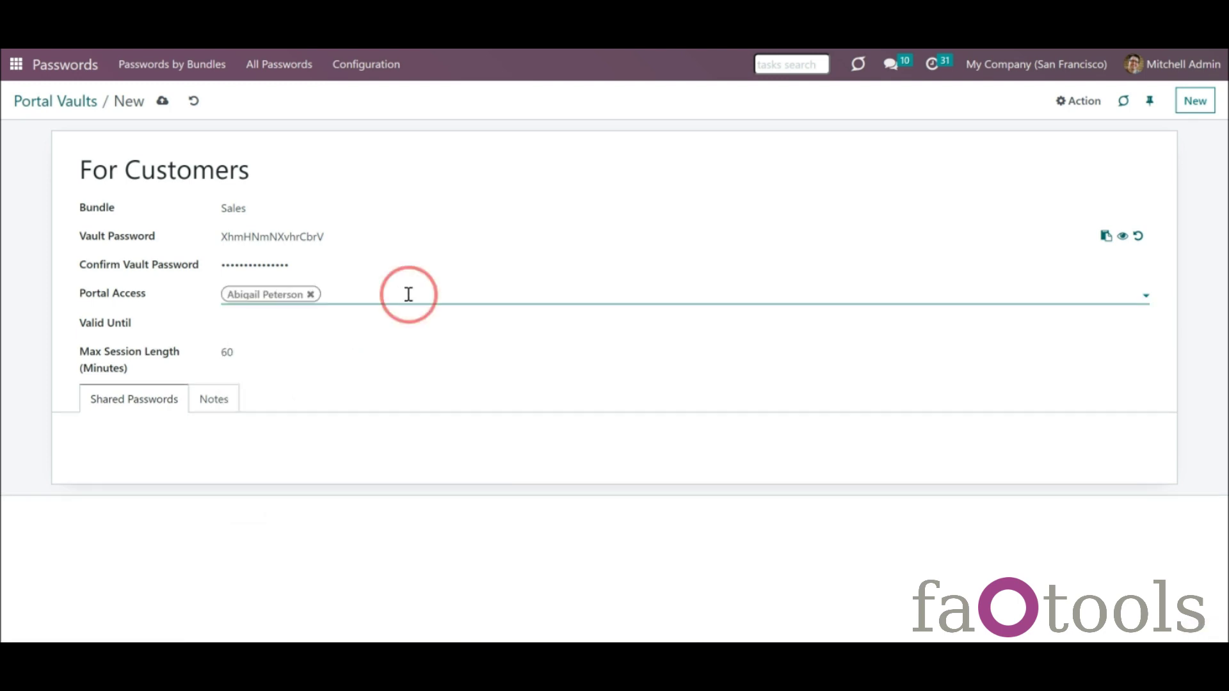
{"action": "left_click", "coordinate": [408, 295]}
{"action": "left_click", "coordinate": [382, 361]}
{"action": "left_click", "coordinate": [480, 294]}
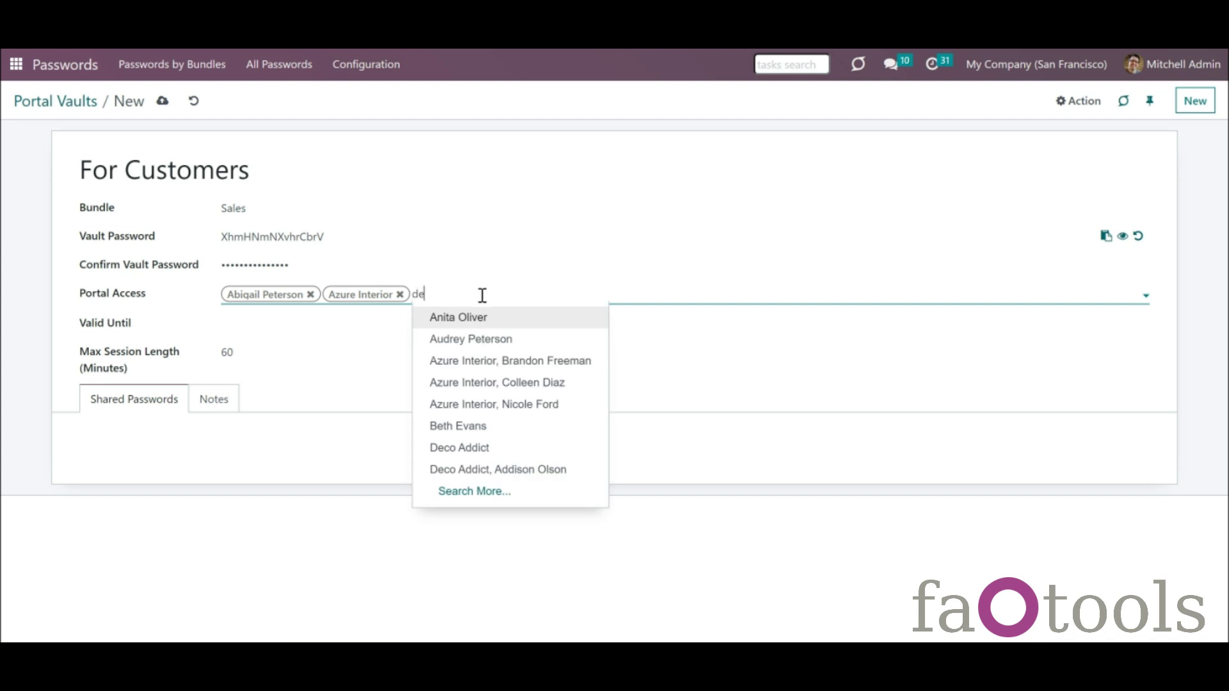
{"action": "left_click", "coordinate": [481, 324]}
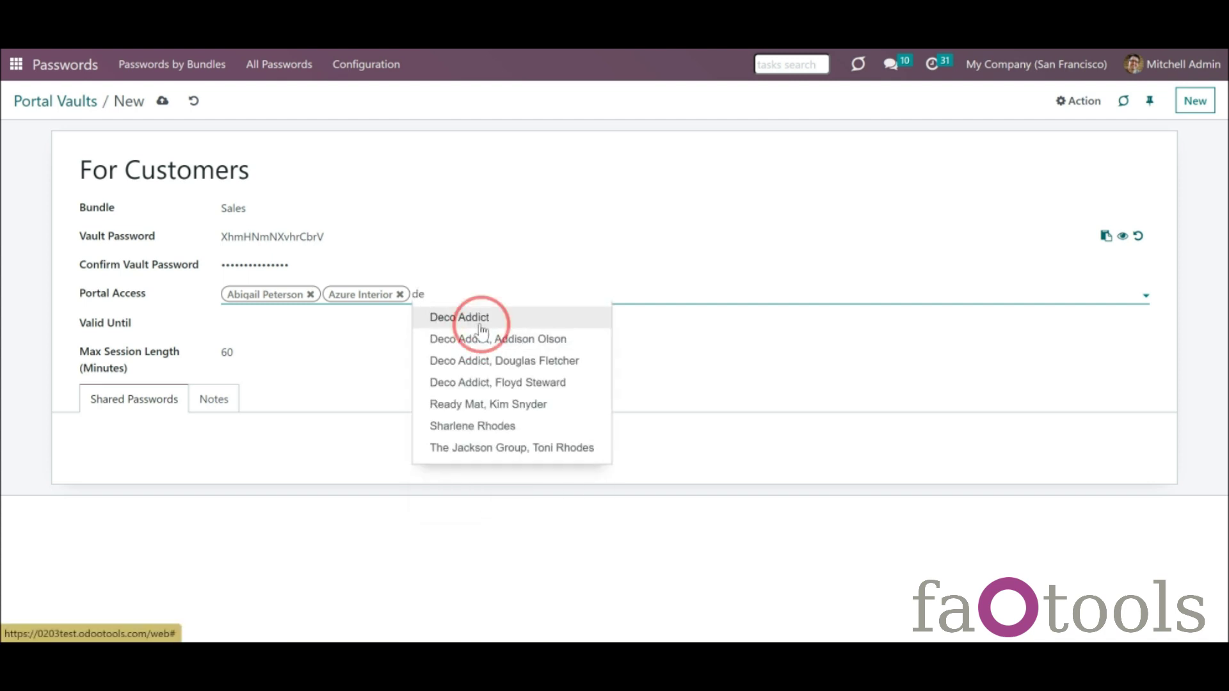
{"action": "left_click", "coordinate": [242, 329]}
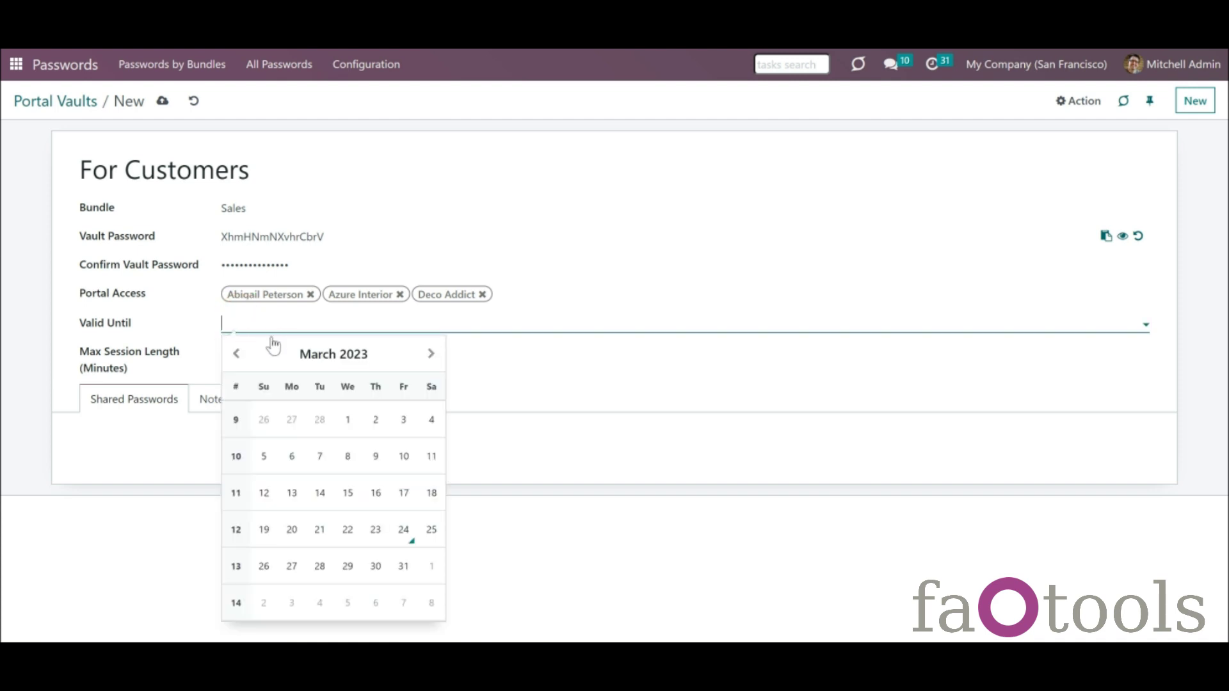
{"action": "left_click", "coordinate": [401, 566]}
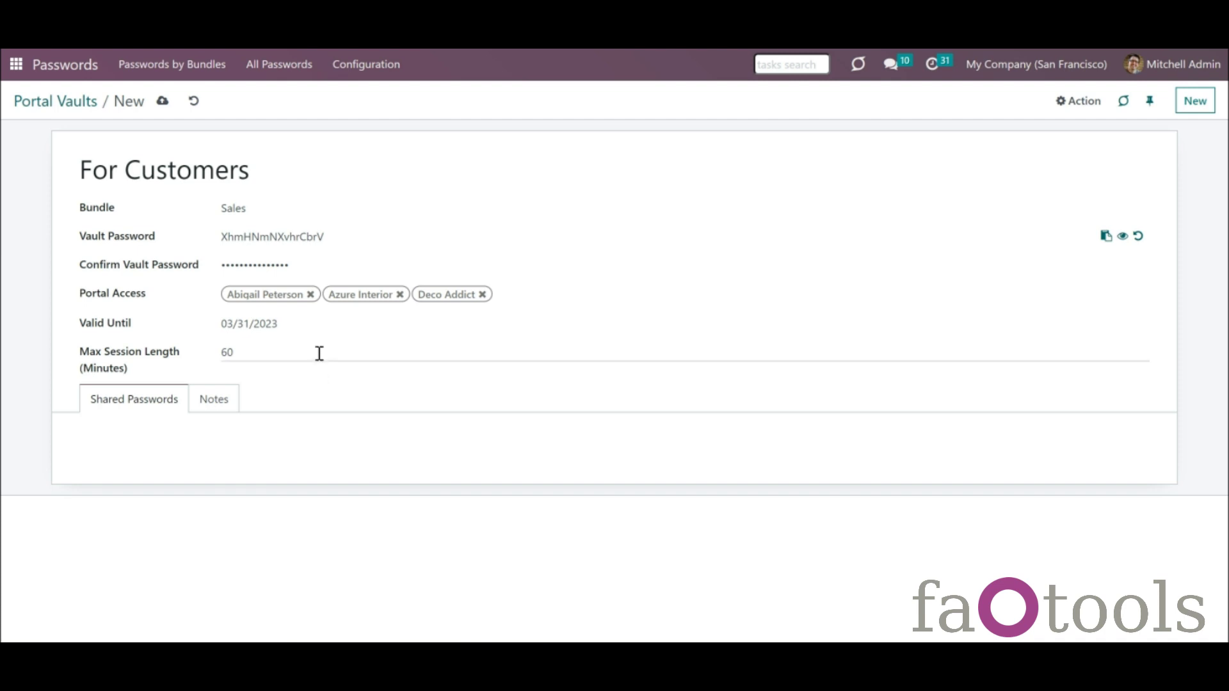
{"action": "left_click", "coordinate": [267, 353]}
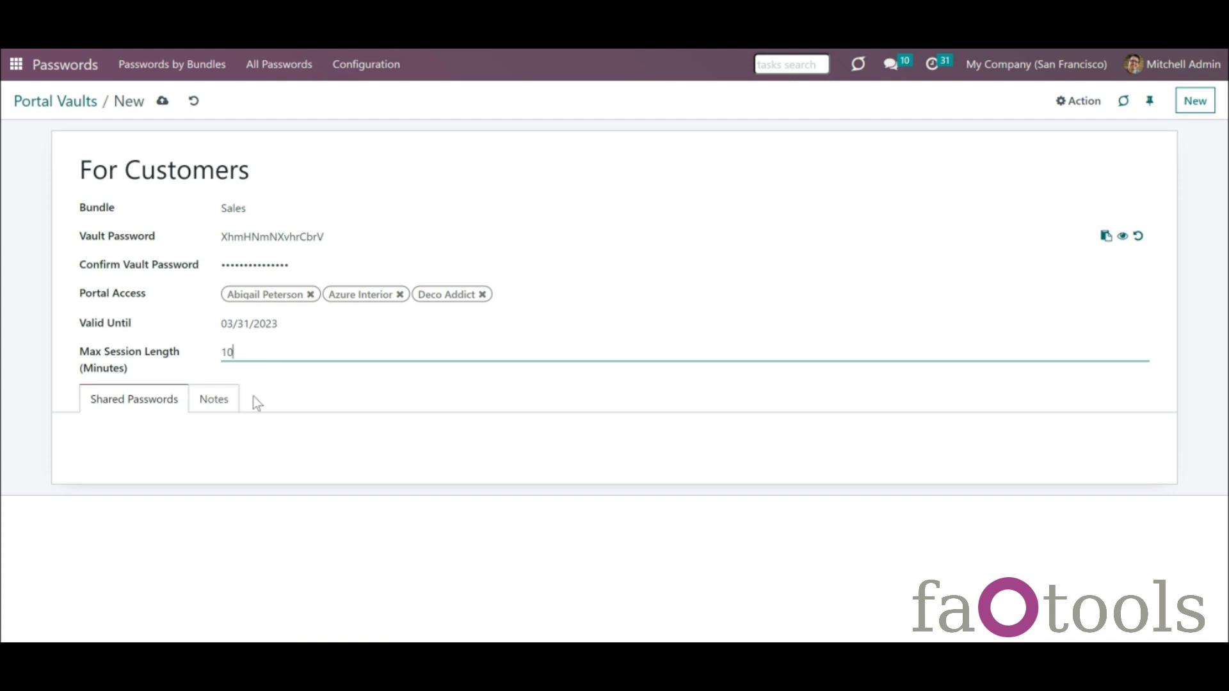
- Share Google Adsense, Modern Furniture and Taxes Classifier in the vault and save it
{"action": "left_click", "coordinate": [201, 442]}
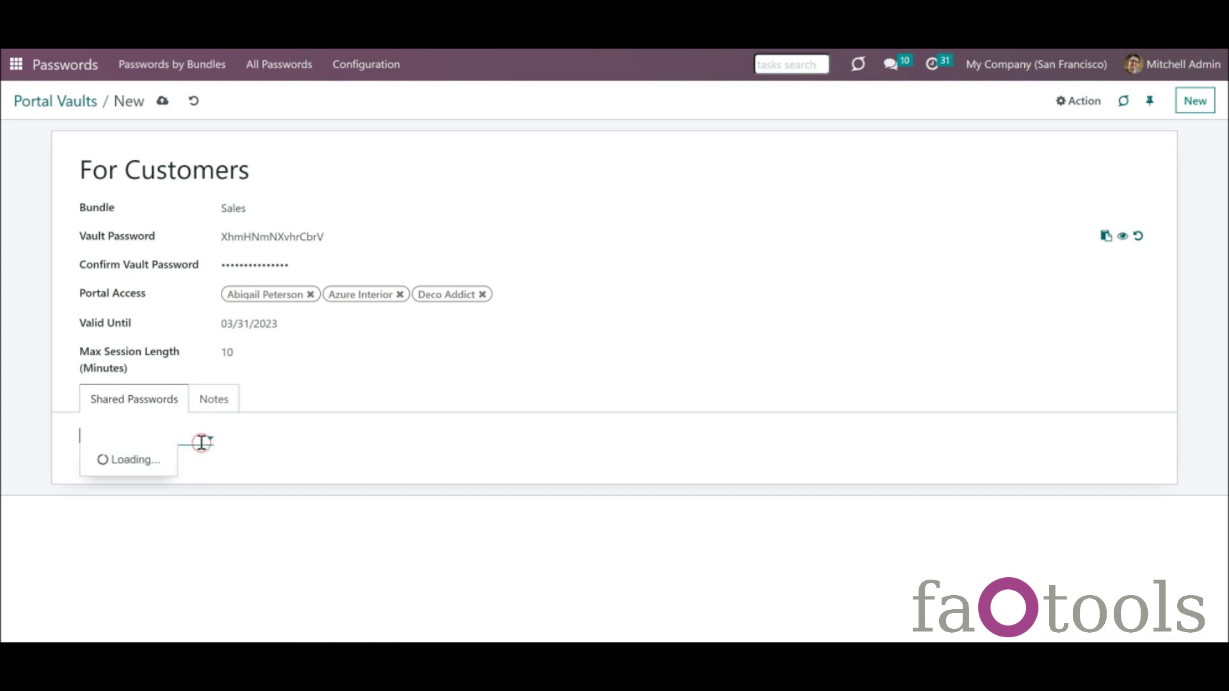
{"action": "left_click", "coordinate": [192, 461]}
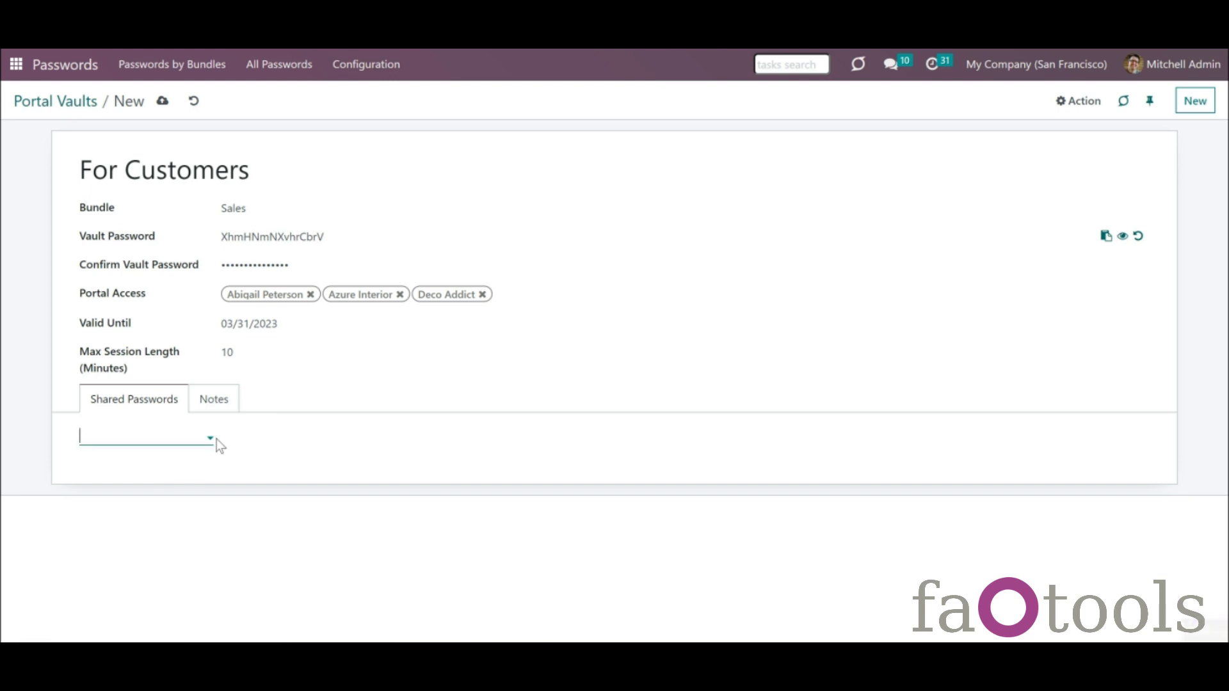
{"action": "left_click", "coordinate": [208, 436]}
{"action": "left_click", "coordinate": [229, 503]}
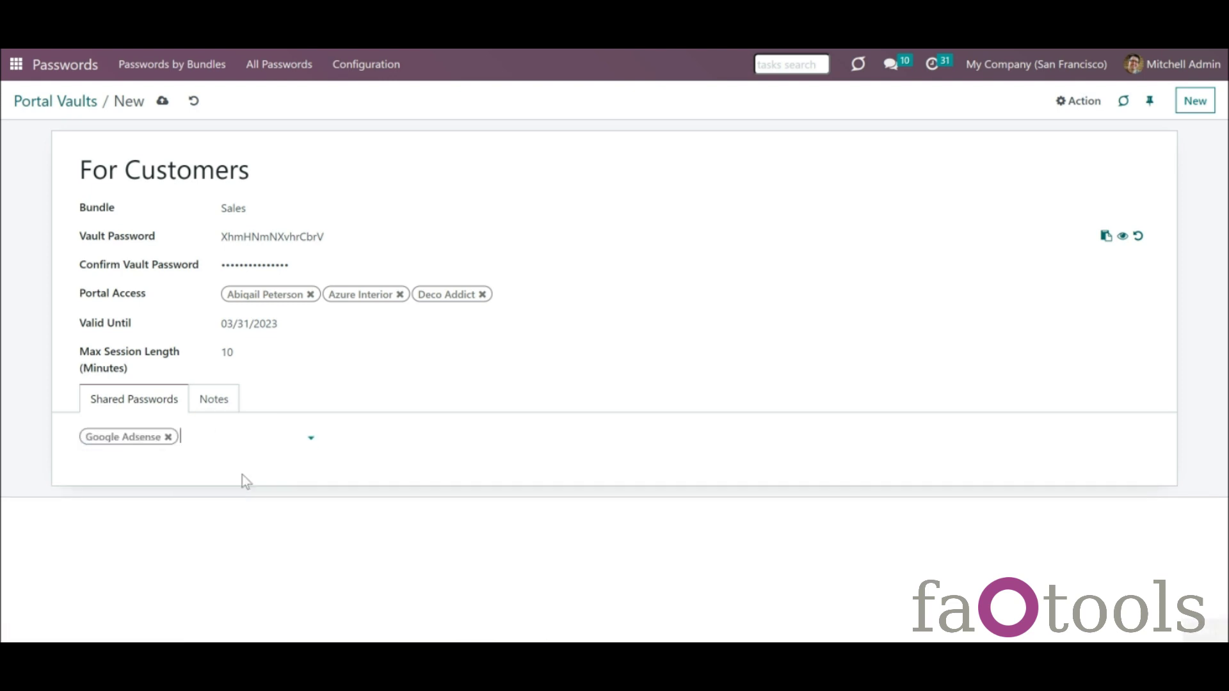
{"action": "left_click", "coordinate": [299, 432]}
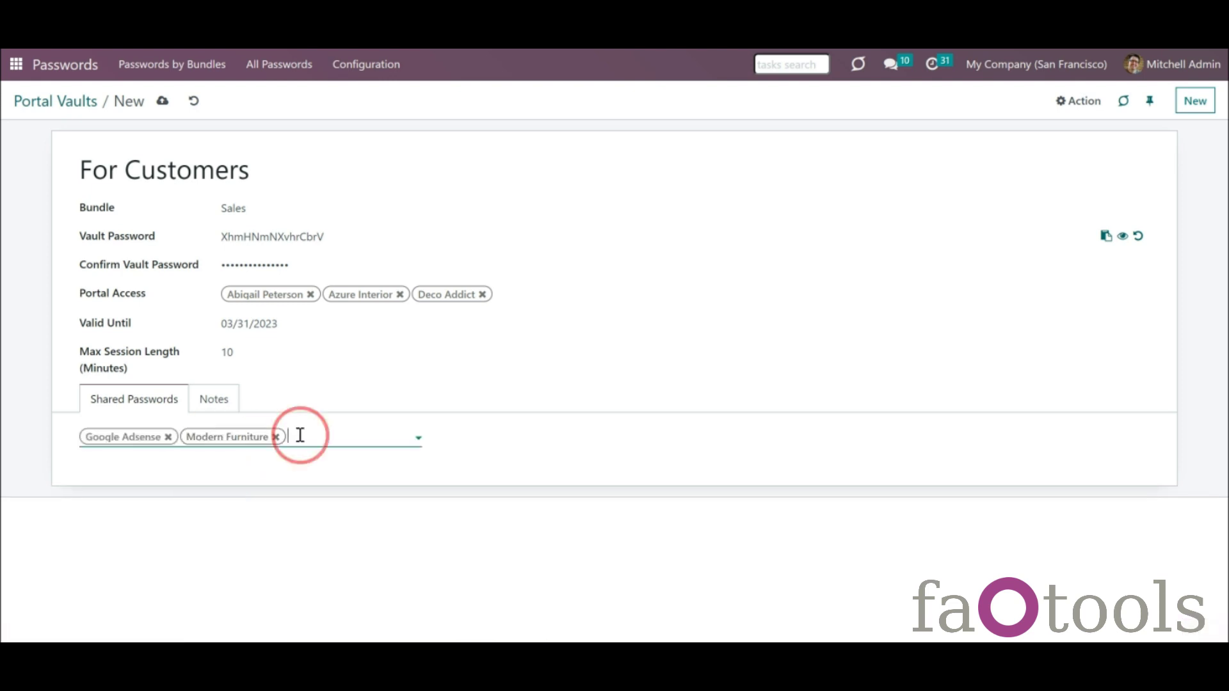
{"action": "left_click", "coordinate": [308, 500]}
{"action": "left_click", "coordinate": [215, 406]}
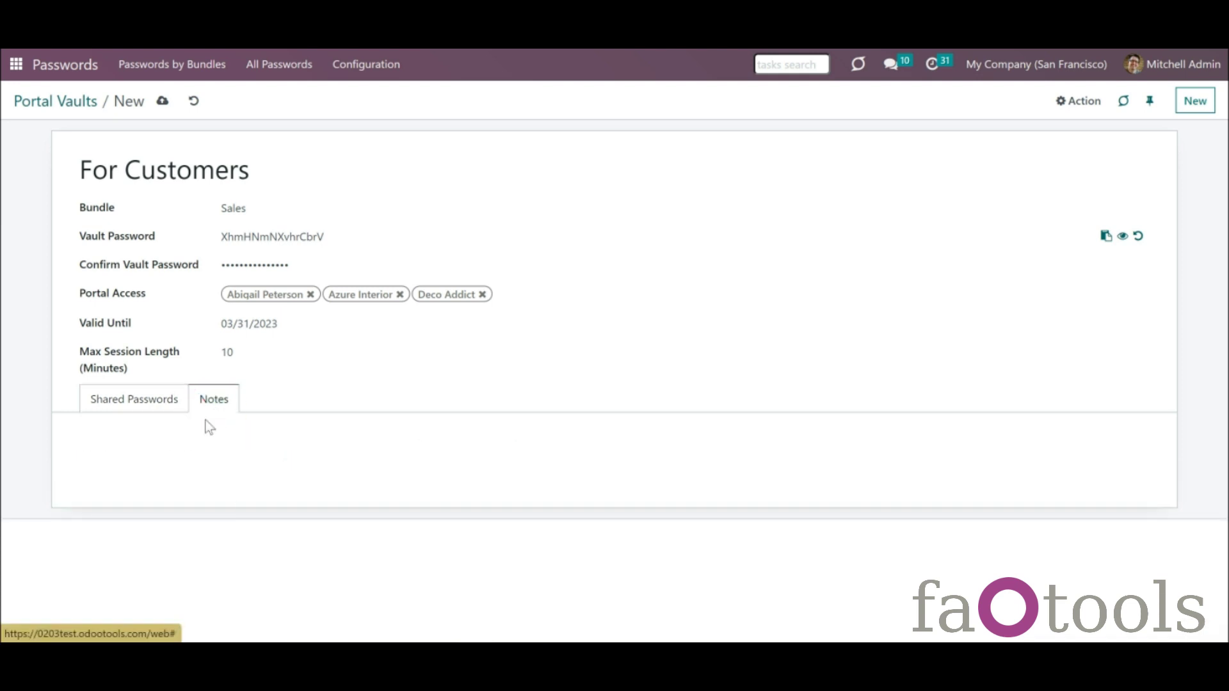
{"action": "left_click", "coordinate": [164, 103]}
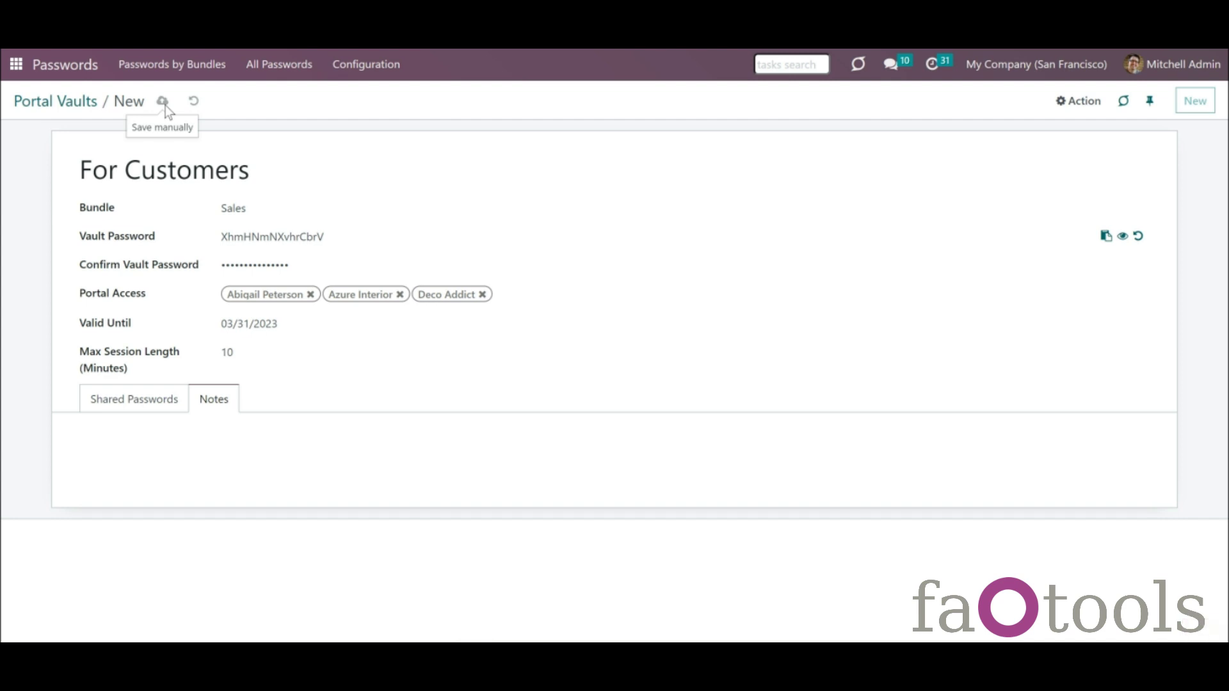
{"action": "left_click", "coordinate": [83, 75]}
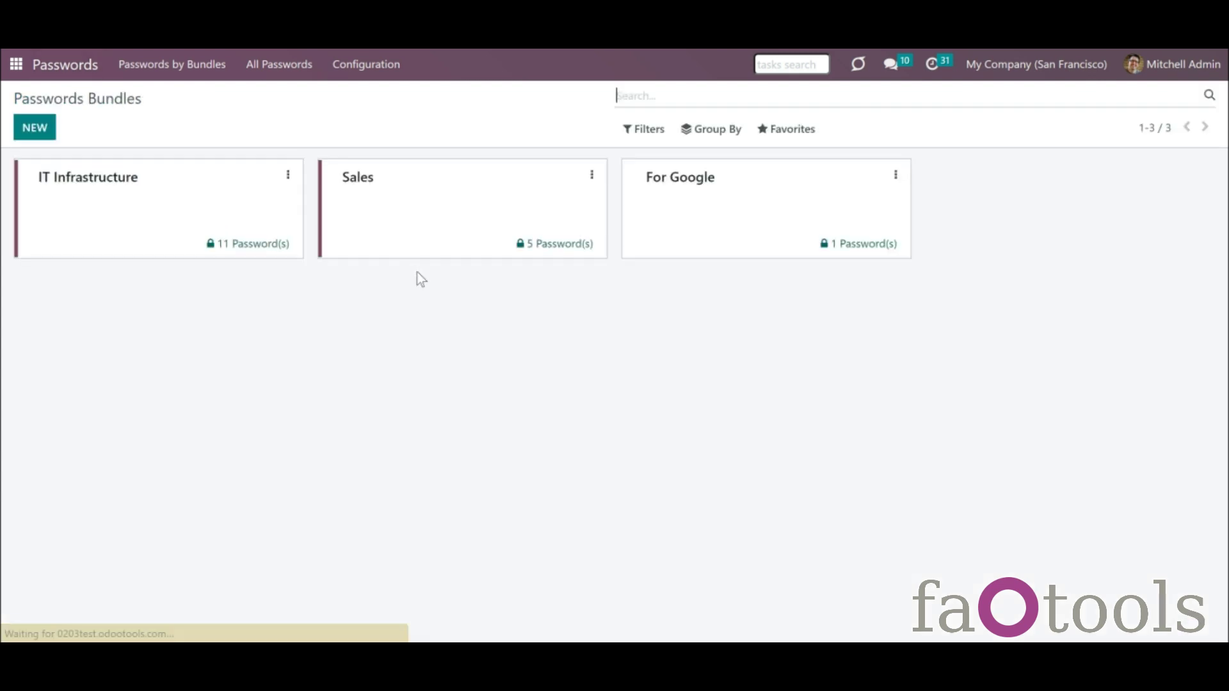
- Select Google Adsense 2 in the Sales bundle and choose Share in portal
{"action": "left_click", "coordinate": [397, 222]}
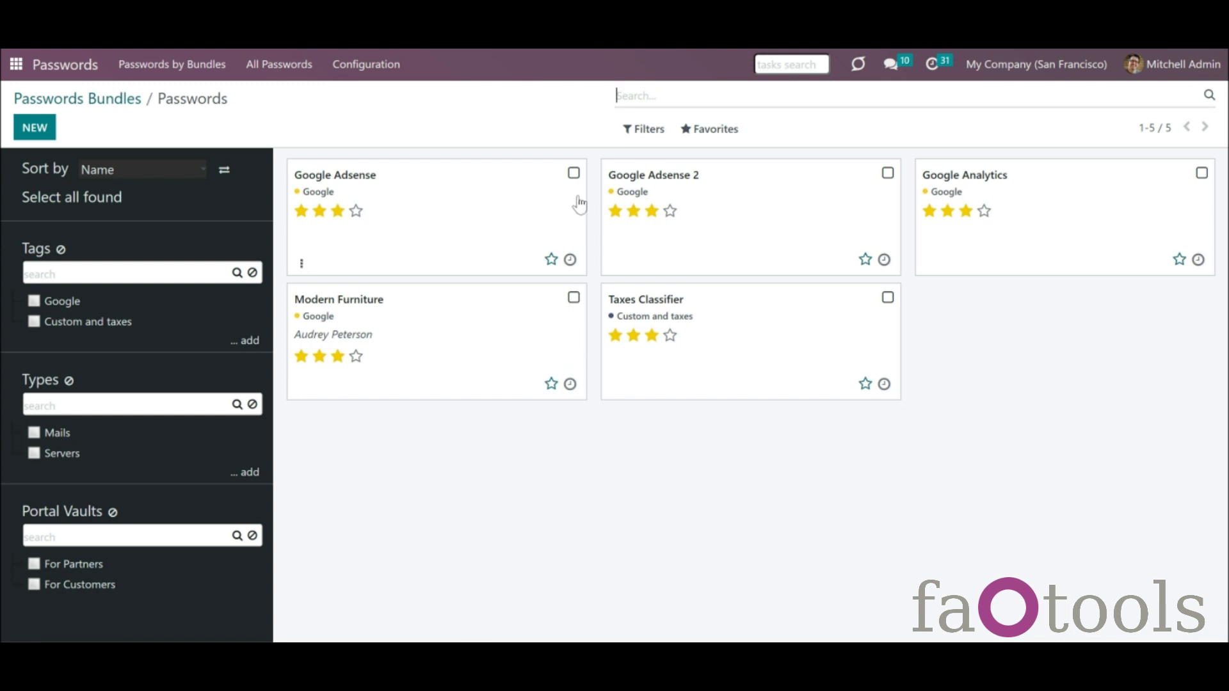
{"action": "left_click", "coordinate": [887, 174]}
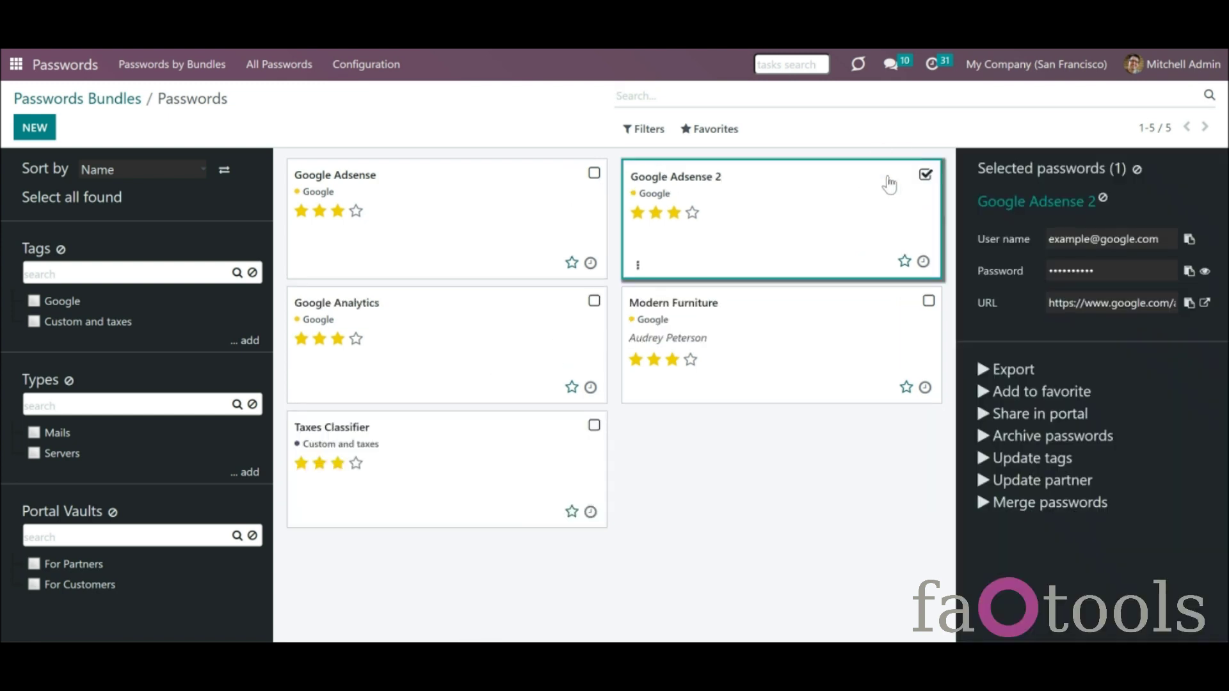
{"action": "left_click", "coordinate": [1055, 416]}
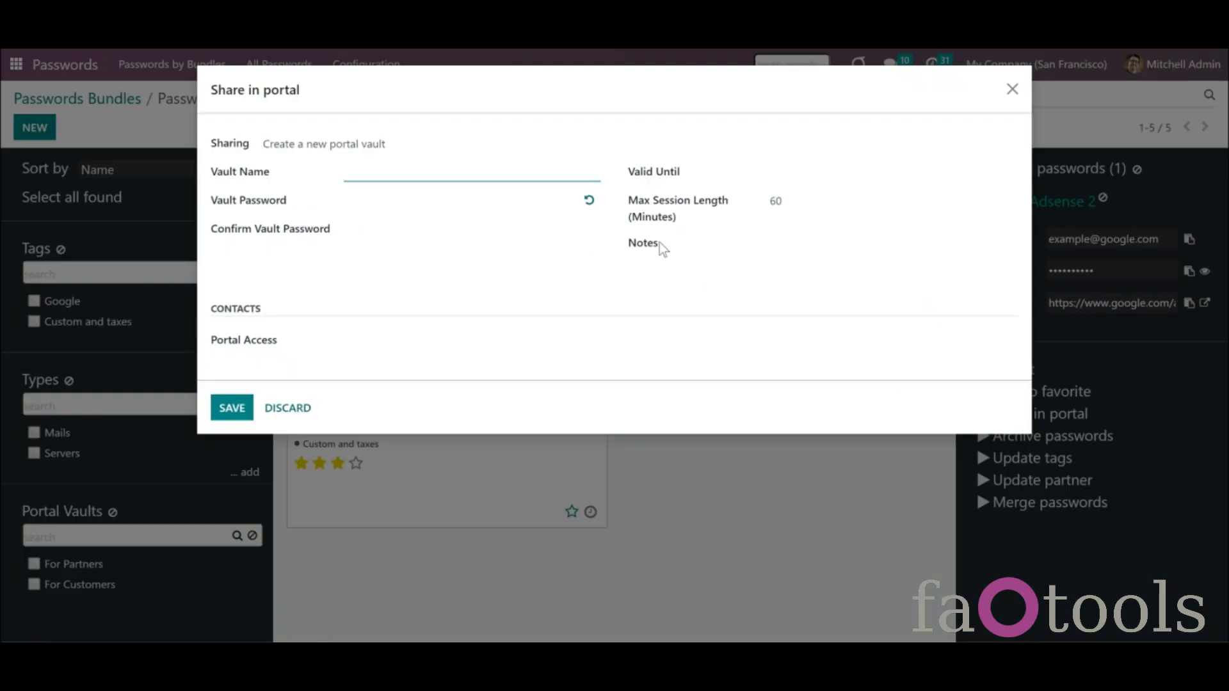
- Keep 'Create a new portal vault' as the sharing mode and give one contact portal access
{"action": "left_click", "coordinate": [516, 144]}
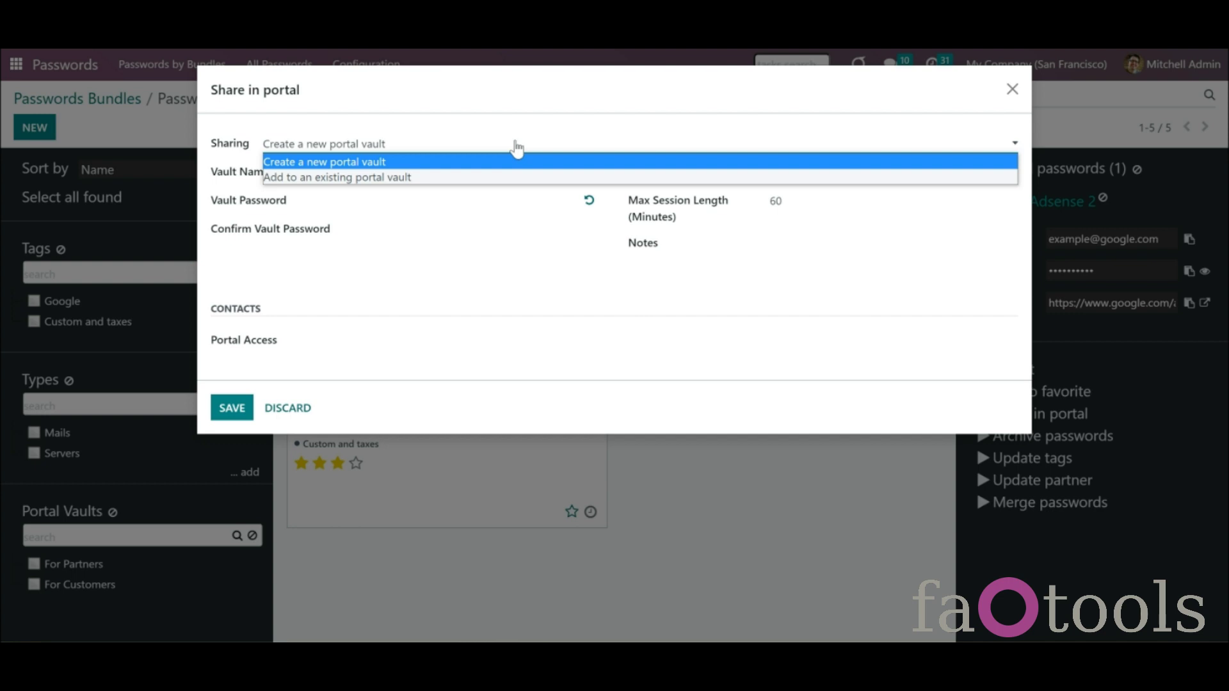
{"action": "left_click", "coordinate": [523, 176]}
{"action": "left_click", "coordinate": [523, 176]}
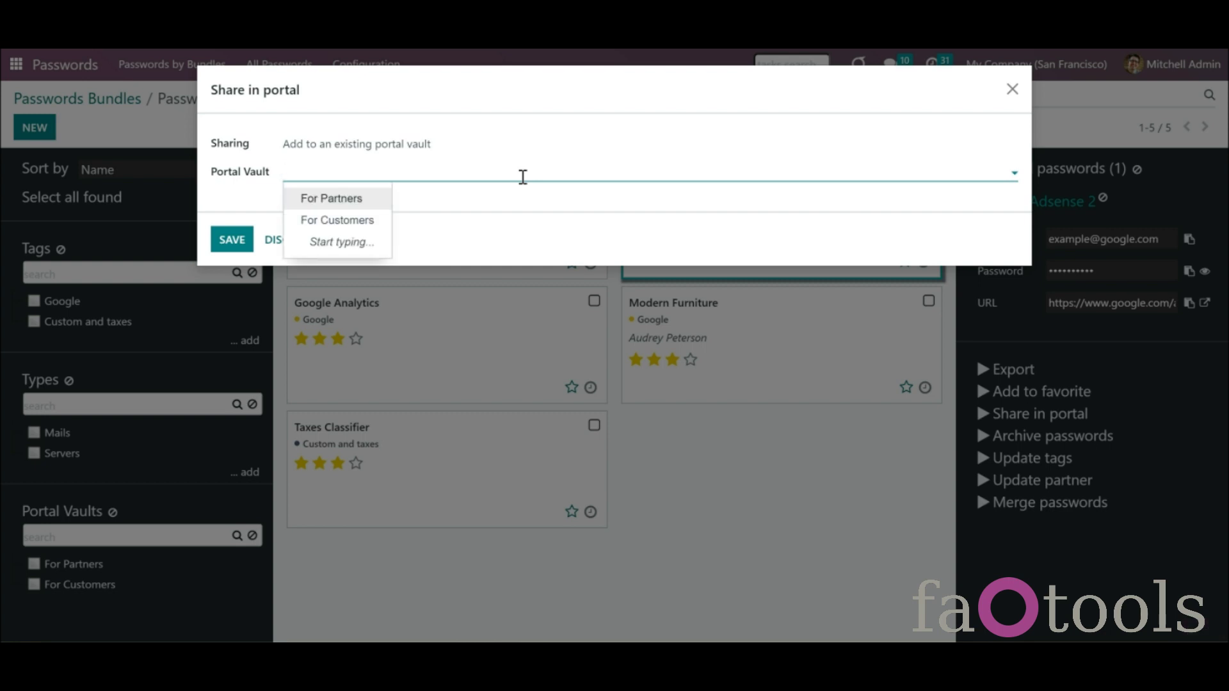
{"action": "left_click", "coordinate": [522, 176]}
{"action": "left_click", "coordinate": [516, 143]}
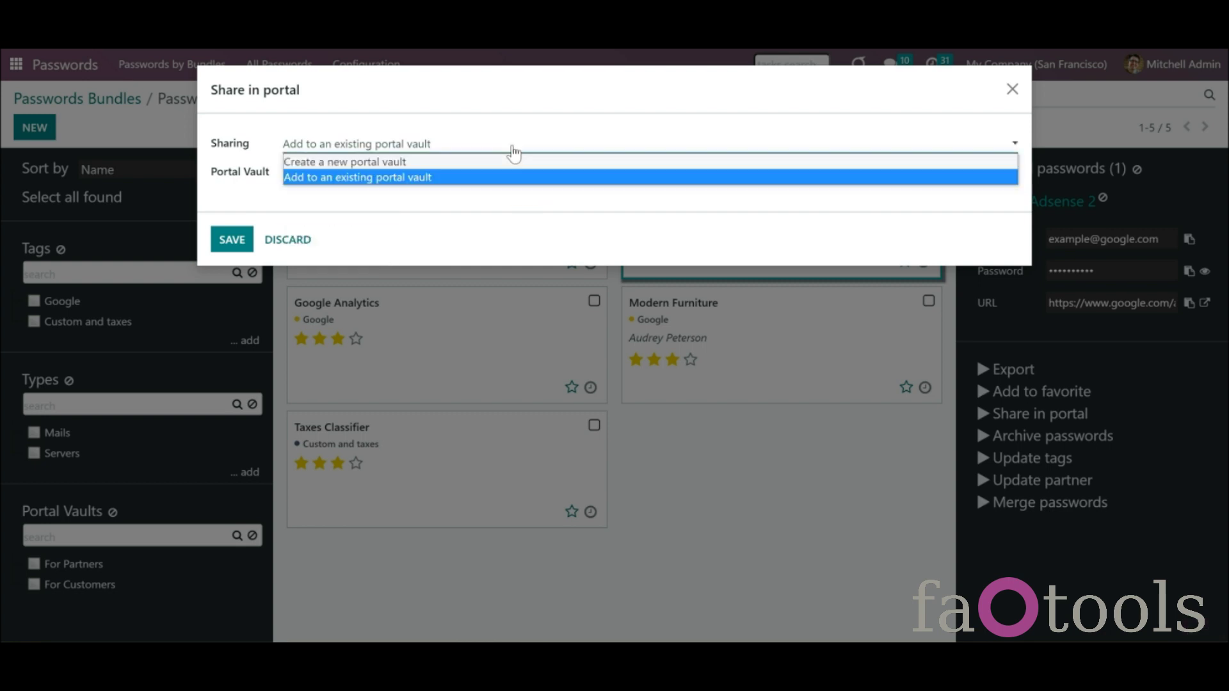
{"action": "left_click", "coordinate": [511, 161]}
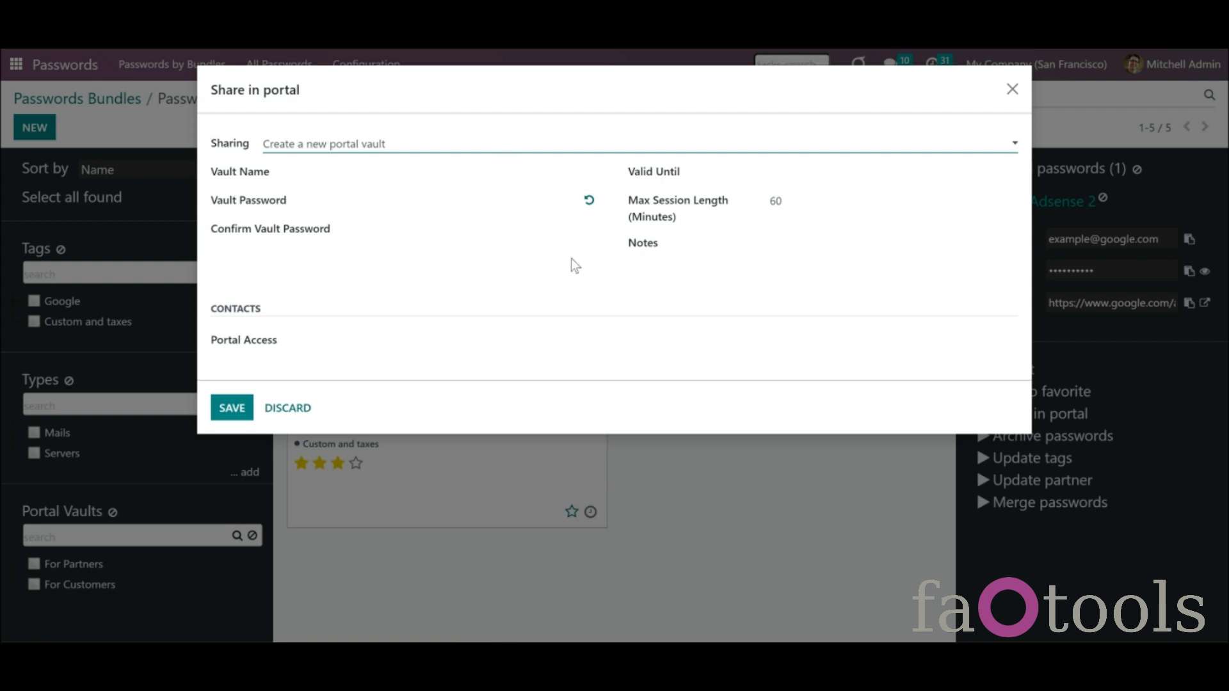
{"action": "left_click", "coordinate": [520, 347]}
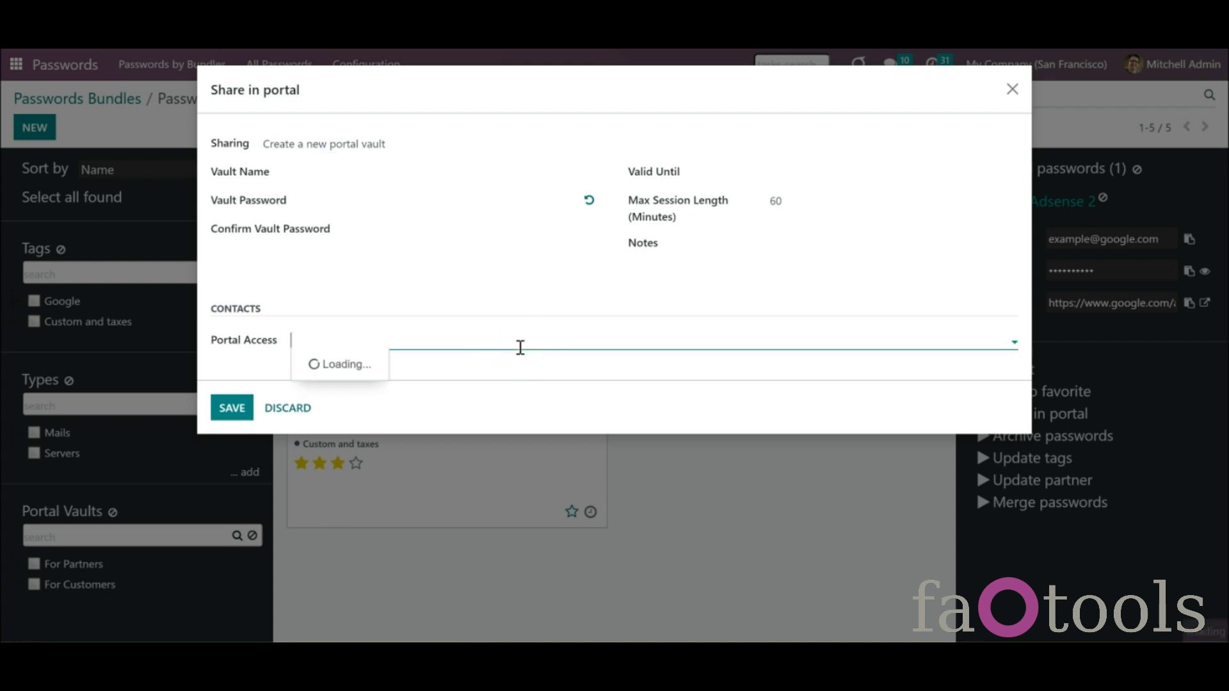
{"action": "left_click", "coordinate": [434, 387]}
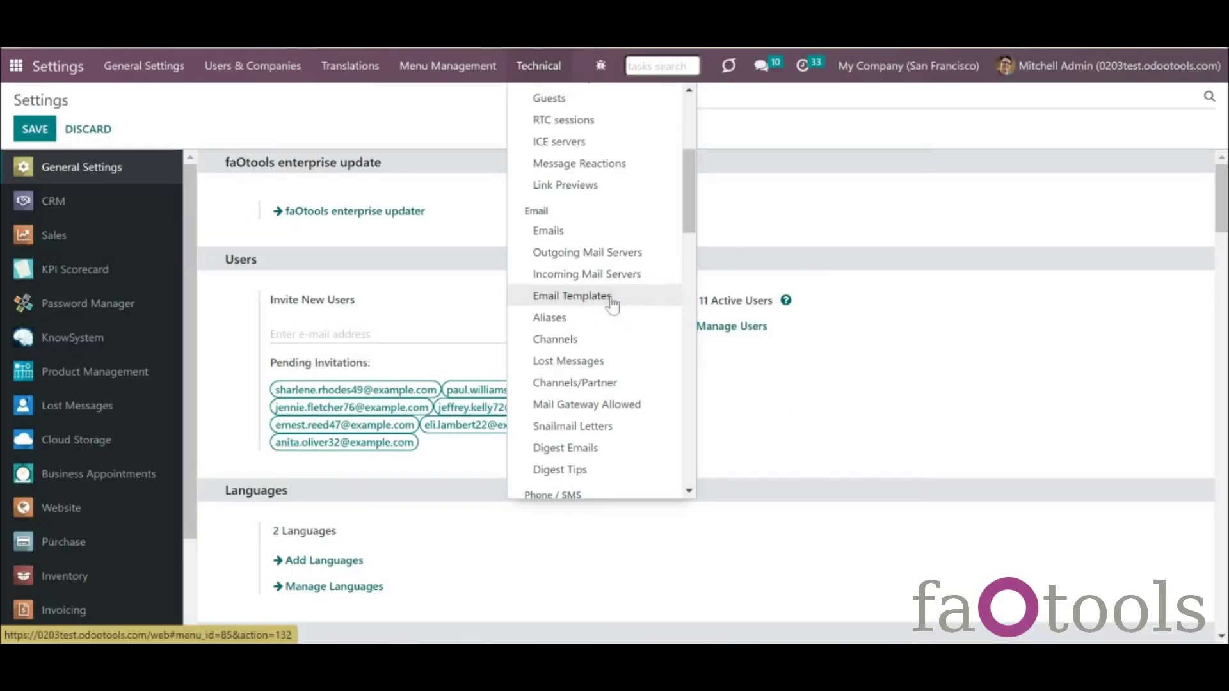
- Open the Portal Vault Invitation email template after removing the Base Templates filter
{"action": "left_click", "coordinate": [611, 299]}
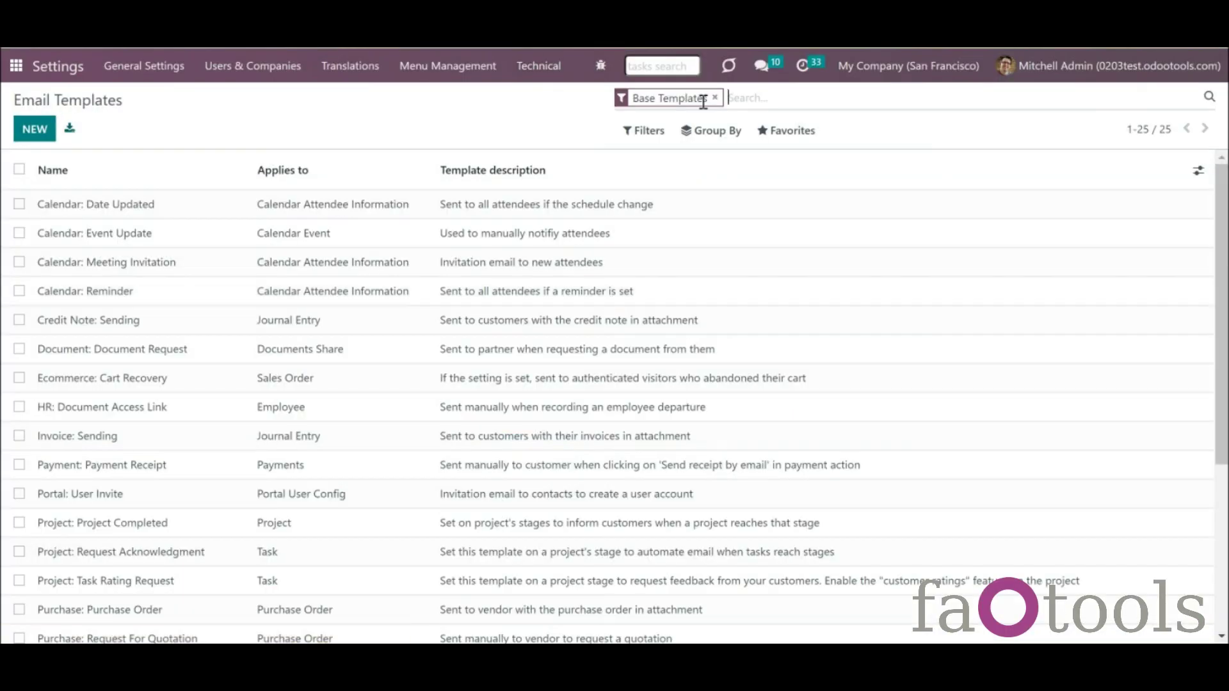
{"action": "left_click", "coordinate": [715, 97]}
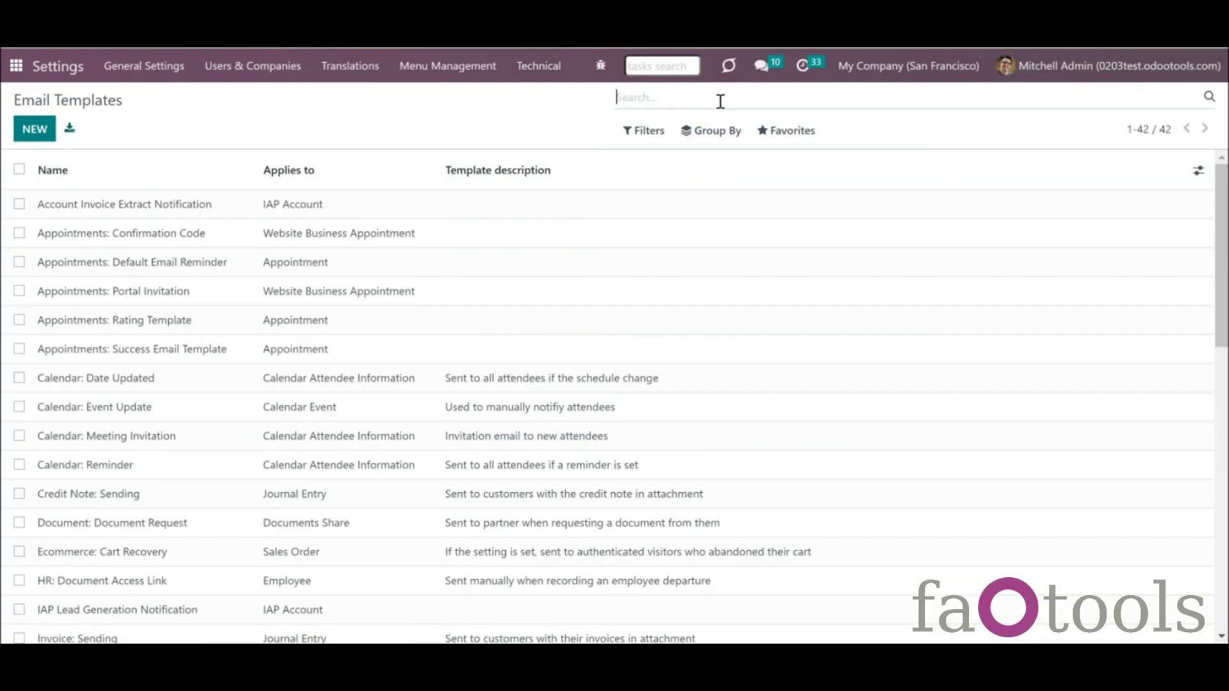
{"action": "scroll", "coordinate": [1211, 252], "scroll_direction": "down", "scroll_amount": 5}
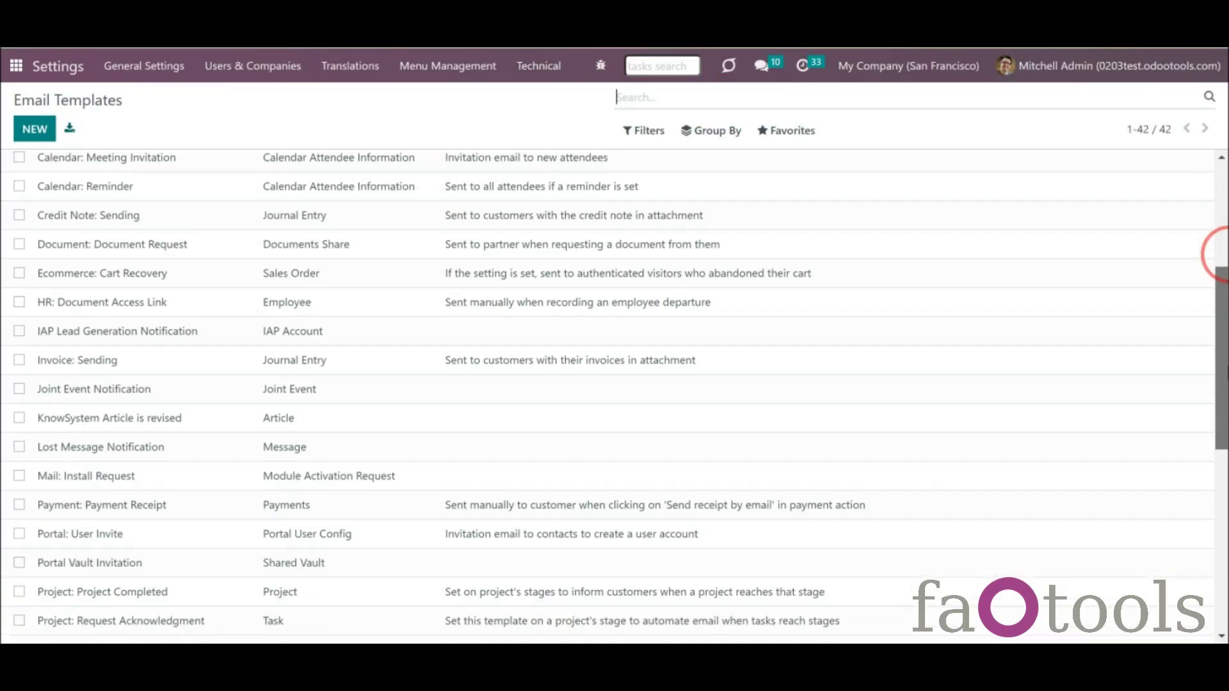
{"action": "left_click", "coordinate": [150, 496]}
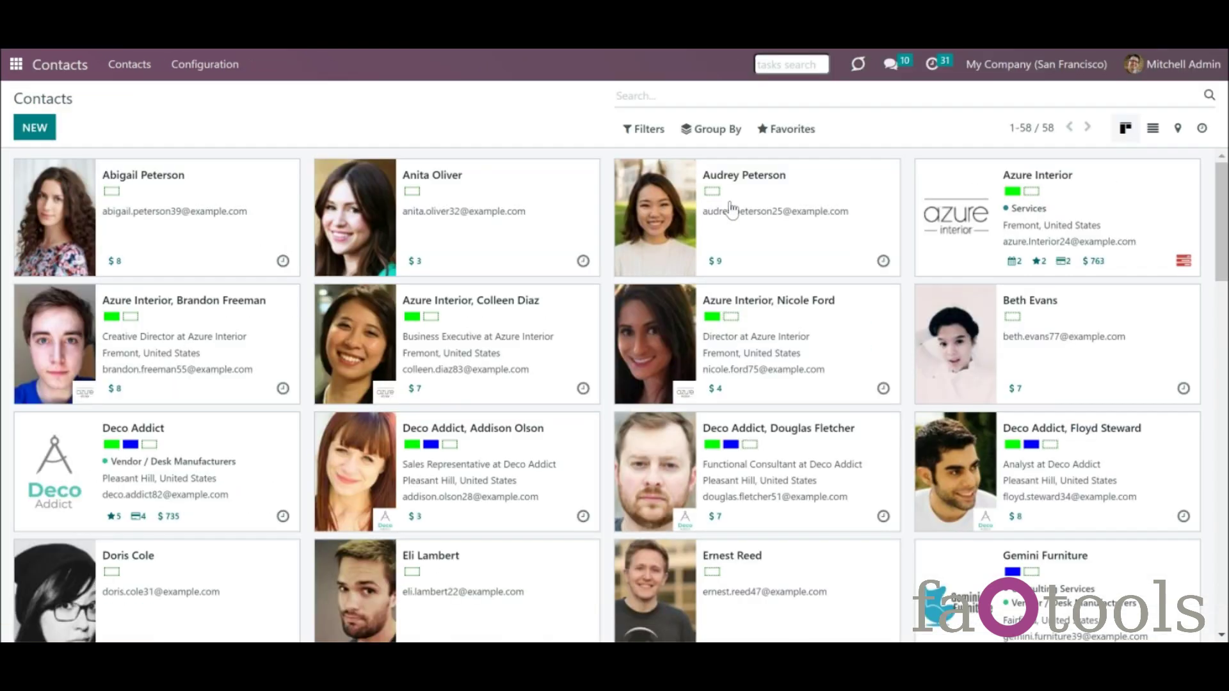
- Check the Azure Interior contact's actions, then select the Google Adsense password
{"action": "left_click", "coordinate": [990, 237]}
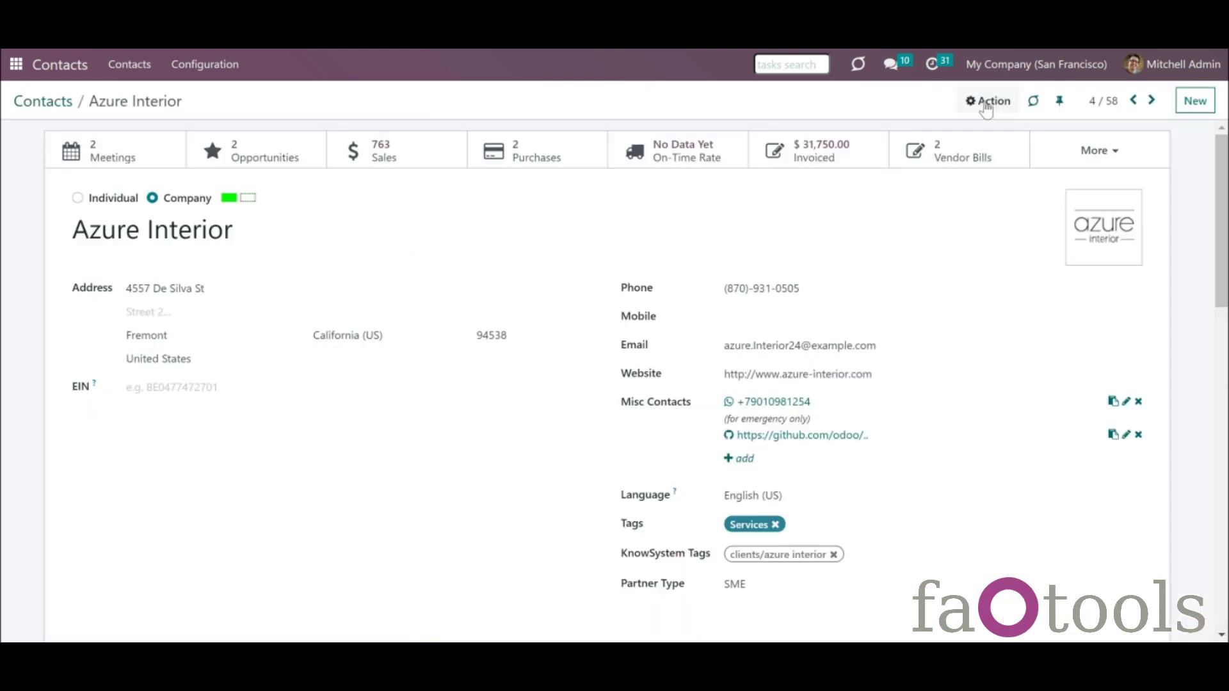
{"action": "left_click", "coordinate": [989, 101]}
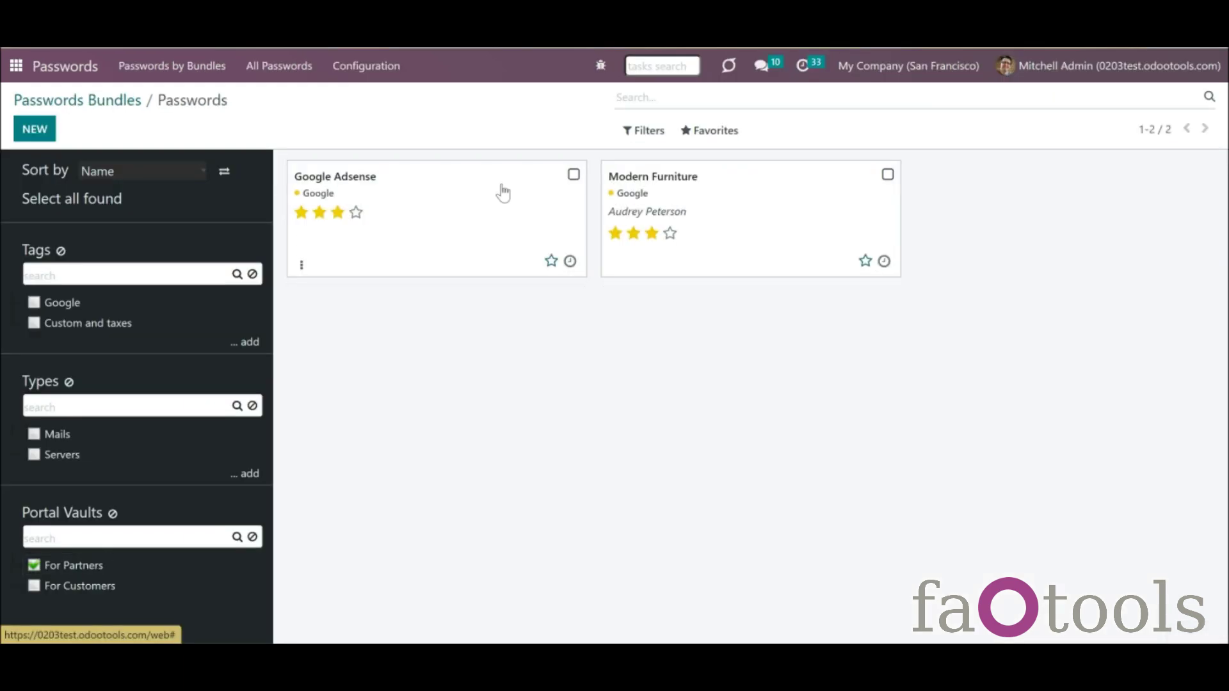
{"action": "left_click", "coordinate": [442, 221]}
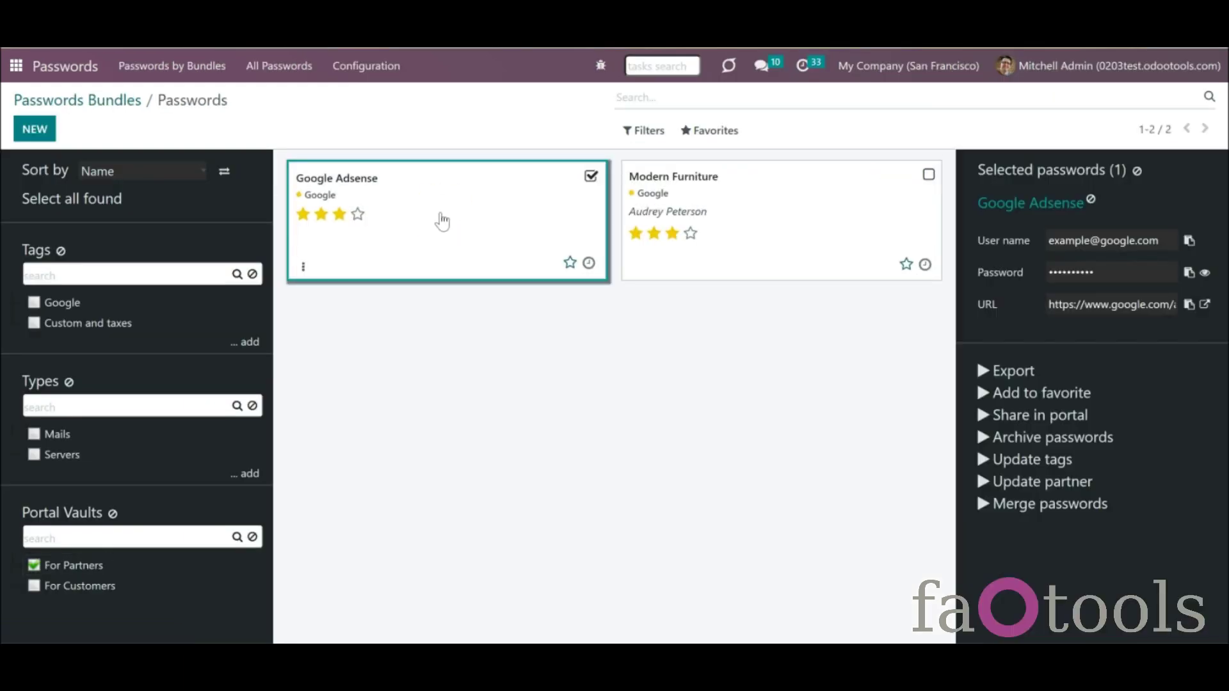
- Regenerate Google Adsense's password with digits and mixed-case letters, save, and log in to For Partners
{"action": "left_click", "coordinate": [584, 255]}
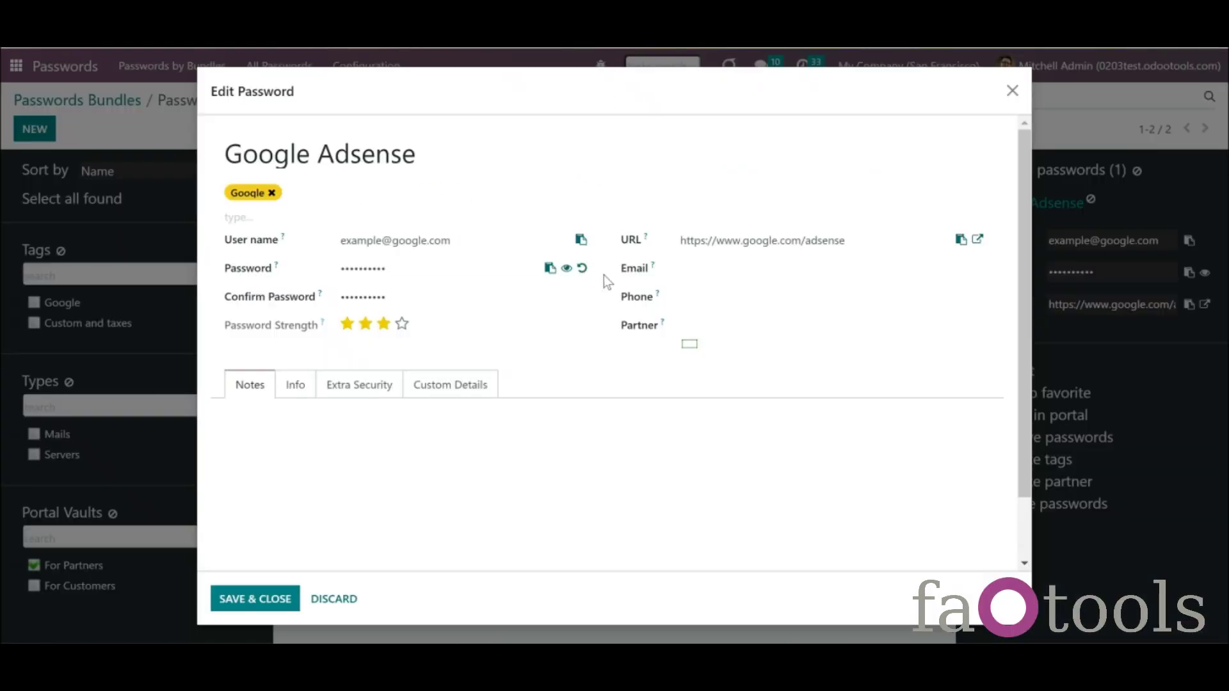
{"action": "left_click", "coordinate": [582, 268]}
{"action": "left_click", "coordinate": [403, 176]}
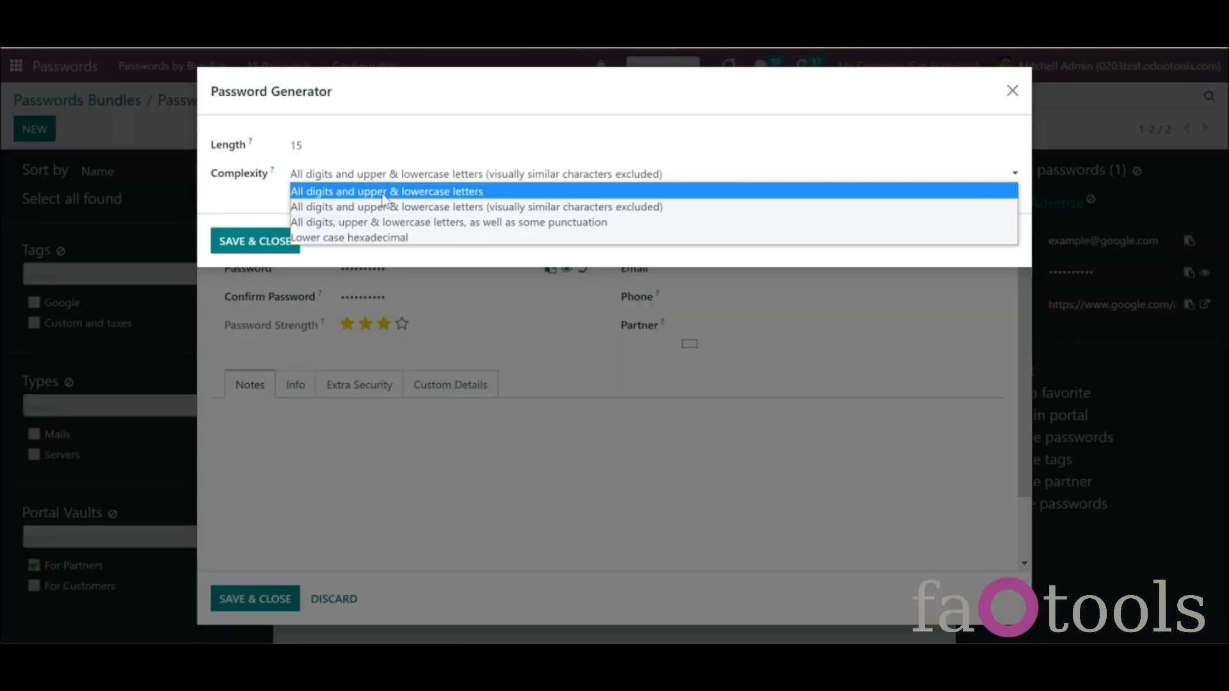
{"action": "left_click", "coordinate": [383, 193]}
{"action": "left_click", "coordinate": [297, 145]}
{"action": "left_click", "coordinate": [268, 247]}
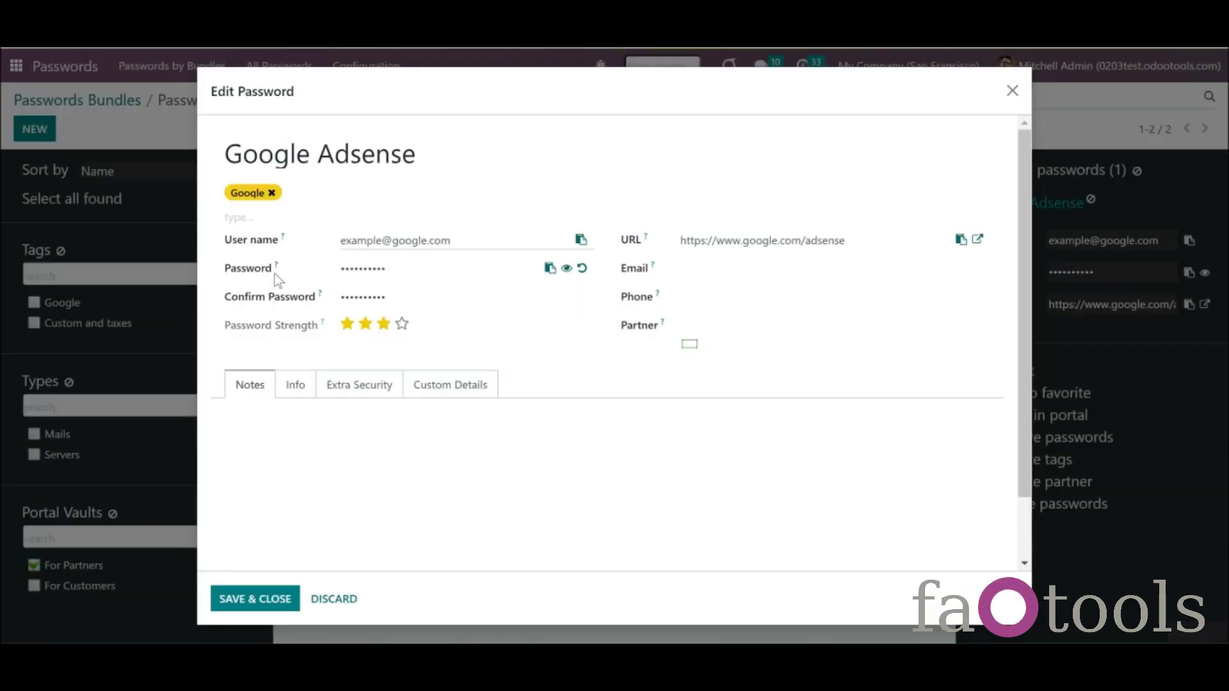
{"action": "left_click", "coordinate": [567, 268]}
{"action": "left_click", "coordinate": [266, 605]}
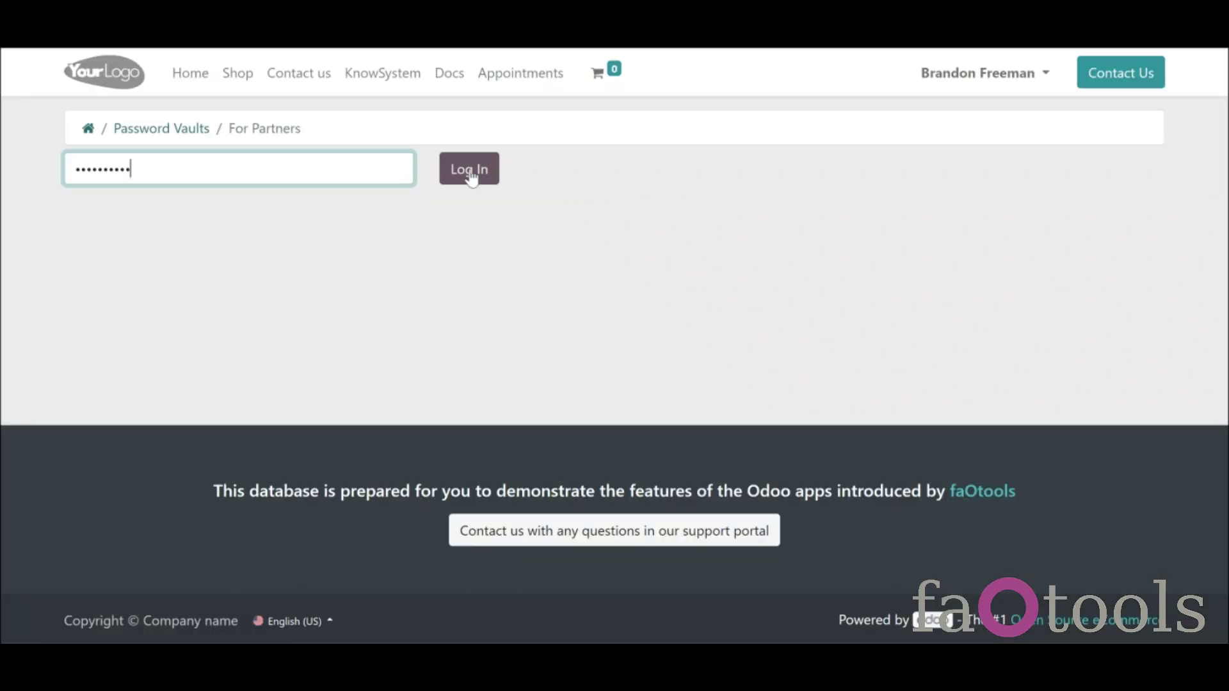
{"action": "left_click", "coordinate": [484, 178]}
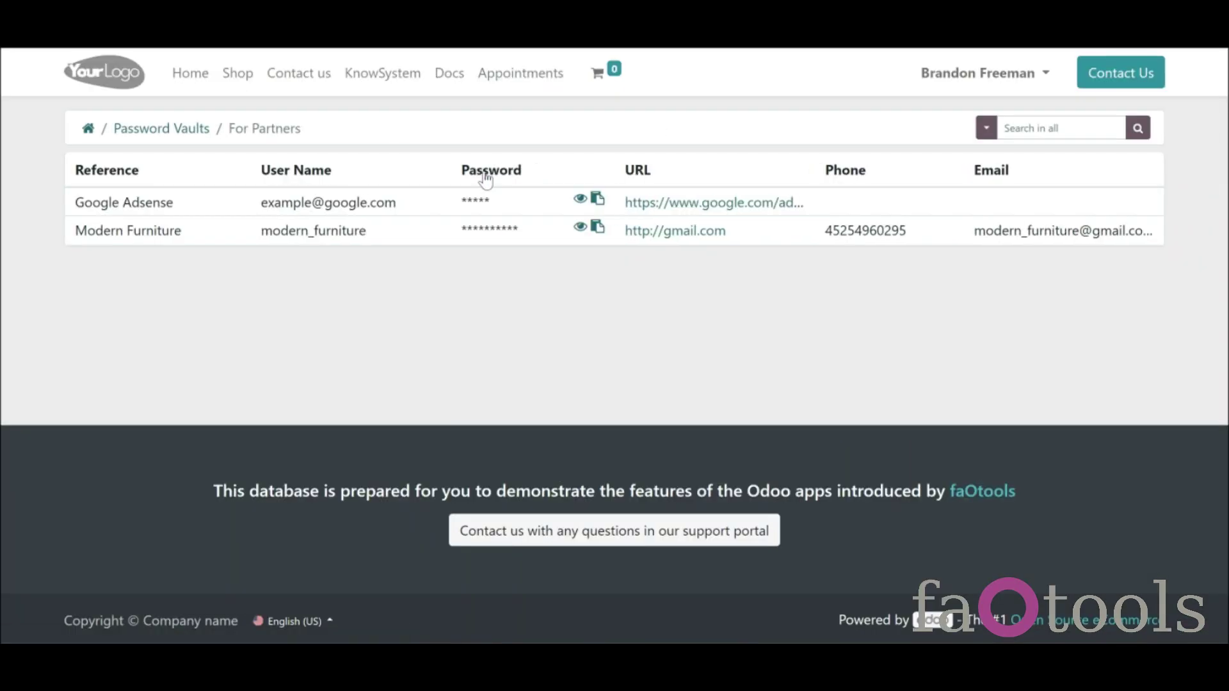
- Reveal Google Adsense's password in the portal, then search the admin's portal vaults for 'custom'
{"action": "left_click", "coordinate": [580, 199]}
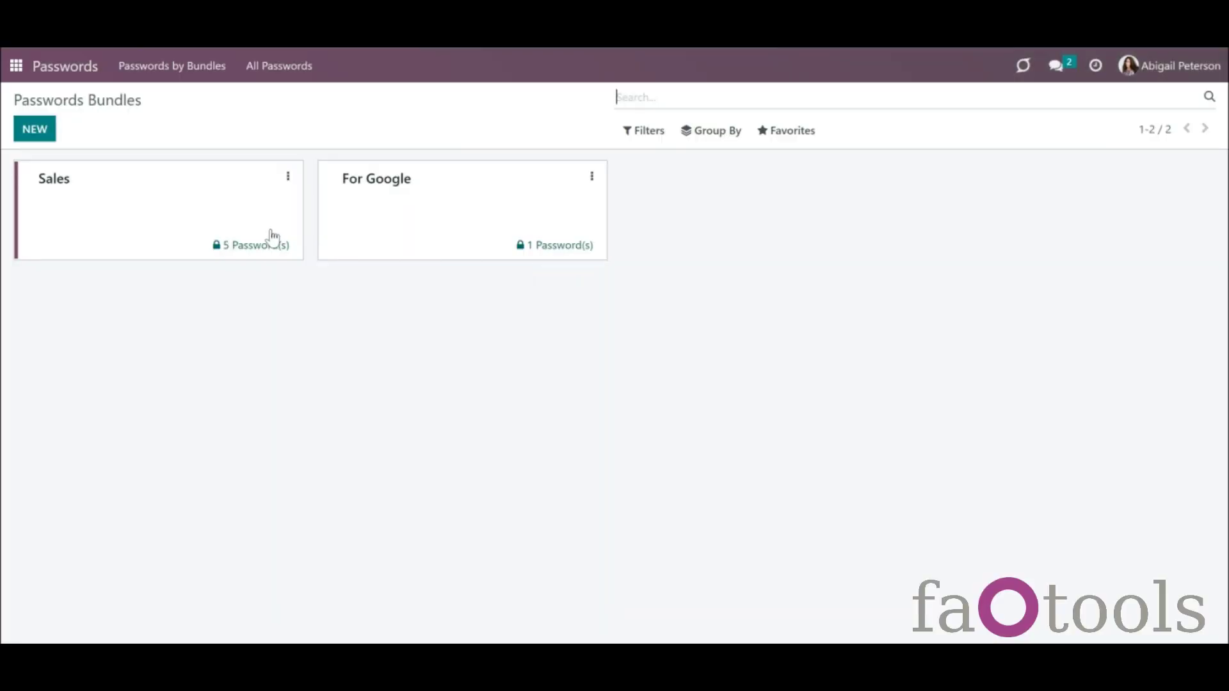
{"action": "left_click", "coordinate": [271, 237]}
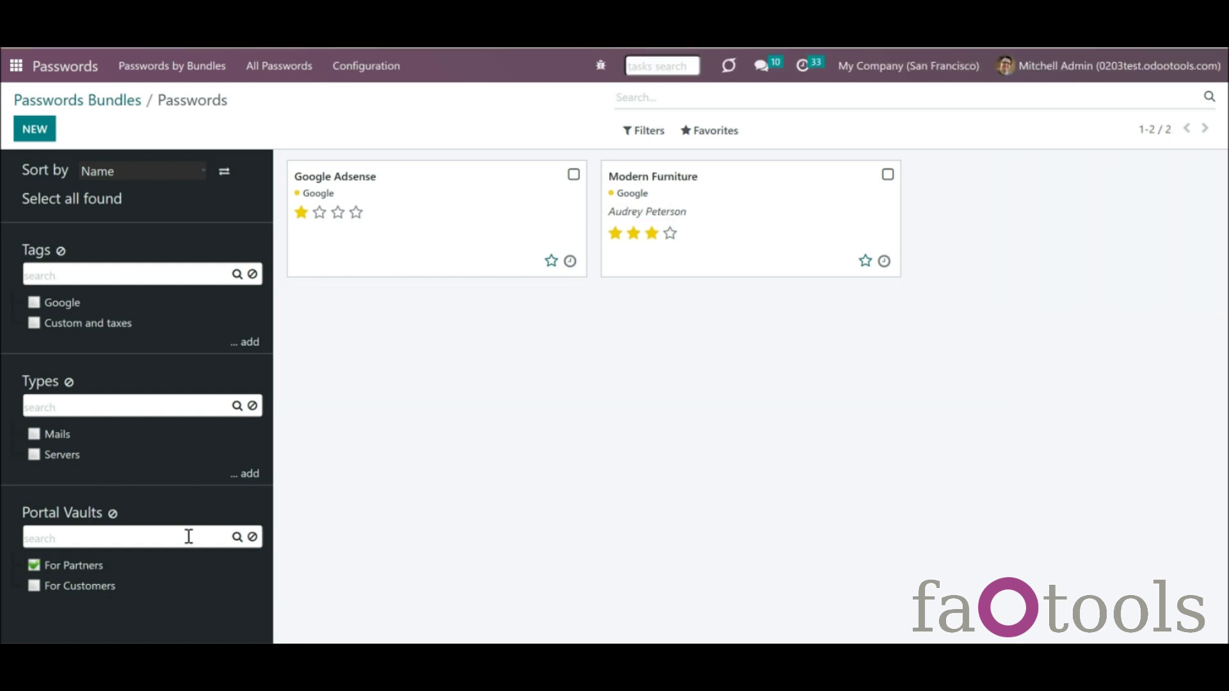
{"action": "left_click", "coordinate": [189, 537]}
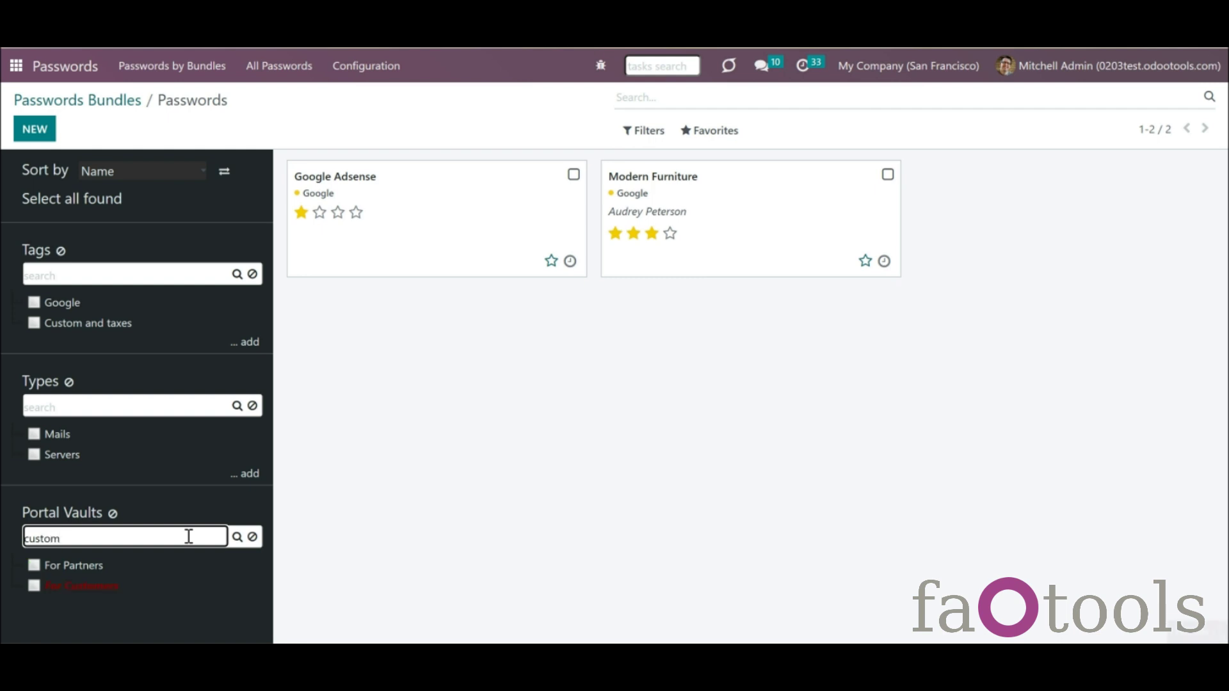
- Clear the vault search, toggle the For Partners filter on and off, then view the portal's Password Vaults page
{"action": "left_click", "coordinate": [252, 537]}
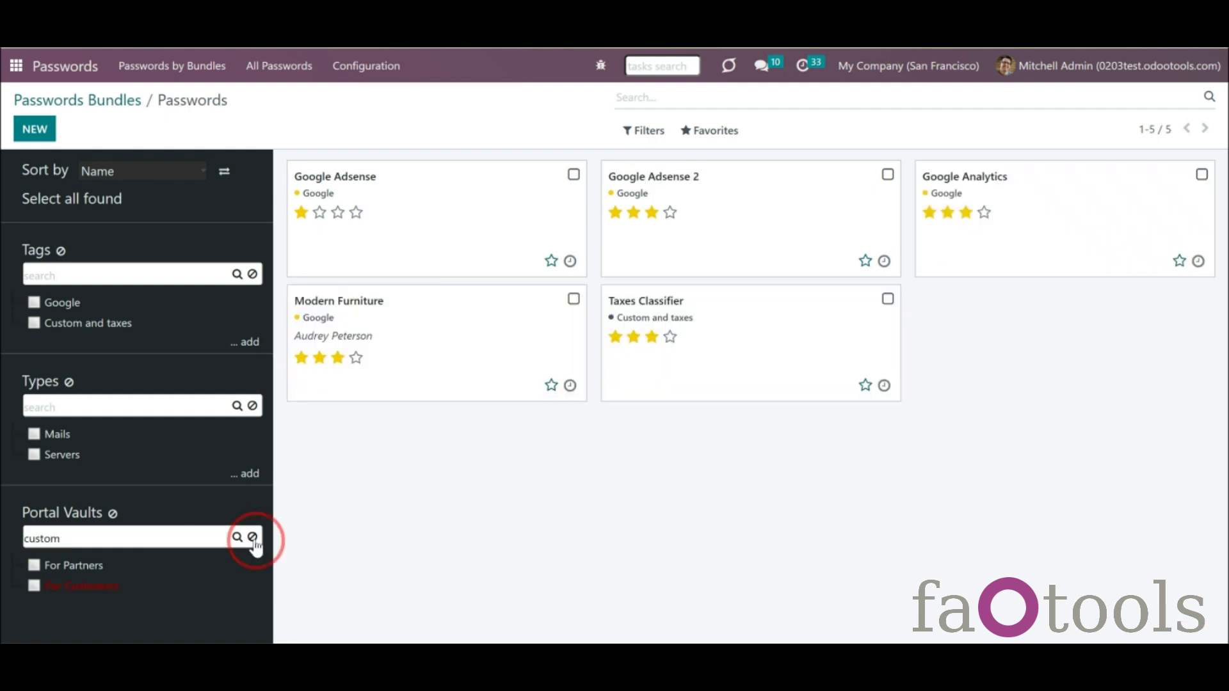
{"action": "right_click", "coordinate": [91, 585]}
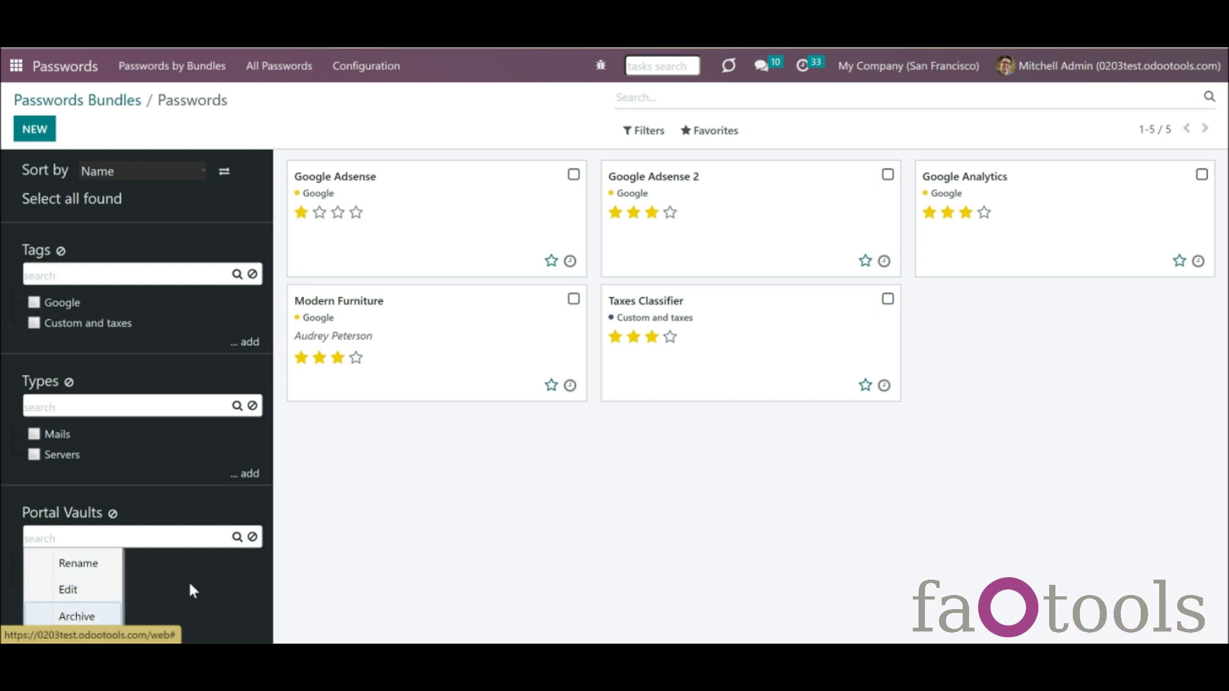
{"action": "left_click", "coordinate": [213, 570]}
{"action": "left_click", "coordinate": [34, 567]}
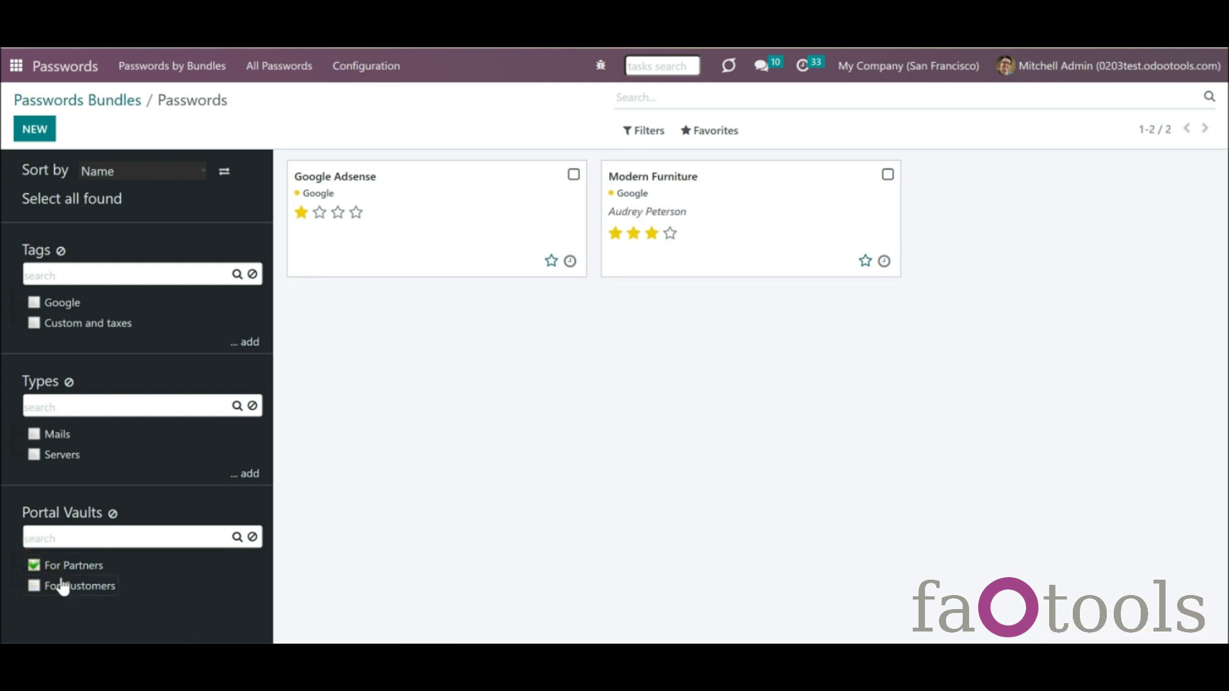
{"action": "left_click", "coordinate": [59, 567]}
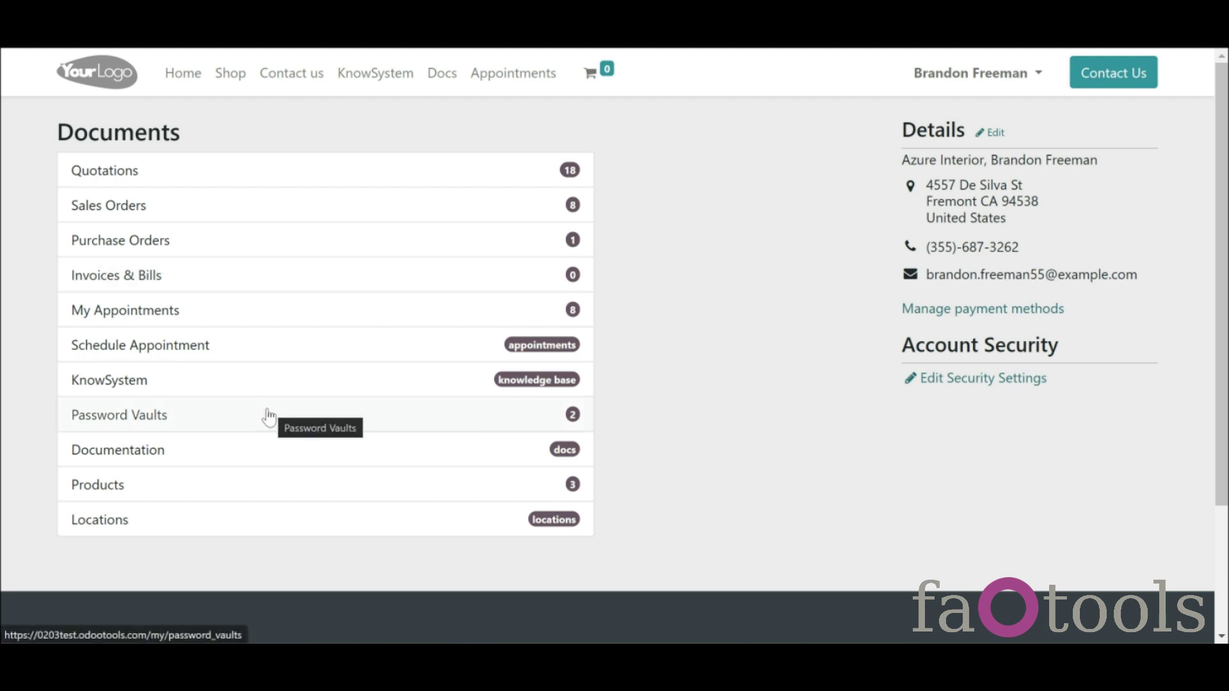
{"action": "left_click", "coordinate": [139, 417]}
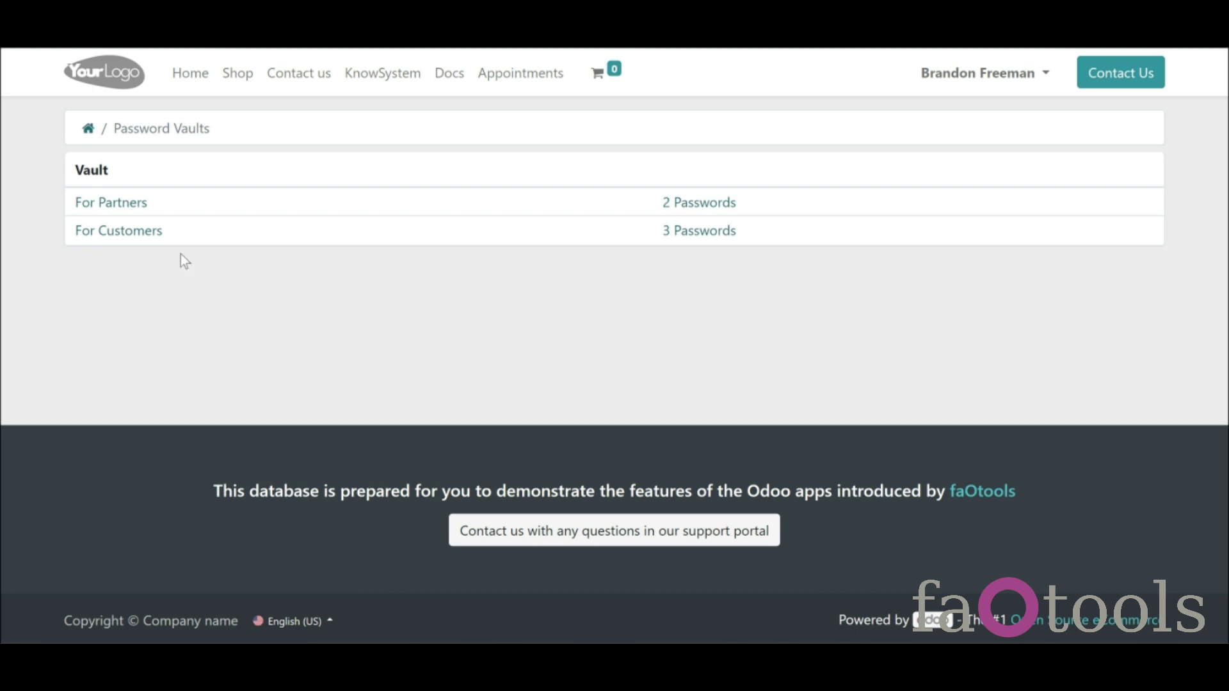
- Unlock the For Partners portal vault with its password and reveal the Google Adsense password
{"action": "key", "text": "alt+Left"}
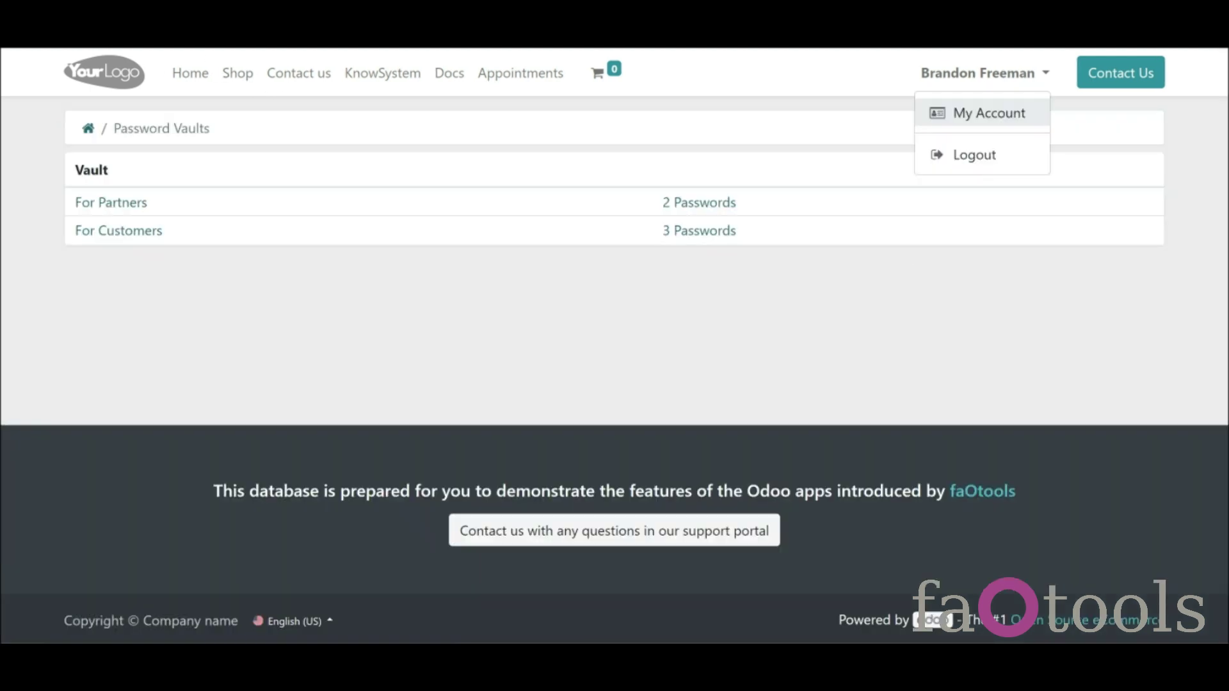
{"action": "left_click", "coordinate": [394, 267]}
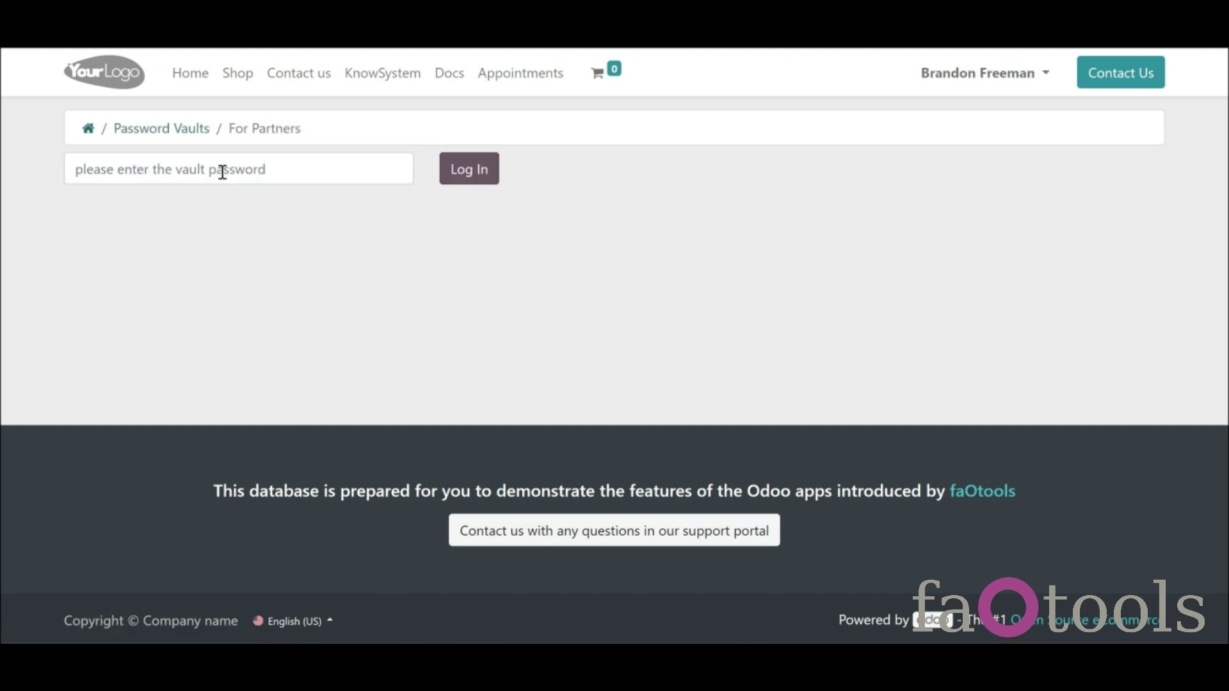
{"action": "left_click", "coordinate": [315, 169]}
{"action": "left_click", "coordinate": [420, 171]}
{"action": "left_click", "coordinate": [483, 176]}
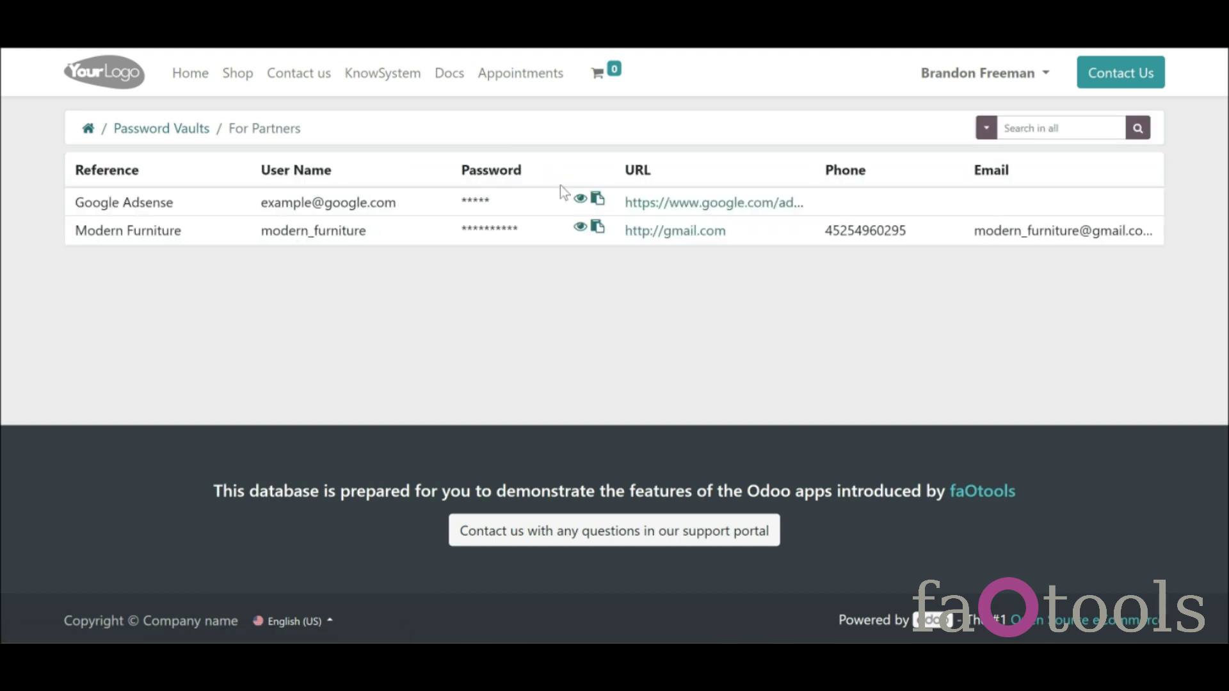
{"action": "left_click", "coordinate": [581, 200]}
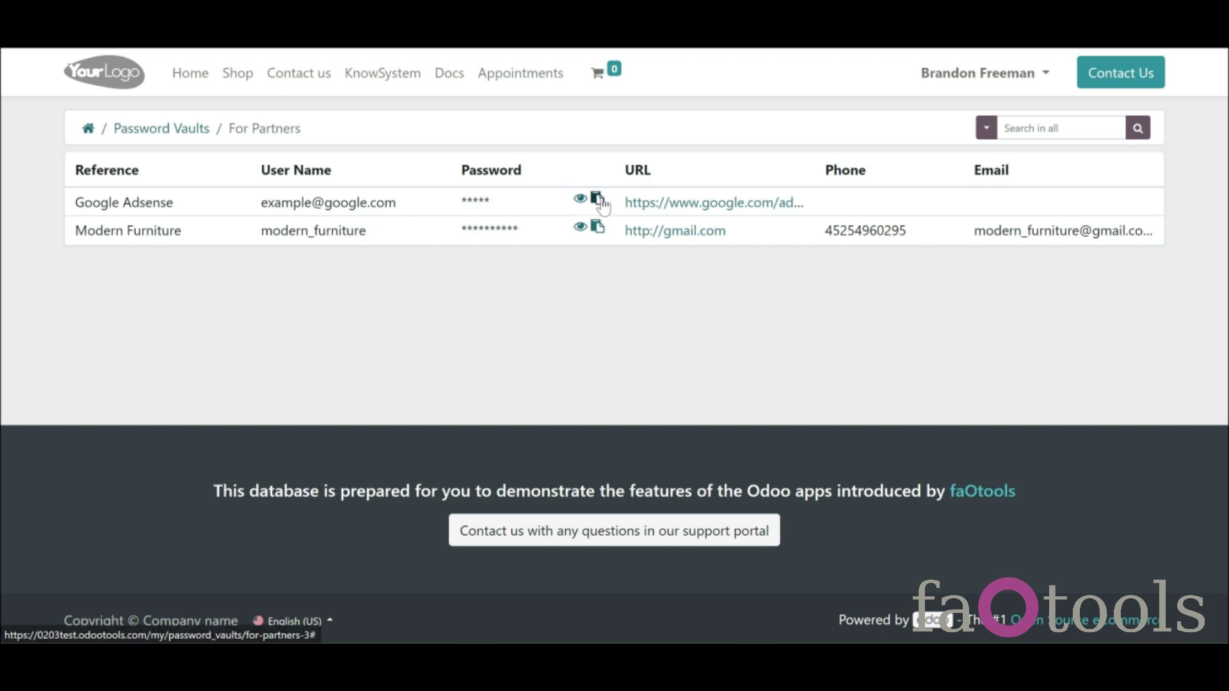
{"action": "left_click", "coordinate": [989, 129]}
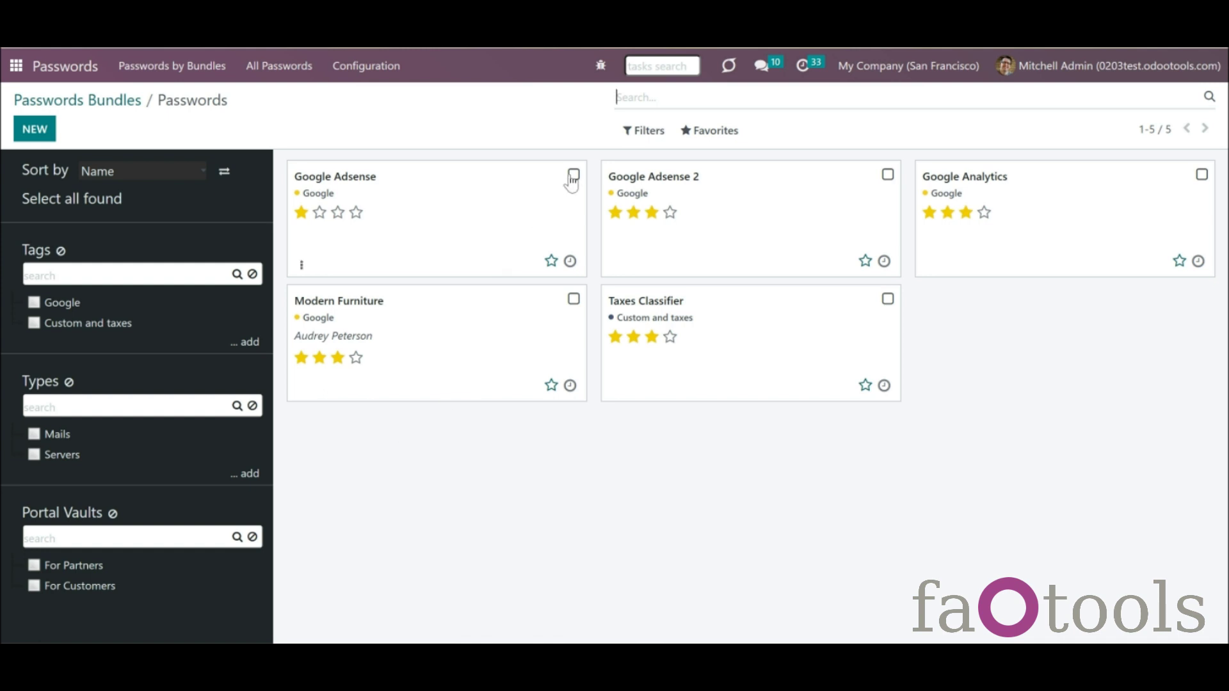
- Set the partner contact on the Google Adsense password and save & close it
{"action": "left_click", "coordinate": [484, 188]}
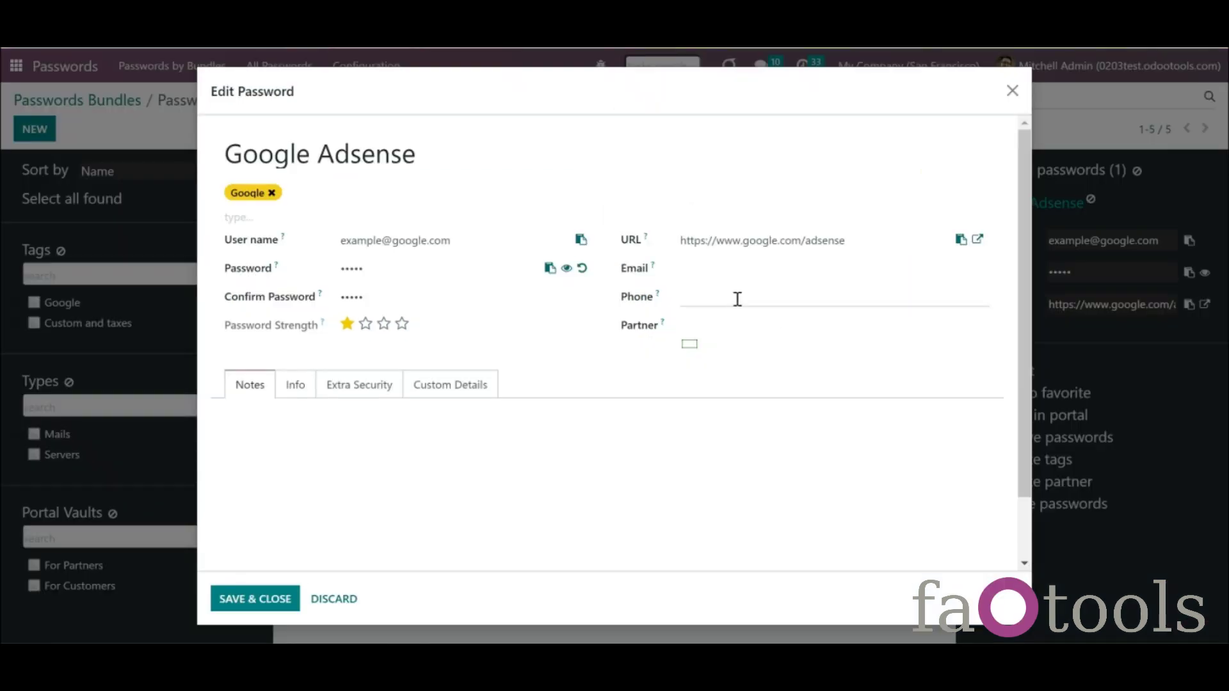
{"action": "left_click", "coordinate": [737, 297]}
{"action": "left_click", "coordinate": [731, 323]}
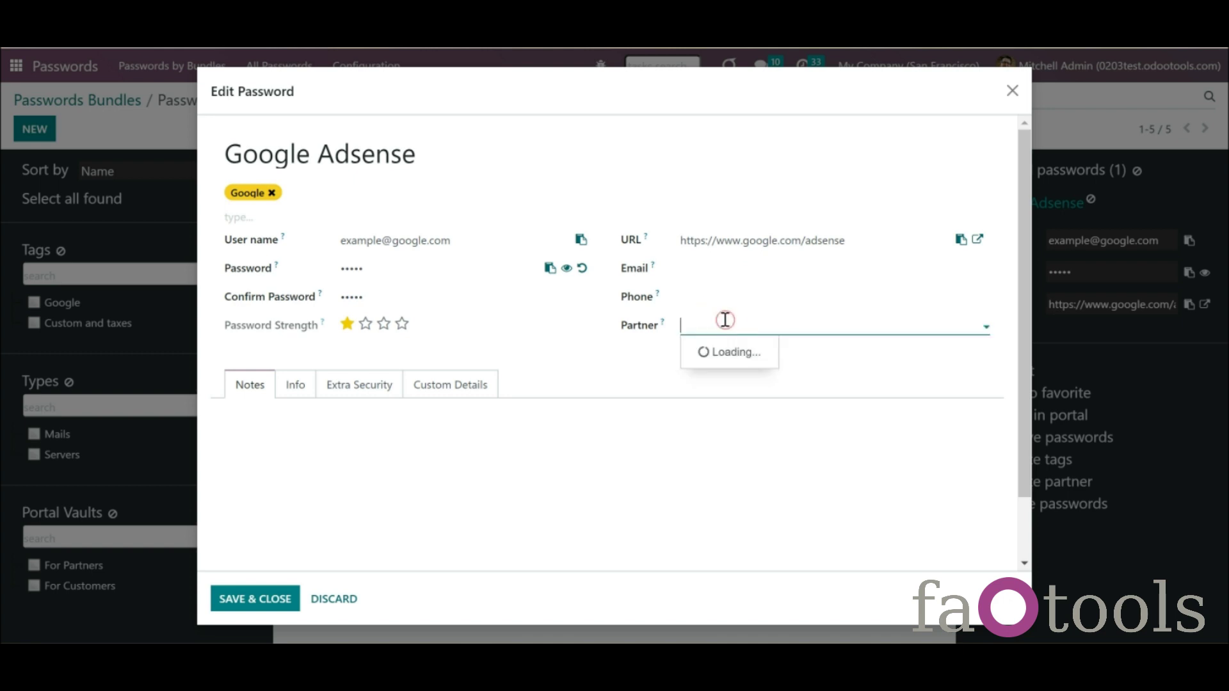
{"action": "left_click", "coordinate": [735, 353]}
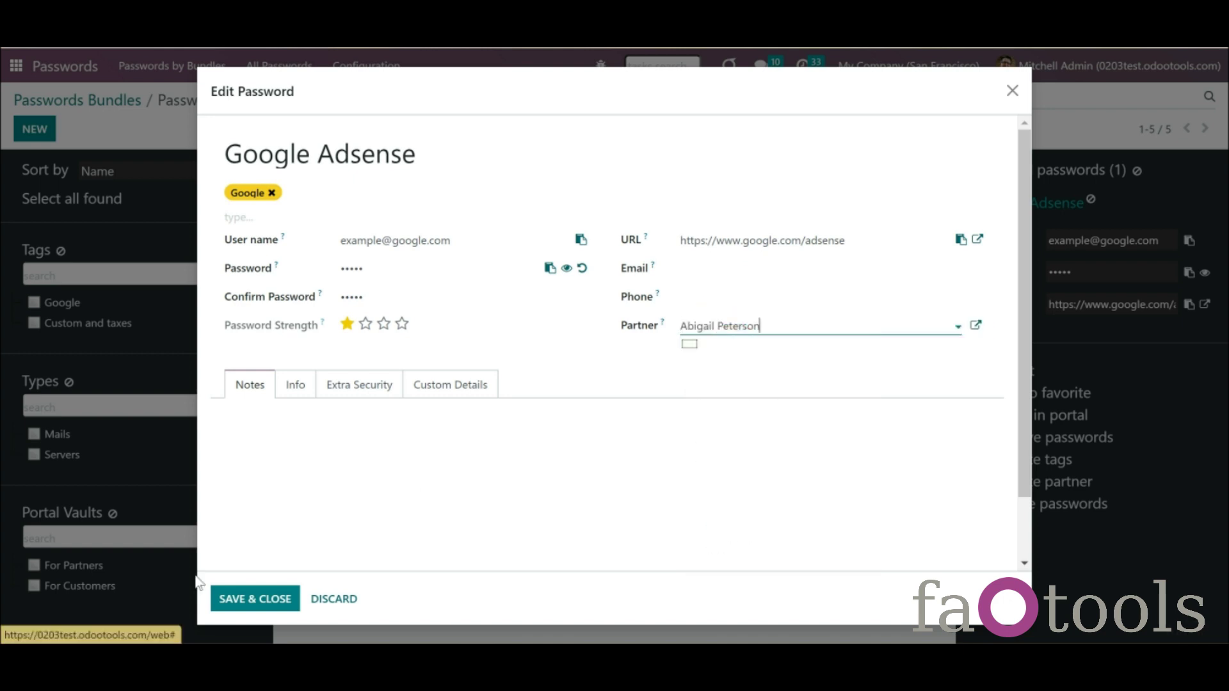
{"action": "left_click", "coordinate": [256, 599]}
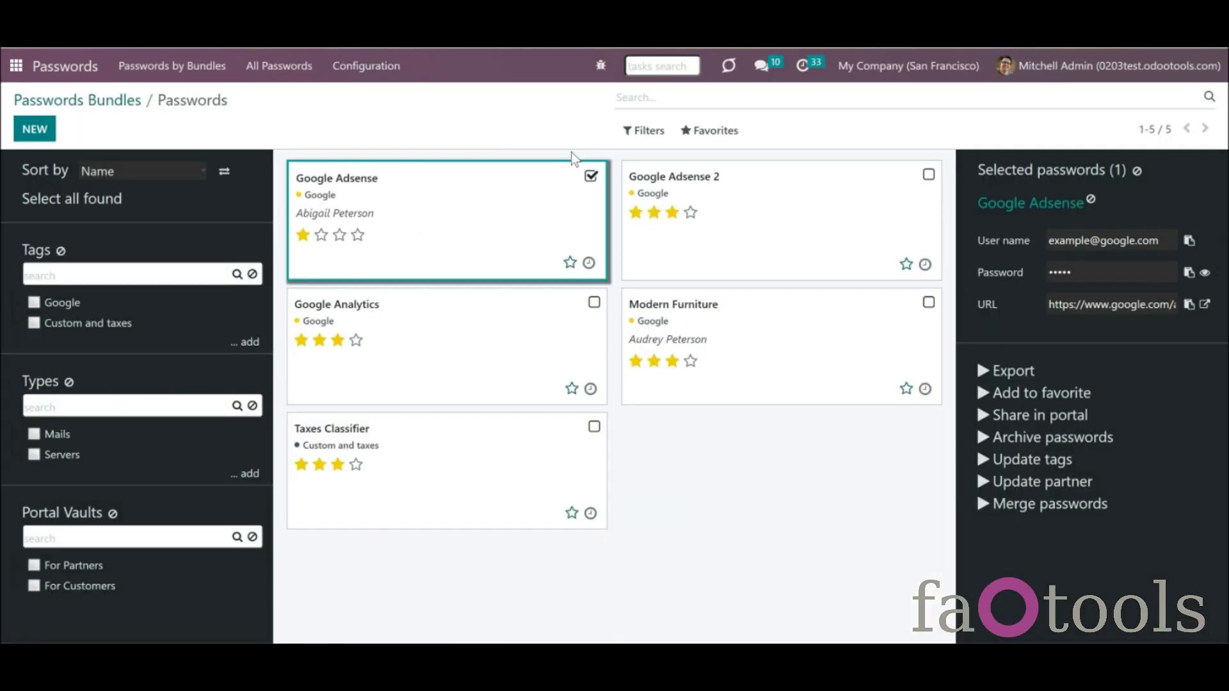
- Assign the same partner contact to Google Adsense 2 through the bulk partner update
{"action": "left_click", "coordinate": [591, 176]}
{"action": "left_click", "coordinate": [887, 174]}
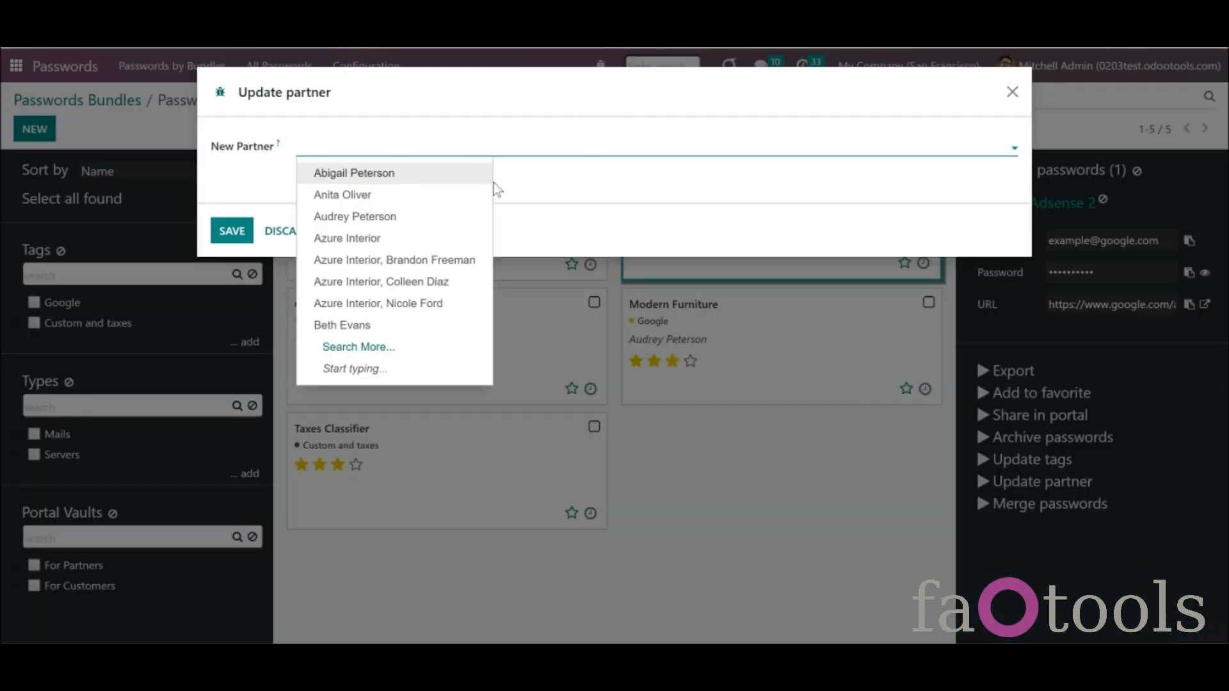
{"action": "left_click", "coordinate": [420, 173]}
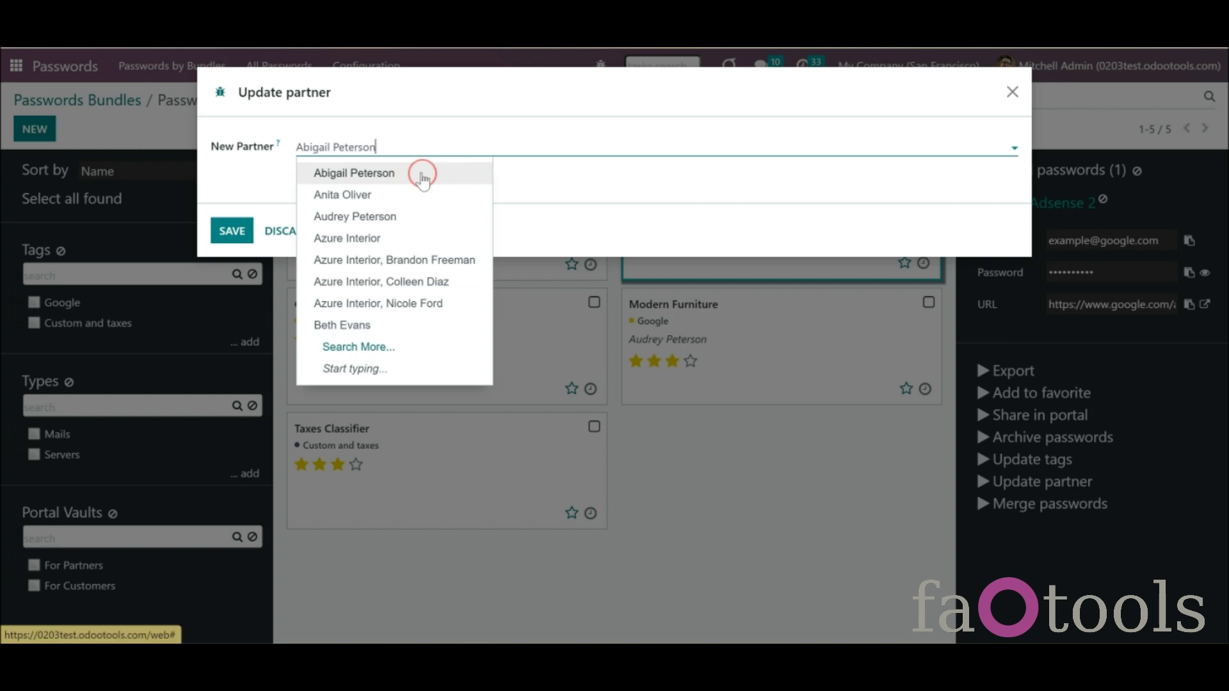
{"action": "left_click", "coordinate": [236, 232]}
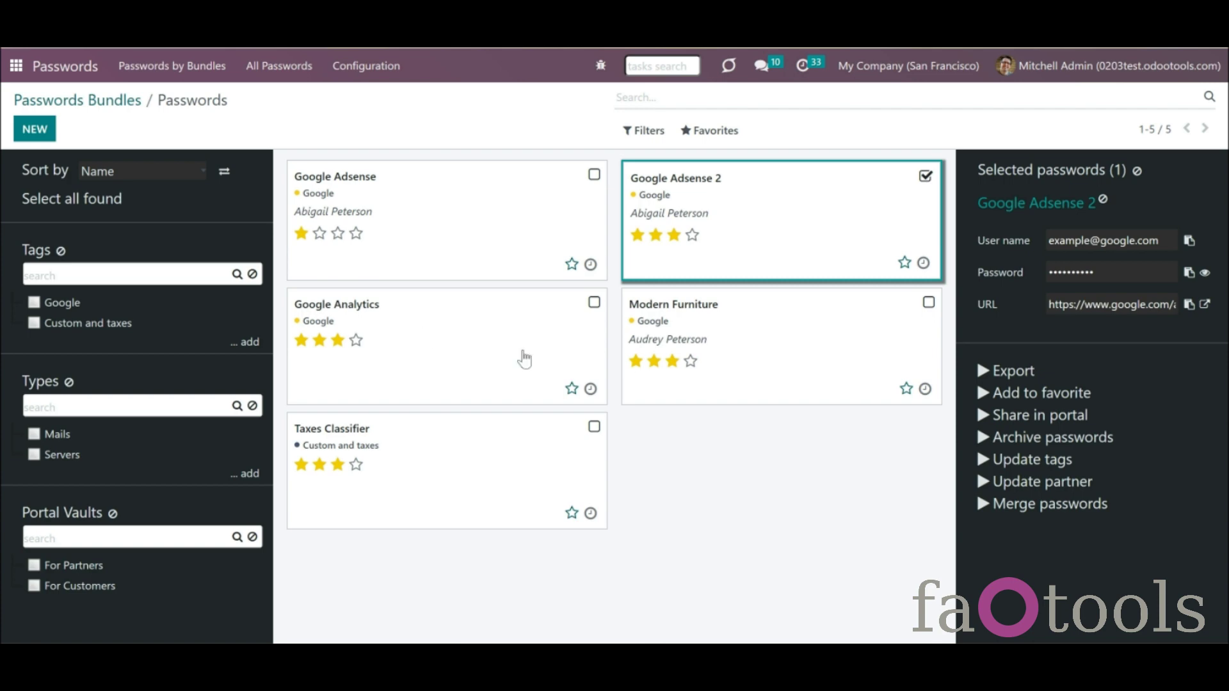
{"action": "left_click", "coordinate": [16, 65]}
- Open the partner's contact record and view its three linked passwords
{"action": "left_click", "coordinate": [671, 170]}
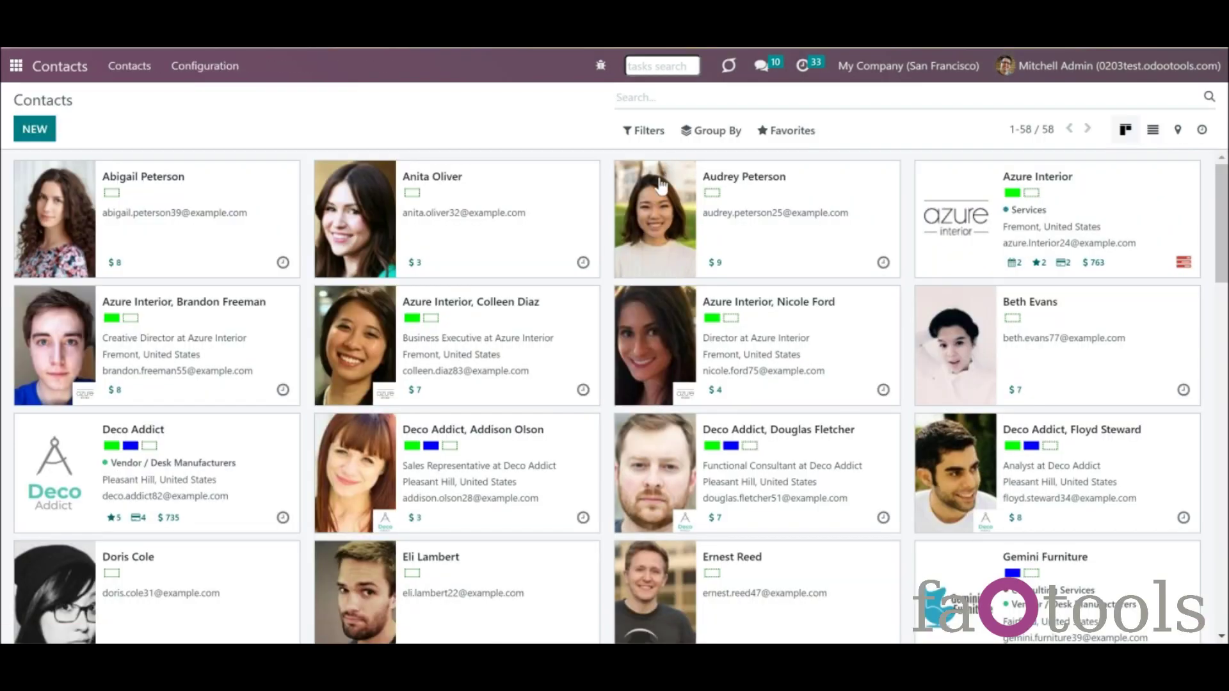
{"action": "left_click", "coordinate": [154, 232]}
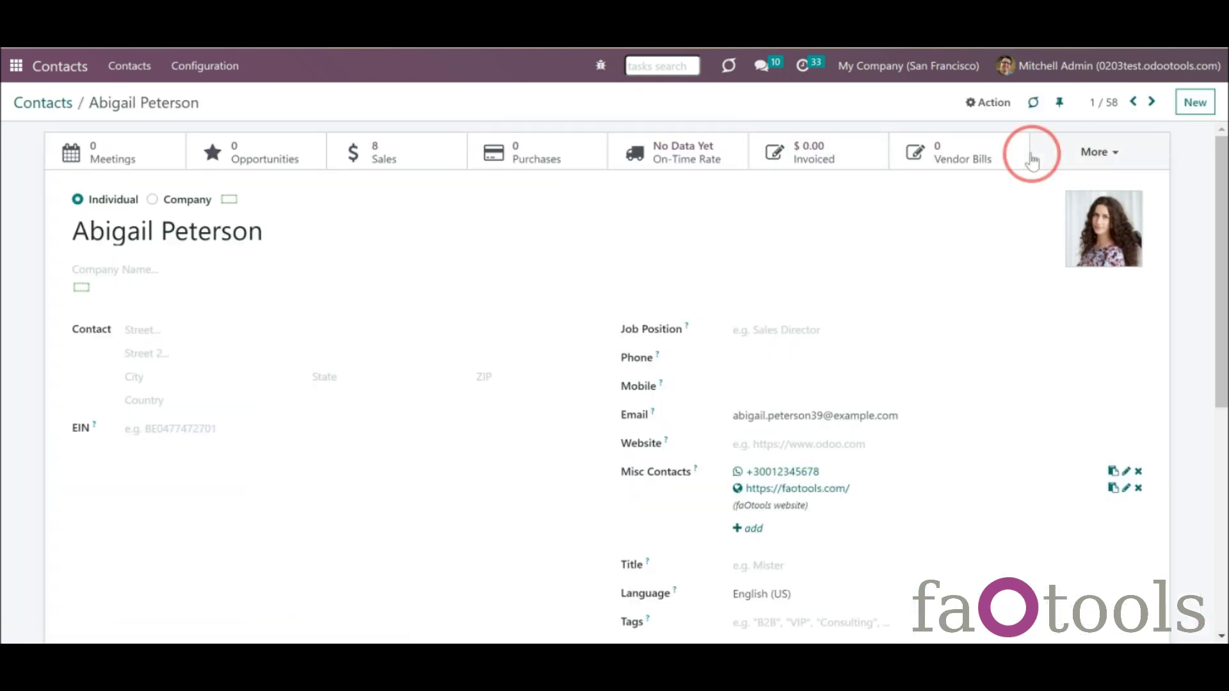
{"action": "left_click", "coordinate": [1033, 158]}
{"action": "left_click", "coordinate": [1064, 229]}
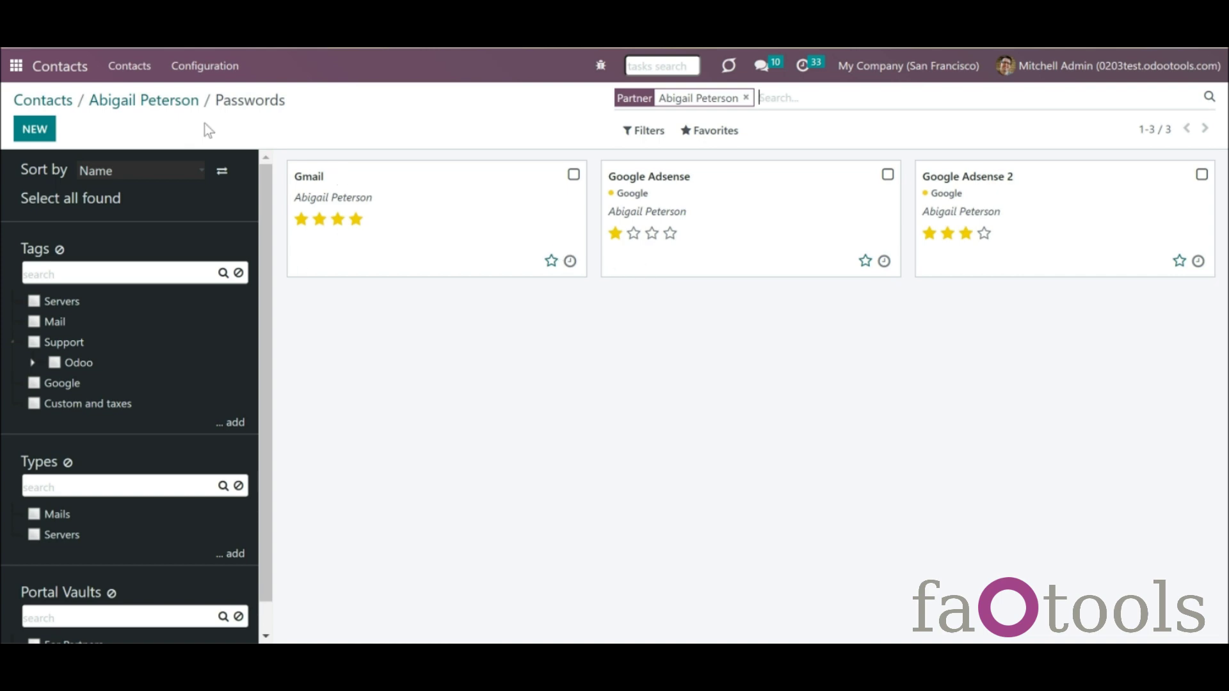
{"action": "left_click", "coordinate": [16, 65]}
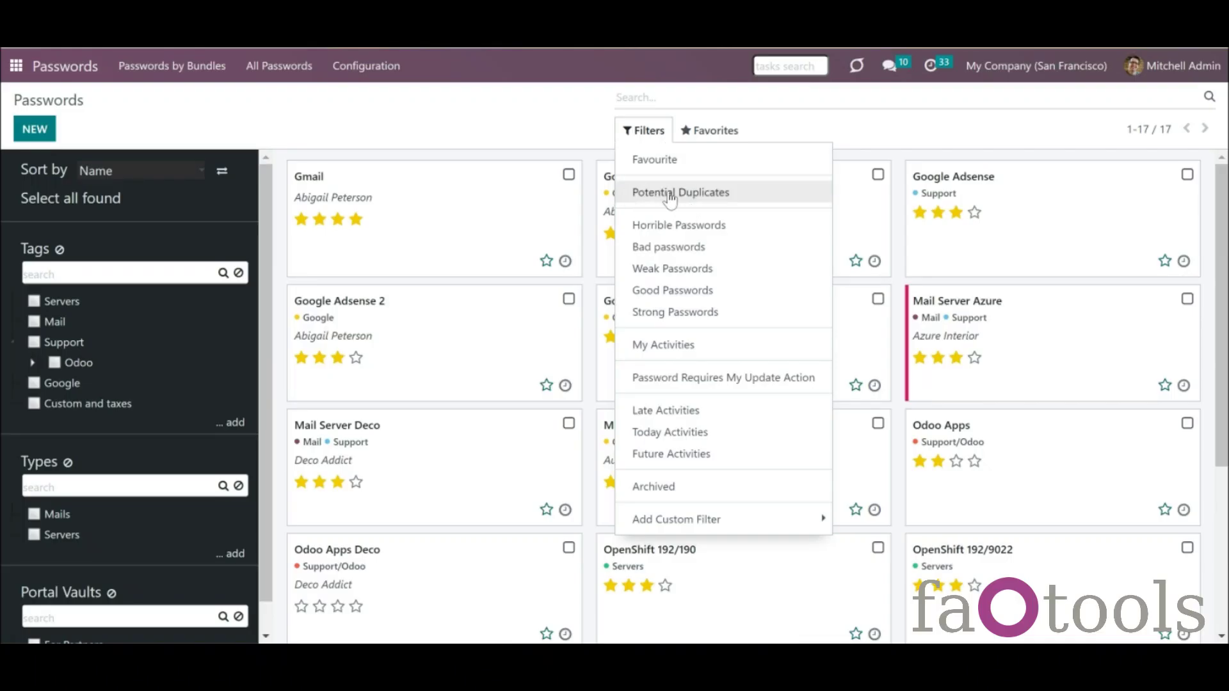
- Review the Potential Duplicates results, then remove that filter to list all 17 passwords
{"action": "left_click", "coordinate": [402, 139]}
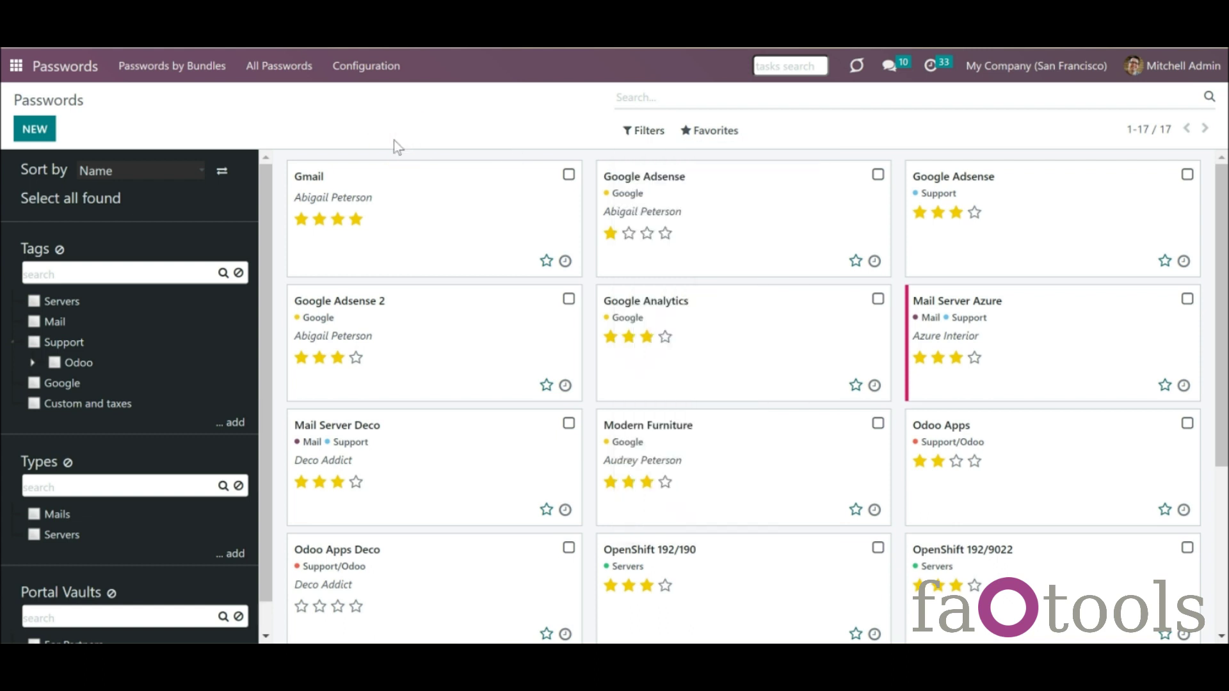
{"action": "left_click", "coordinate": [310, 175]}
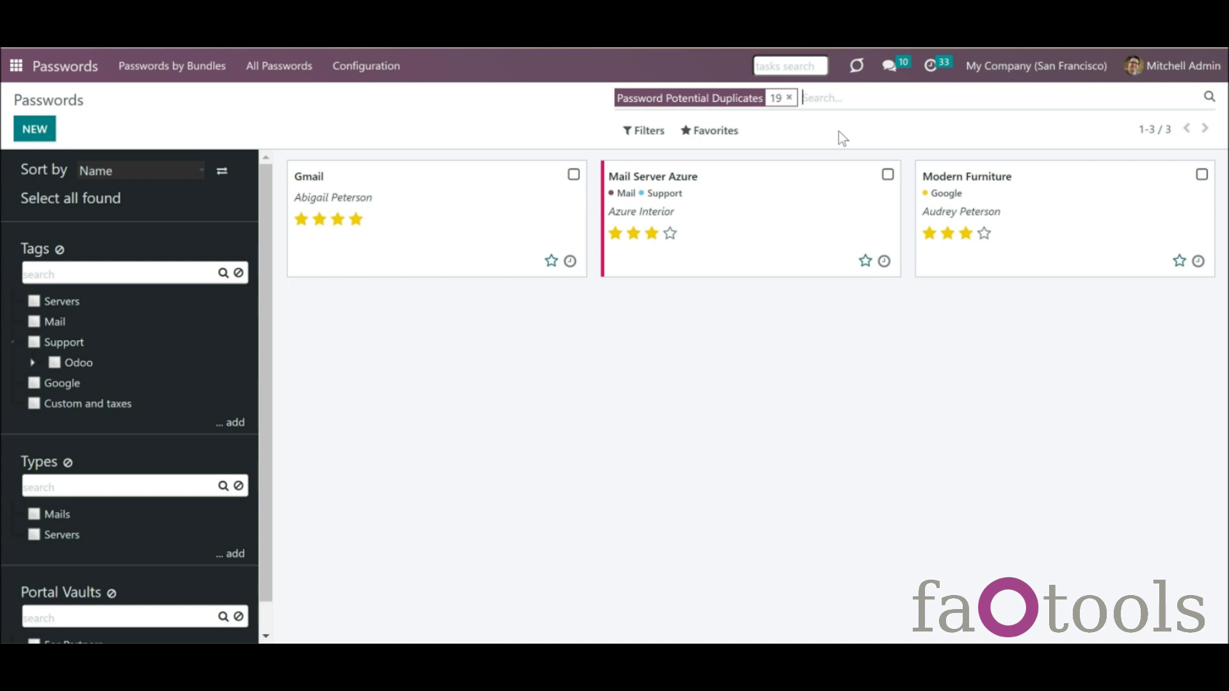
{"action": "left_click", "coordinate": [790, 98]}
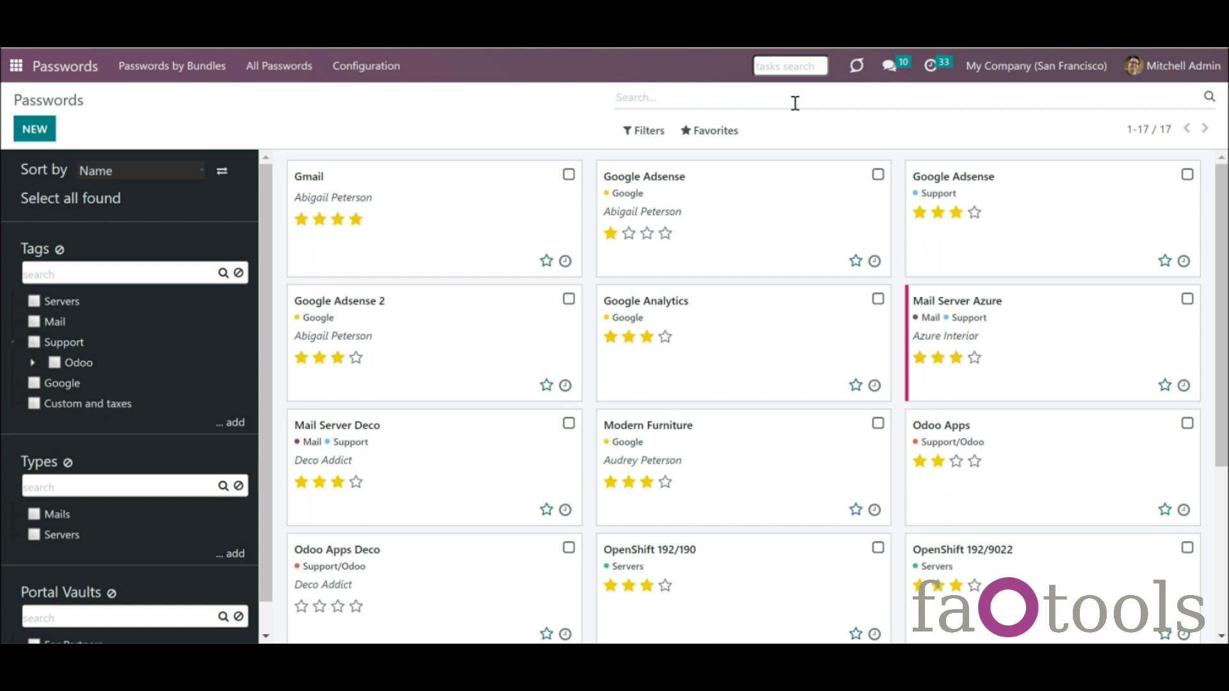
- Remove URL and Reference from the duplicates criteria, keeping Password and User name, and save
{"action": "left_click", "coordinate": [377, 73]}
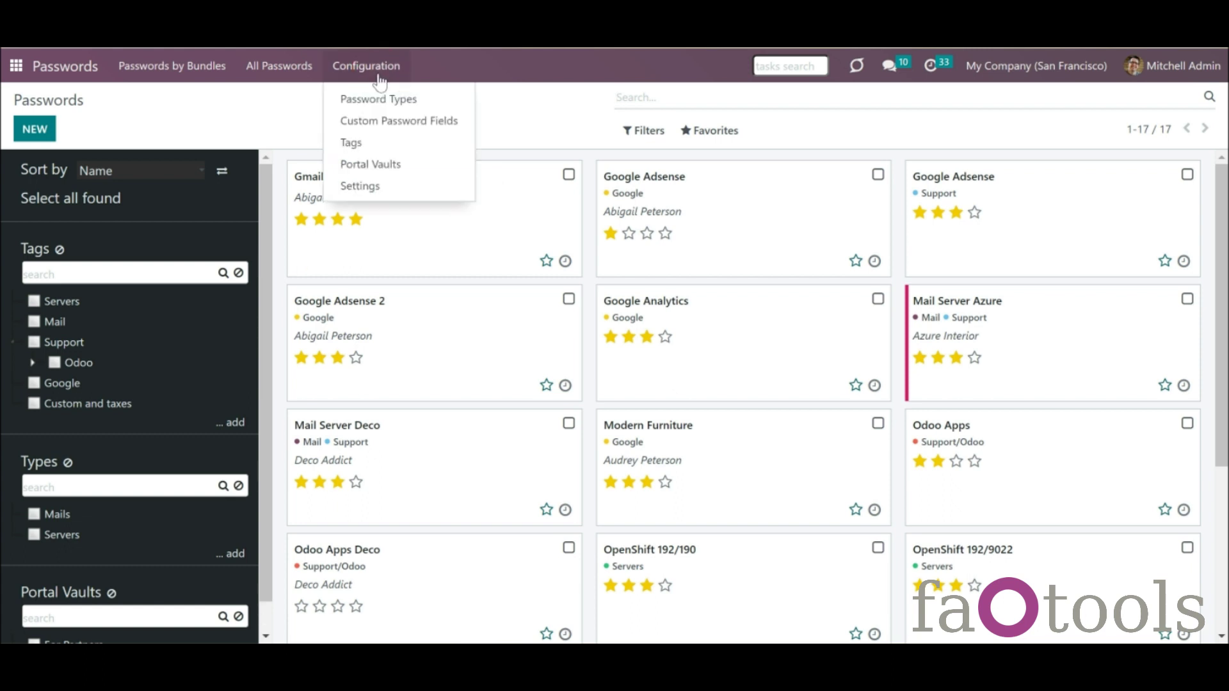
{"action": "left_click", "coordinate": [408, 189]}
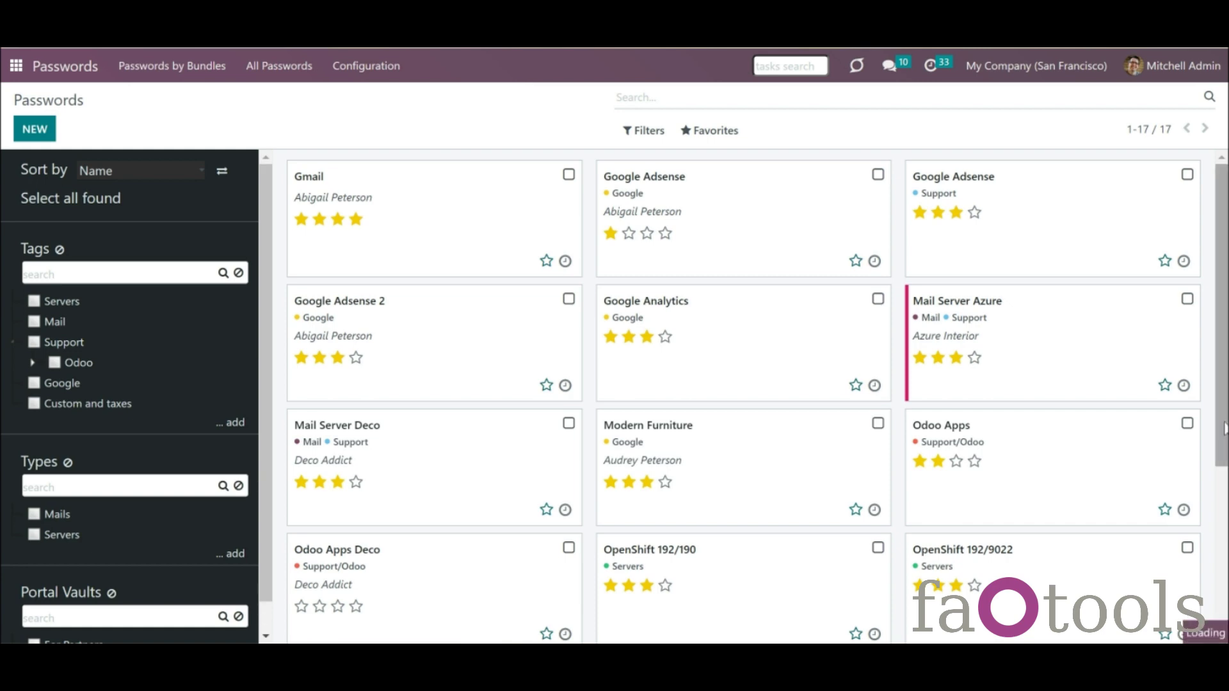
{"action": "scroll", "coordinate": [1208, 358], "scroll_direction": "down", "scroll_amount": 4}
{"action": "left_click", "coordinate": [343, 609]}
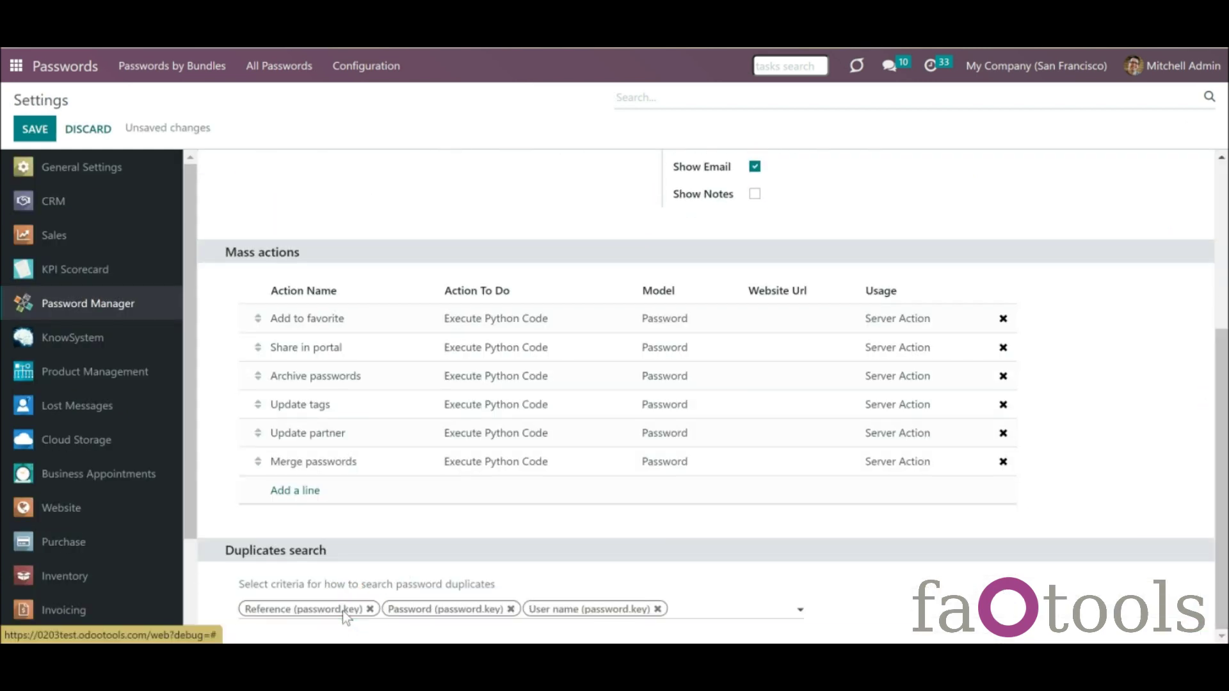
{"action": "left_click", "coordinate": [369, 609]}
{"action": "left_click", "coordinate": [656, 612]}
{"action": "left_click", "coordinate": [616, 581]}
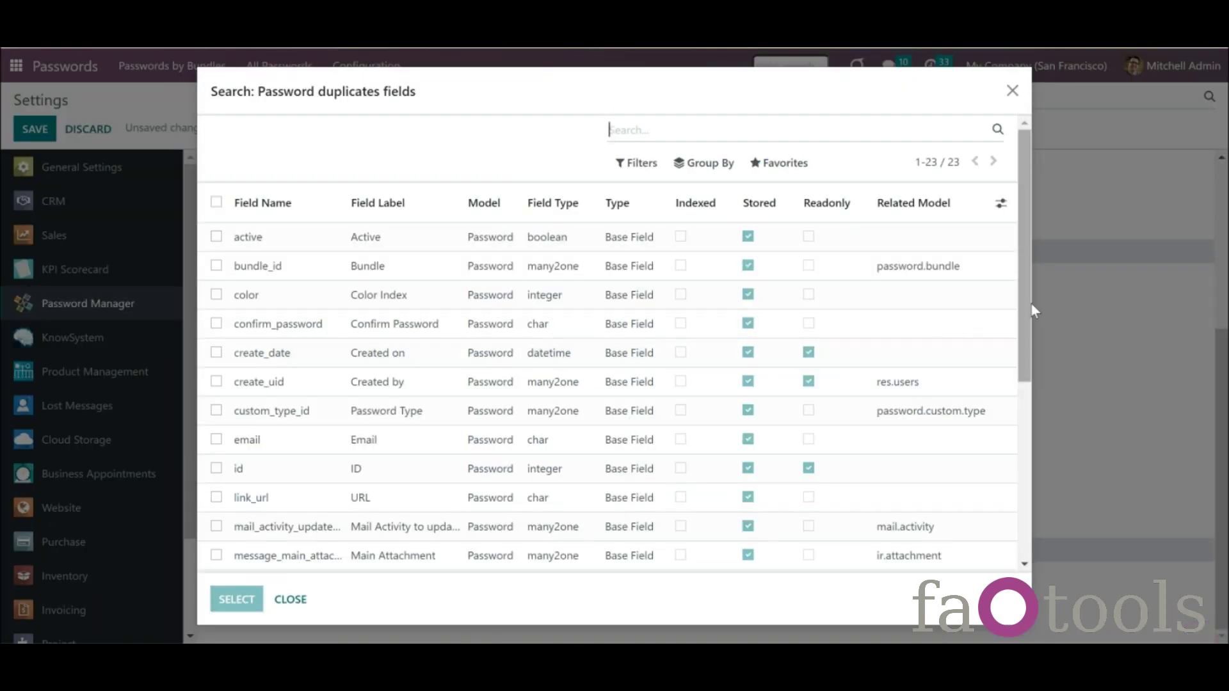
{"action": "left_click_drag", "start_coordinate": [1027, 306], "coordinate": [1032, 514]}
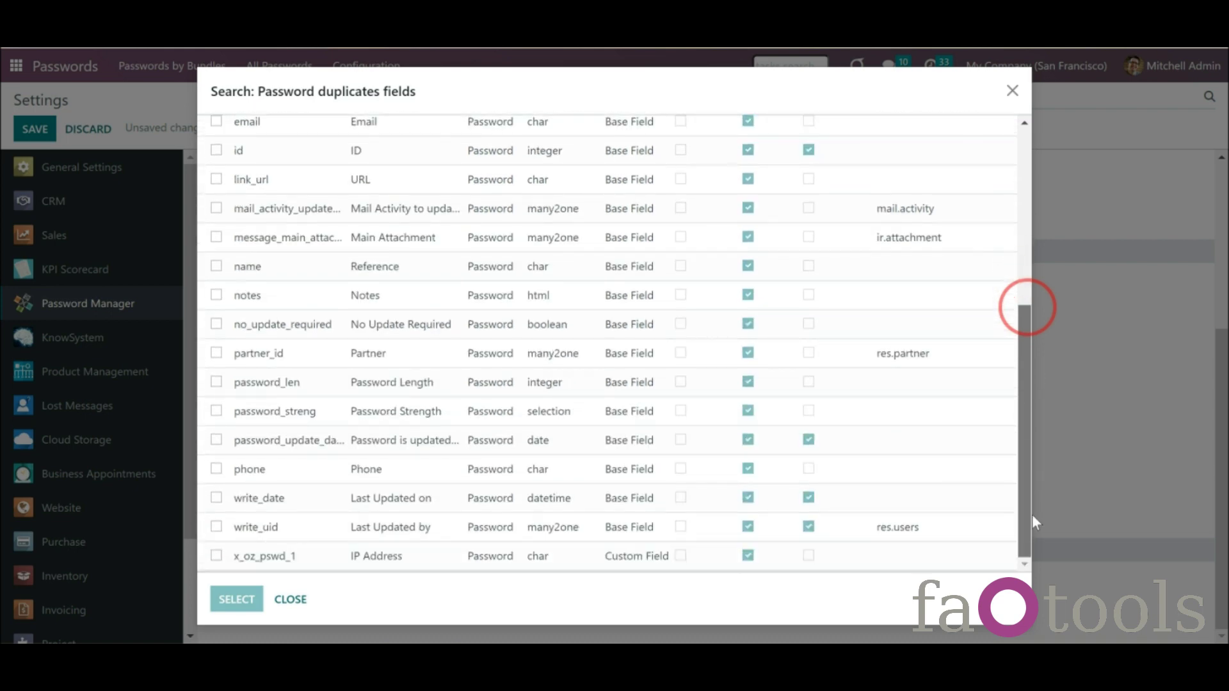
{"action": "left_click", "coordinate": [290, 599]}
{"action": "left_click", "coordinate": [35, 130]}
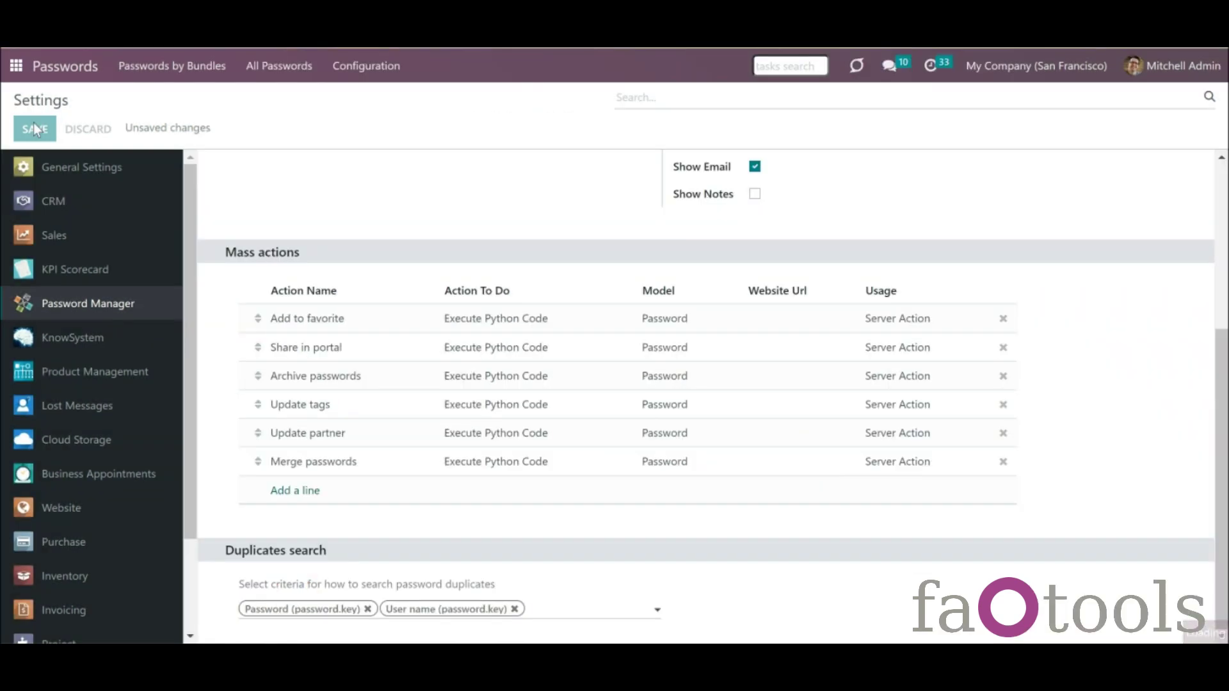
- Filter the Passwords list to Potential Duplicates
{"action": "left_click", "coordinate": [644, 130]}
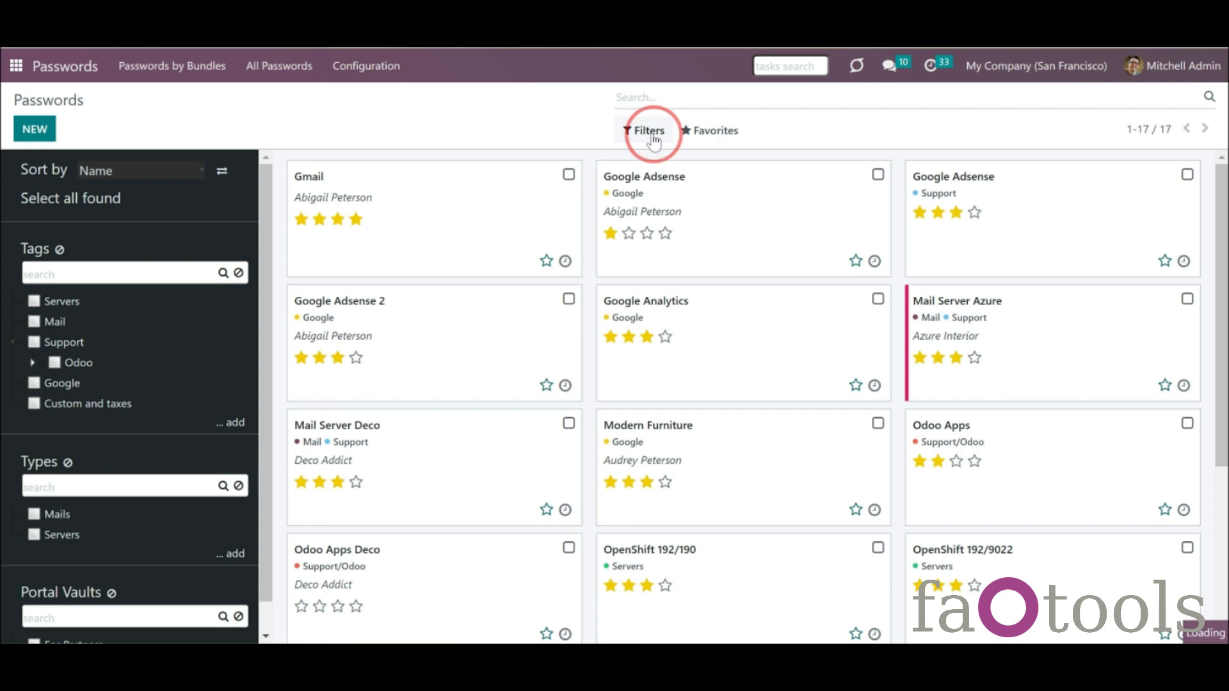
{"action": "left_click", "coordinate": [676, 194]}
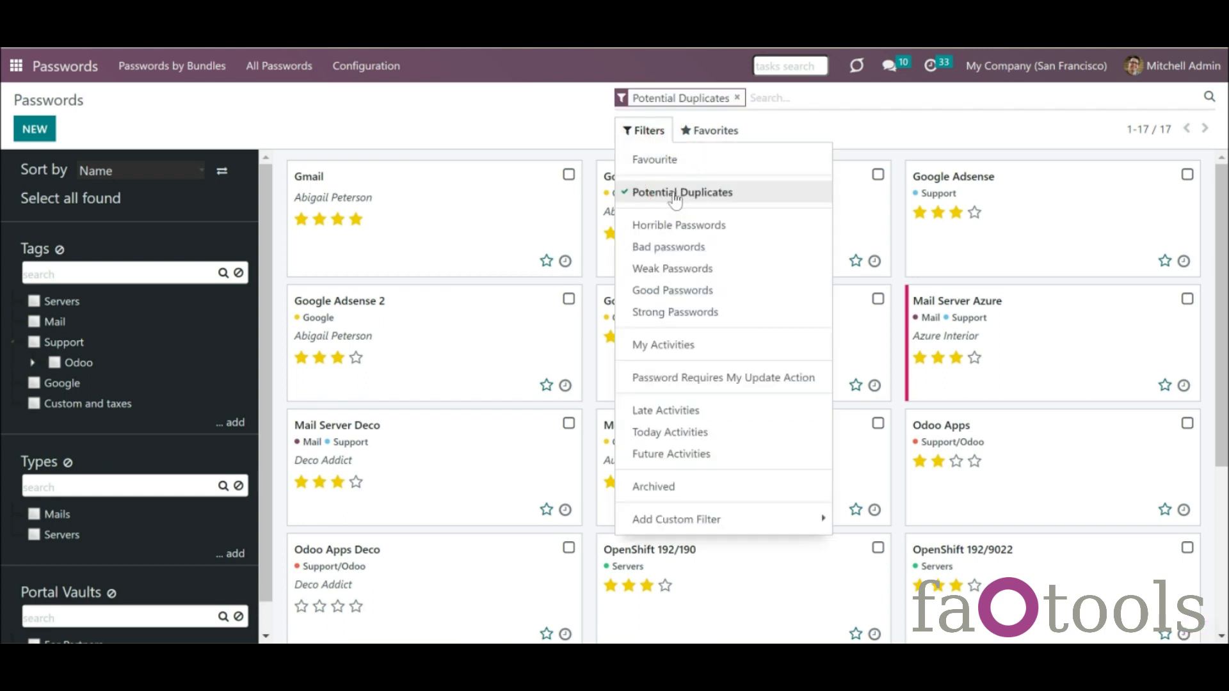
{"action": "left_click", "coordinate": [571, 144]}
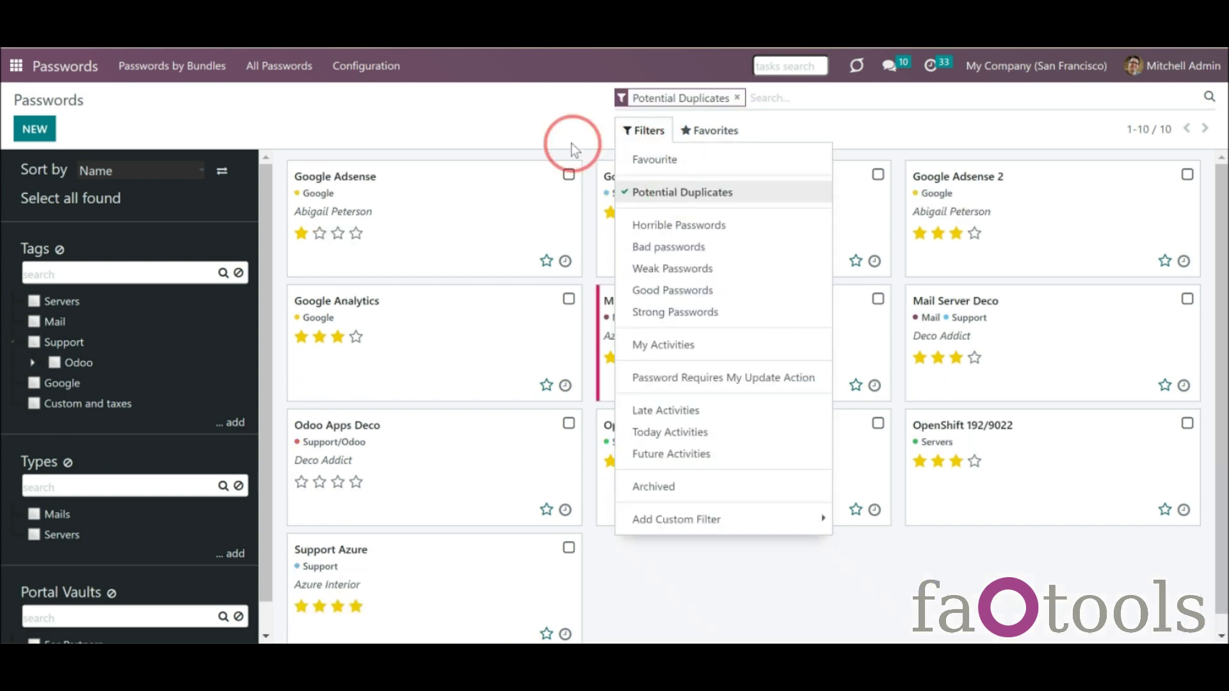
{"action": "mouse_move", "coordinate": [715, 198]}
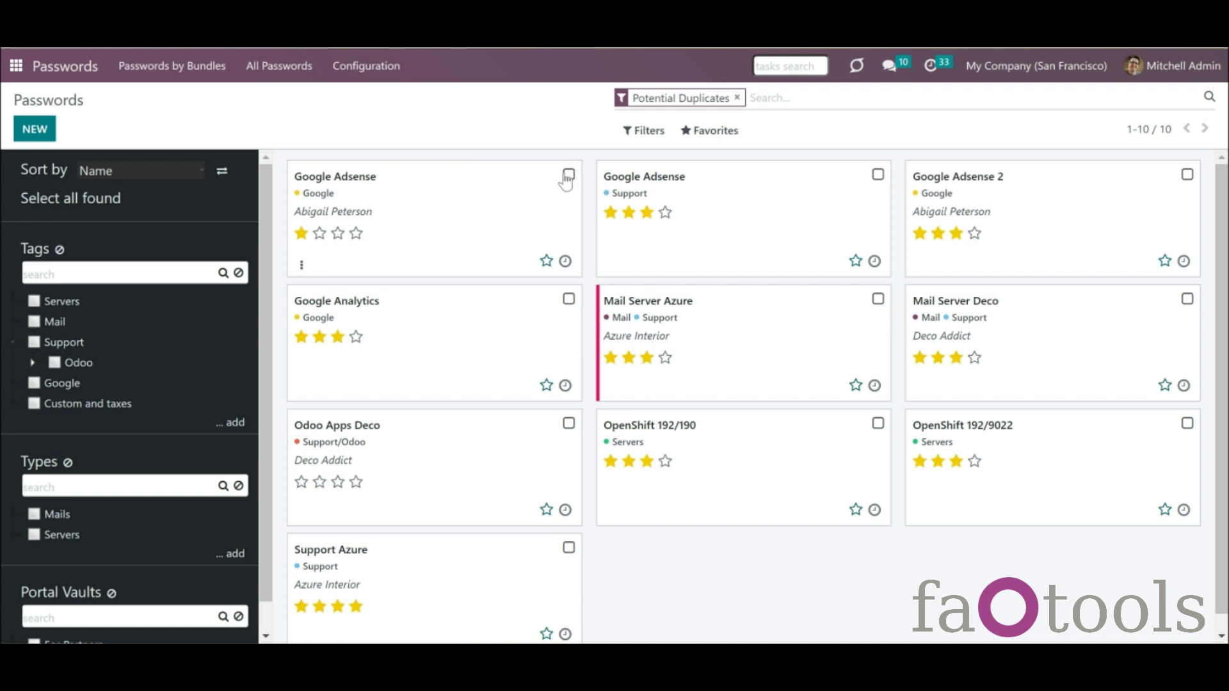
- Open the first Google Adsense password and list its potential duplicates from the warning banner
{"action": "left_click", "coordinate": [367, 185]}
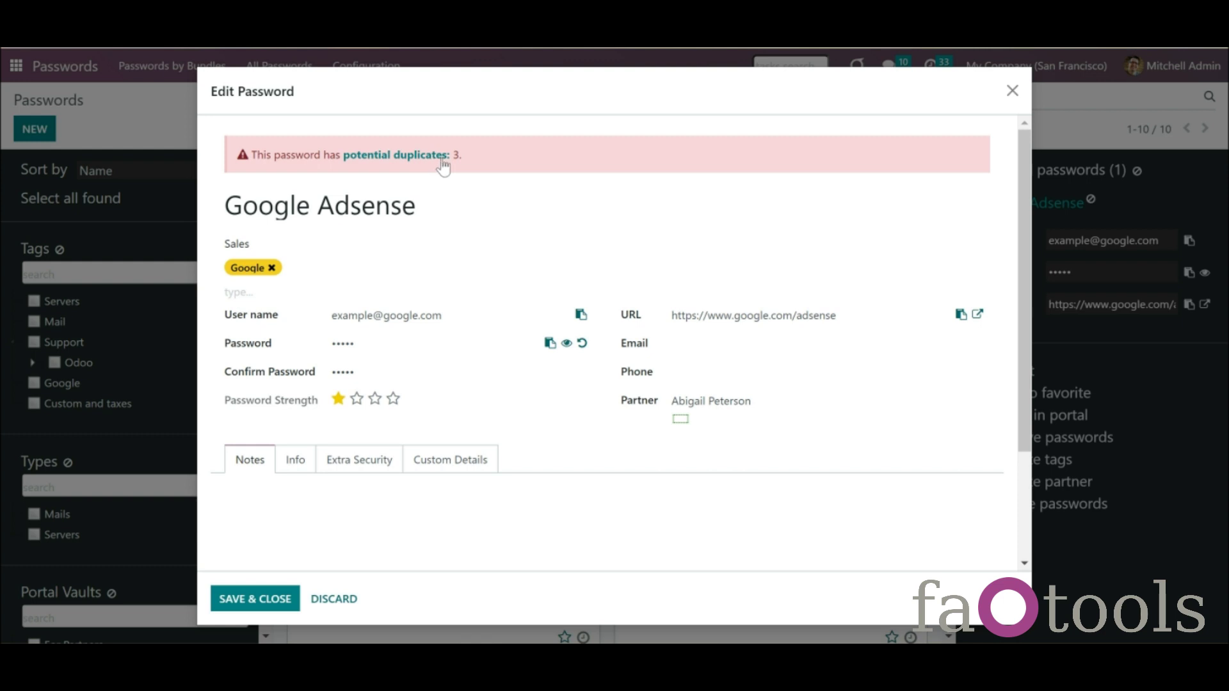
{"action": "left_click", "coordinate": [463, 155]}
{"action": "left_click_drag", "start_coordinate": [463, 155], "coordinate": [450, 165]}
{"action": "left_click", "coordinate": [531, 177]}
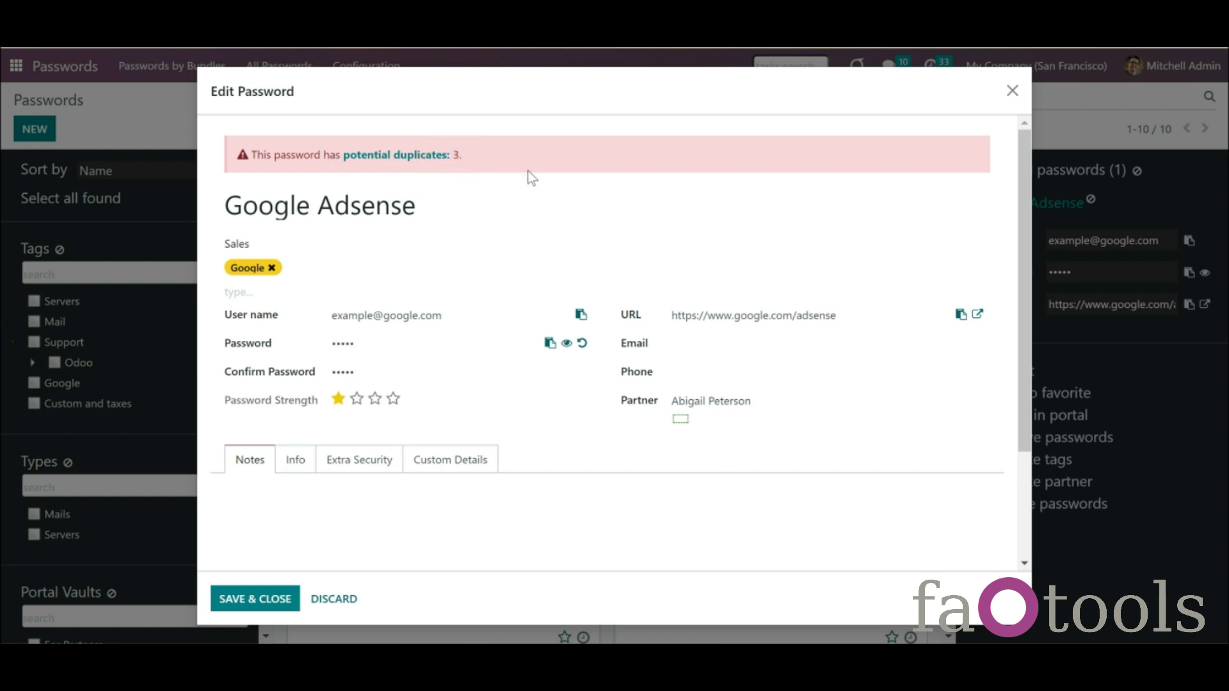
{"action": "left_click", "coordinate": [397, 160]}
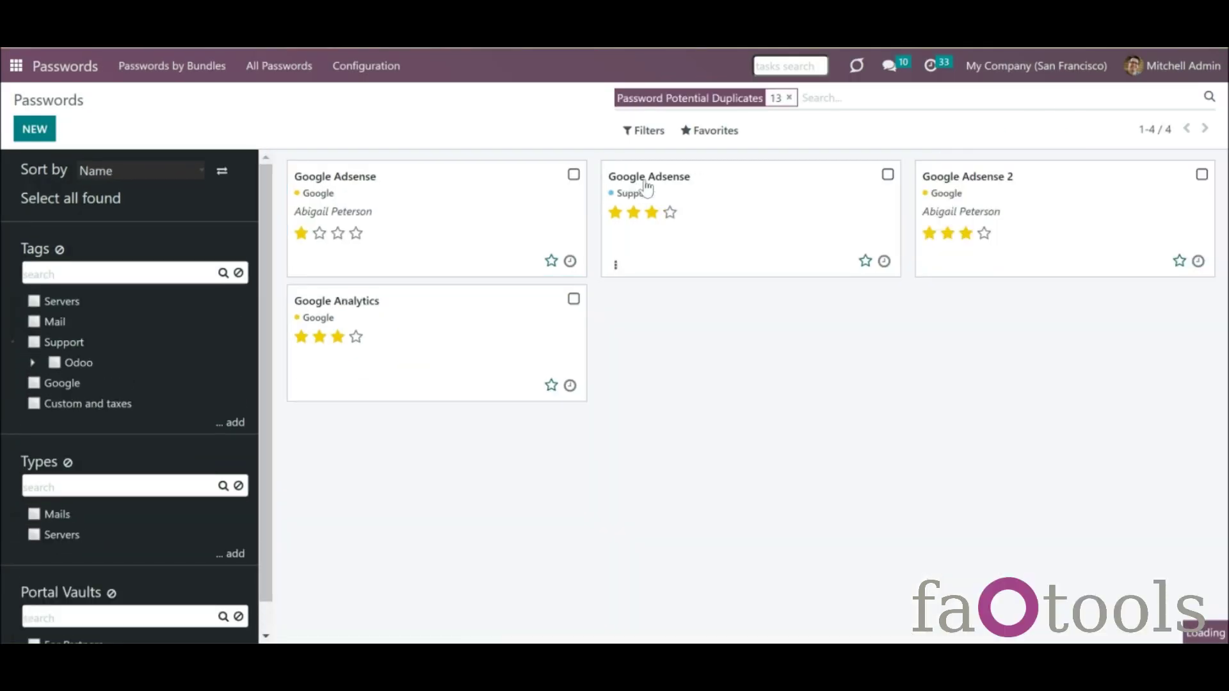
- Merge both Google Adsense entries and Google Adsense 2 into a single Google Adsense password
{"action": "left_click", "coordinate": [573, 175]}
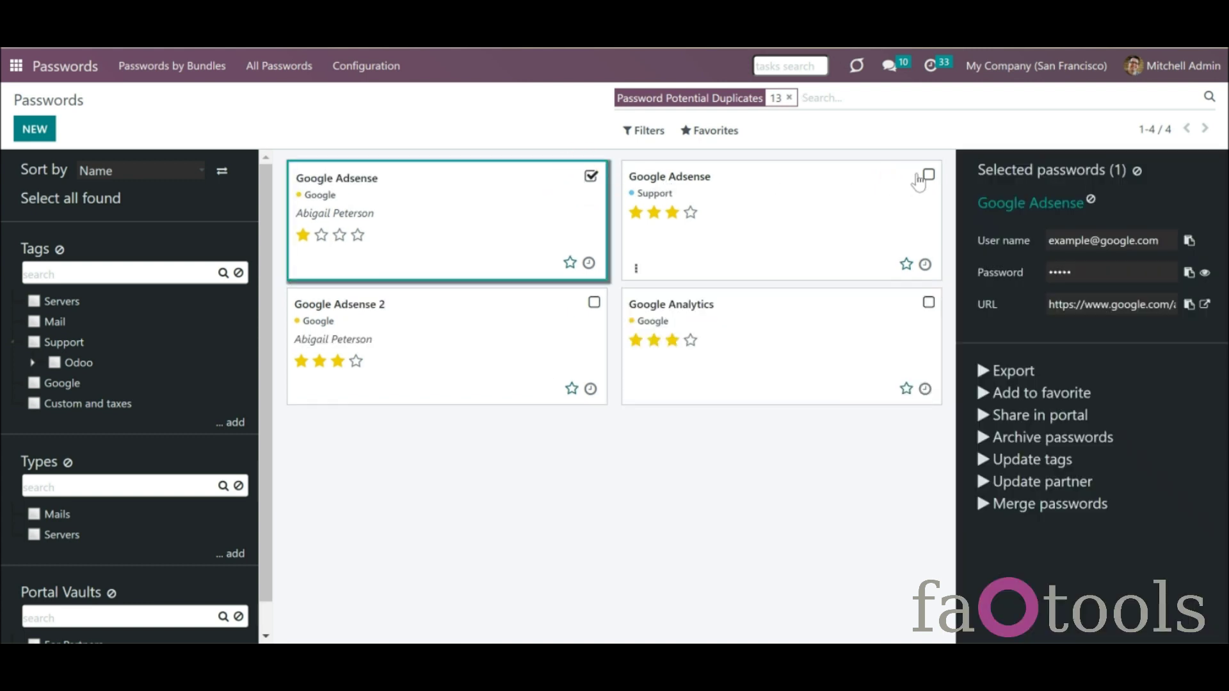
{"action": "left_click", "coordinate": [927, 177]}
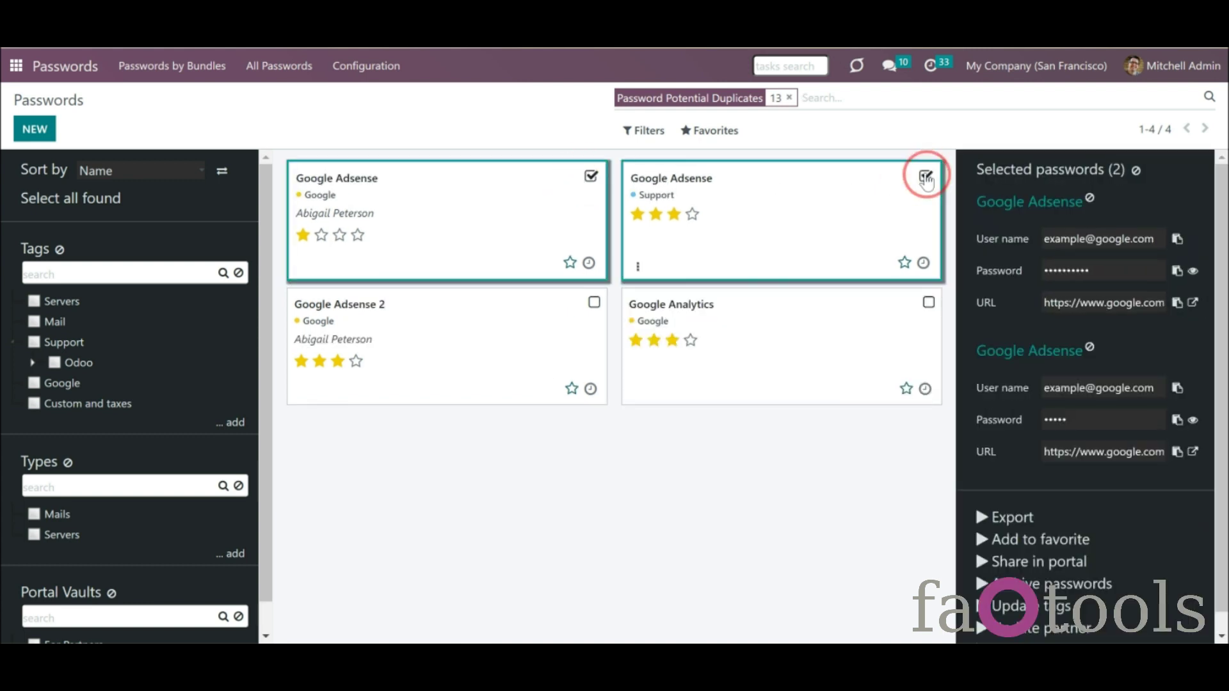
{"action": "left_click", "coordinate": [593, 305]}
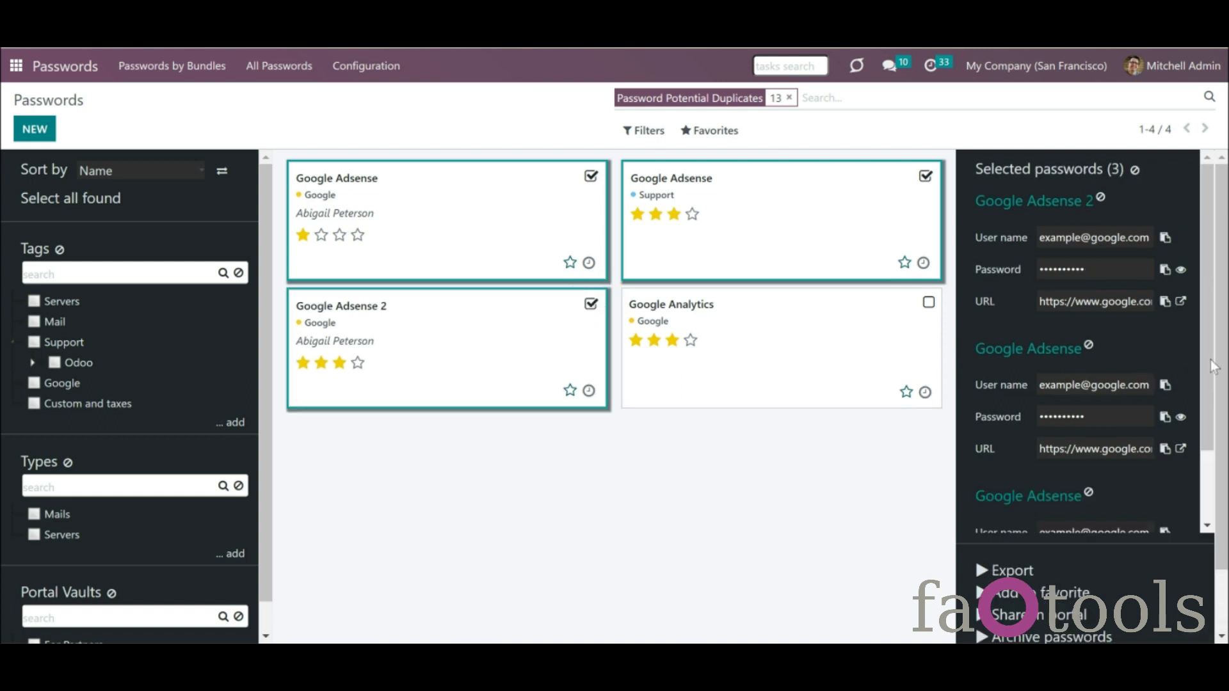
{"action": "left_click_drag", "start_coordinate": [1223, 374], "coordinate": [1224, 558]}
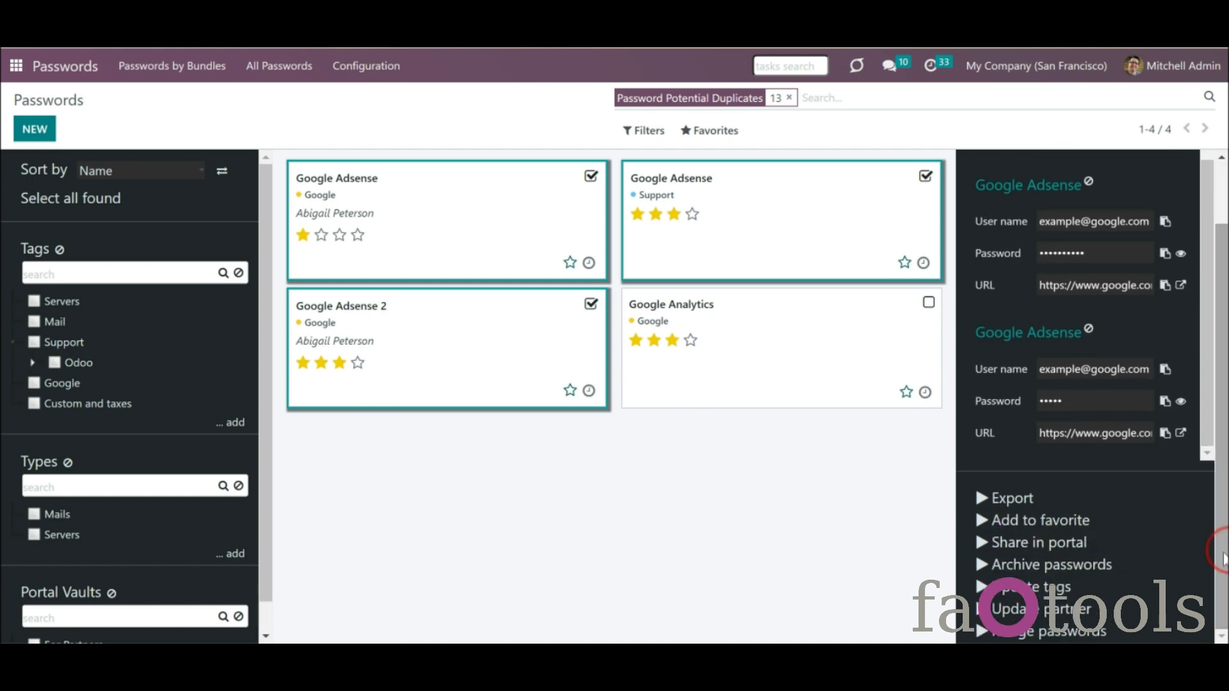
{"action": "left_click", "coordinate": [1043, 634]}
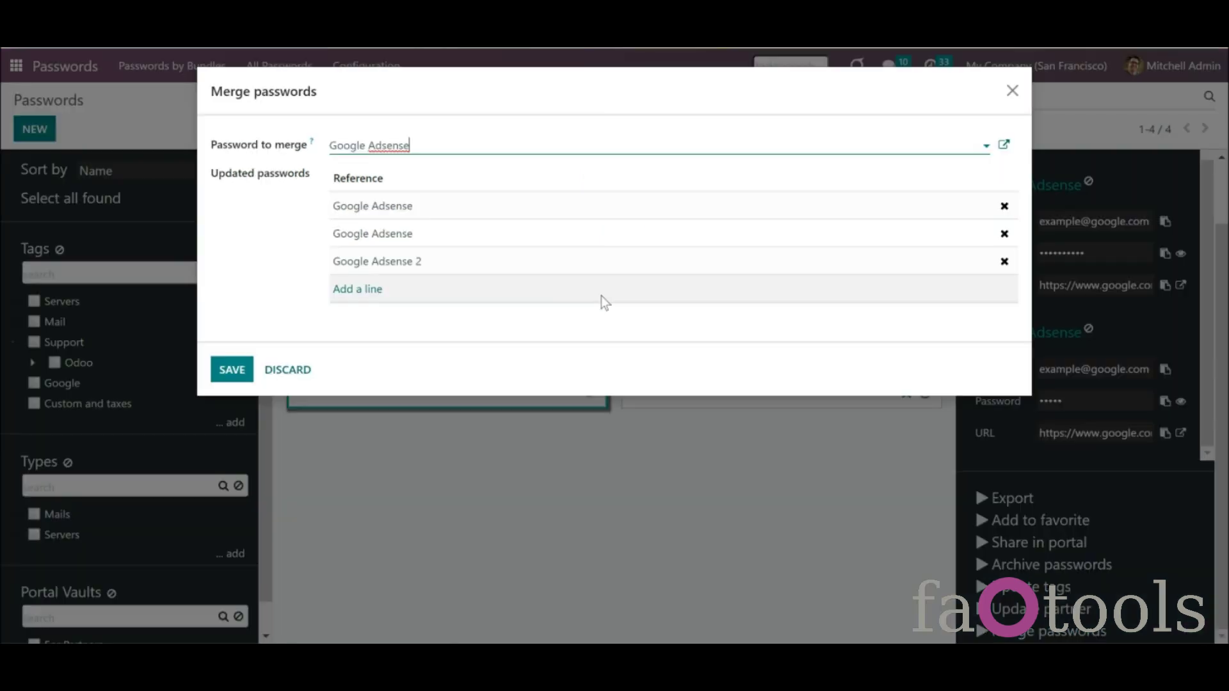
{"action": "left_click", "coordinate": [451, 153]}
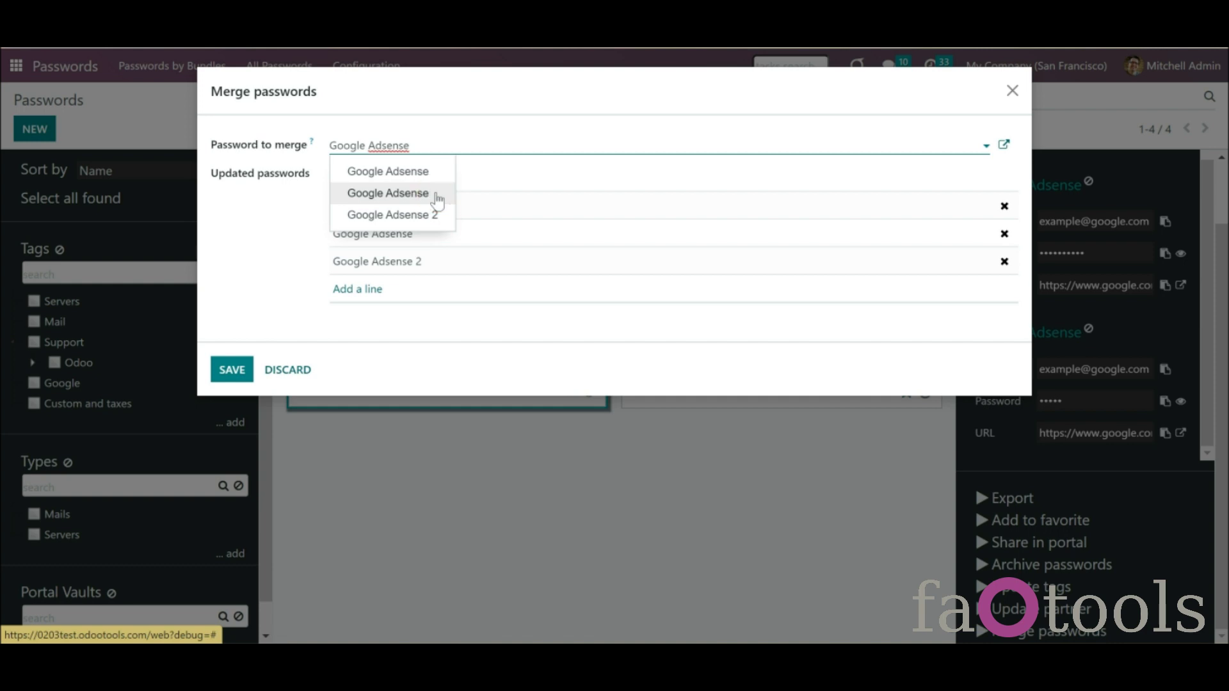
{"action": "left_click", "coordinate": [858, 179]}
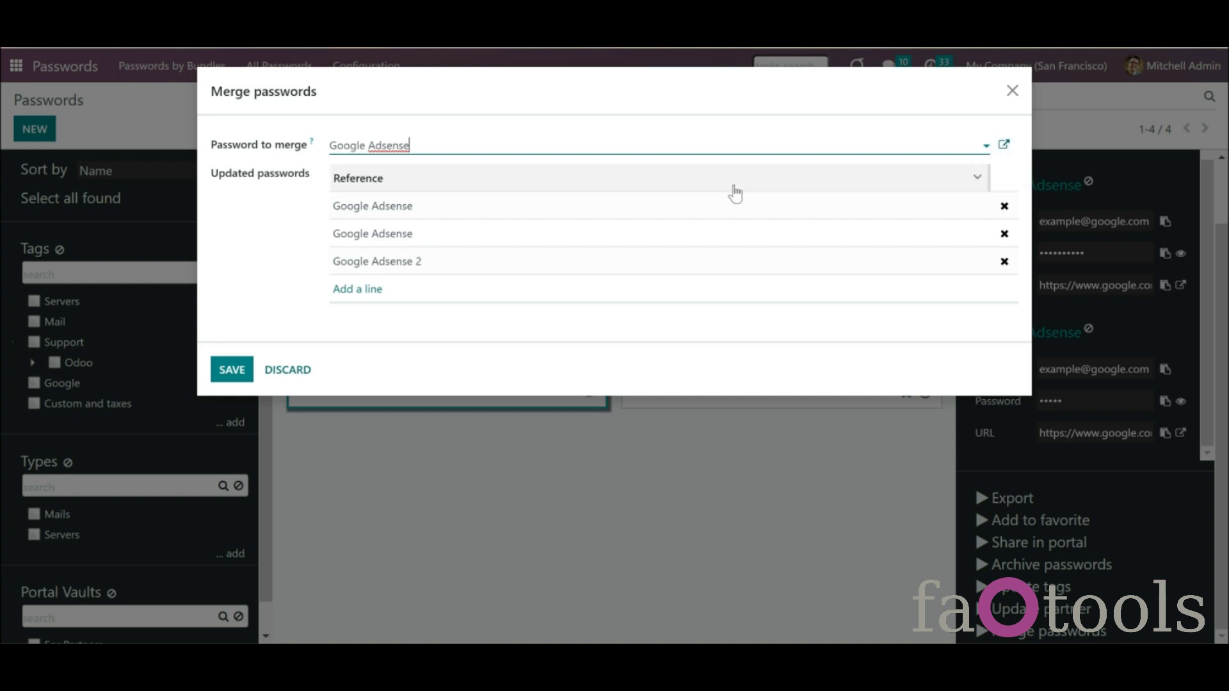
{"action": "left_click", "coordinate": [226, 373]}
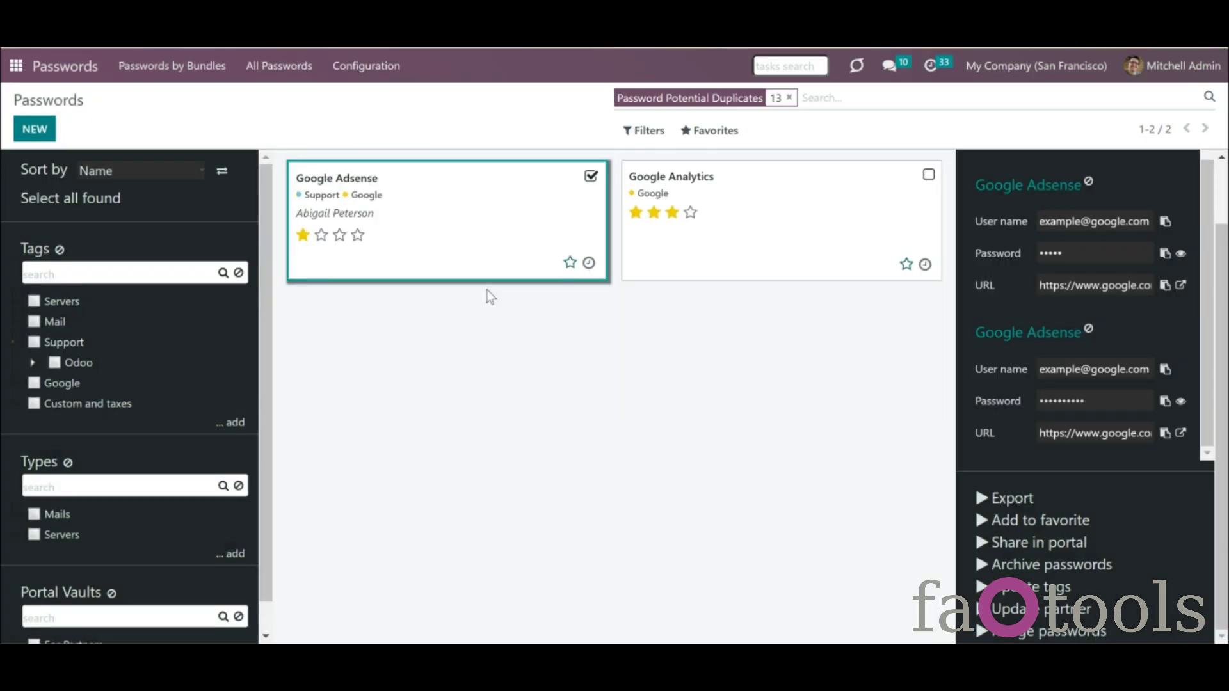
{"action": "left_click", "coordinate": [374, 238]}
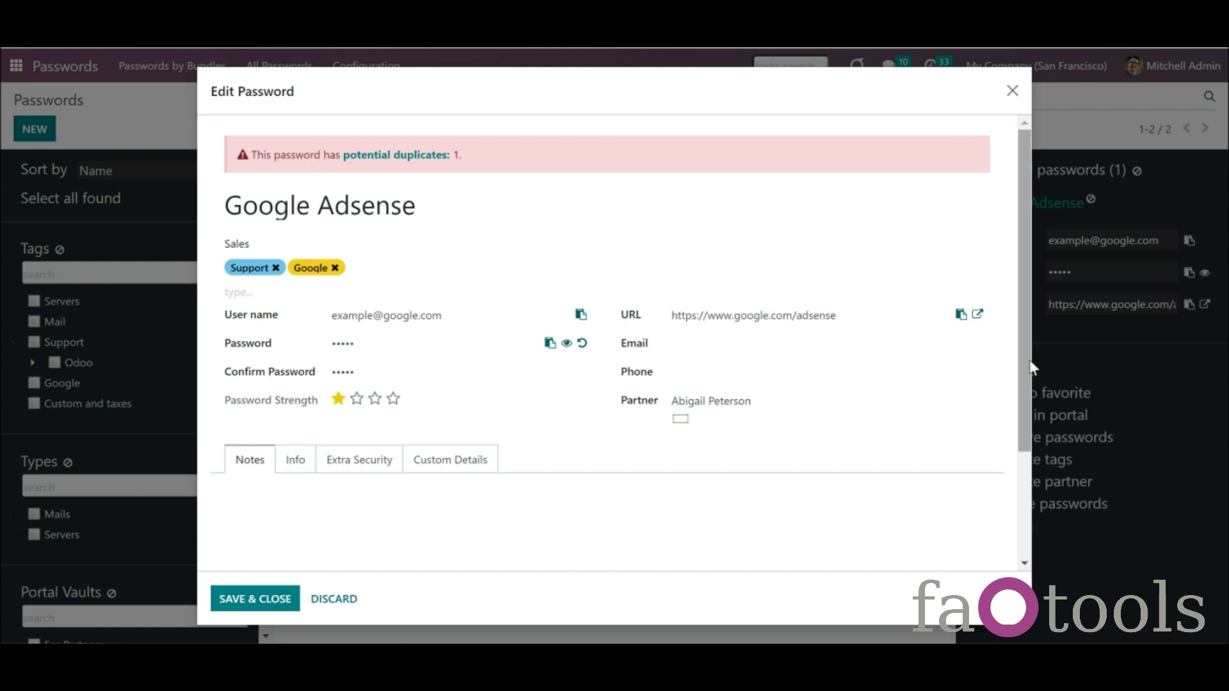
{"action": "left_click_drag", "start_coordinate": [1032, 367], "coordinate": [1077, 444]}
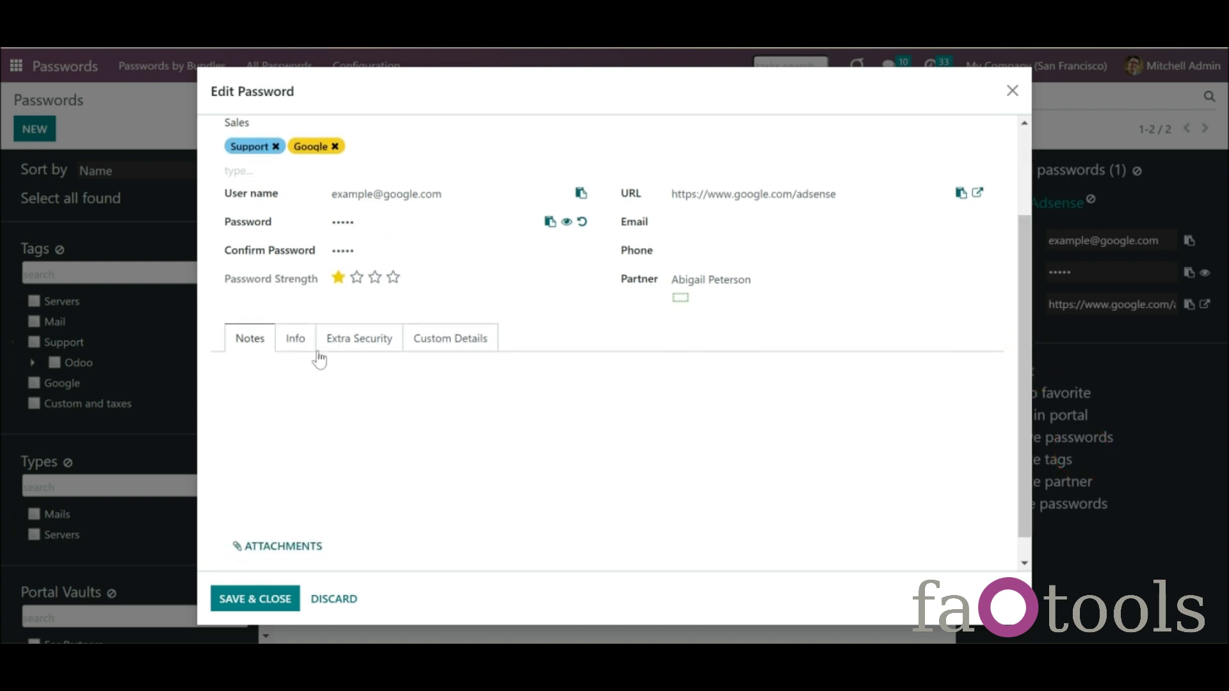
{"action": "left_click", "coordinate": [293, 339]}
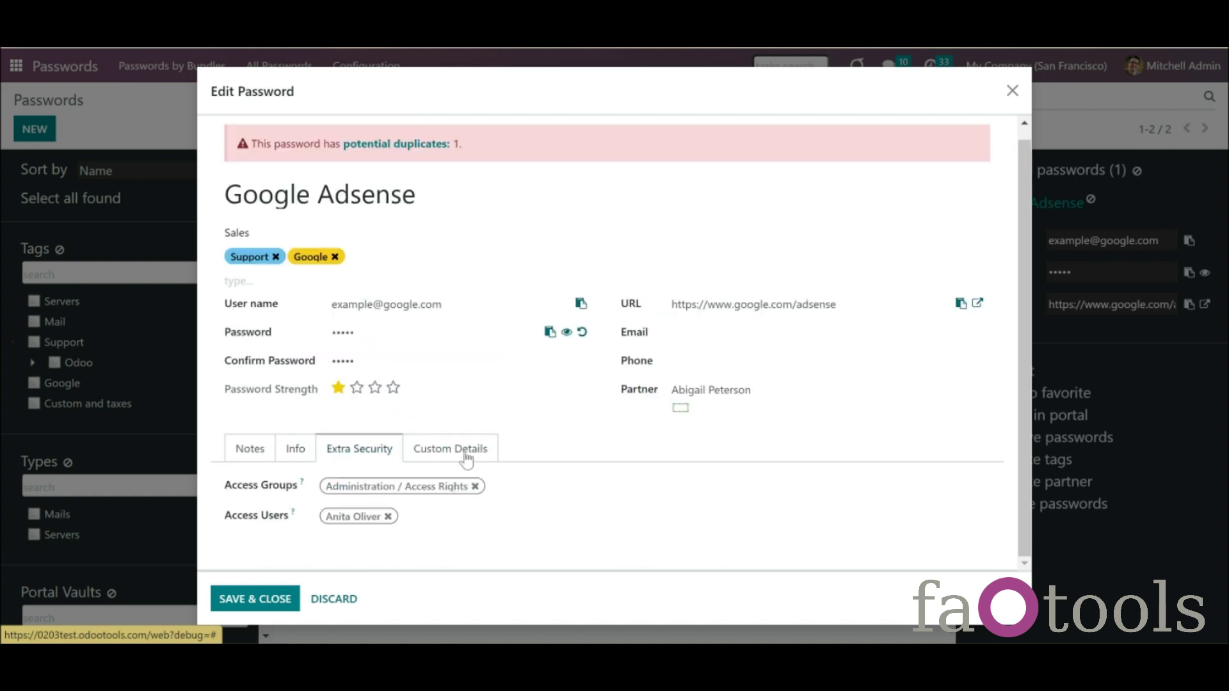
{"action": "left_click", "coordinate": [465, 453]}
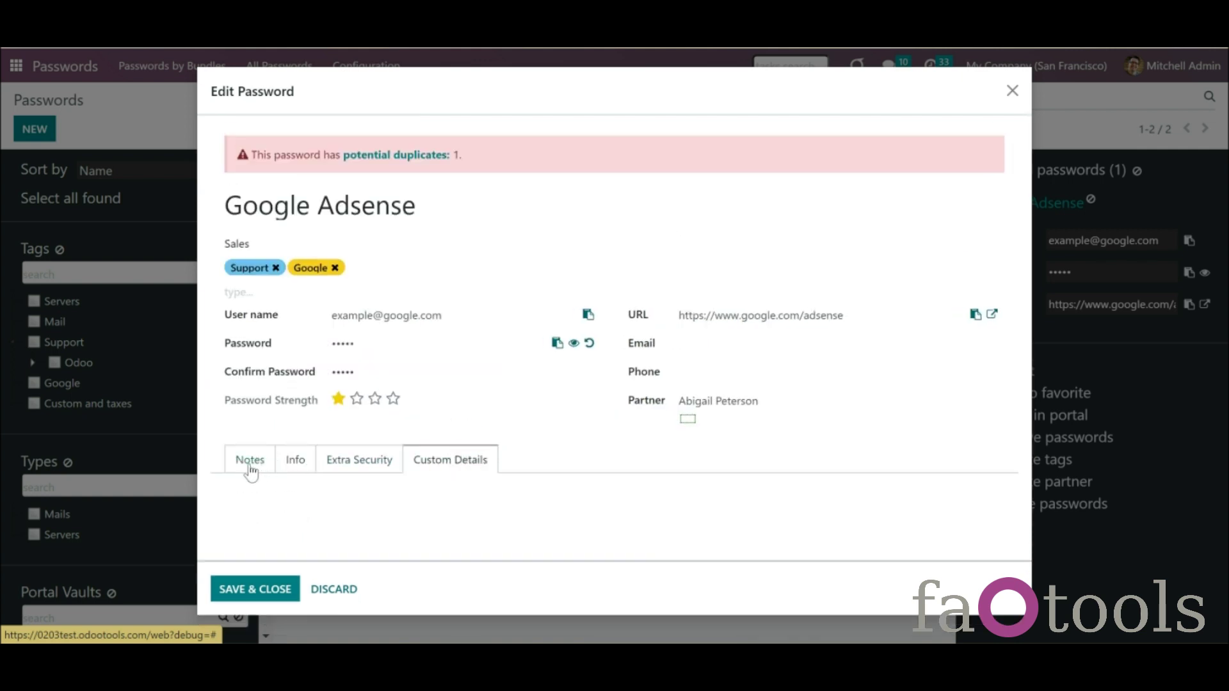
{"action": "left_click", "coordinate": [249, 464]}
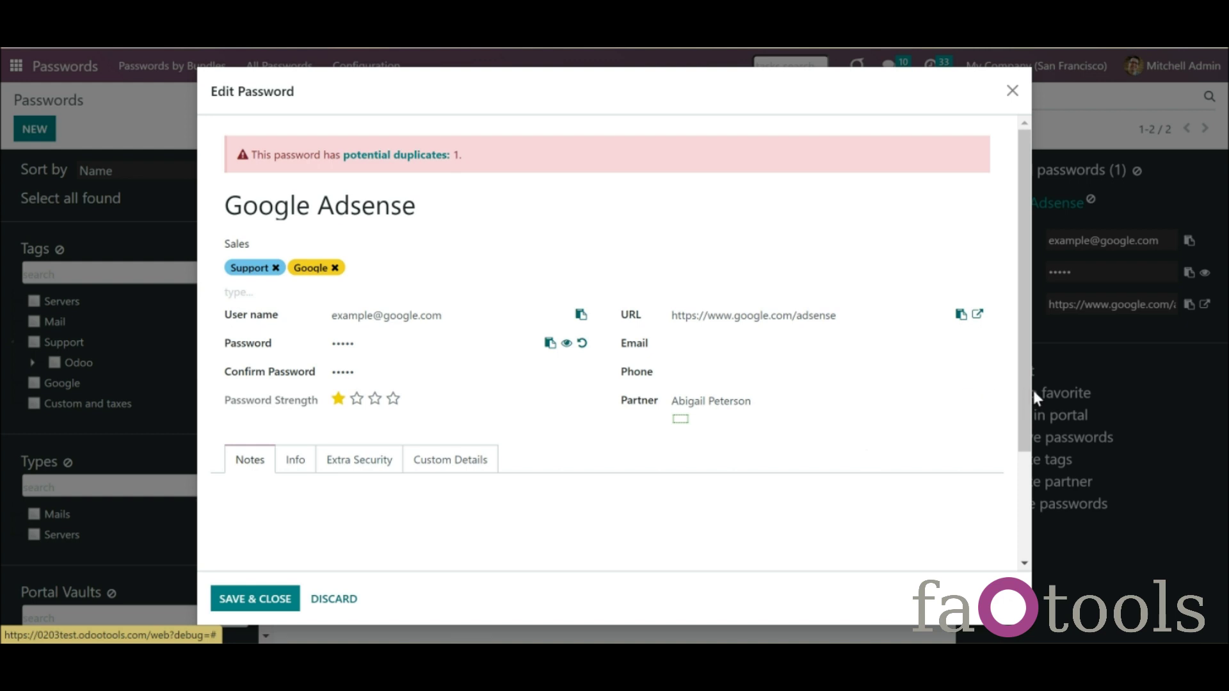
{"action": "left_click_drag", "start_coordinate": [1030, 401], "coordinate": [1096, 563]}
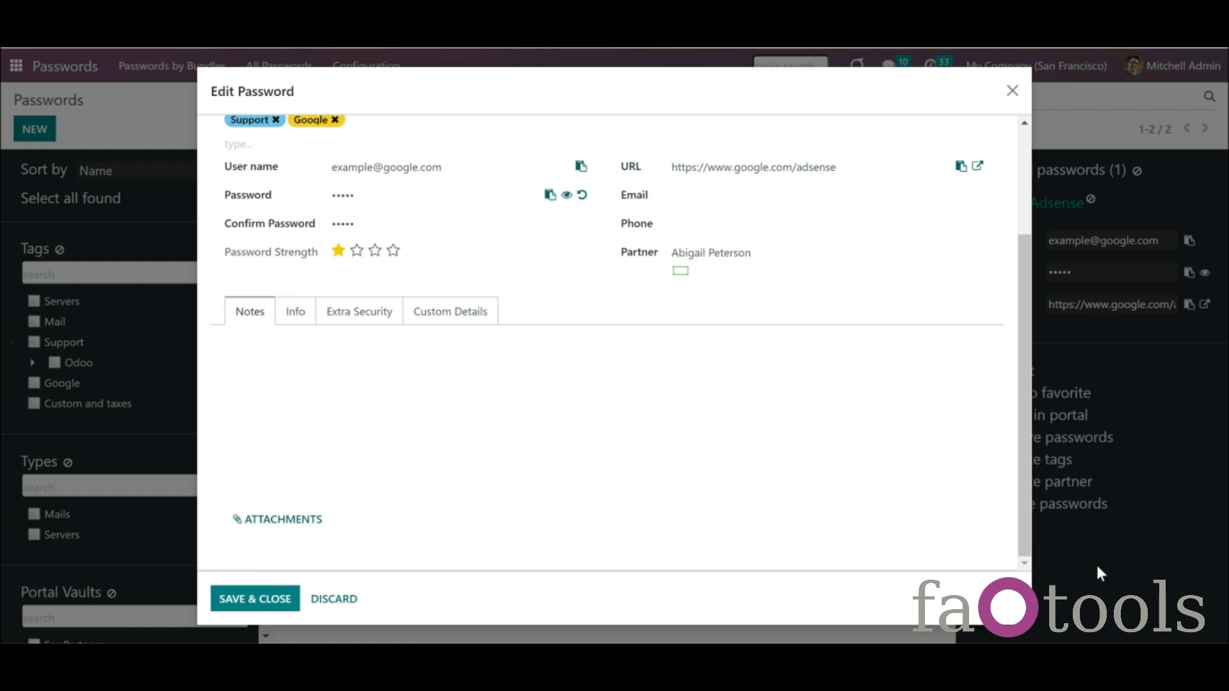
{"action": "left_click", "coordinate": [1019, 191]}
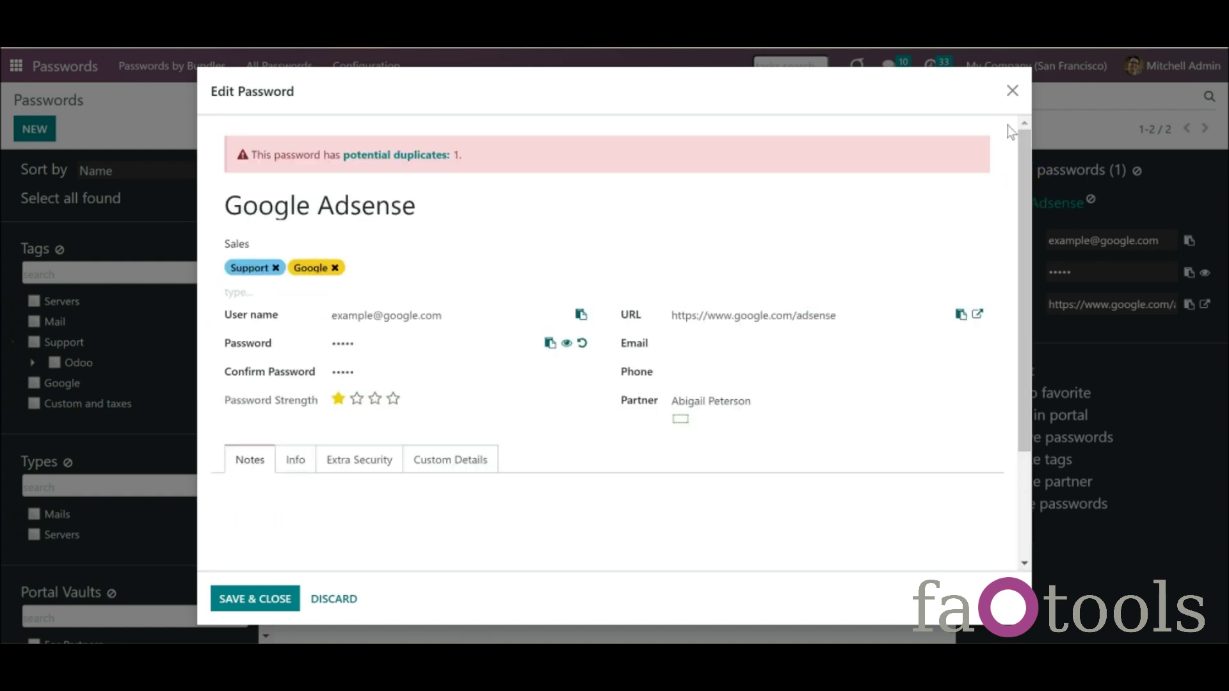
{"action": "left_click", "coordinate": [1006, 92]}
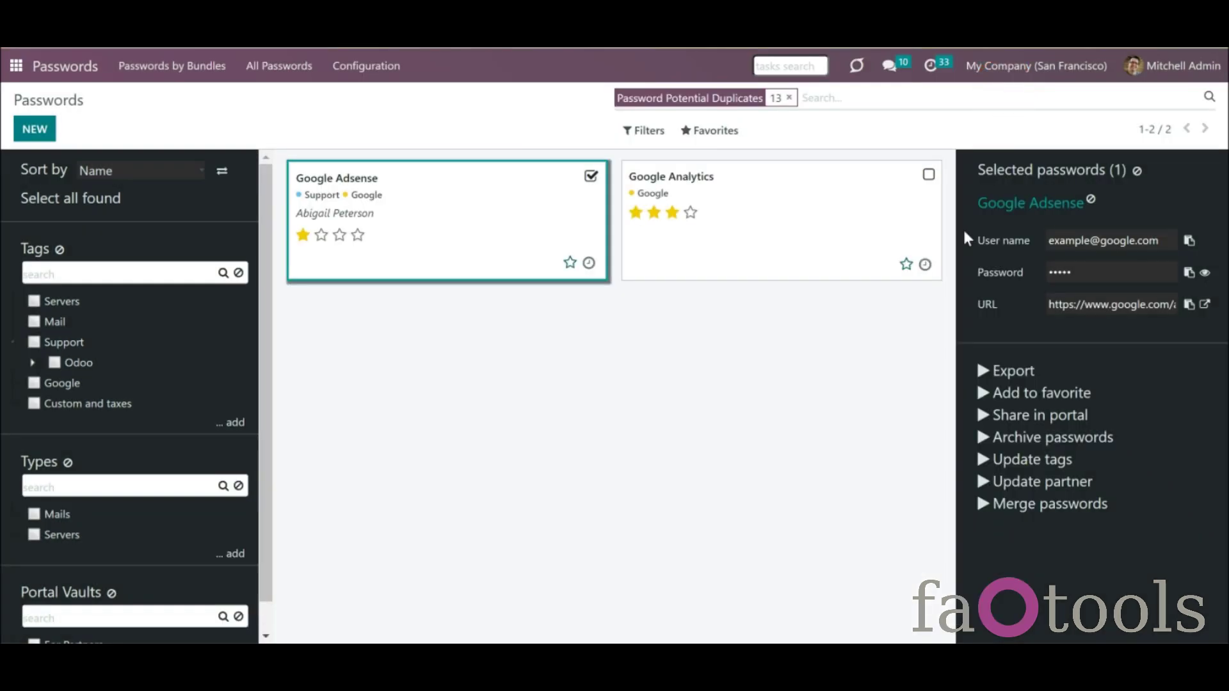
- Clear the selection and the Potential Duplicates facet, then filter to Archived passwords
{"action": "left_click", "coordinate": [1138, 172]}
{"action": "left_click", "coordinate": [788, 99]}
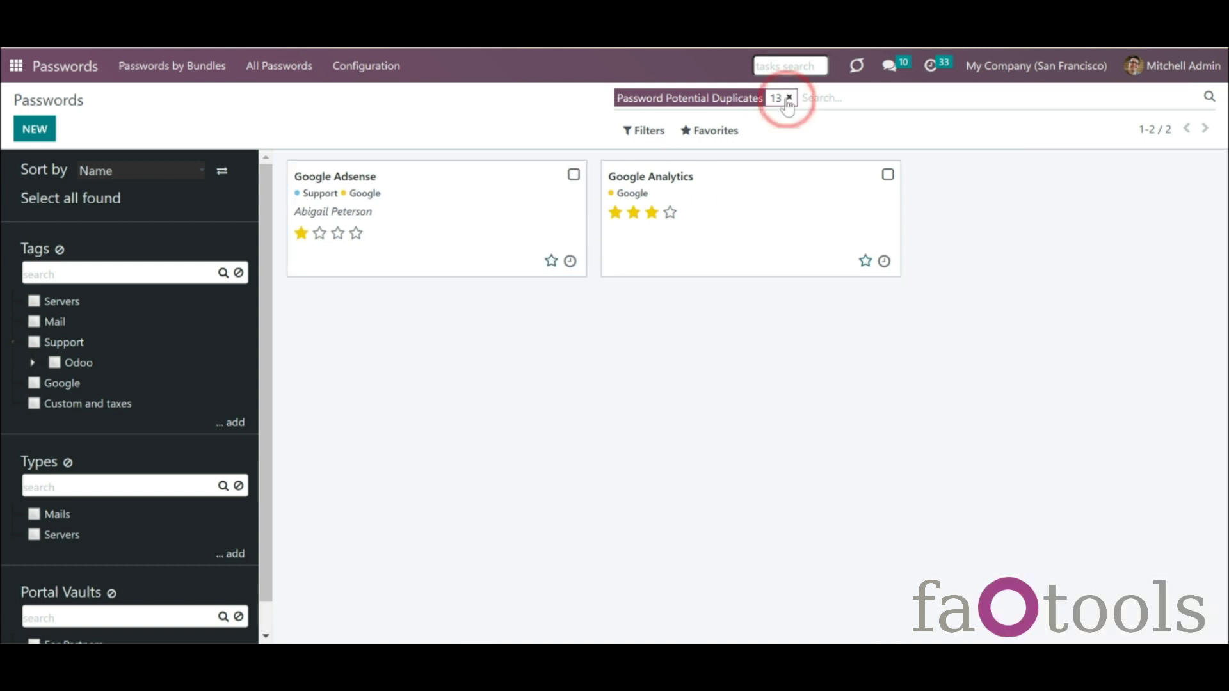
{"action": "left_click", "coordinate": [660, 135]}
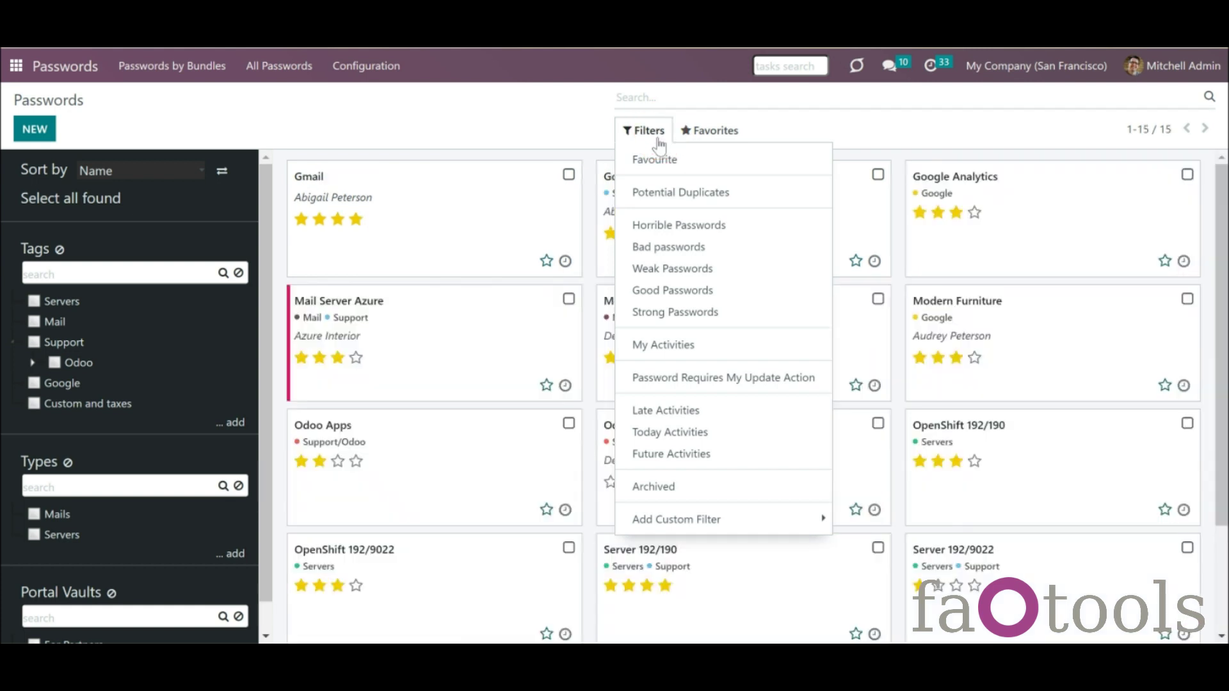
{"action": "left_click", "coordinate": [708, 491]}
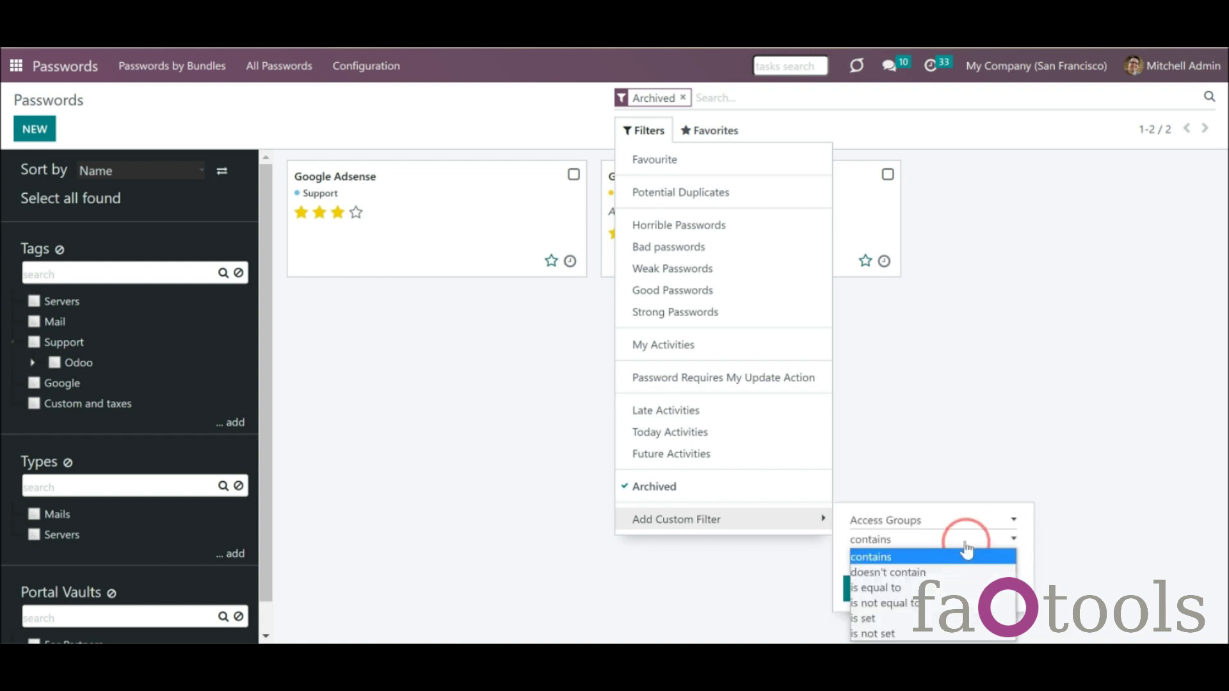
{"action": "left_click", "coordinate": [929, 461]}
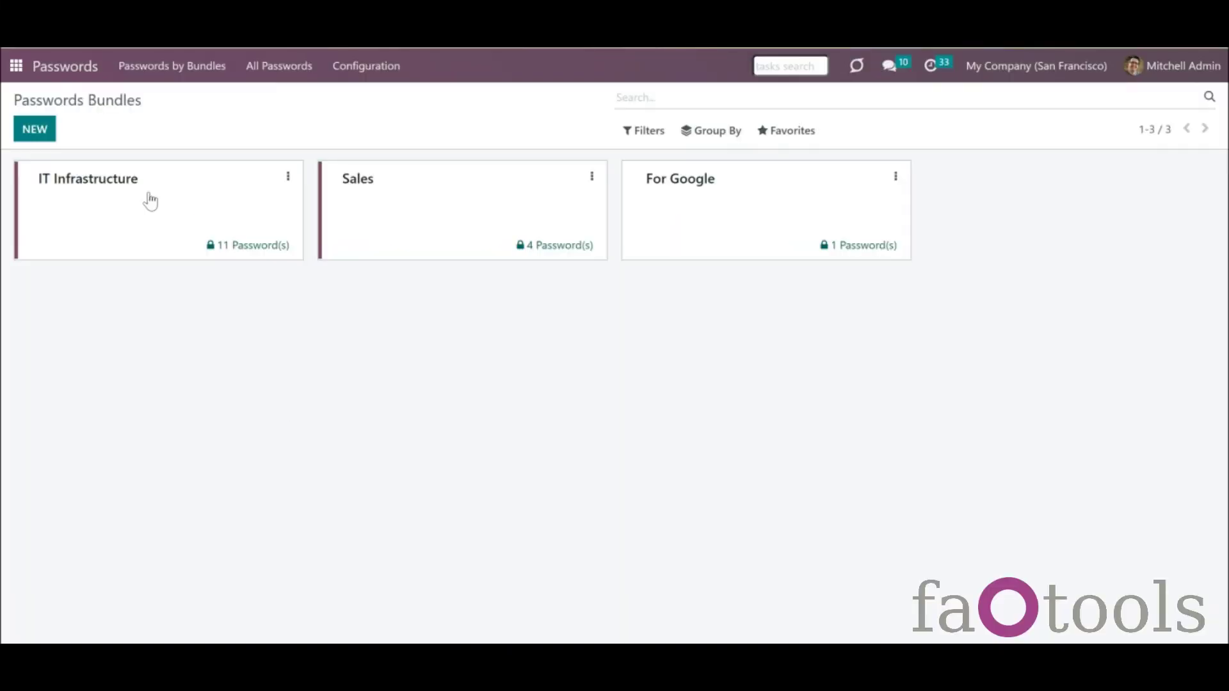
- Open the IT Infrastructure bundle from Passwords by Bundles
{"action": "left_click", "coordinate": [150, 200]}
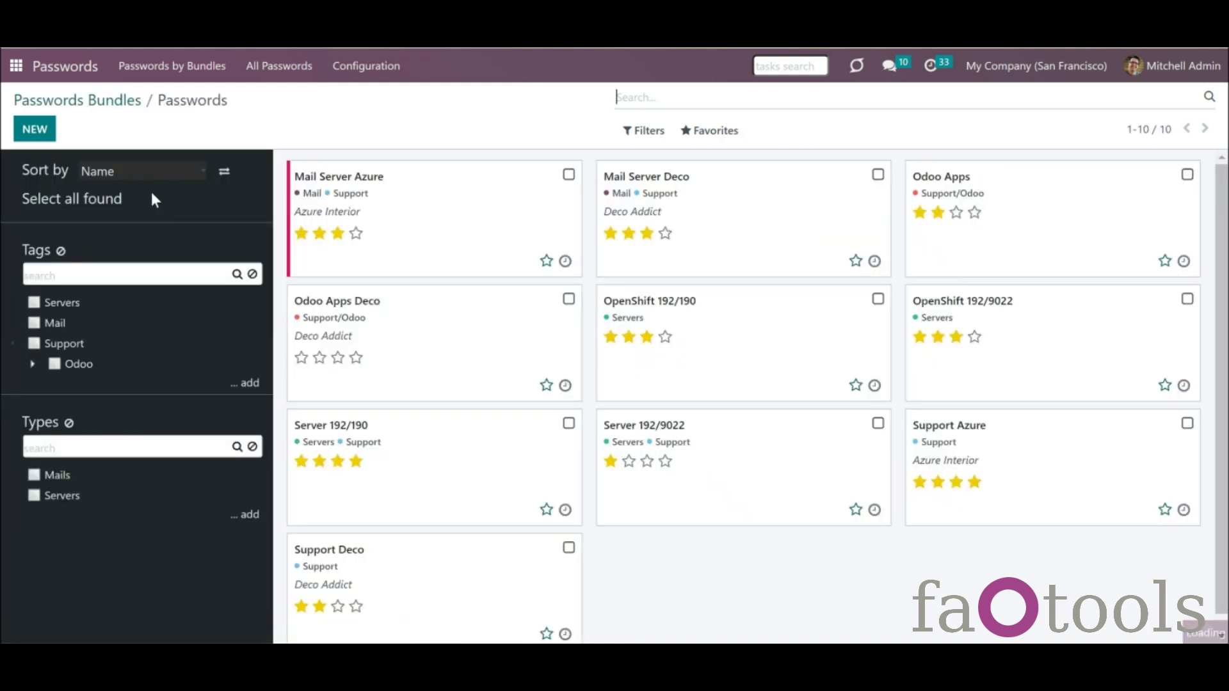
- Open the OpenShift 192/190 password, view its IP Address detail, and close without saving
{"action": "left_click", "coordinate": [733, 344]}
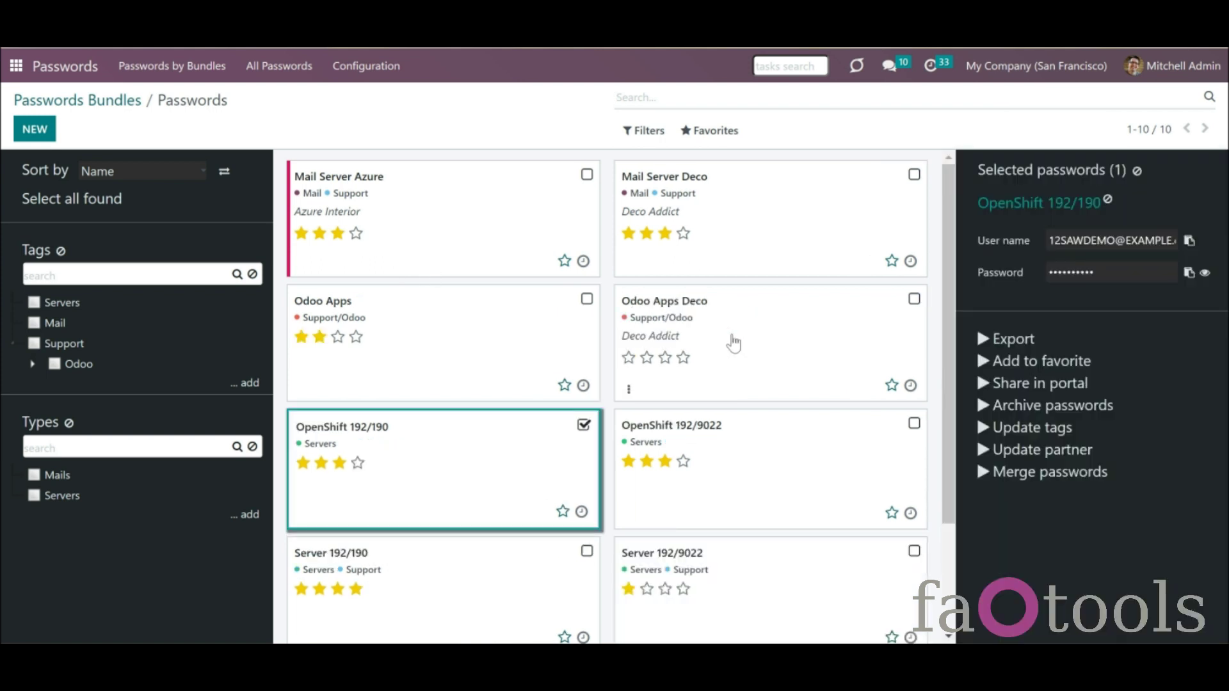
{"action": "left_click", "coordinate": [996, 206]}
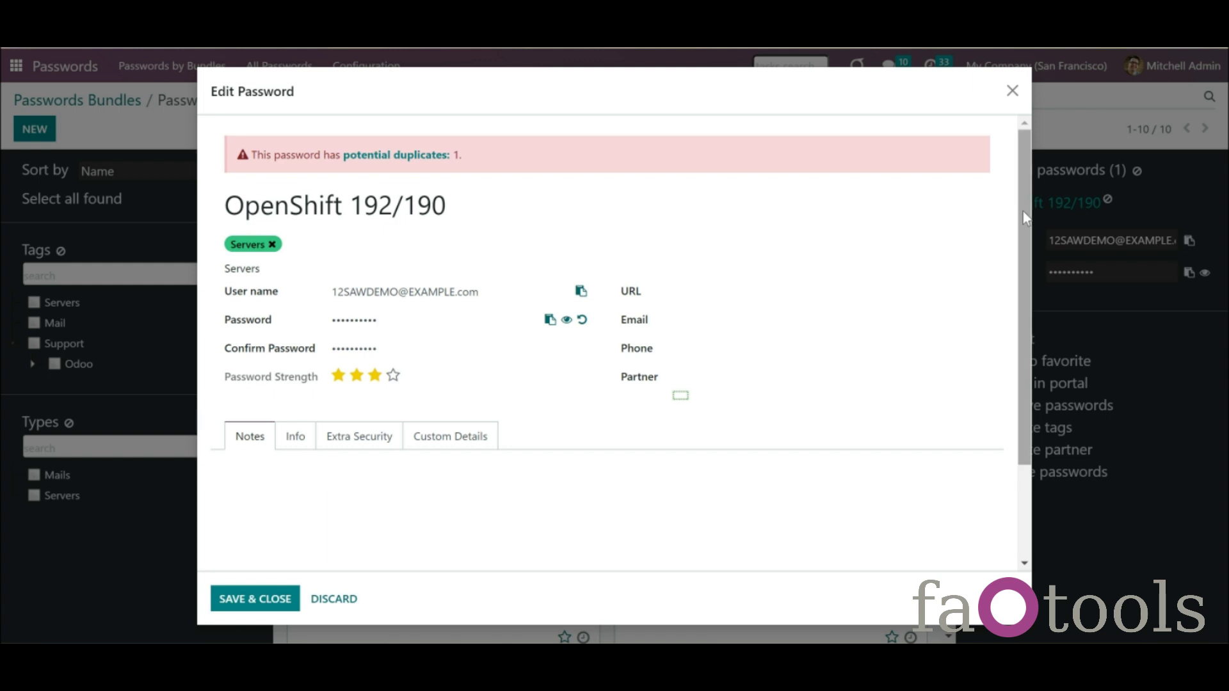
{"action": "left_click", "coordinate": [470, 445]}
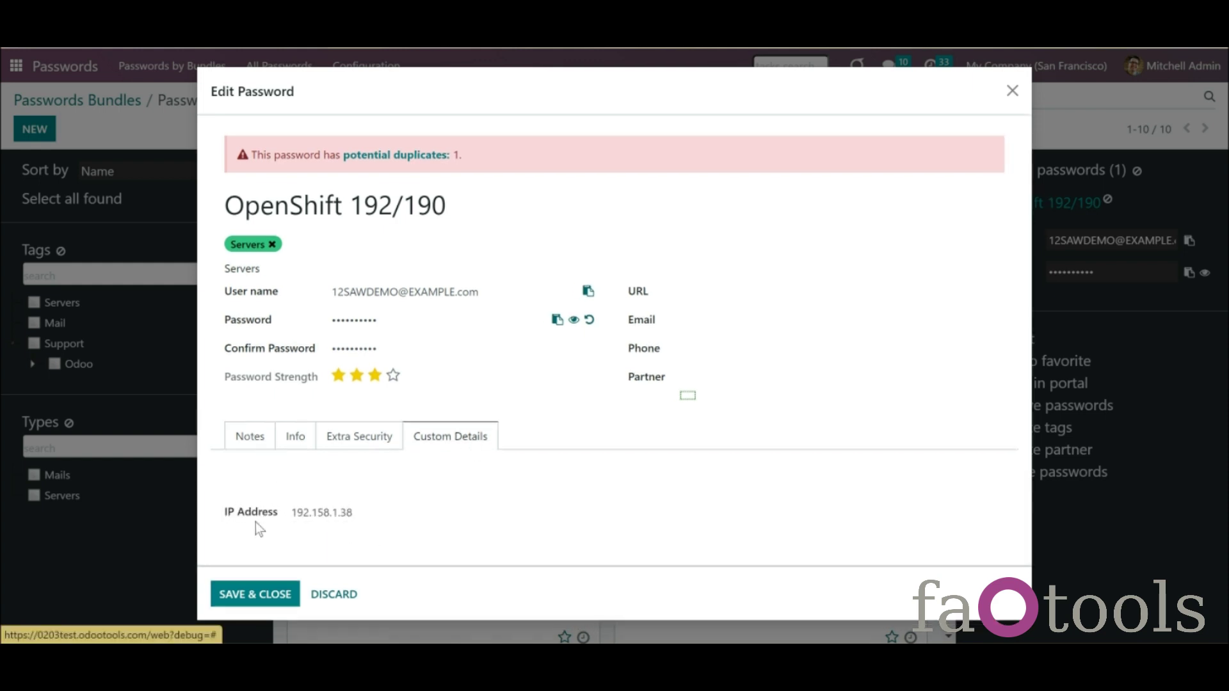
{"action": "left_click", "coordinate": [346, 595]}
- Check Mail Server Azure's Custom Details, close it, and bring up the Configuration options
{"action": "left_click", "coordinate": [393, 198]}
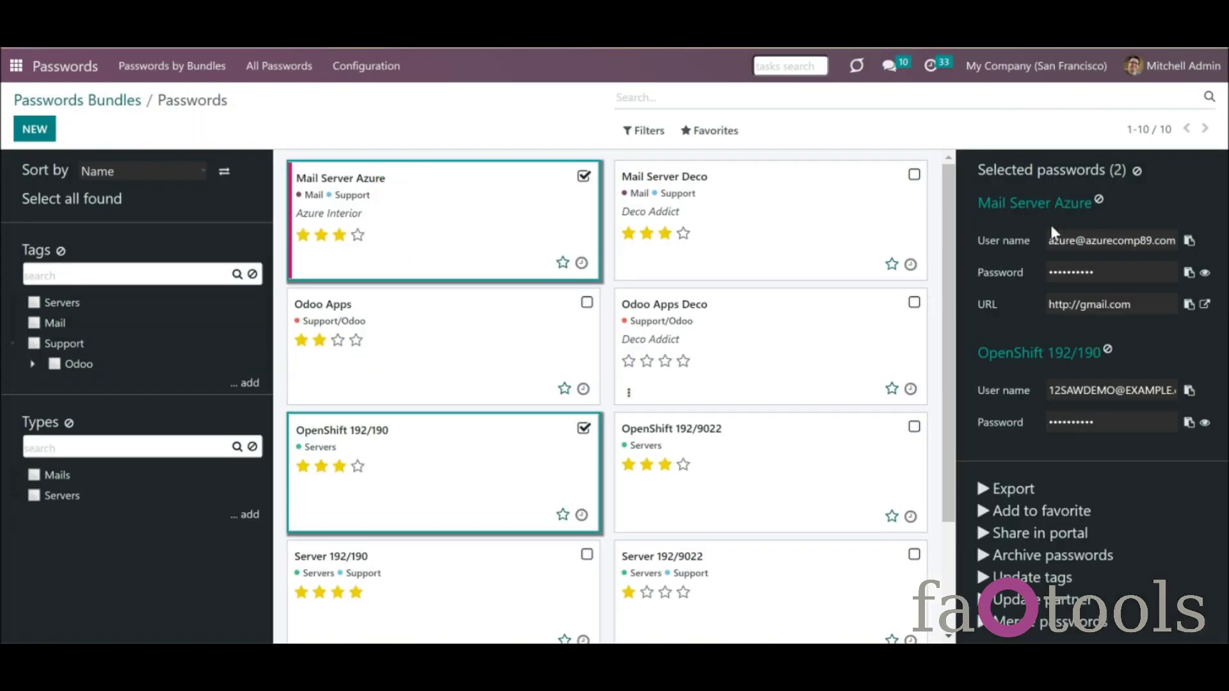
{"action": "left_click", "coordinate": [1047, 205]}
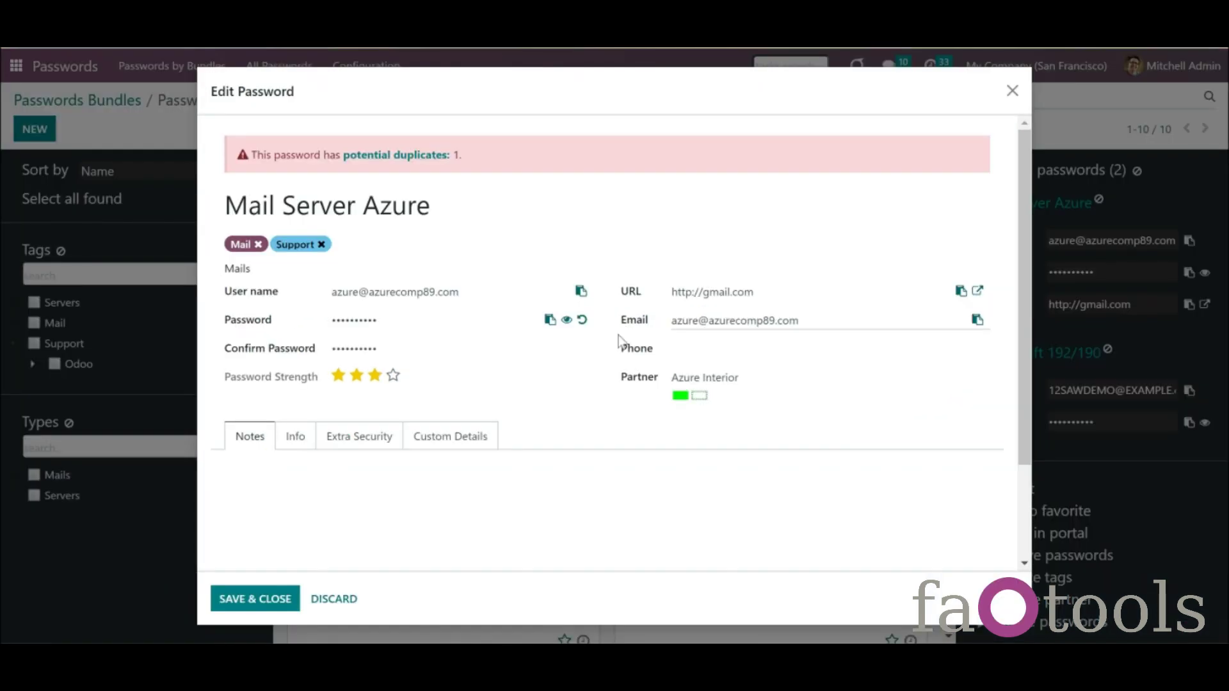
{"action": "left_click", "coordinate": [474, 440]}
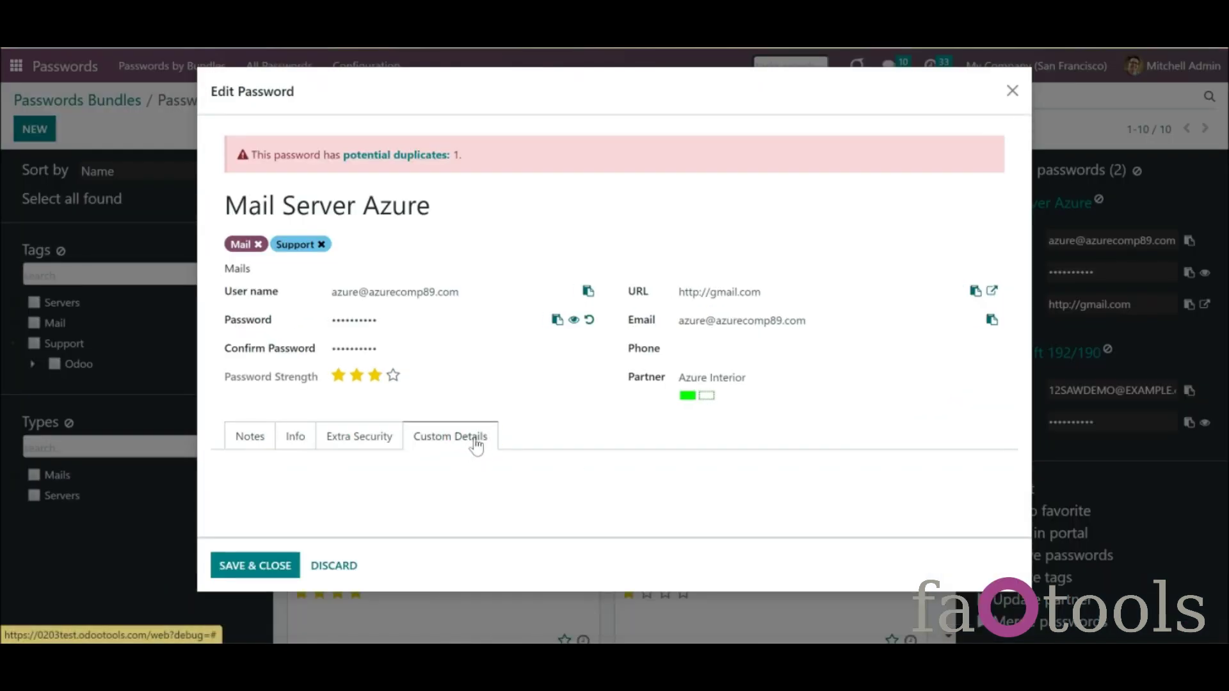
{"action": "key", "text": "Escape"}
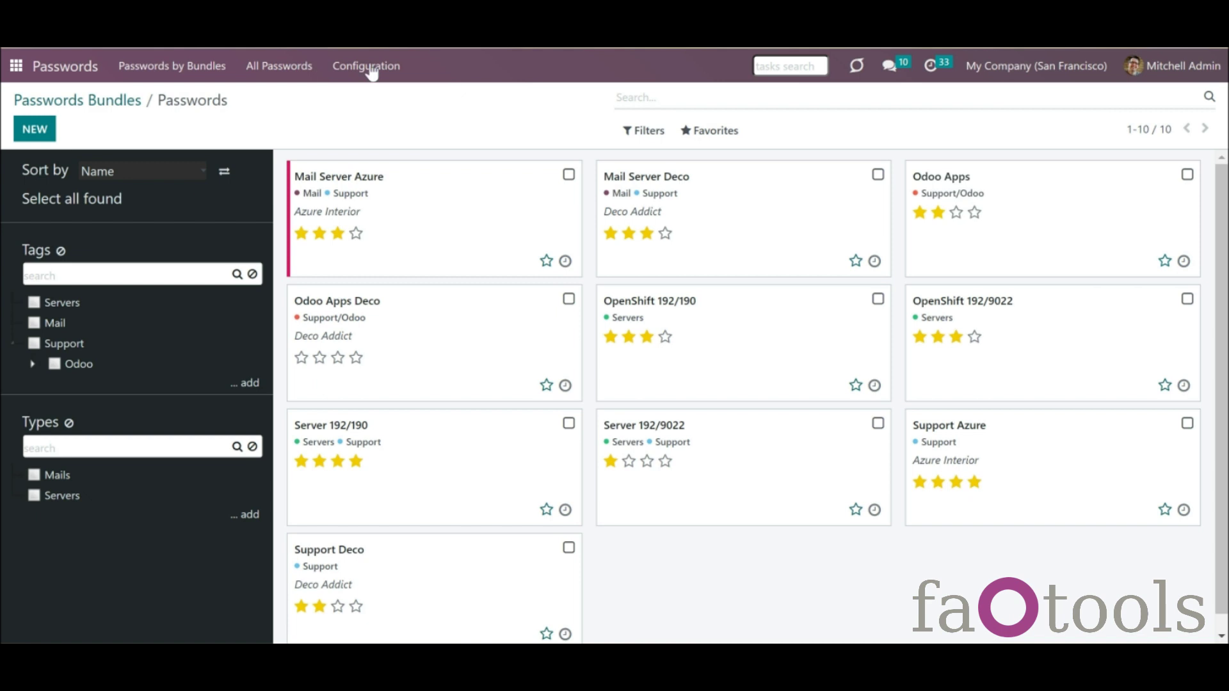
{"action": "left_click", "coordinate": [363, 69]}
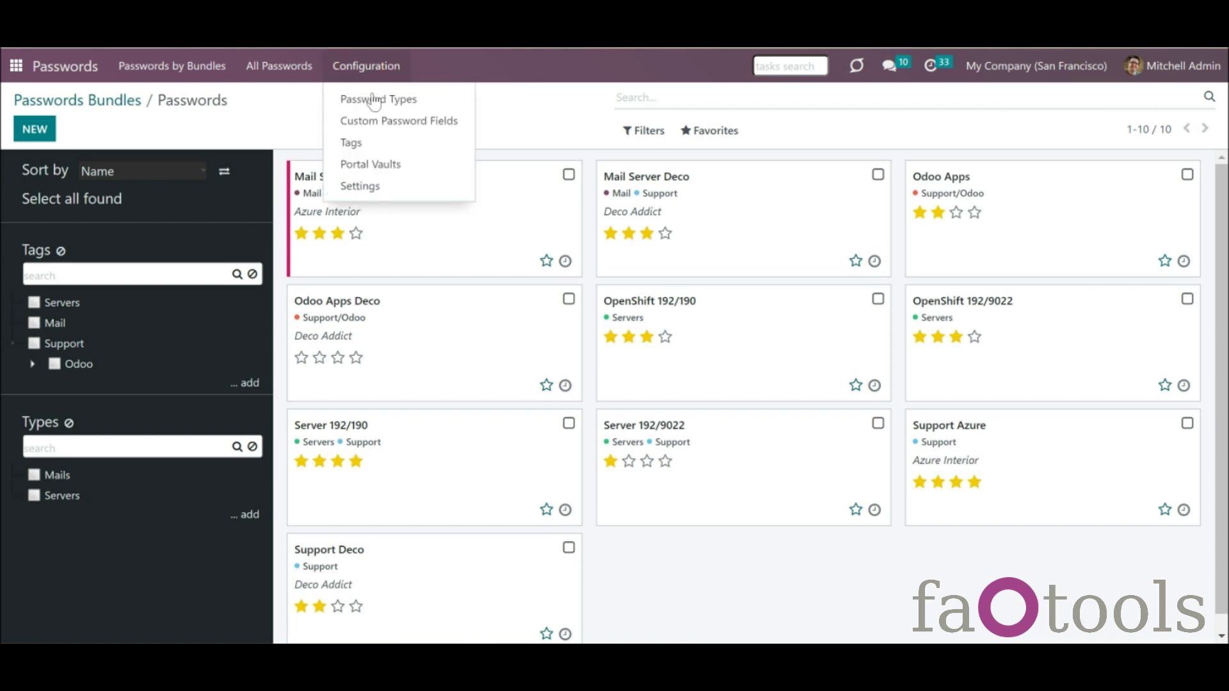
- Create and save a password type named 'Frequently used' alongside Mails and Servers
{"action": "left_click", "coordinate": [376, 100]}
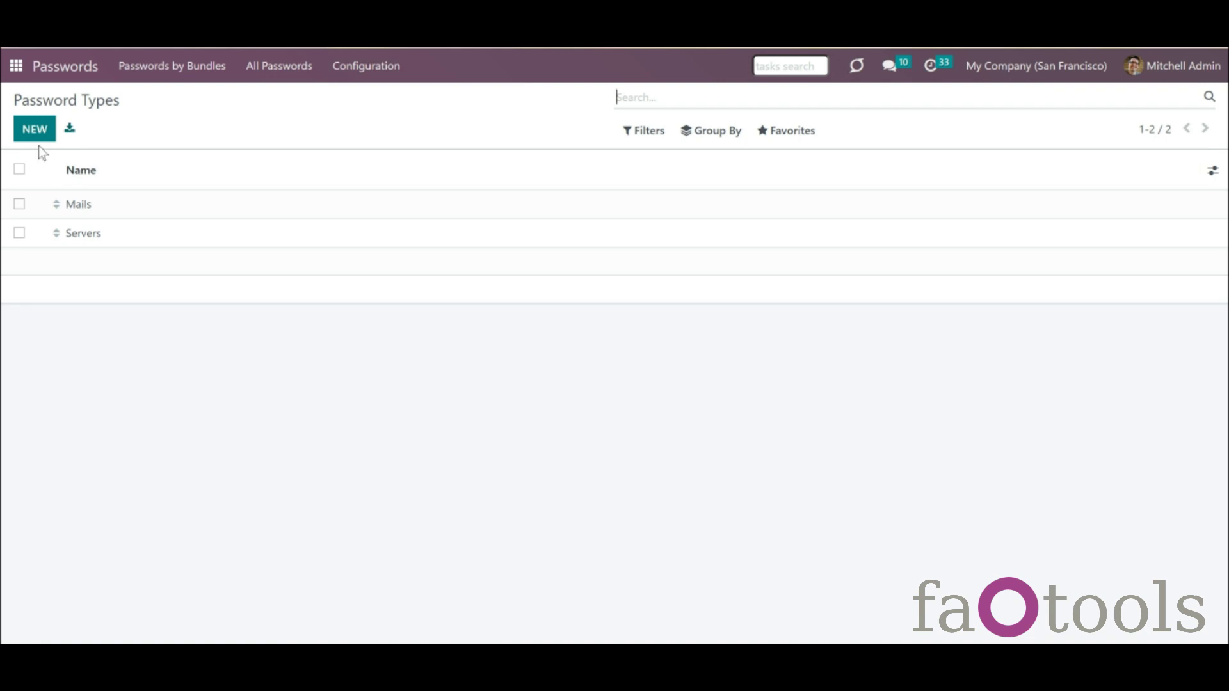
{"action": "left_click", "coordinate": [34, 132]}
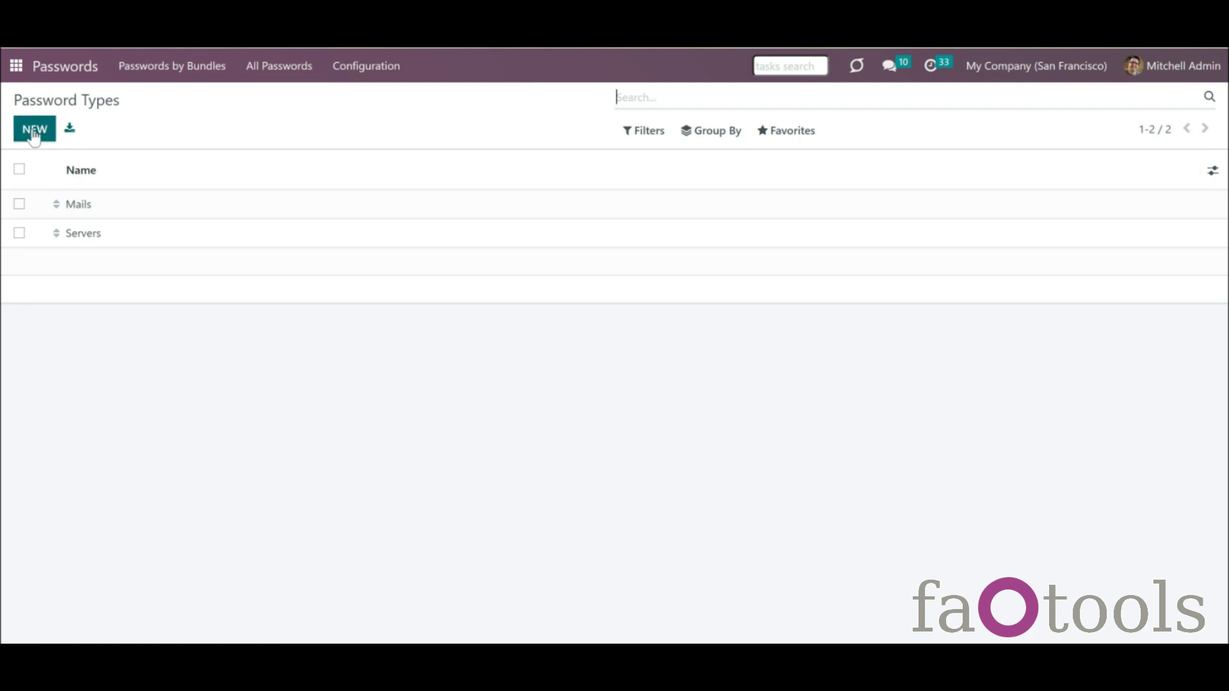
{"action": "type", "text": "Frequently used"}
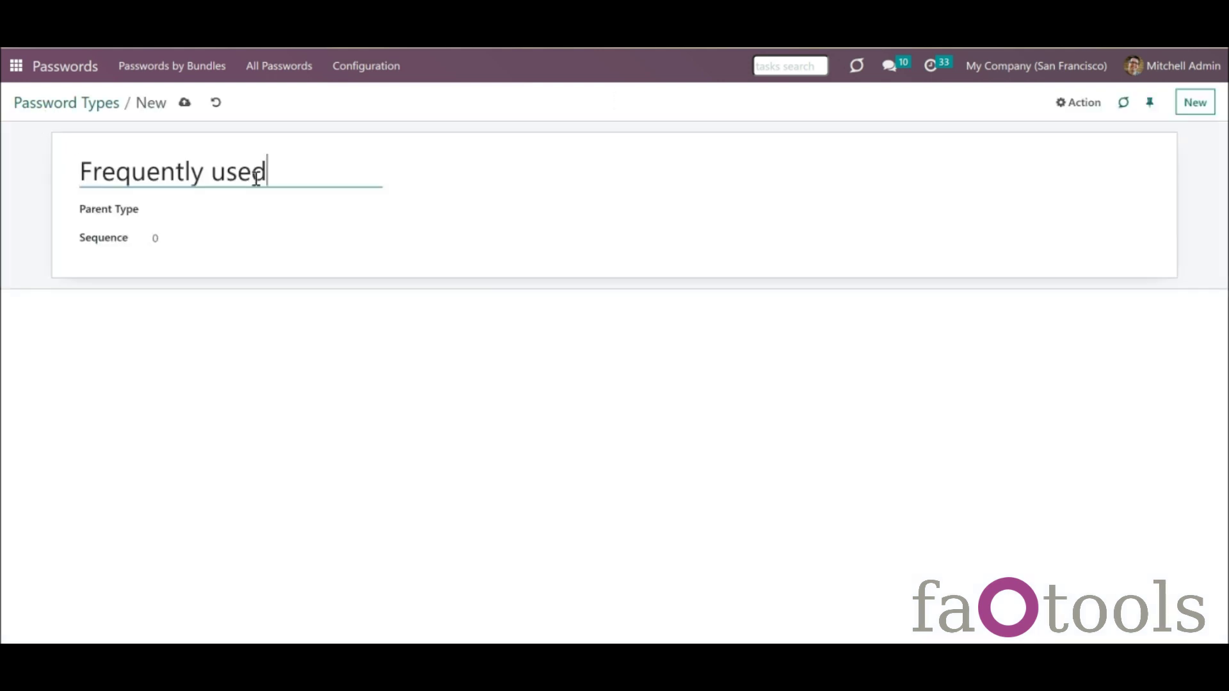
{"action": "left_click", "coordinate": [83, 171]}
{"action": "left_click", "coordinate": [184, 104]}
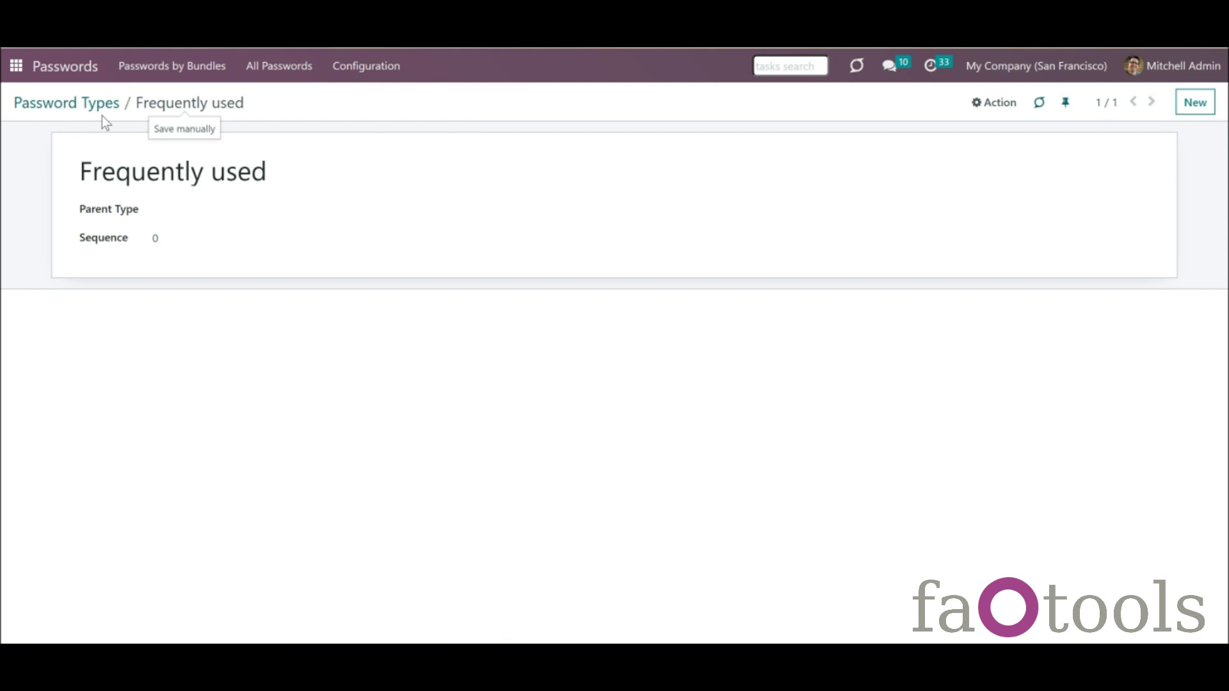
{"action": "left_click", "coordinate": [86, 105]}
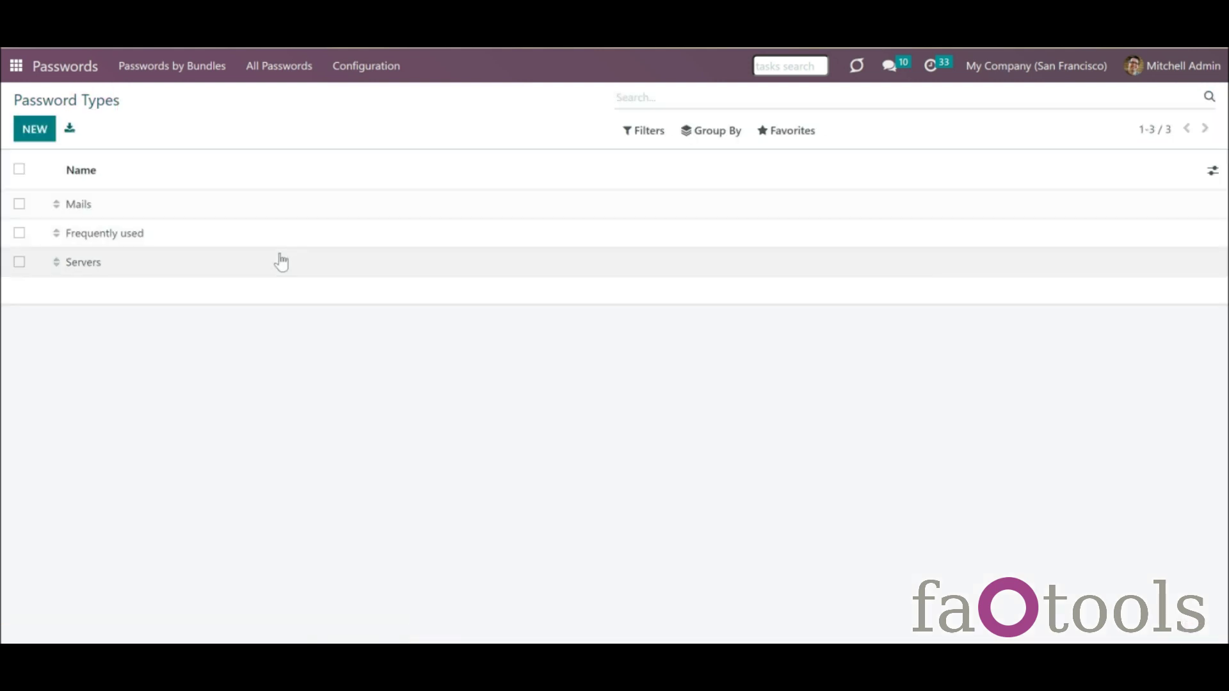
{"action": "left_click", "coordinate": [359, 80]}
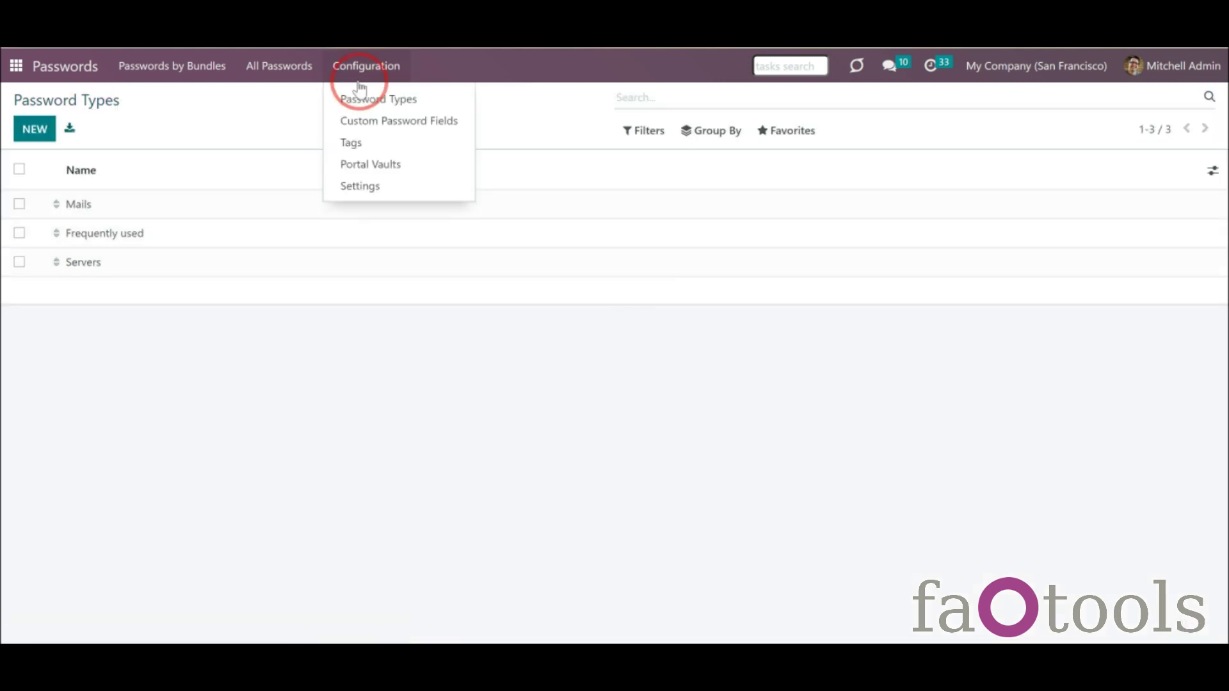
{"action": "left_click", "coordinate": [375, 127]}
- Create a Dropdown custom field 'Type of the website' with options Mail, Partner site, Tool, Extra
{"action": "left_click", "coordinate": [42, 130]}
{"action": "type", "text": "Type of the website"}
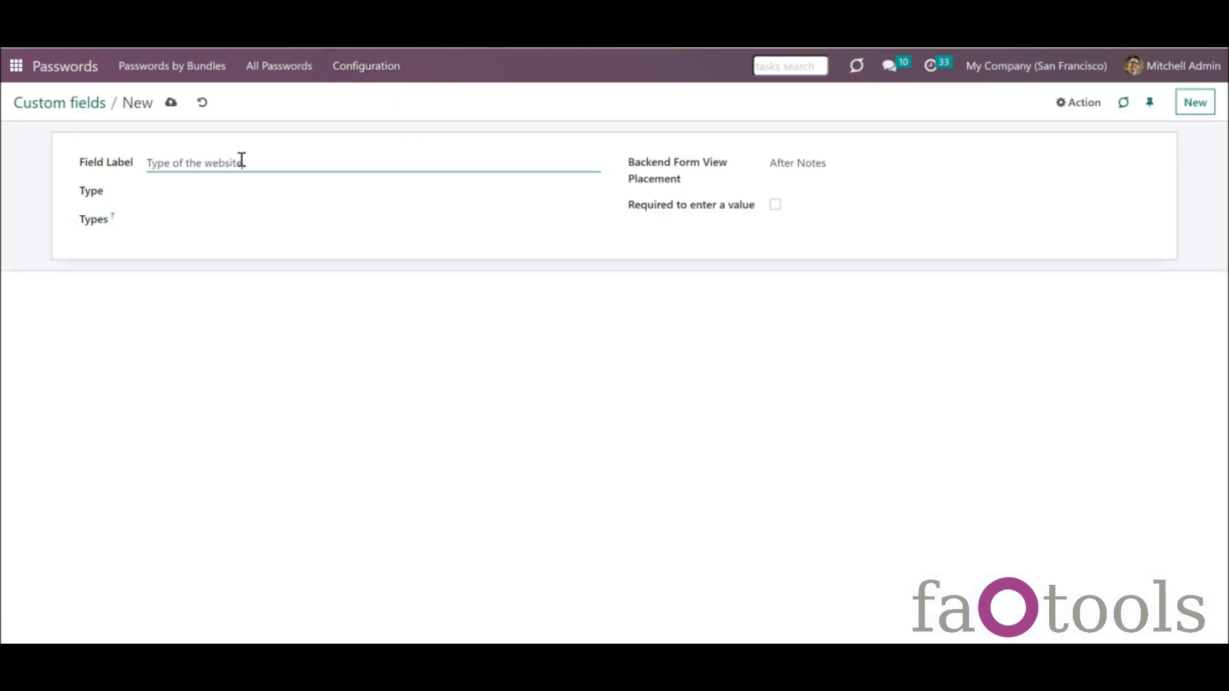
{"action": "left_click", "coordinate": [224, 190]}
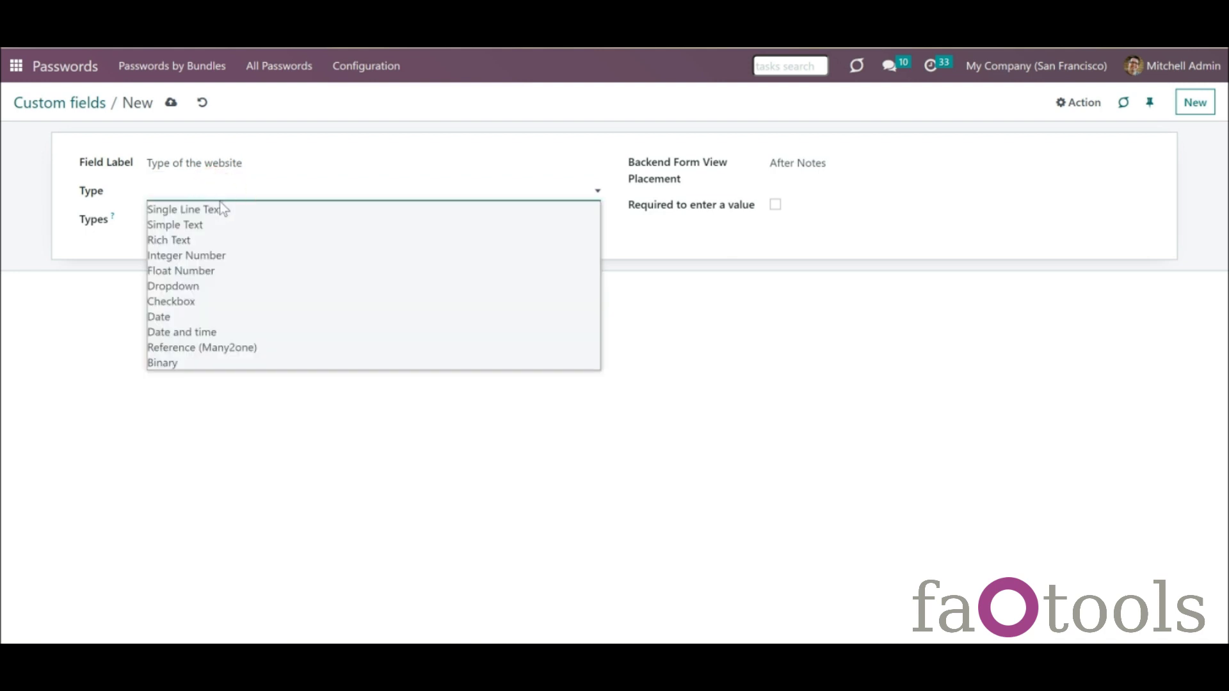
{"action": "left_click", "coordinate": [217, 286]}
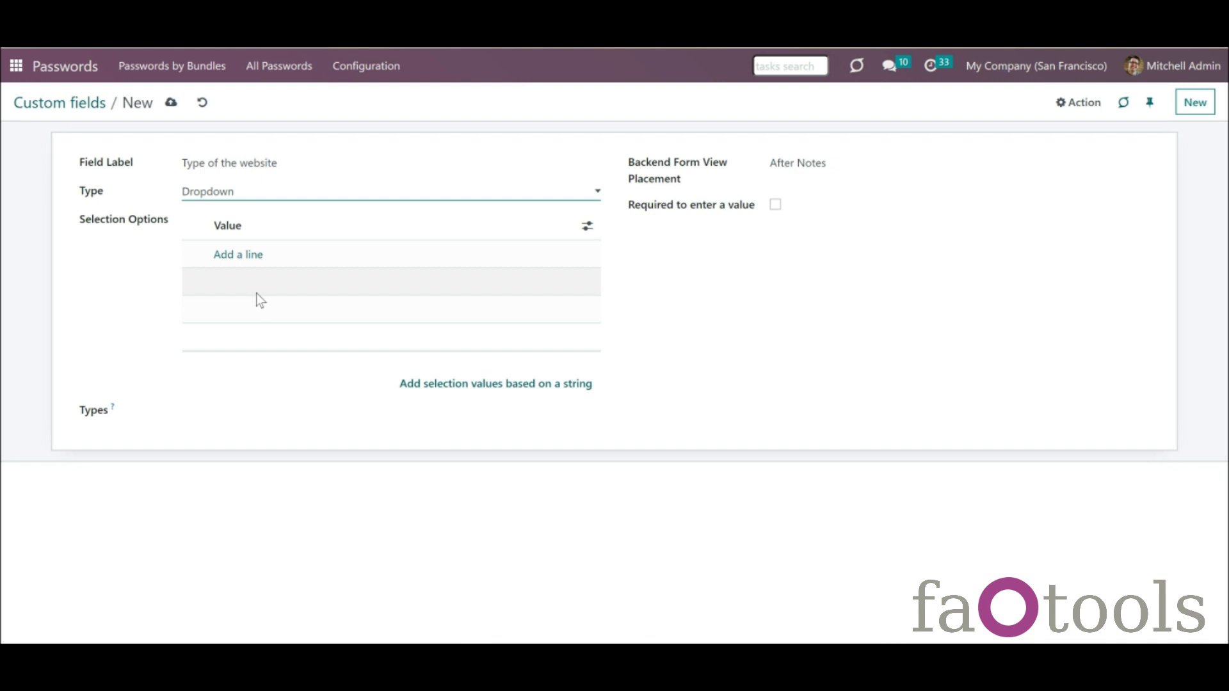
{"action": "left_click", "coordinate": [429, 387]}
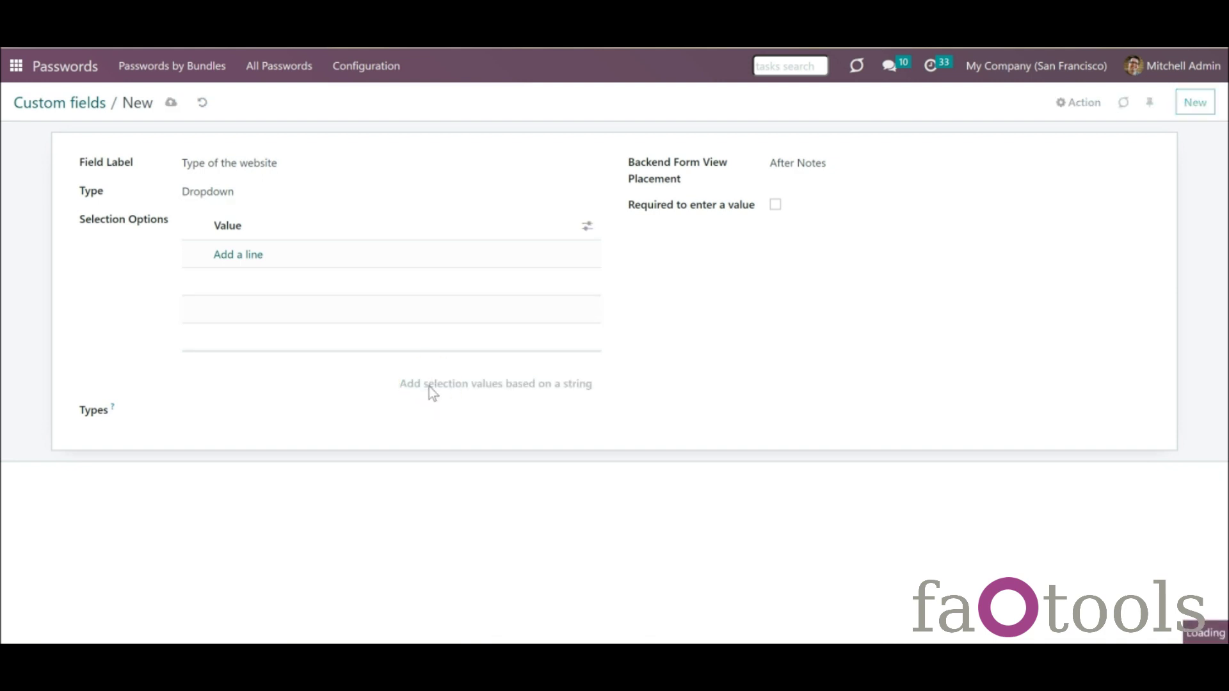
{"action": "type", "text": "Mail, Partner site, Tool, Extra"}
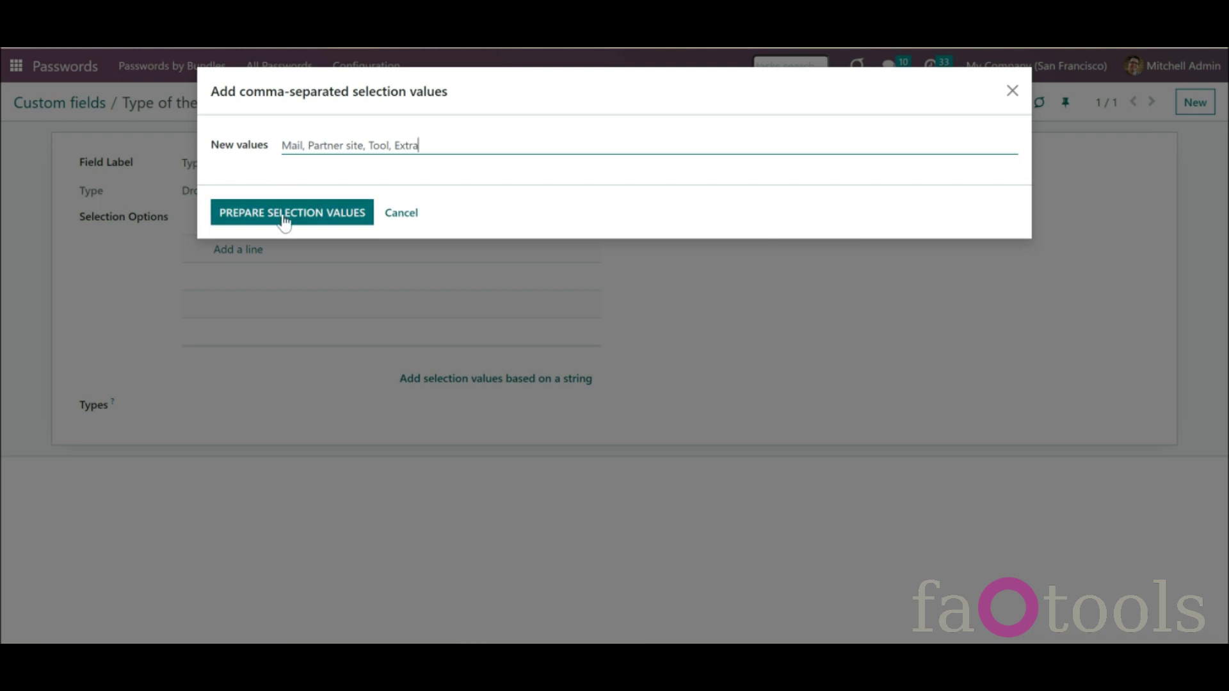
{"action": "left_click", "coordinate": [285, 218]}
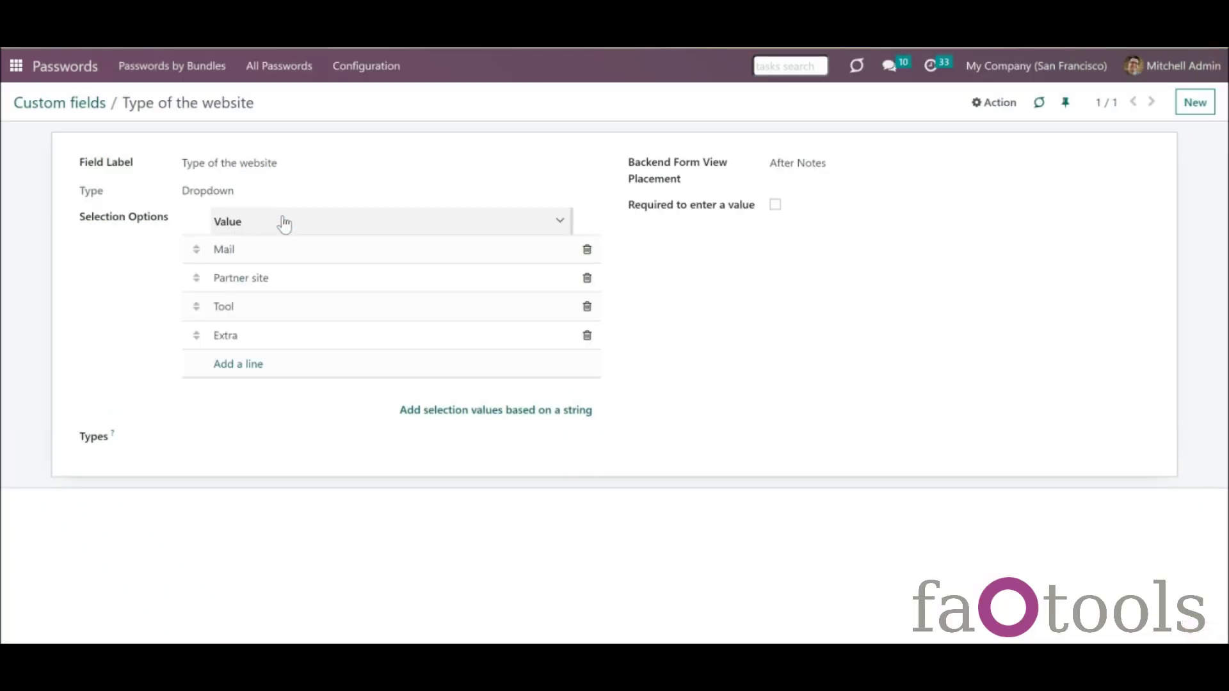
- Limit the field to Frequently used passwords, place it in the Left Column, make it required, and save
{"action": "left_click", "coordinate": [244, 436]}
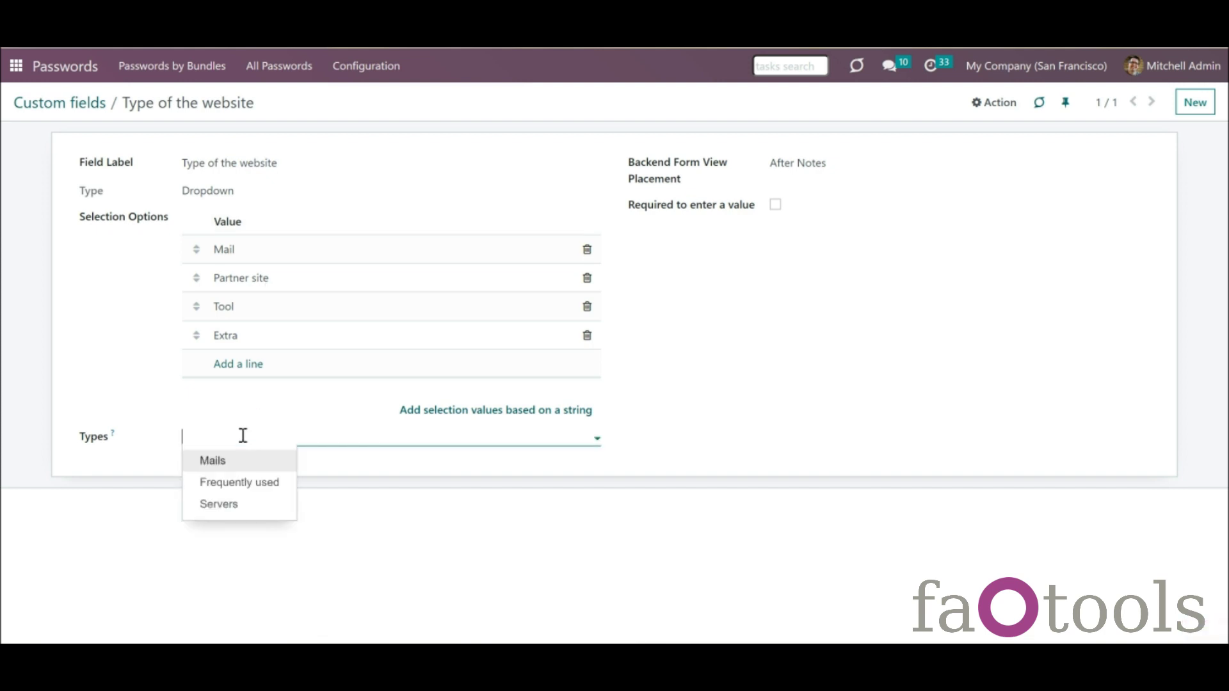
{"action": "left_click", "coordinate": [262, 485]}
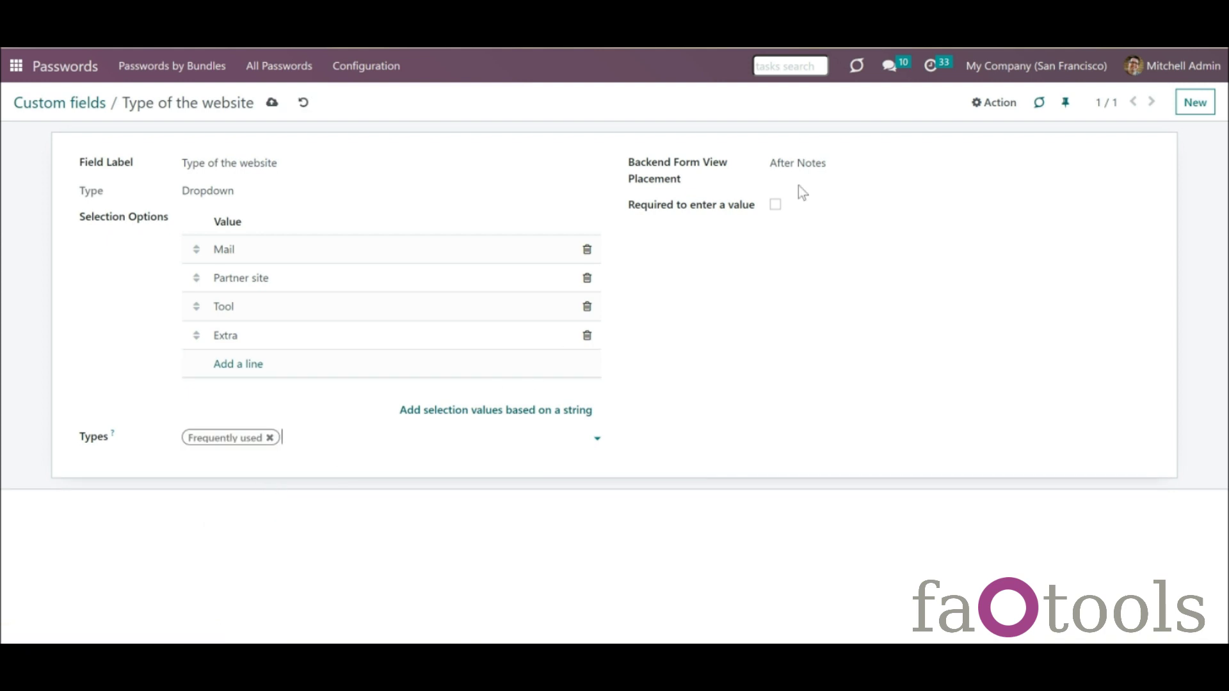
{"action": "left_click", "coordinate": [823, 165]}
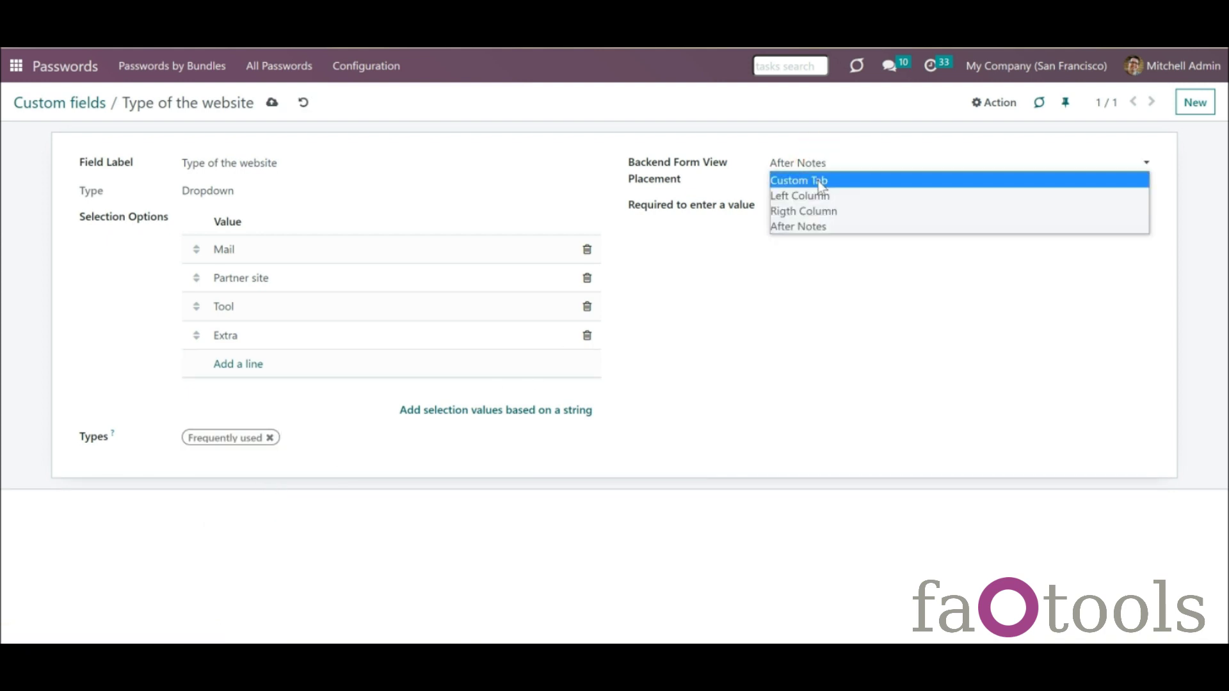
{"action": "left_click", "coordinate": [821, 201]}
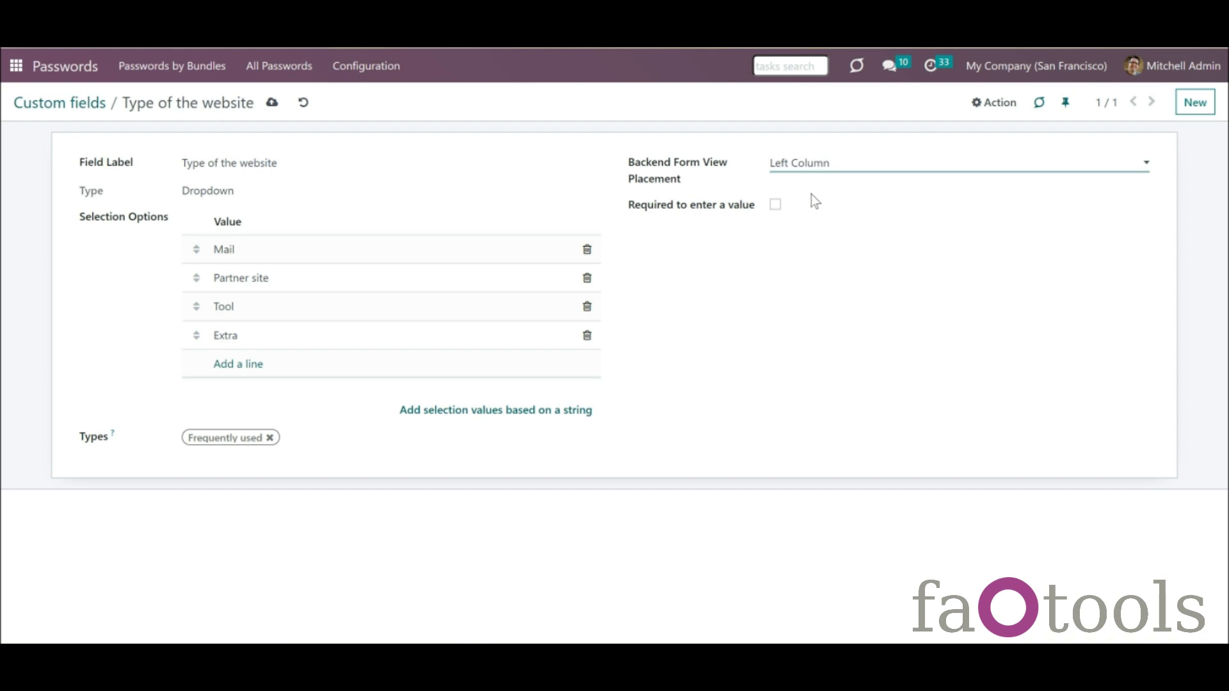
{"action": "left_click", "coordinate": [775, 204]}
{"action": "left_click", "coordinate": [271, 104]}
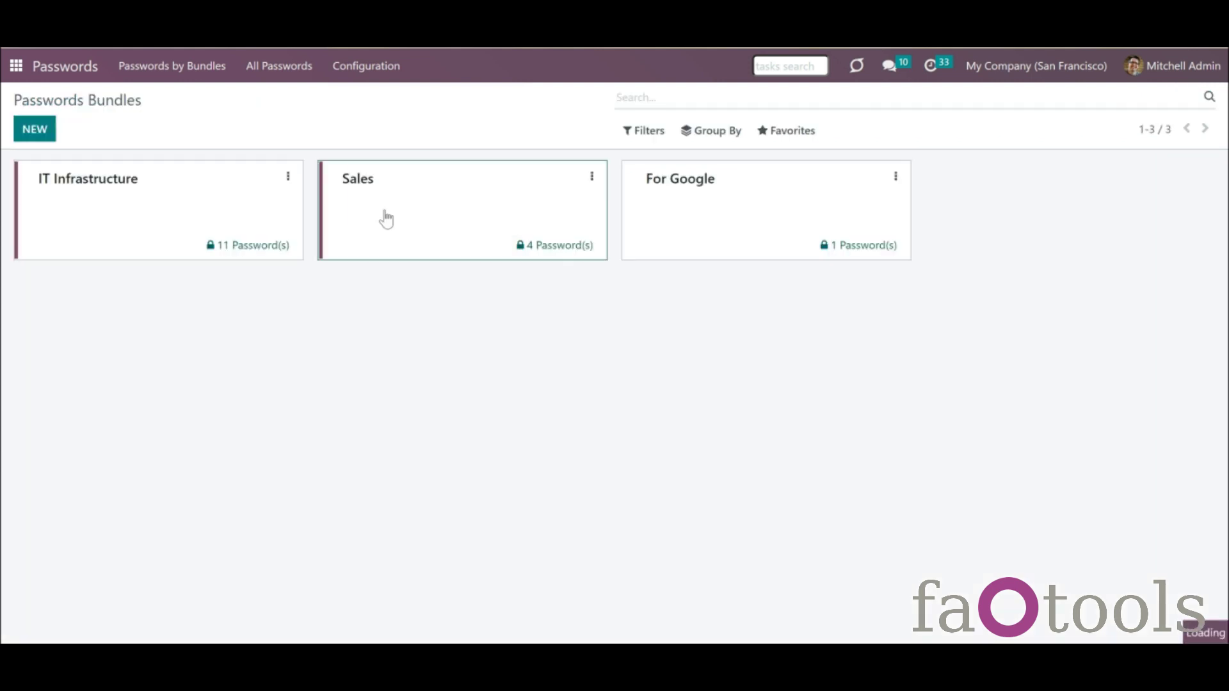
{"action": "left_click", "coordinate": [385, 218]}
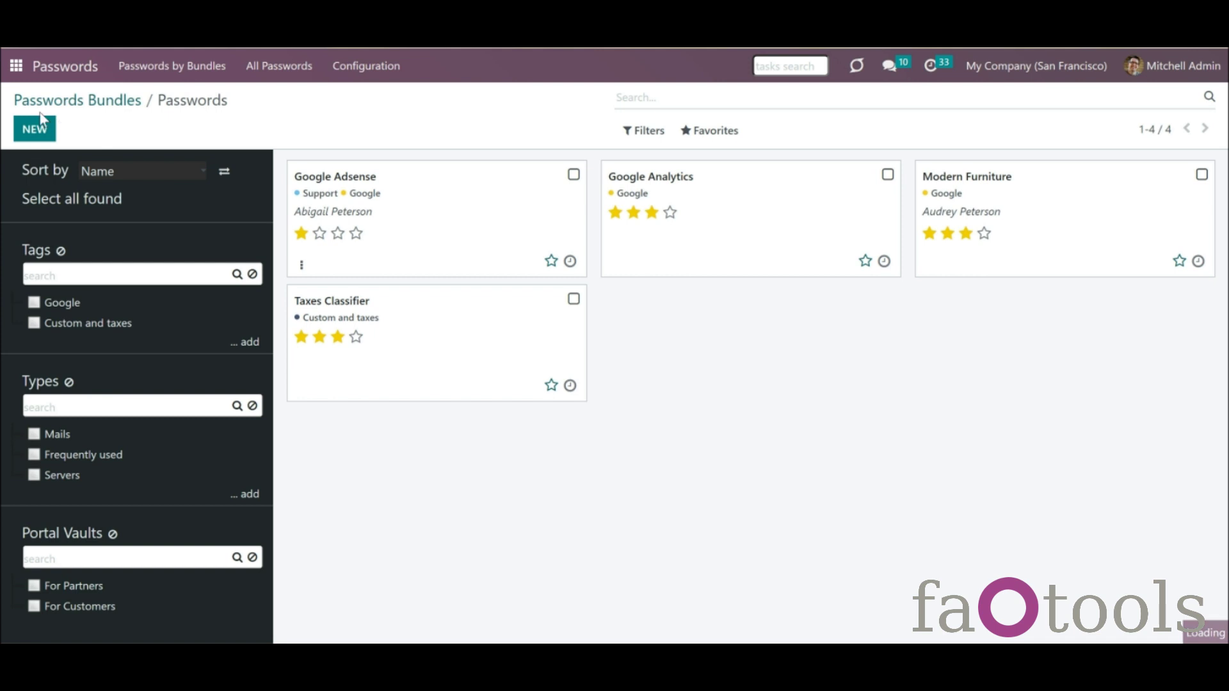
- Start a new Frequently used password with Type of the website set to Partner site
{"action": "left_click", "coordinate": [37, 130]}
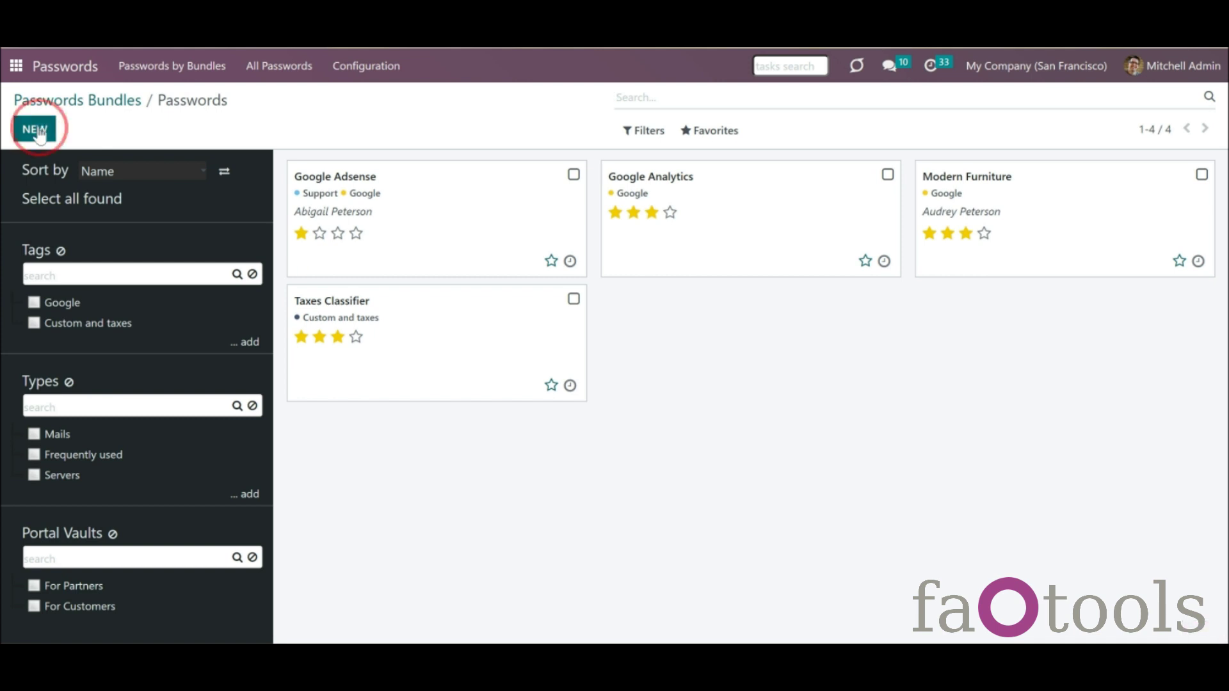
{"action": "left_click", "coordinate": [115, 234]}
{"action": "left_click", "coordinate": [121, 283]}
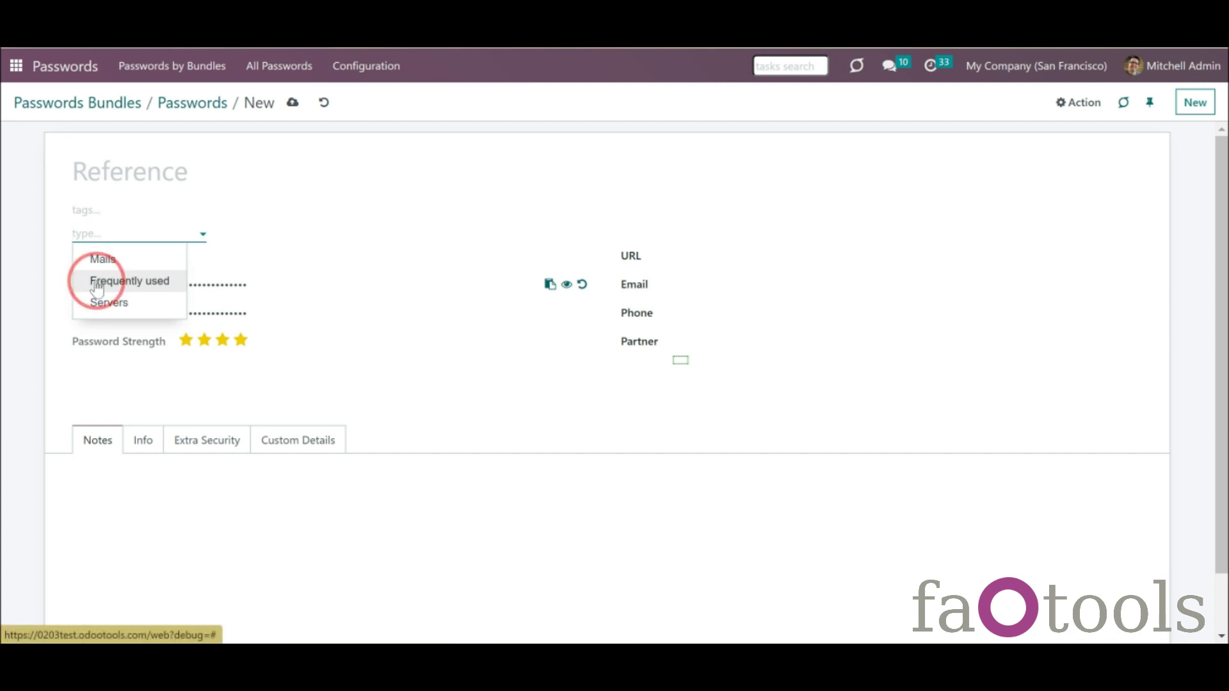
{"action": "left_click", "coordinate": [247, 430]}
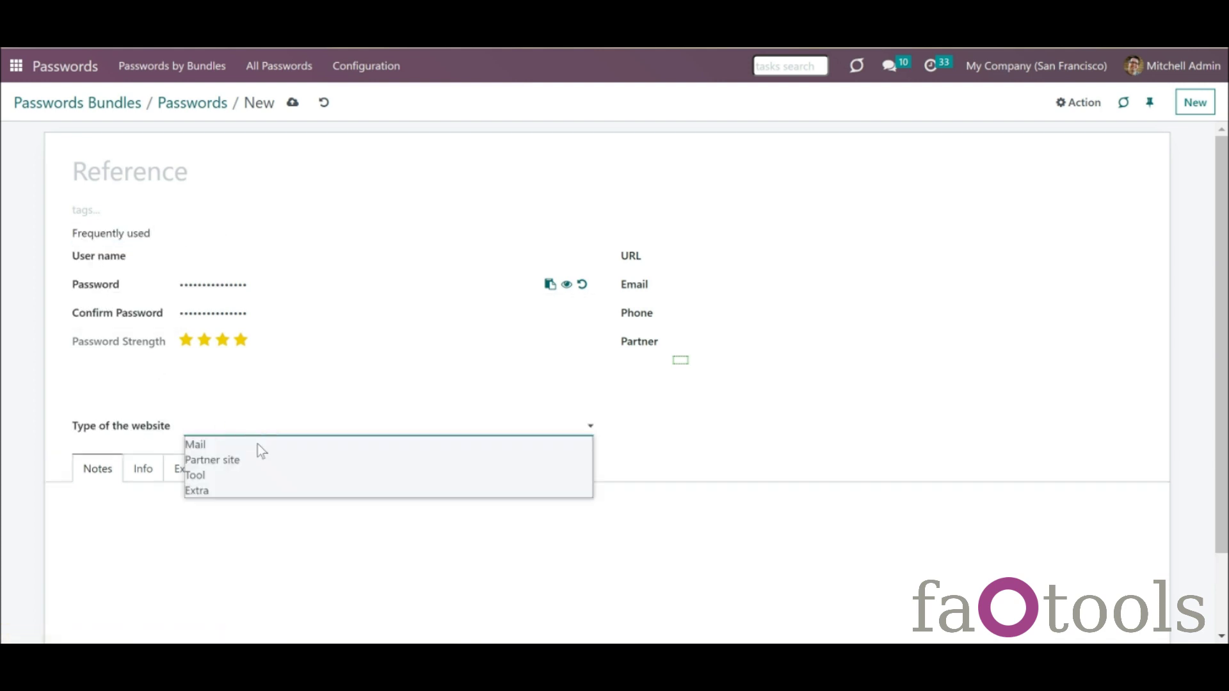
{"action": "left_click", "coordinate": [278, 462]}
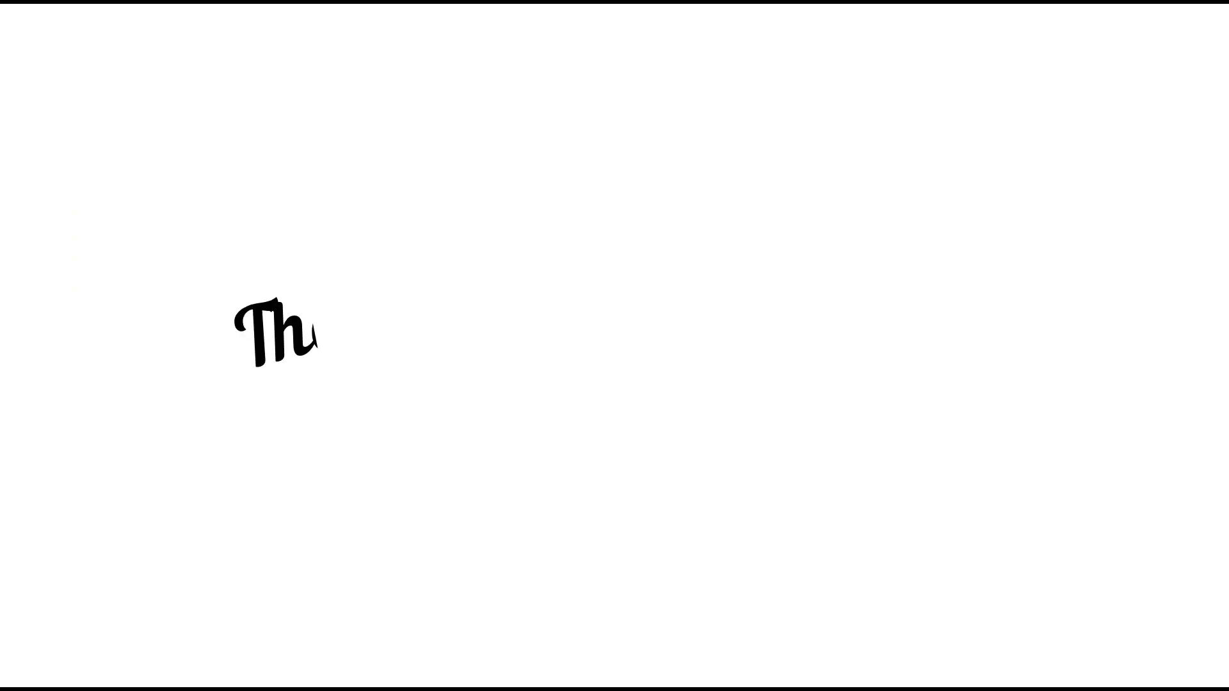